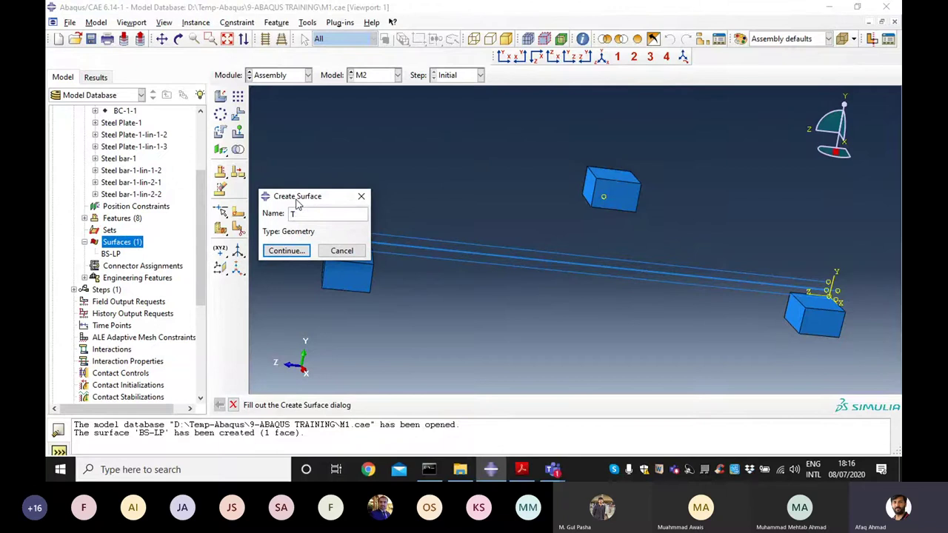
Step: Create a geometry surface named TS-SP-1 on the top face of the support plate at the coordinate origin
{"action": "type", "text": "S-"}
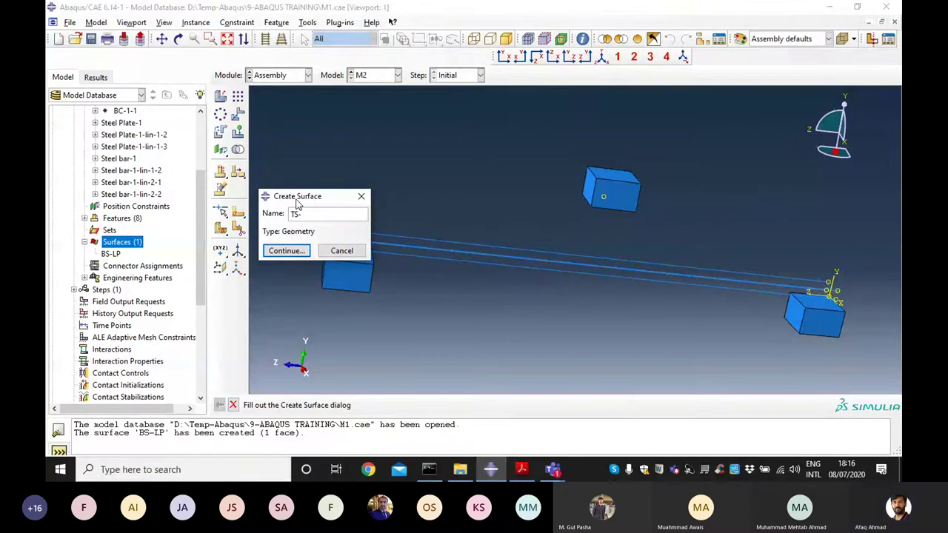
{"action": "type", "text": "1"}
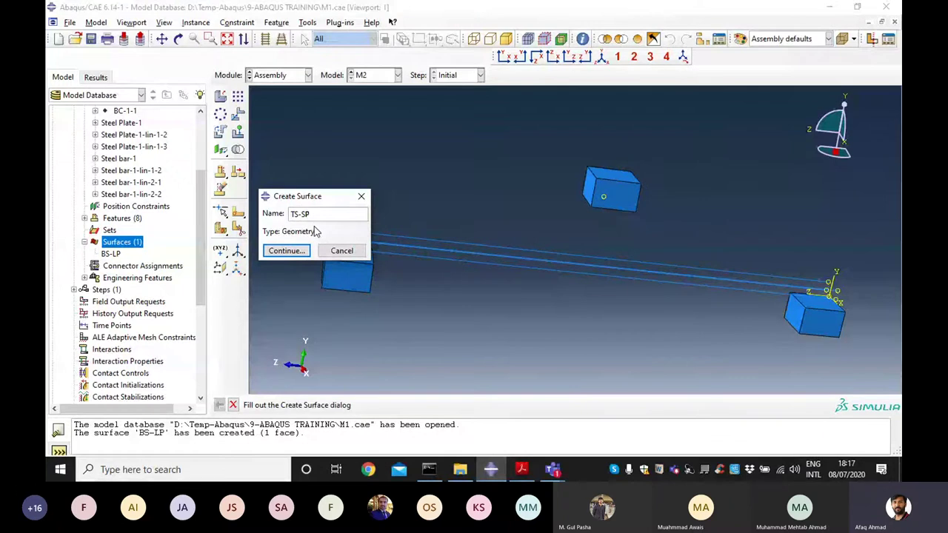
{"action": "type", "text": "-1"}
{"action": "left_click_drag", "start_coordinate": [324, 204], "coordinate": [380, 122]}
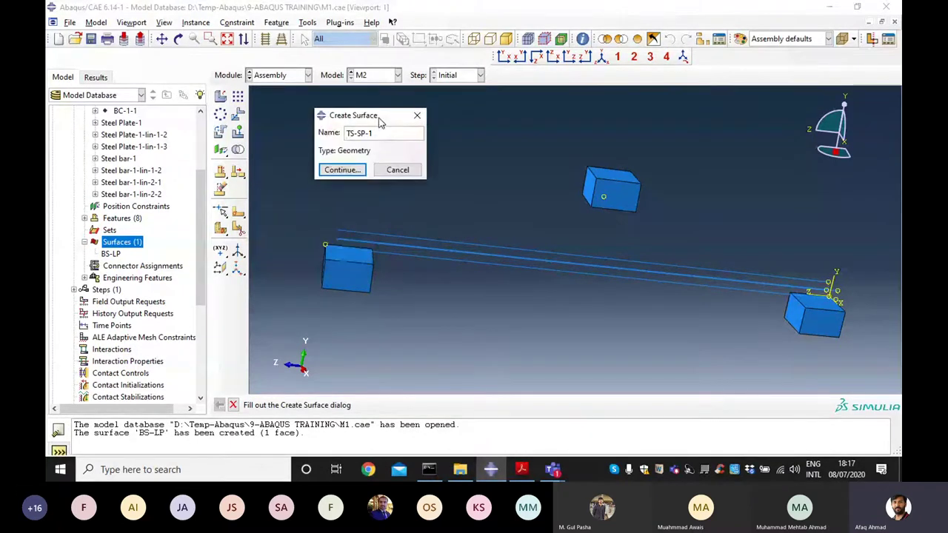
{"action": "left_click", "coordinate": [360, 171]}
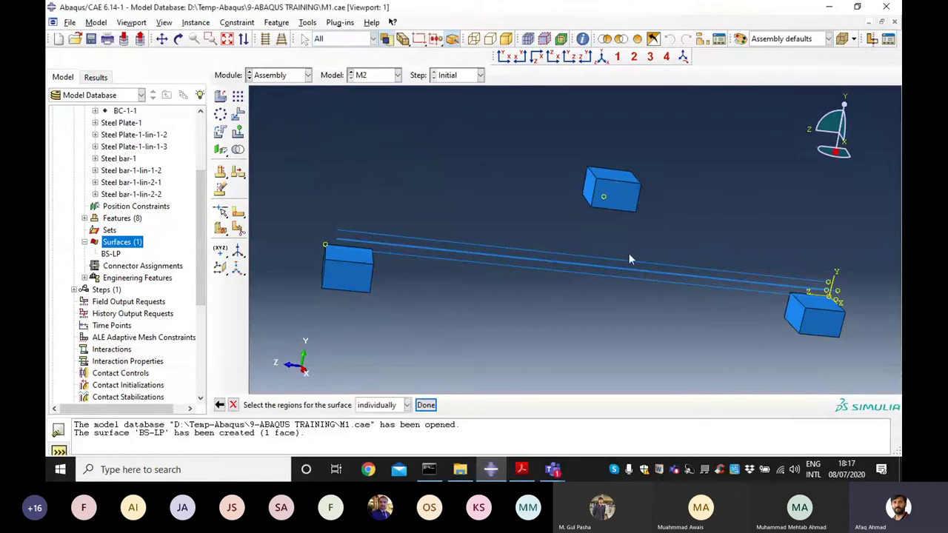
{"action": "left_click", "coordinate": [812, 297]}
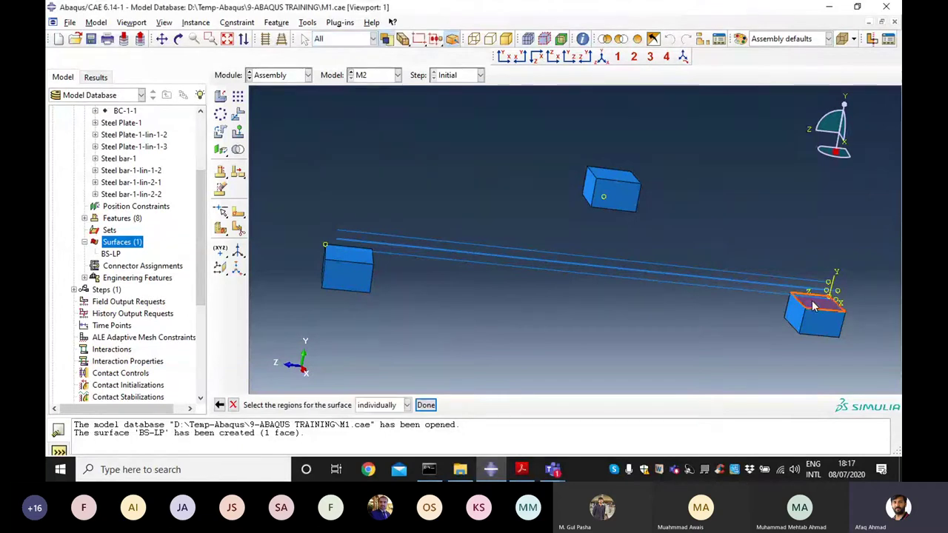
{"action": "left_click", "coordinate": [426, 405]}
Step: Create a geometry surface named TS-SP-2 on the top face of the other support plate, at the bars' far end
{"action": "double_click", "coordinate": [119, 242]}
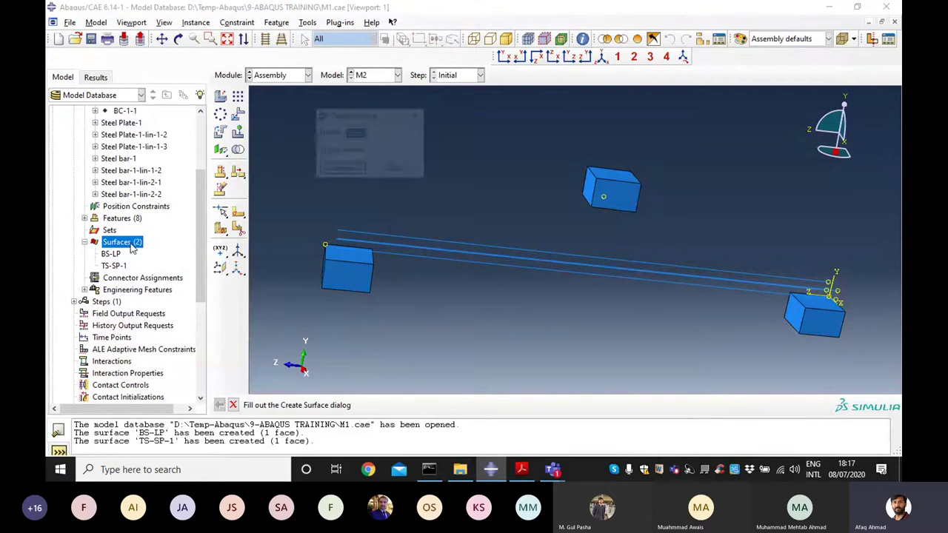
{"action": "type", "text": "TS"}
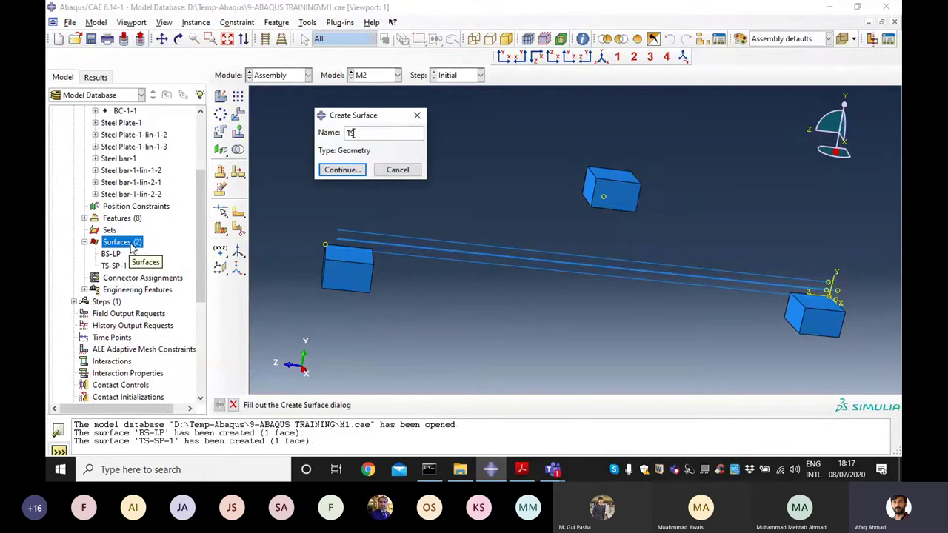
{"action": "type", "text": "-SP-2"}
{"action": "left_click", "coordinate": [347, 169]}
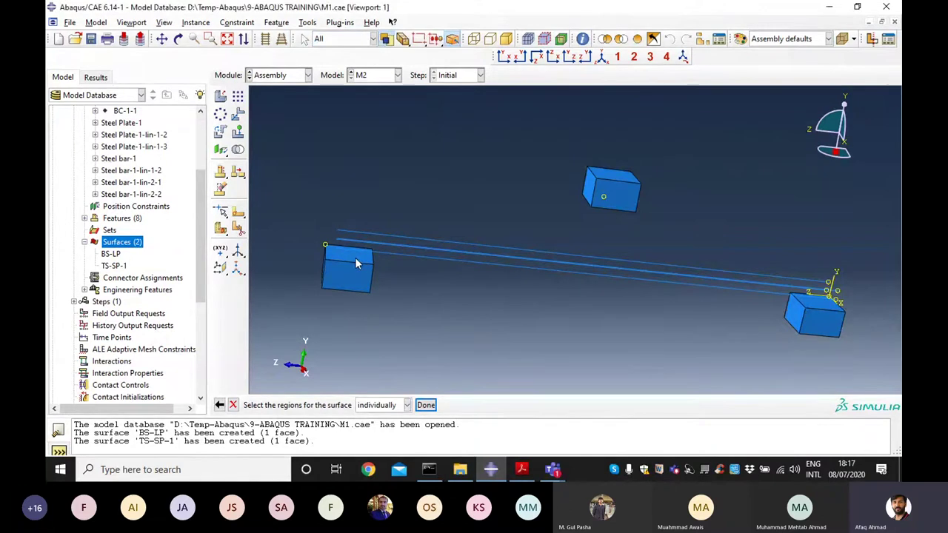
{"action": "left_click", "coordinate": [356, 253]}
{"action": "left_click", "coordinate": [426, 406]}
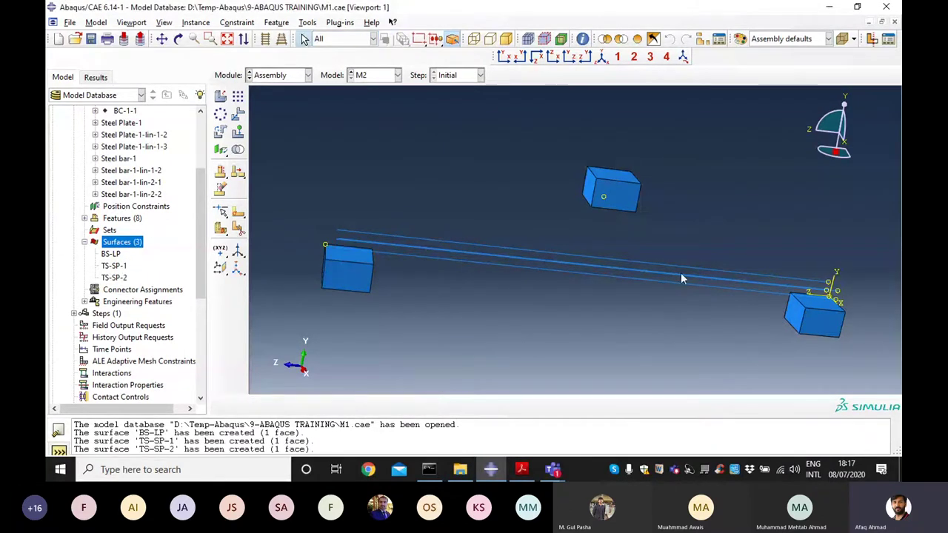
Step: Switch to File Explorer and open the 9-ABAQUS TRAINING folder inside Temp-Abaqus
{"action": "left_click", "coordinate": [833, 8]}
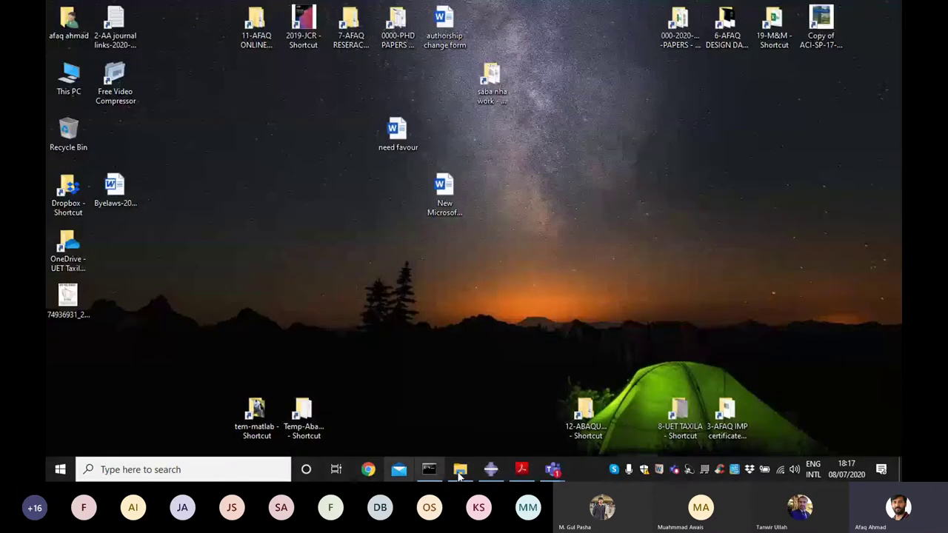
{"action": "double_click", "coordinate": [297, 424]}
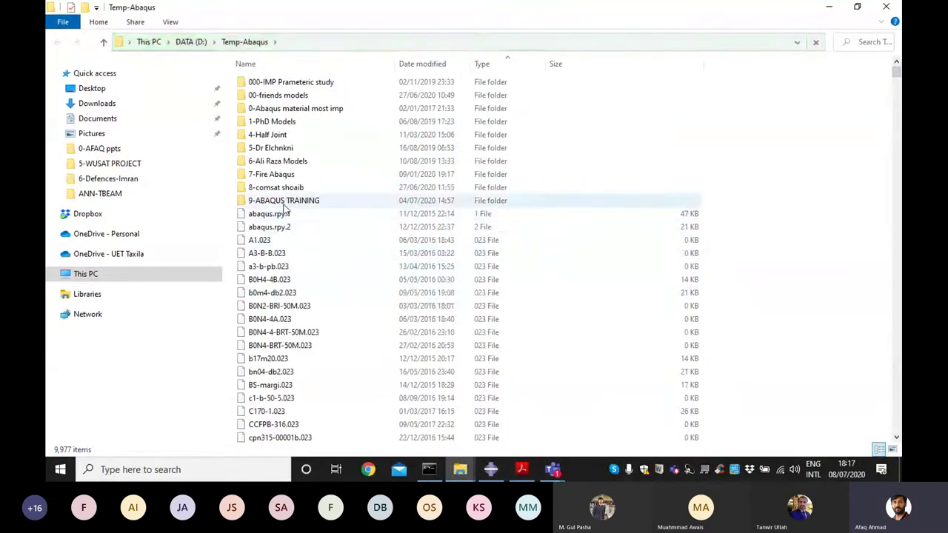
{"action": "double_click", "coordinate": [283, 201]}
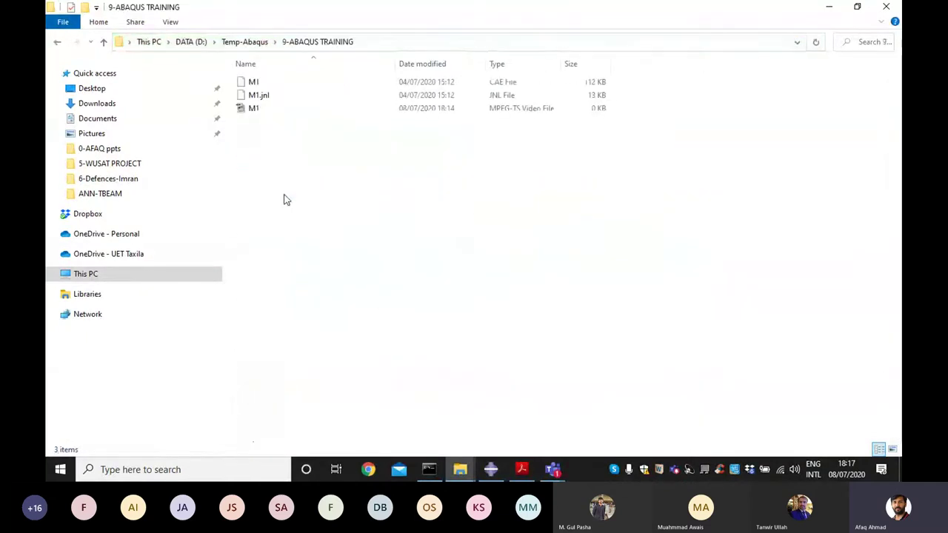
Step: Create a Microsoft Excel worksheet in this folder, name it ABAQUS SYM and open it
{"action": "right_click", "coordinate": [317, 249]}
{"action": "mouse_move", "coordinate": [404, 427]}
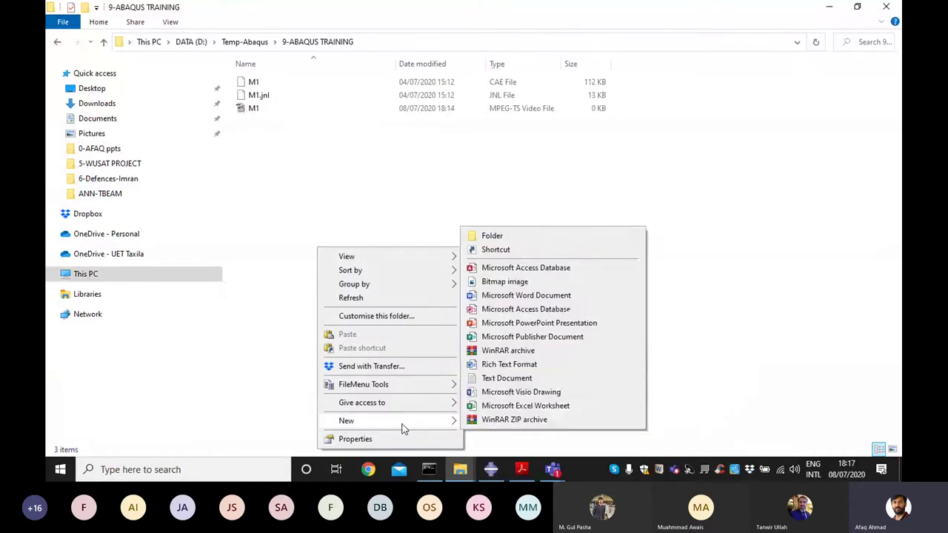
{"action": "left_click", "coordinate": [526, 407]}
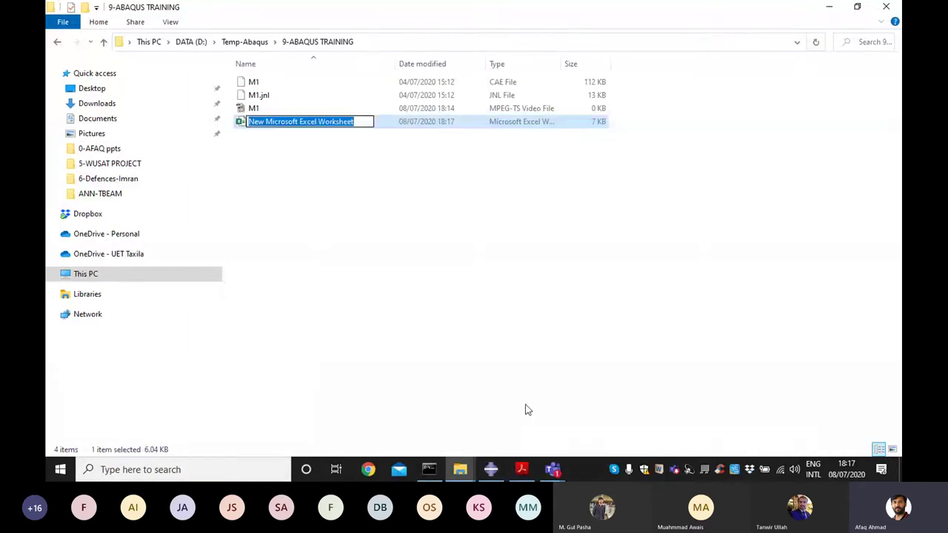
{"action": "type", "text": "ABAQUS NA"}
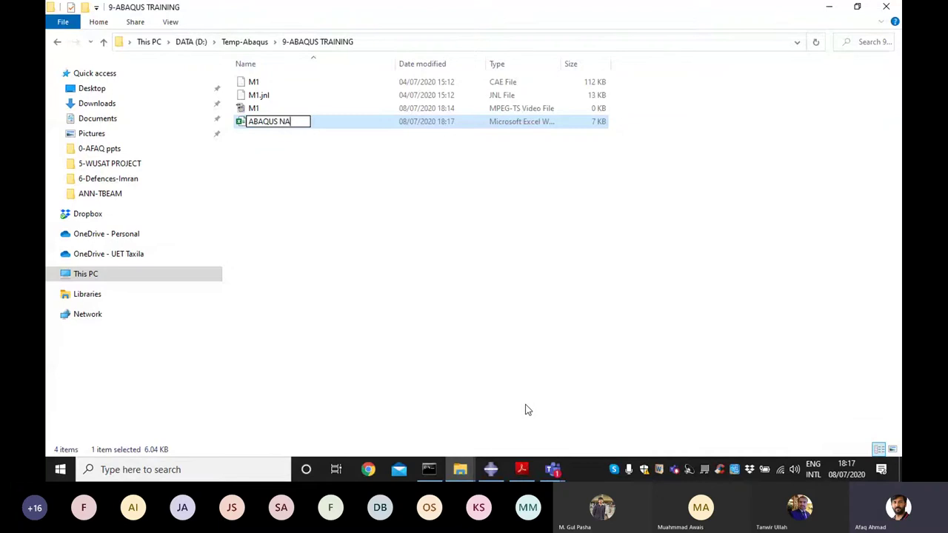
{"action": "type", "text": "MING"}
{"action": "key", "text": "BackSpace"}
{"action": "key", "text": "BackSpace"}
{"action": "key", "text": "BackSpace"}
{"action": "key", "text": "BackSpace"}
{"action": "key", "text": "BackSpace"}
{"action": "key", "text": "BackSpace"}
{"action": "type", "text": "SYM"}
{"action": "key", "text": "Return"}
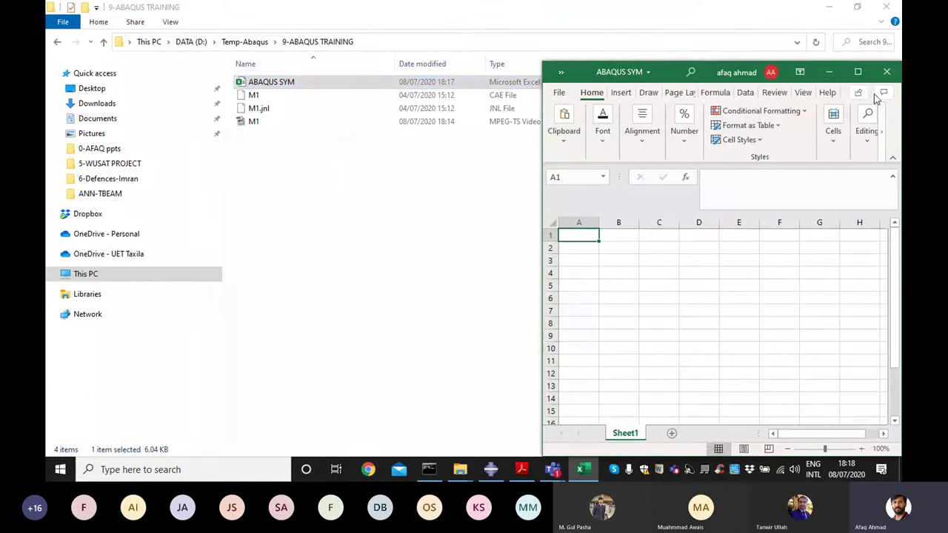
Step: Maximize the workbook window and enter the symbol BS-LP in cell C2
{"action": "left_click", "coordinate": [860, 72]}
{"action": "left_click", "coordinate": [159, 187]}
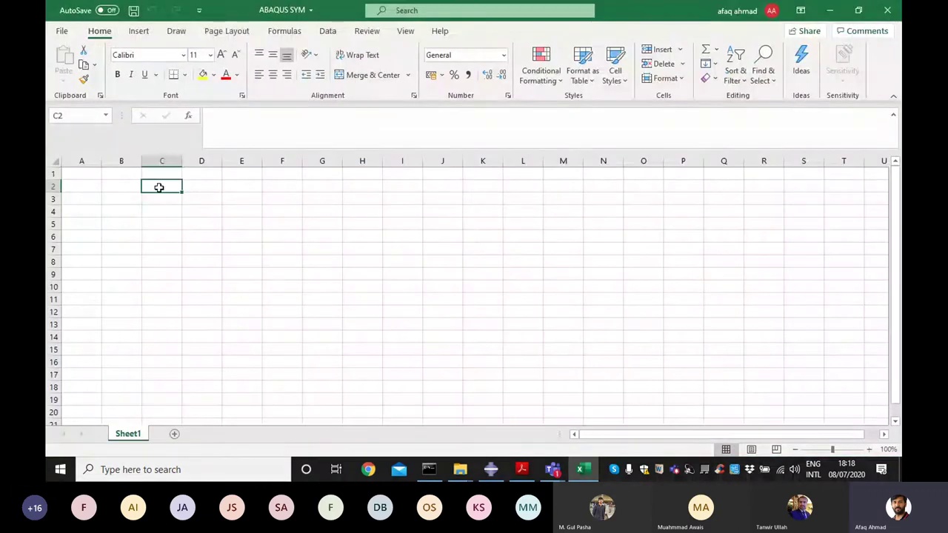
{"action": "type", "text": "B"}
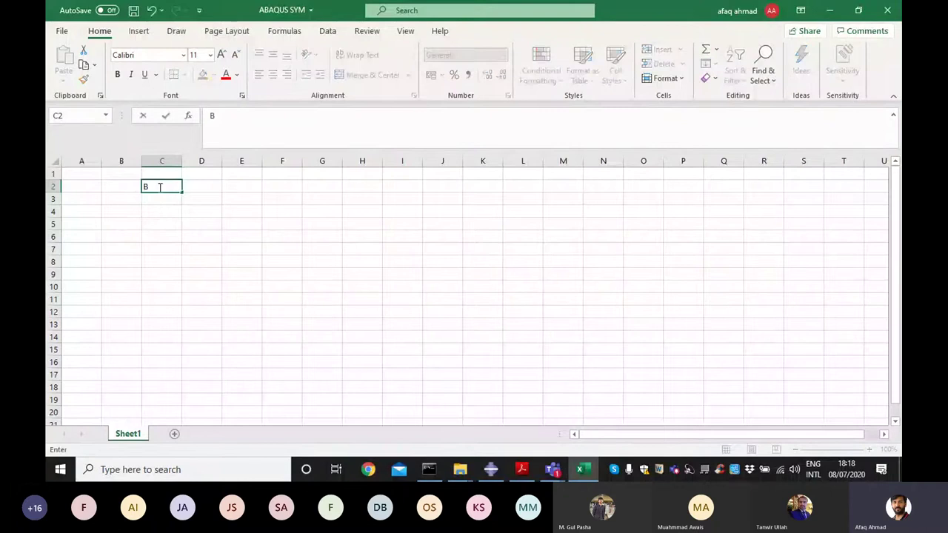
{"action": "type", "text": "S-"}
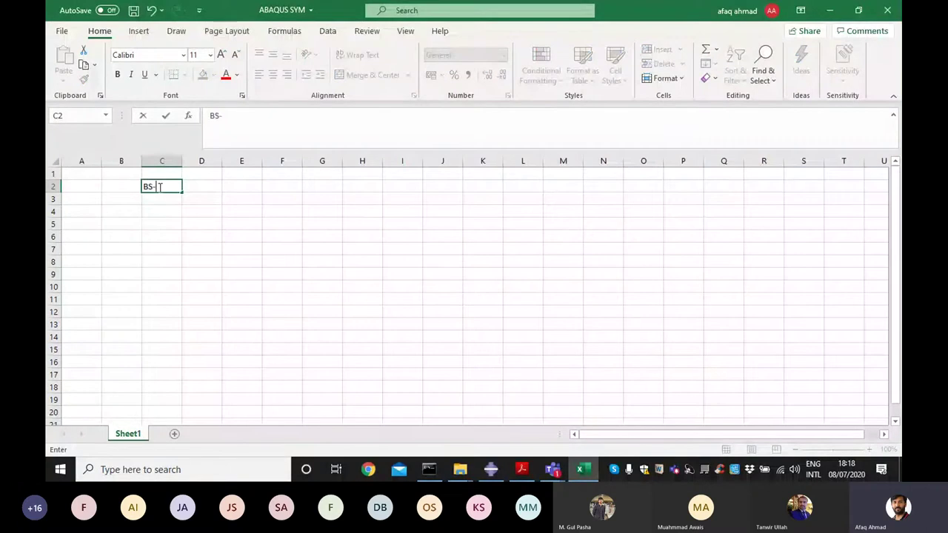
{"action": "type", "text": "LP"}
{"action": "key", "text": "Return"}
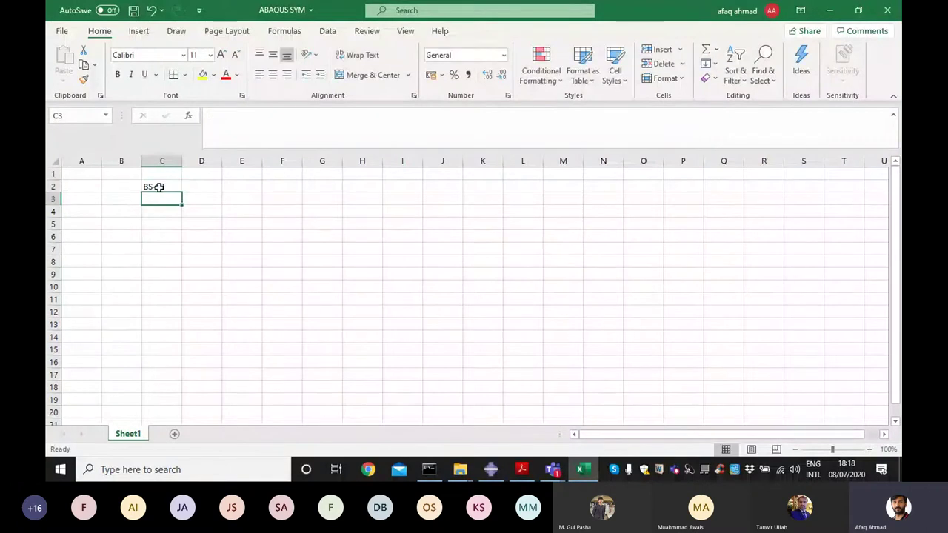
Step: Widen column D, enter "Bottom Surface of Load Plate" in cell D2 and save the workbook
{"action": "left_click_drag", "start_coordinate": [222, 161], "coordinate": [434, 160]}
{"action": "left_click", "coordinate": [227, 185]}
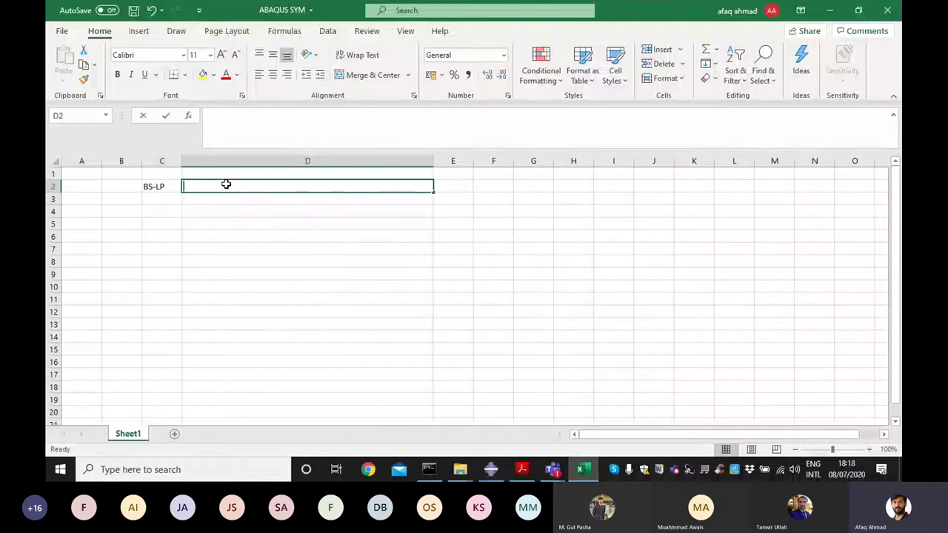
{"action": "type", "text": "Bo"}
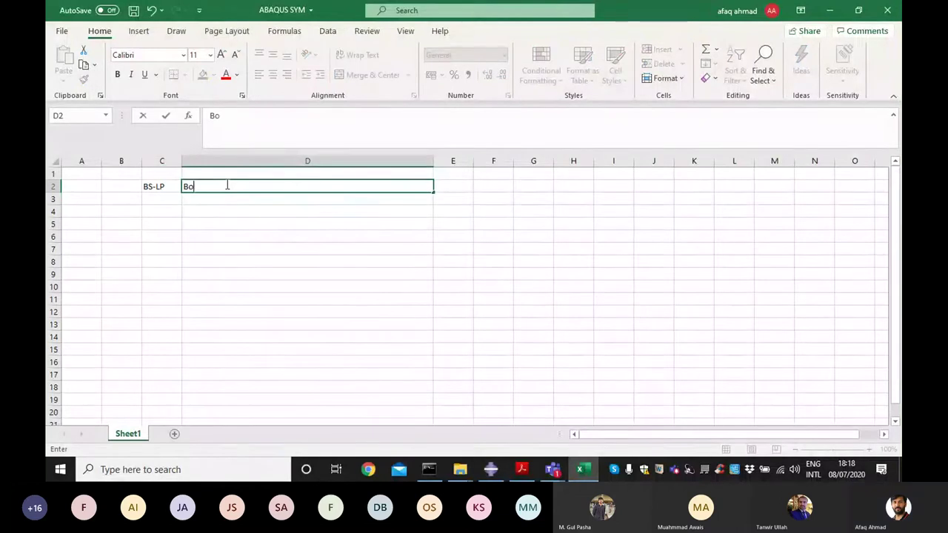
{"action": "type", "text": "ttom Surface"}
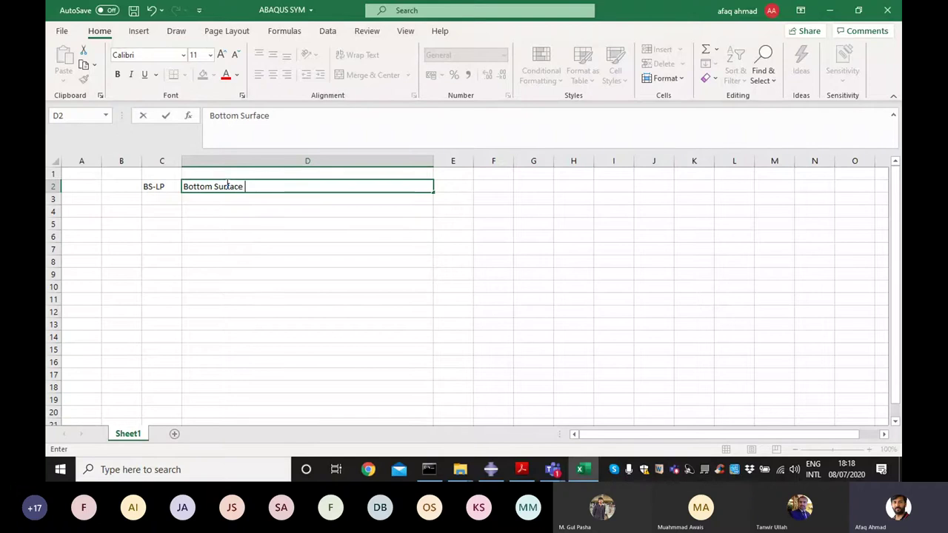
{"action": "type", "text": "of Load Plate"}
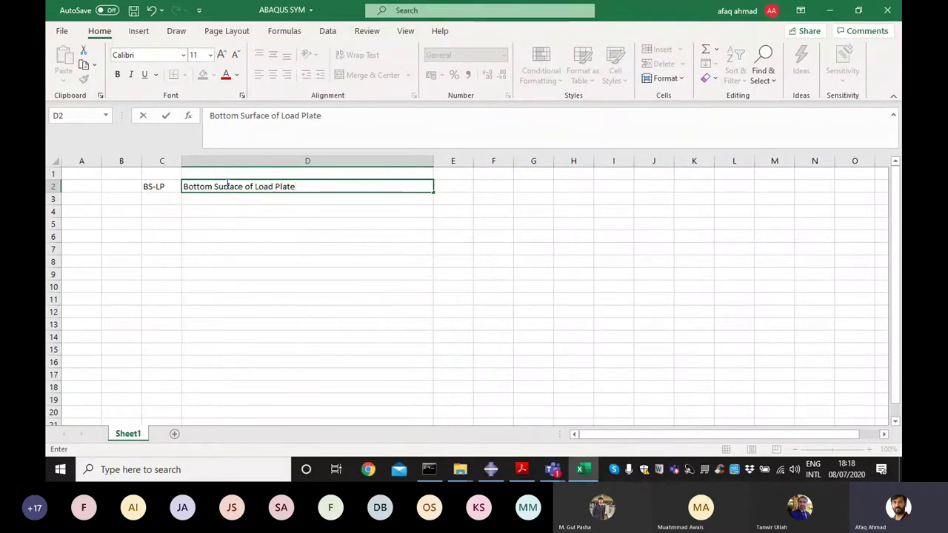
{"action": "key", "text": "ctrl+s"}
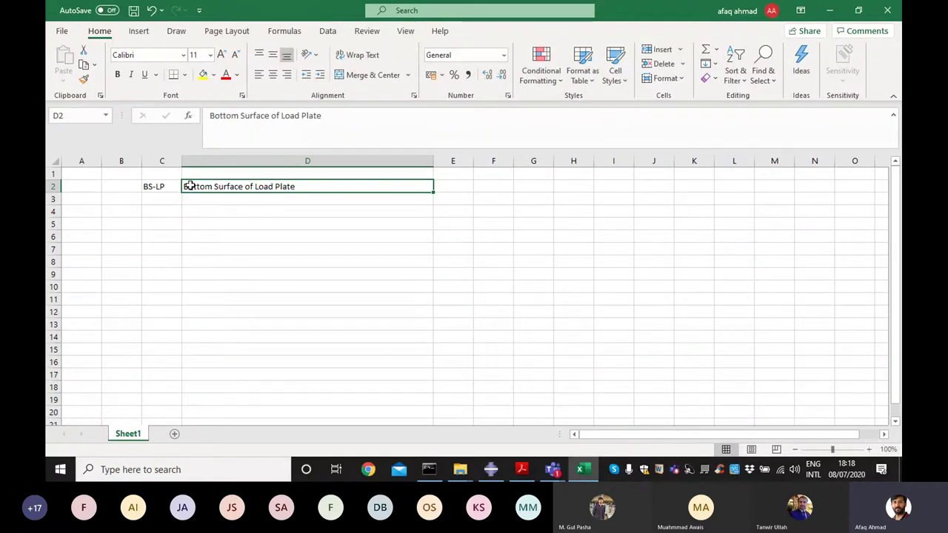
Step: Switch back to Abaqus/CAE and hide the instances Steel Plate-1, Steel Plate-1-lin-1-2 and Steel Plate-1-lin-1-3
{"action": "left_click", "coordinate": [836, 14]}
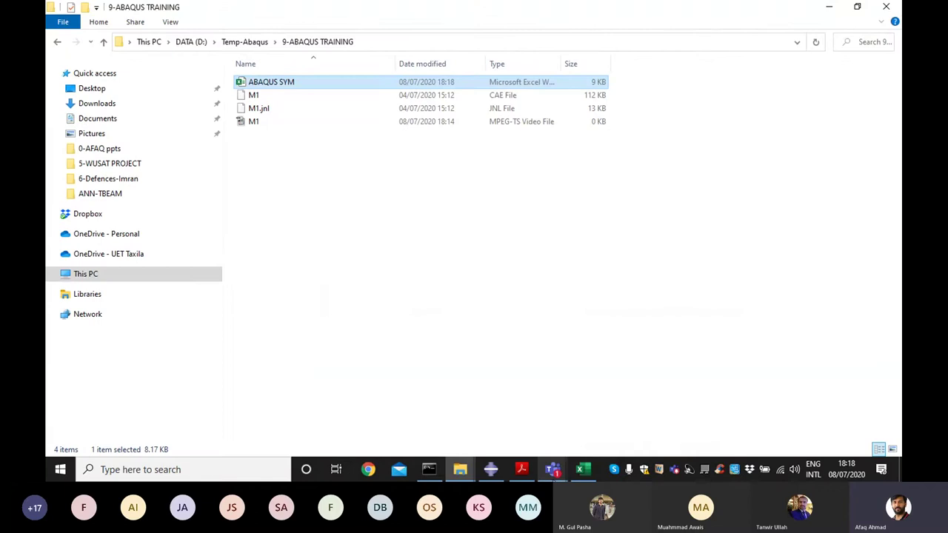
{"action": "left_click", "coordinate": [490, 470]}
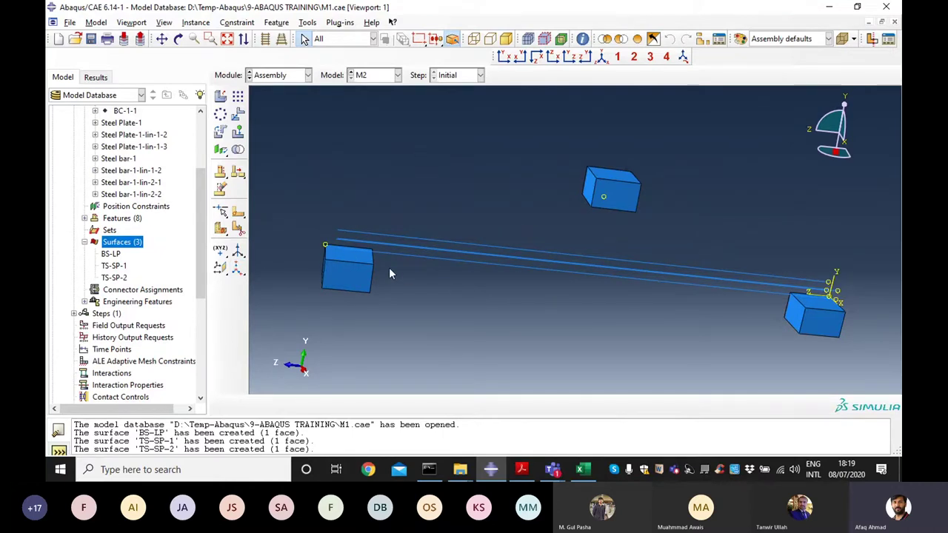
{"action": "left_click_drag", "start_coordinate": [198, 257], "coordinate": [197, 222]}
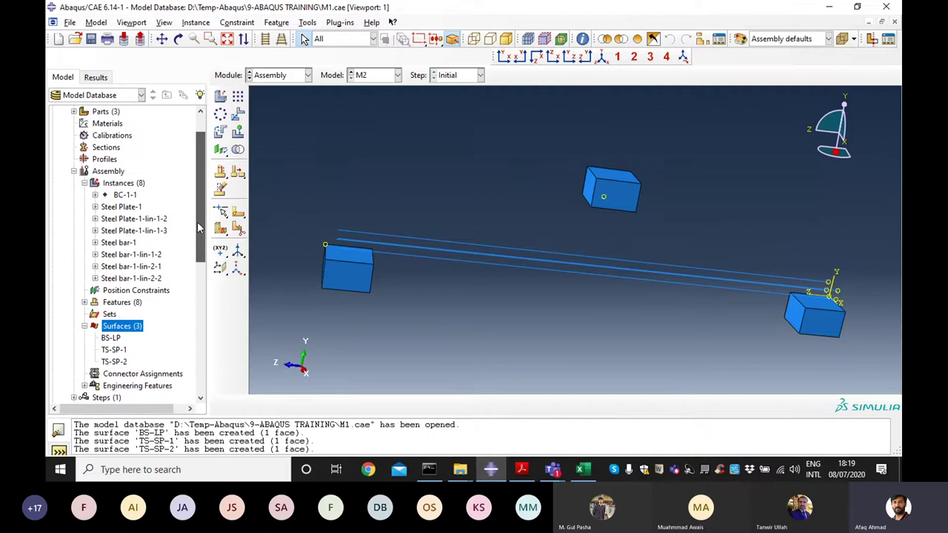
{"action": "left_click", "coordinate": [124, 195]}
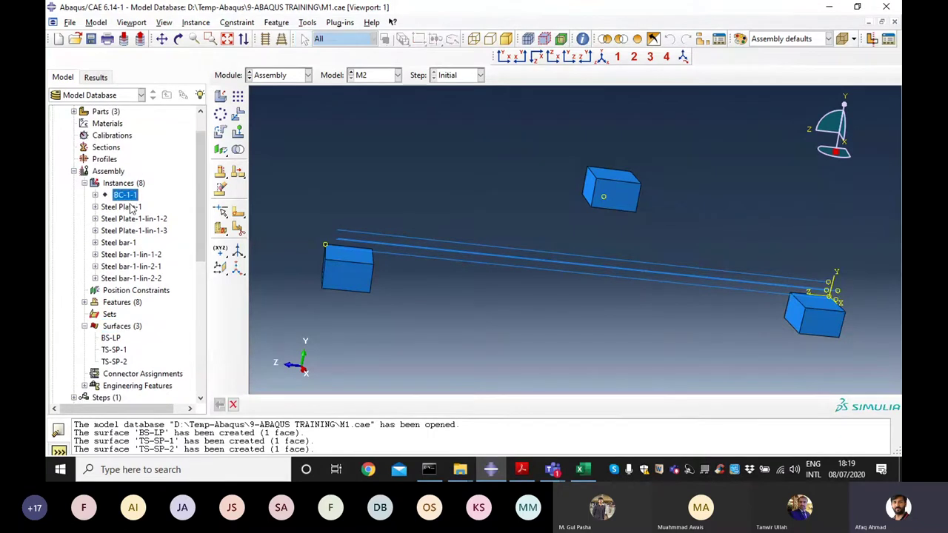
{"action": "left_click", "coordinate": [126, 207]}
{"action": "left_click", "coordinate": [132, 218], "text": "ctrl"}
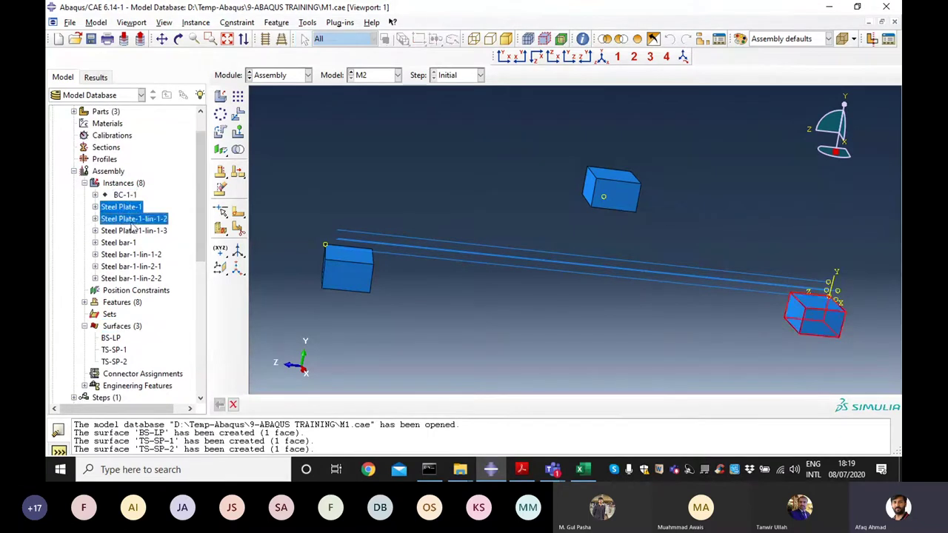
{"action": "left_click", "coordinate": [131, 231], "text": "ctrl"}
{"action": "right_click", "coordinate": [131, 215]}
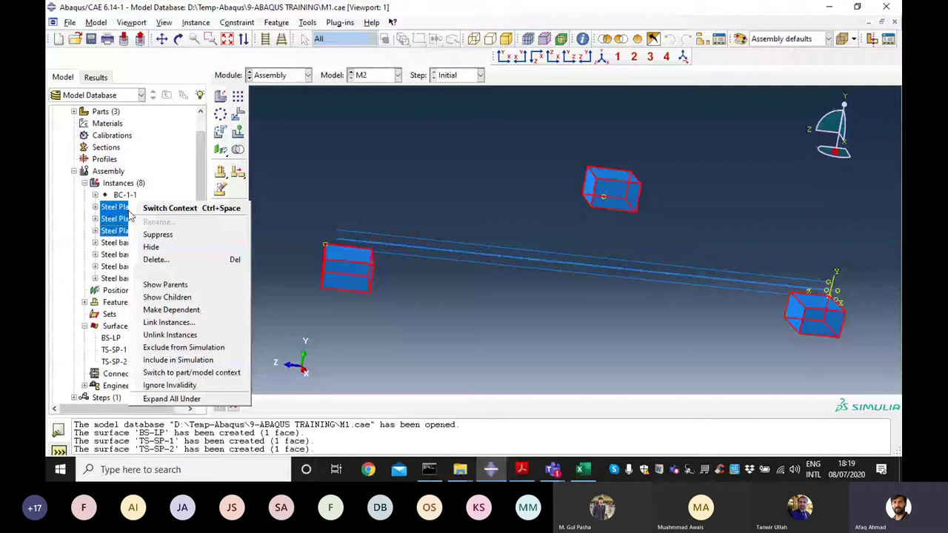
{"action": "left_click", "coordinate": [152, 246]}
Step: Show the hidden beam instance BC-1-1 in the assembly
{"action": "right_click", "coordinate": [132, 193]}
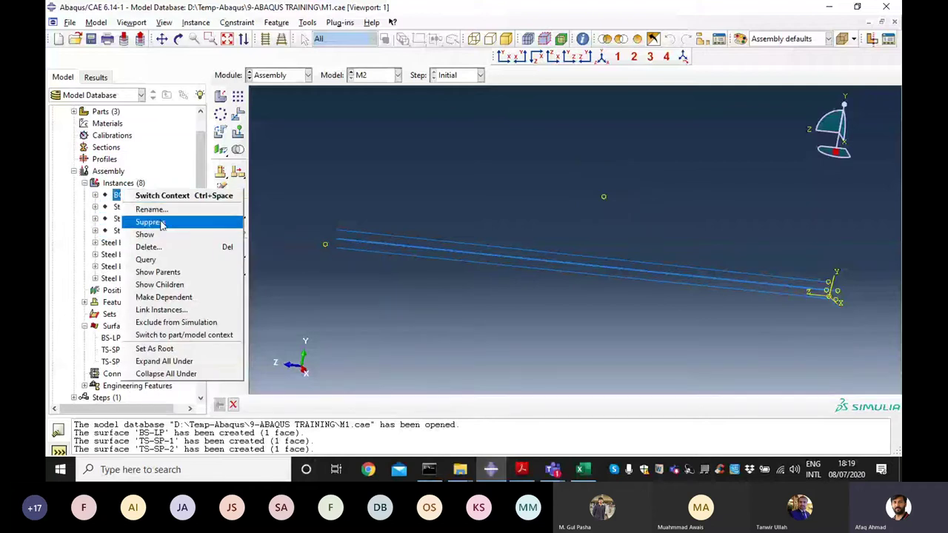
{"action": "left_click", "coordinate": [154, 210]}
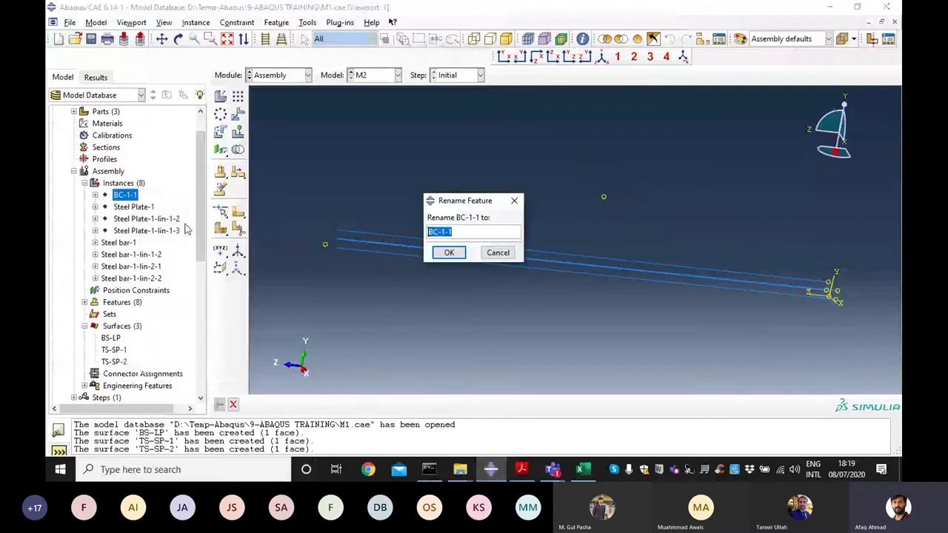
{"action": "key", "text": "Escape"}
{"action": "right_click", "coordinate": [132, 196]}
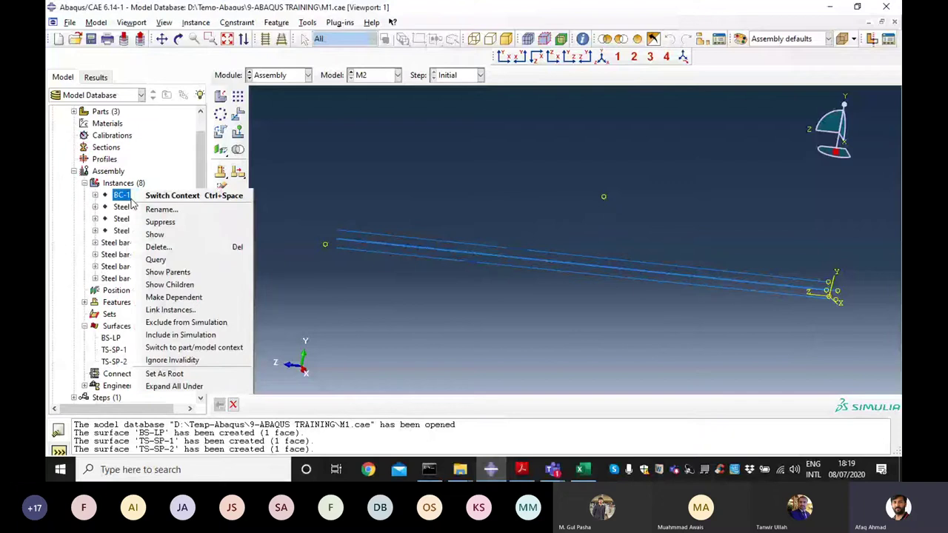
{"action": "left_click", "coordinate": [159, 232]}
{"action": "left_click", "coordinate": [575, 341]}
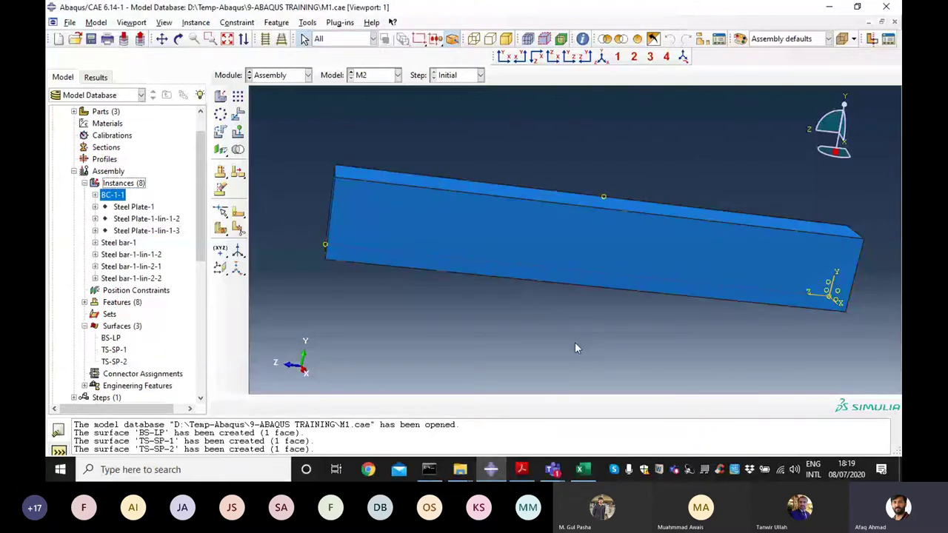
Step: Create a surface named TS-BC on the top face of the beam and highlight it in the assembly
{"action": "double_click", "coordinate": [123, 327]}
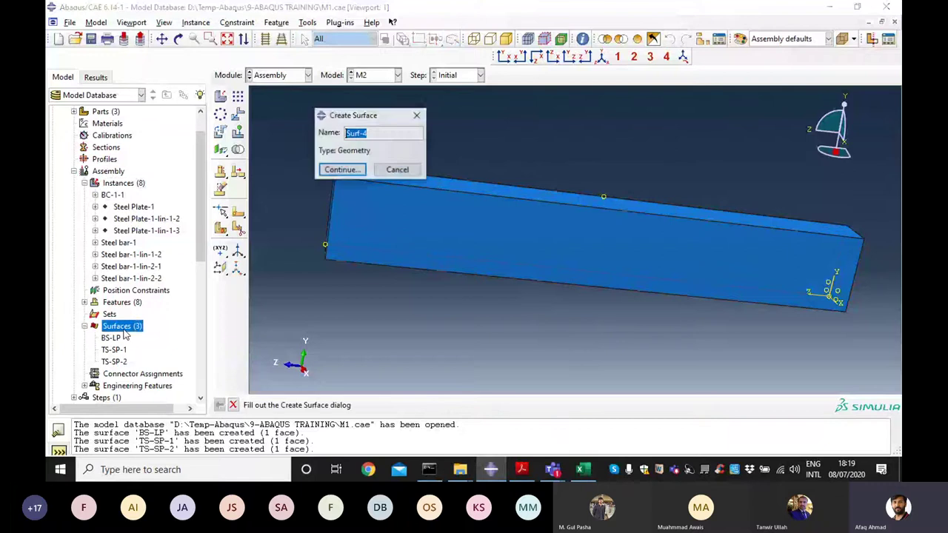
{"action": "type", "text": "ts-"}
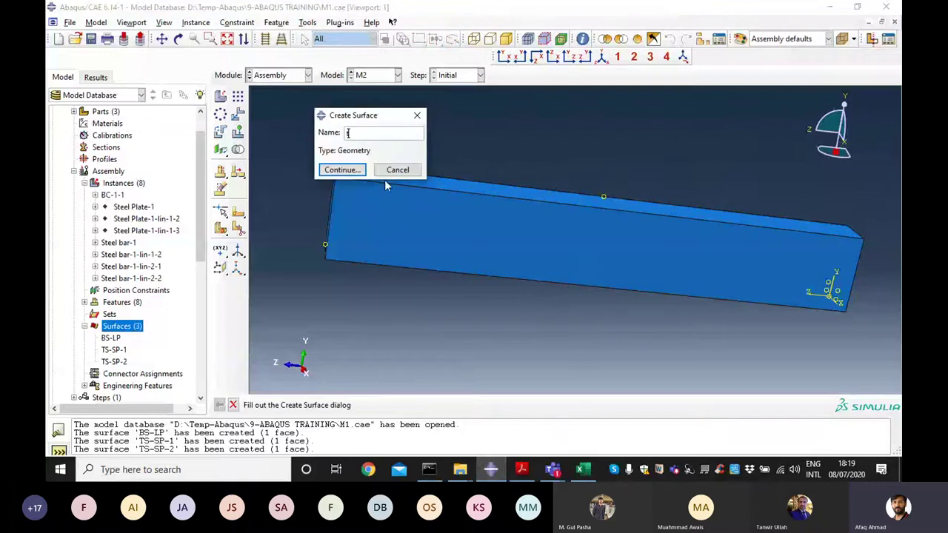
{"action": "type", "text": "BL"}
{"action": "key", "text": "BackSpace"}
{"action": "key", "text": "BackSpace"}
{"action": "key", "text": "BackSpace"}
{"action": "key", "text": "BackSpace"}
{"action": "key", "text": "BackSpace"}
{"action": "type", "text": "TS-"}
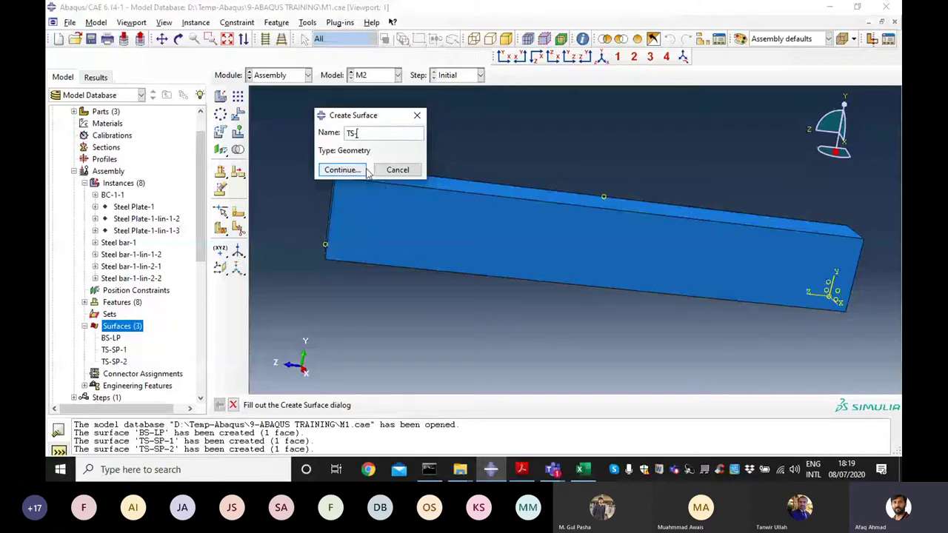
{"action": "type", "text": "BC"}
{"action": "left_click", "coordinate": [361, 170]}
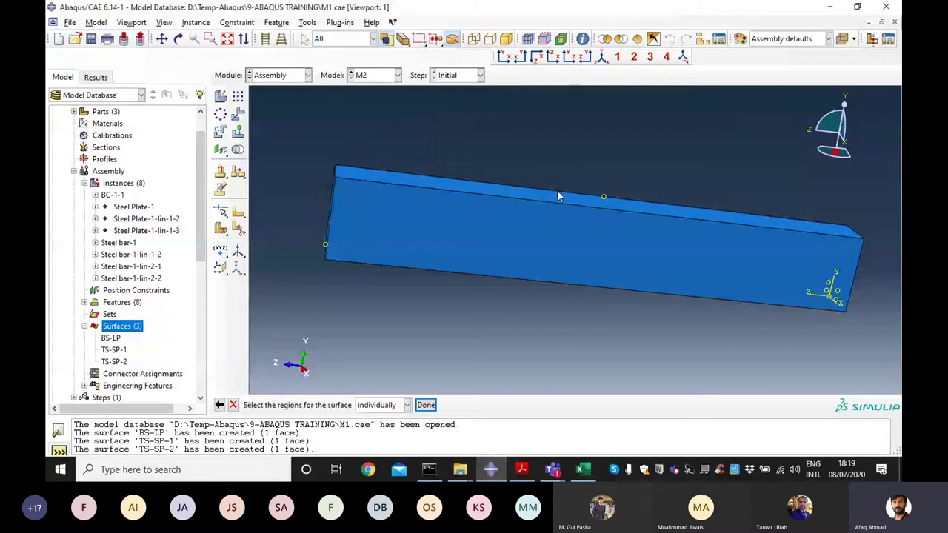
{"action": "left_click", "coordinate": [509, 194]}
{"action": "left_click", "coordinate": [426, 405]}
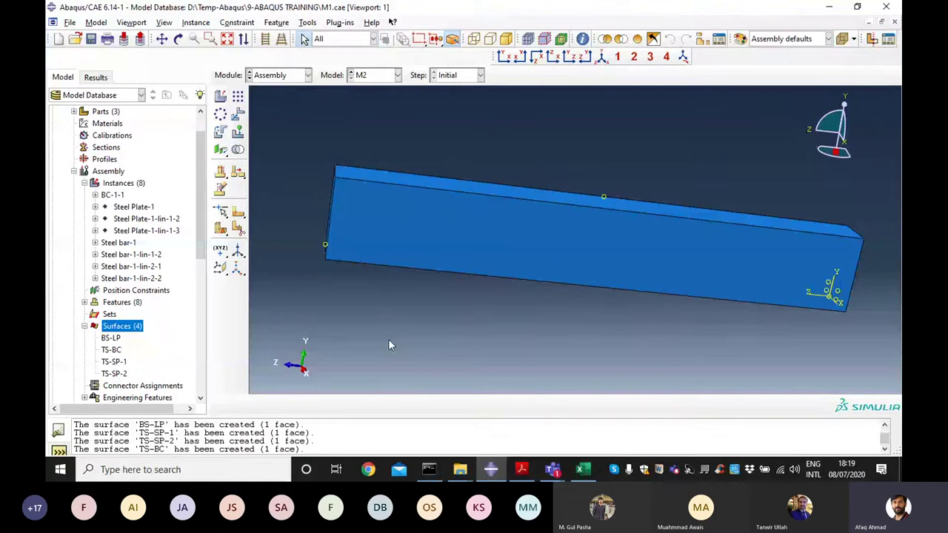
{"action": "left_click", "coordinate": [111, 354]}
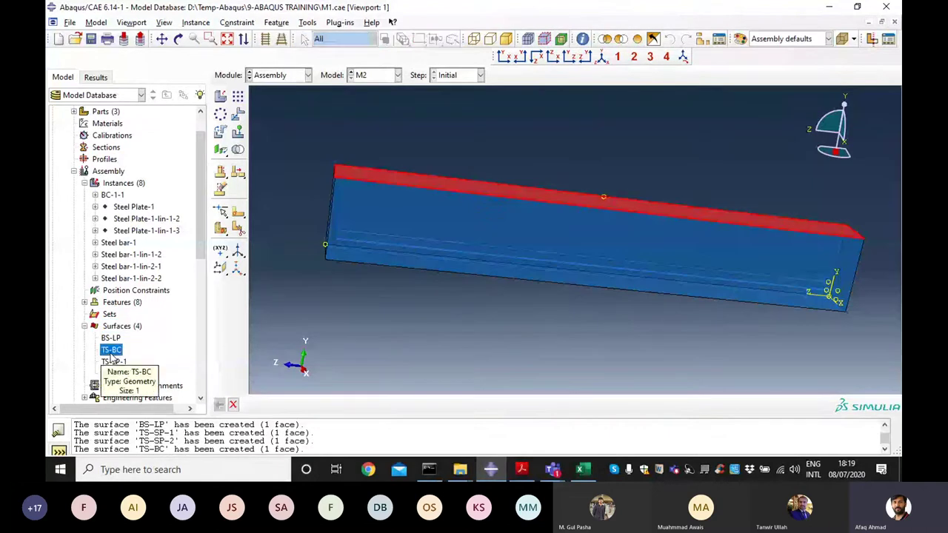
Step: Show the hidden instances Steel Plate-1, Steel Plate-1-lin-1-2 and Steel Plate-1-lin-1-3 in the assembly
{"action": "left_click", "coordinate": [139, 209]}
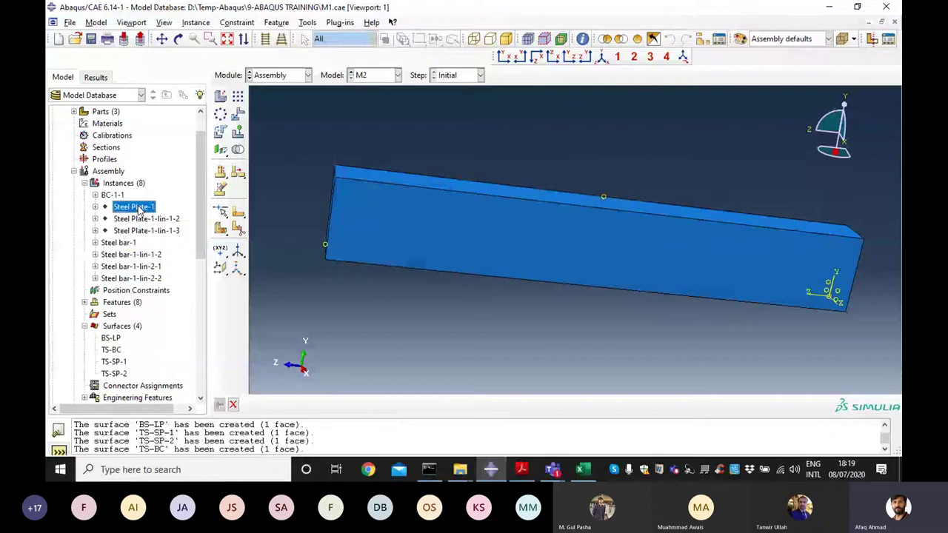
{"action": "right_click", "coordinate": [139, 210]}
{"action": "left_click", "coordinate": [159, 234]}
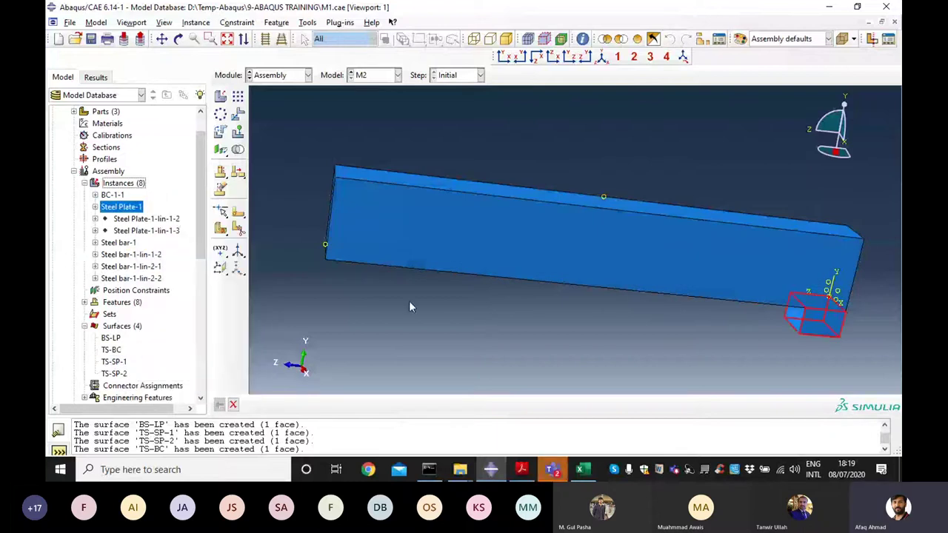
{"action": "left_click", "coordinate": [132, 219]}
{"action": "left_click", "coordinate": [137, 231], "text": "shift"}
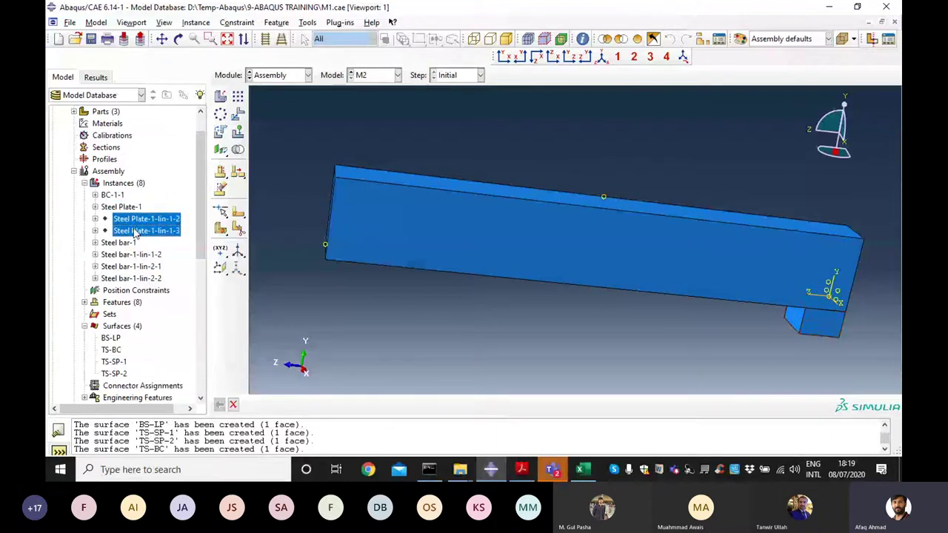
{"action": "right_click", "coordinate": [139, 234]}
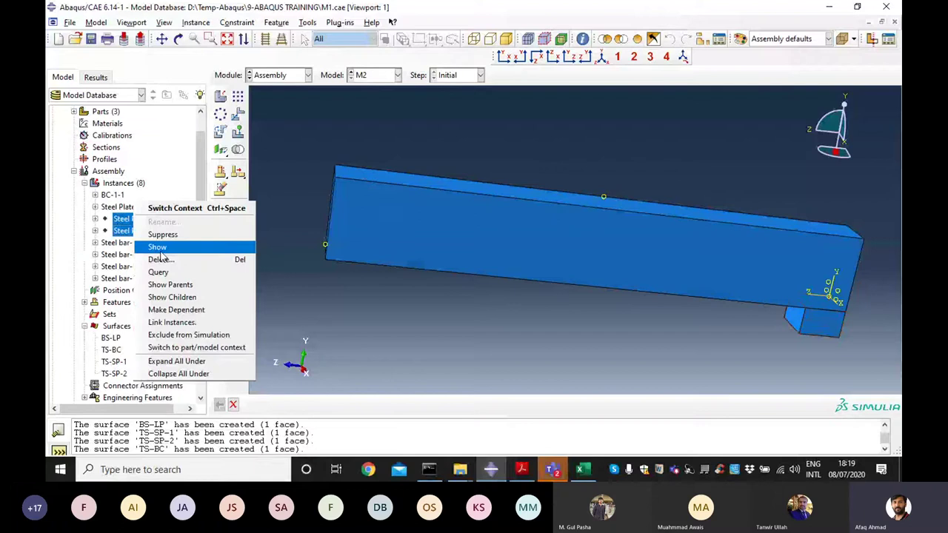
{"action": "left_click", "coordinate": [158, 247]}
Step: Highlight the surface TS-BC and examine its extent relative to the load plate's contact area on the beam
{"action": "left_click", "coordinate": [111, 350]}
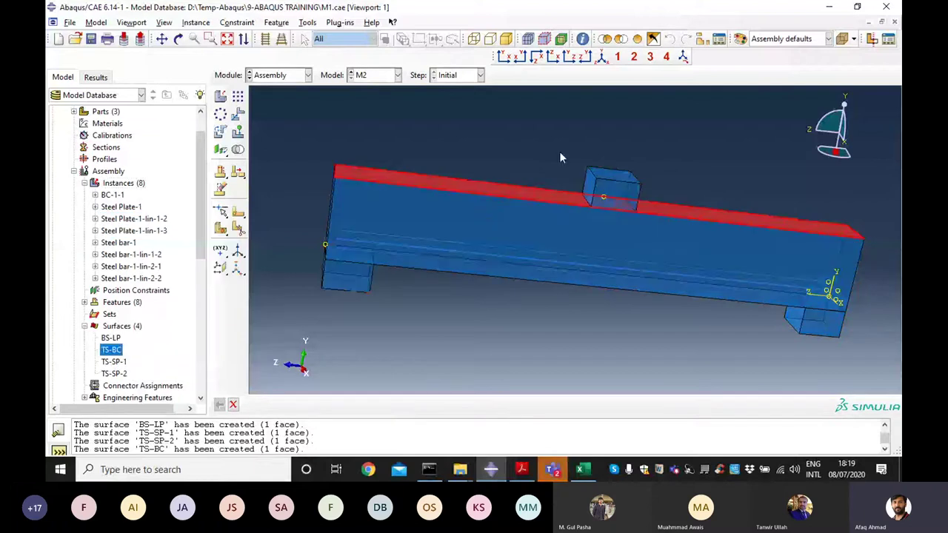
{"action": "scroll", "coordinate": [585, 170], "scroll_direction": "up", "scroll_amount": 5}
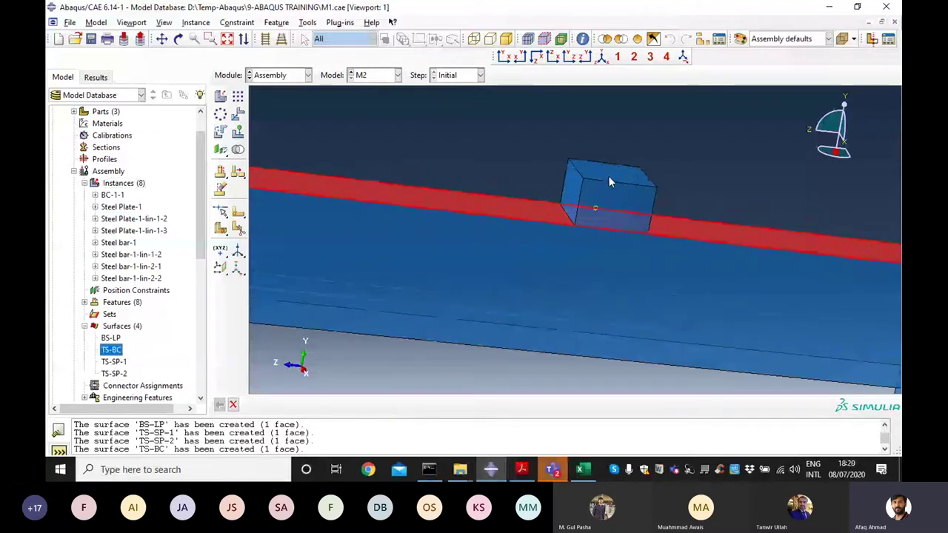
{"action": "scroll", "coordinate": [612, 179], "scroll_direction": "down", "scroll_amount": 5}
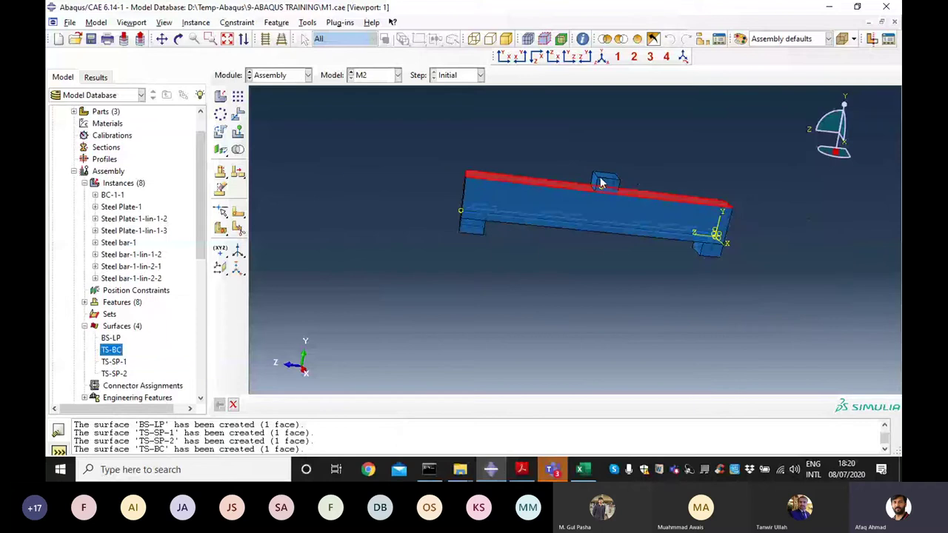
{"action": "scroll", "coordinate": [602, 183], "scroll_direction": "up", "scroll_amount": 5}
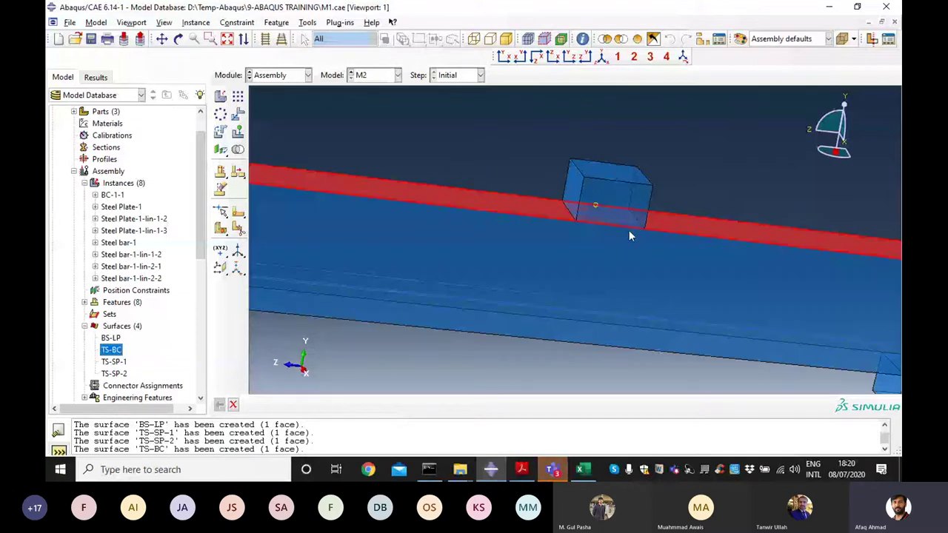
{"action": "scroll", "coordinate": [626, 230], "scroll_direction": "down", "scroll_amount": 3}
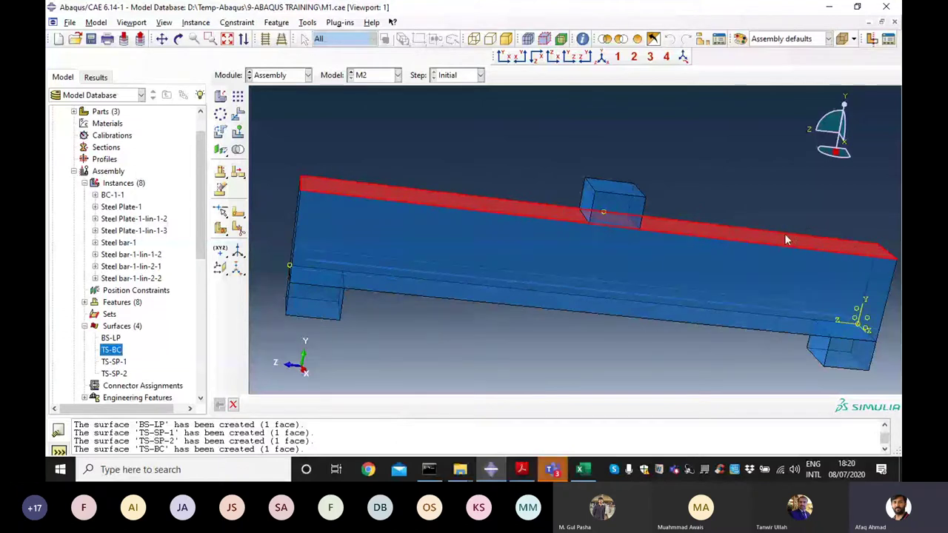
{"action": "scroll", "coordinate": [623, 221], "scroll_direction": "down", "scroll_amount": 1}
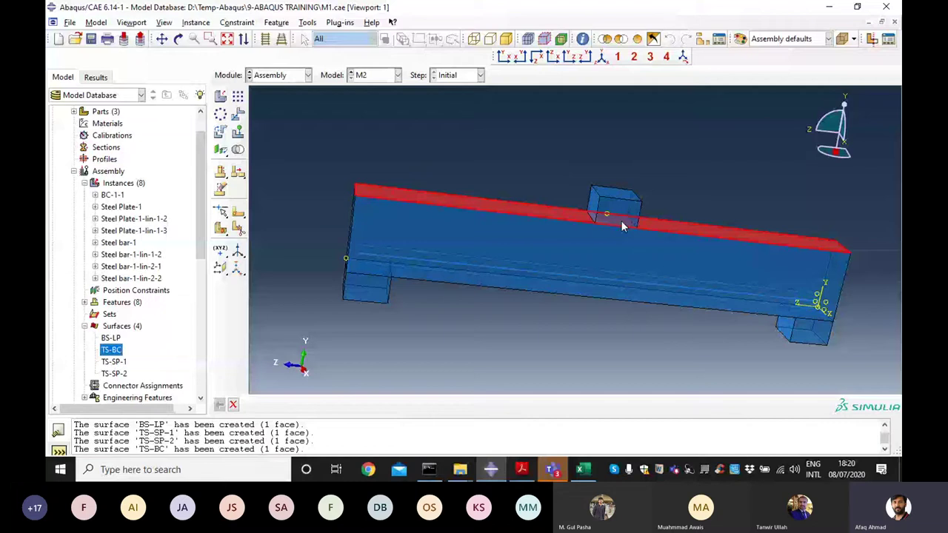
{"action": "scroll", "coordinate": [622, 226], "scroll_direction": "down", "scroll_amount": 2}
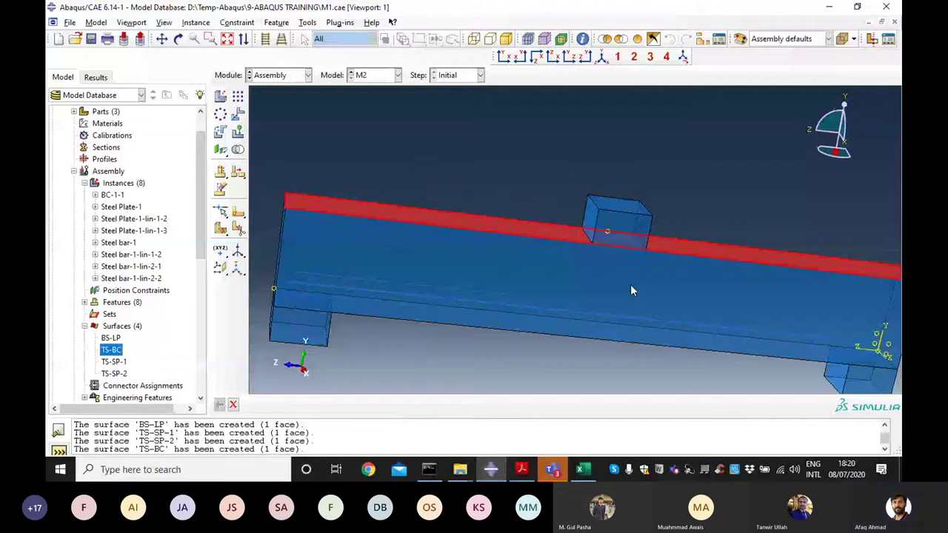
Step: Switch to the Teams meeting window to check it, and return to Abaqus/CAE
{"action": "left_click", "coordinate": [554, 471]}
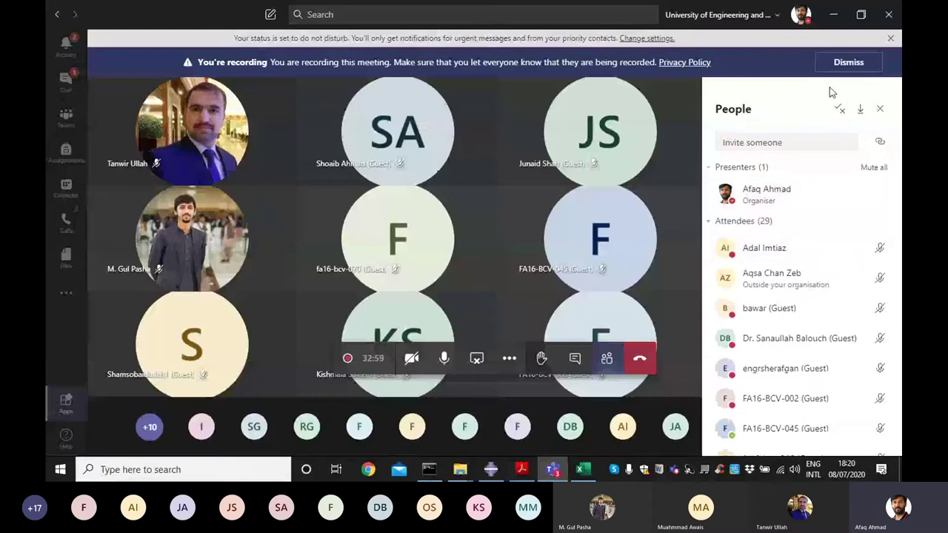
{"action": "left_click", "coordinate": [833, 14]}
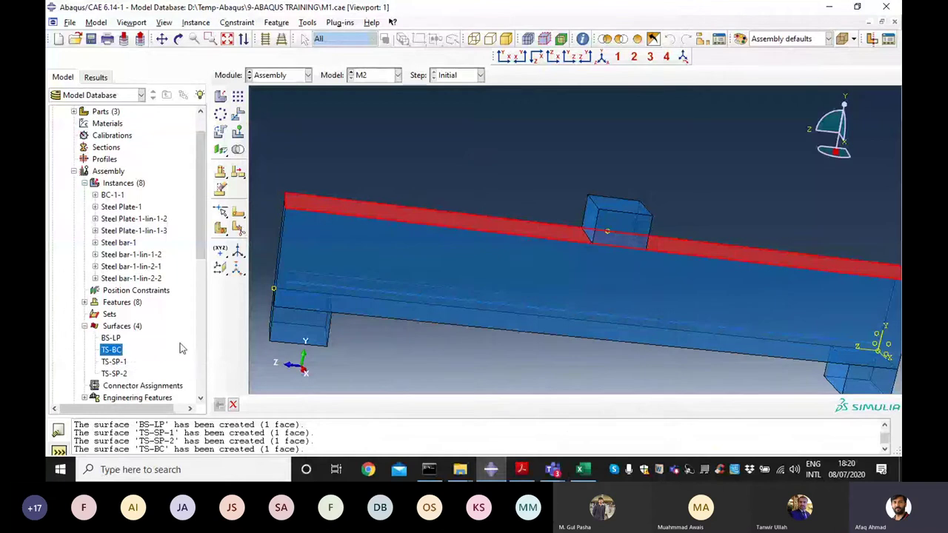
Step: Delete the surface TS-BC from the assembly
{"action": "left_click", "coordinate": [152, 360]}
{"action": "left_click", "coordinate": [111, 353]}
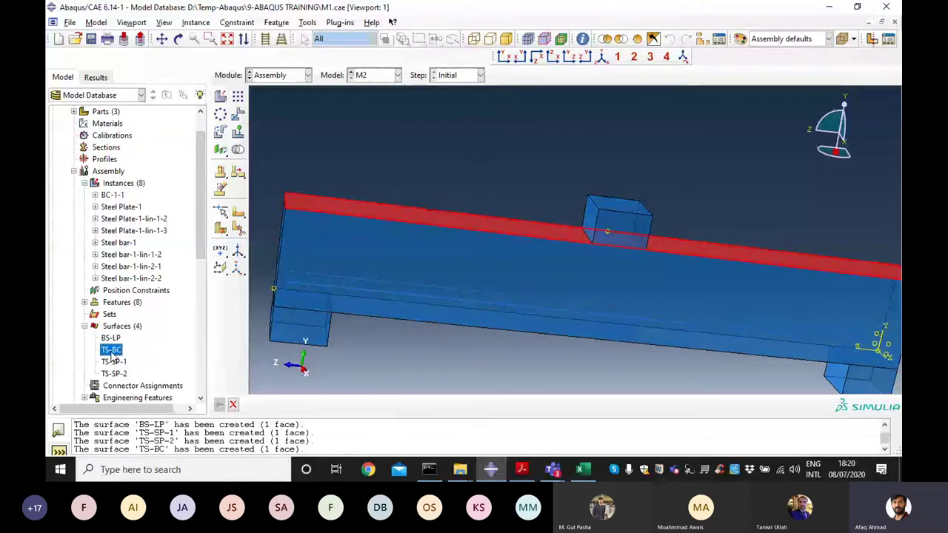
{"action": "right_click", "coordinate": [111, 354]}
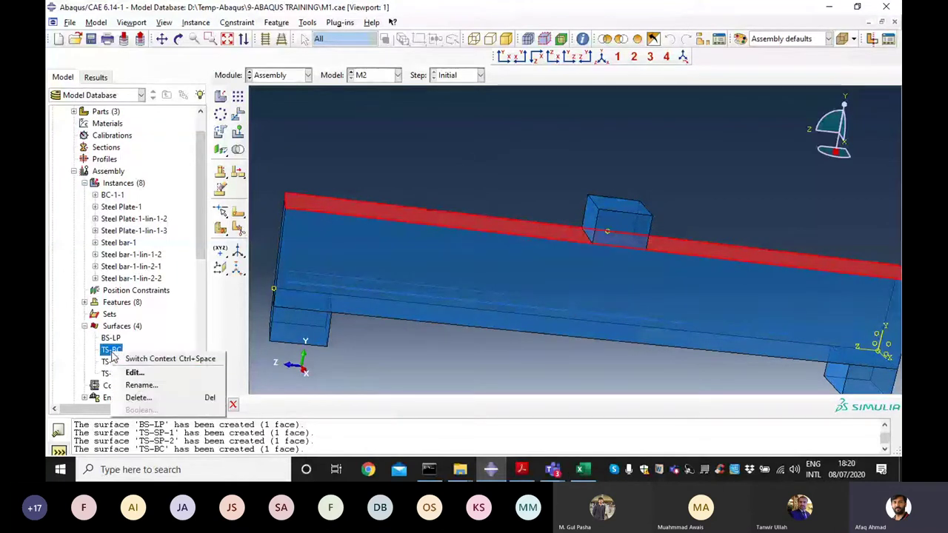
{"action": "left_click", "coordinate": [141, 398]}
{"action": "left_click", "coordinate": [448, 248]}
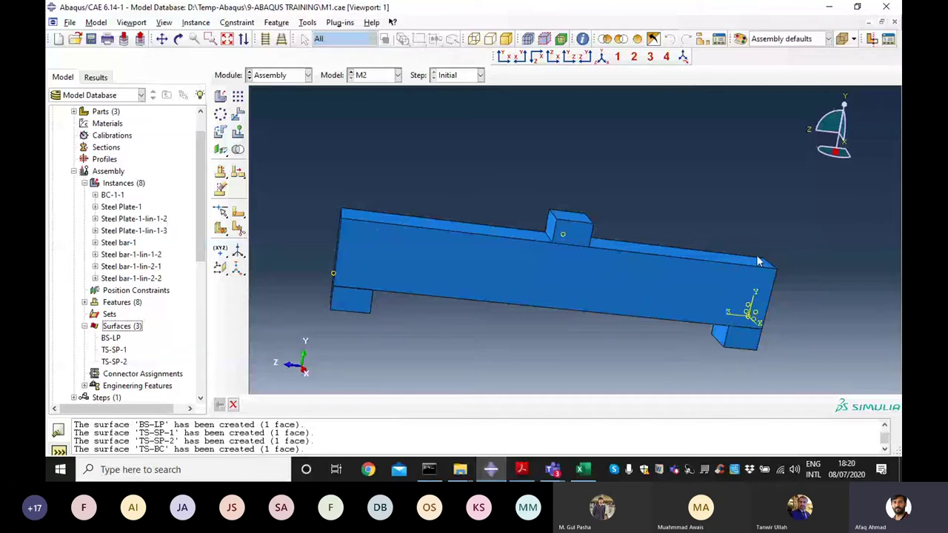
Step: Partition the beam cell with a Point & Normal plane through the end support plate's inner upper corner, normal to the beam's bottom long edge
{"action": "left_click", "coordinate": [222, 231]}
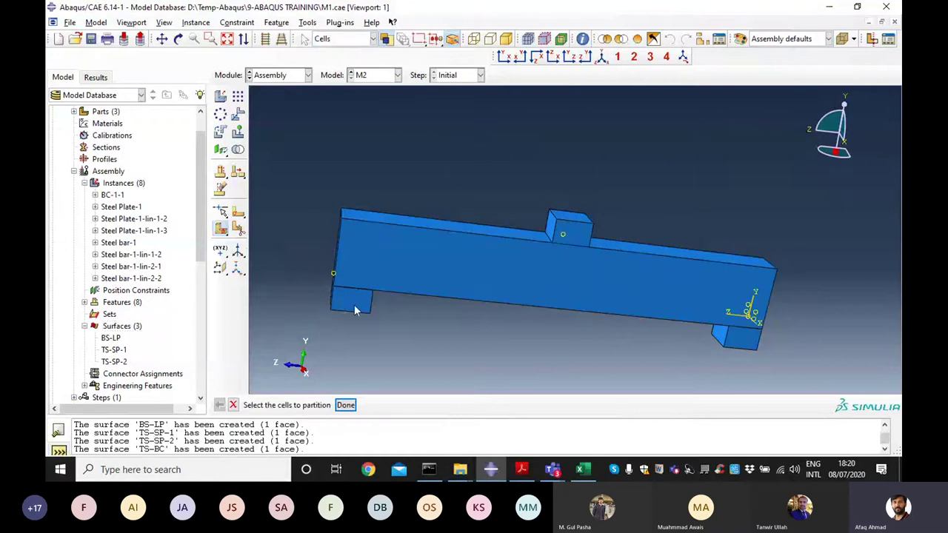
{"action": "left_click", "coordinate": [442, 279]}
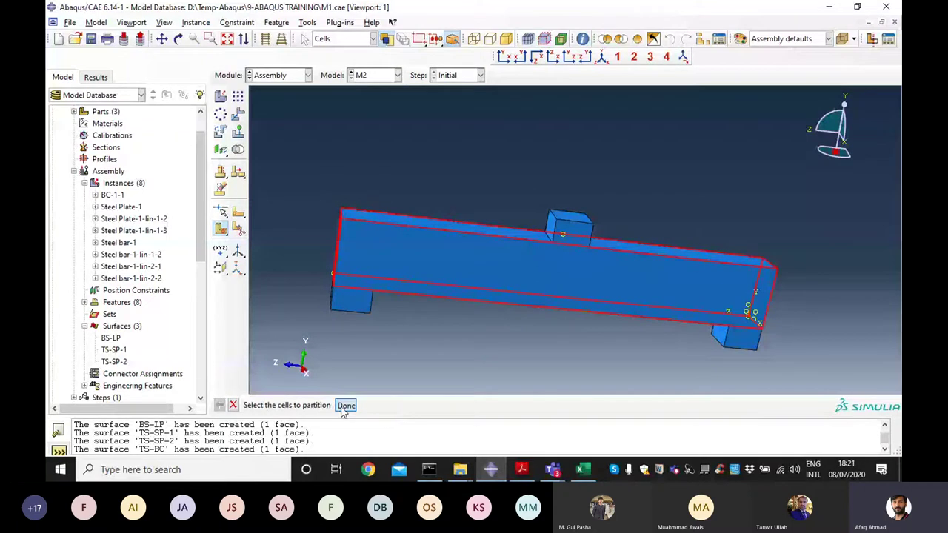
{"action": "left_click", "coordinate": [345, 406]}
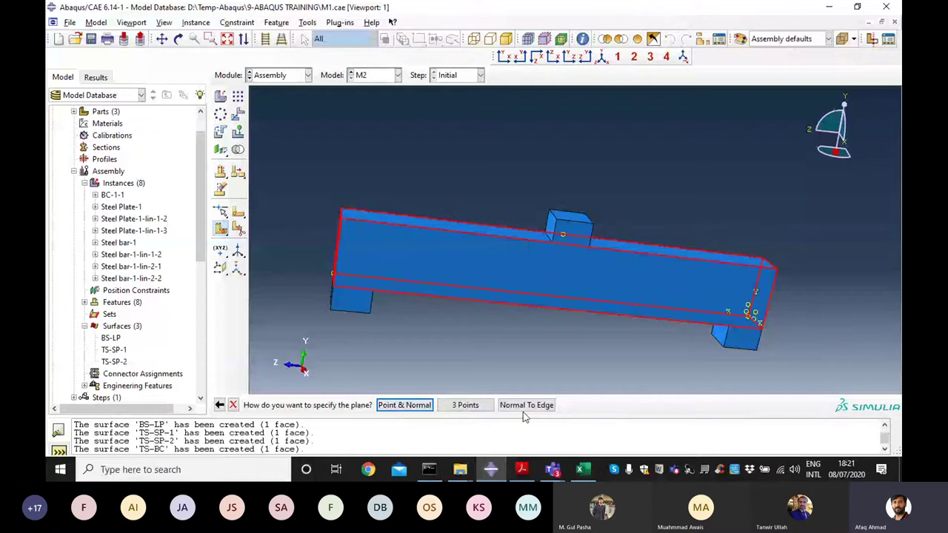
{"action": "left_click", "coordinate": [400, 412]}
{"action": "scroll", "coordinate": [368, 322], "scroll_direction": "up", "scroll_amount": 1}
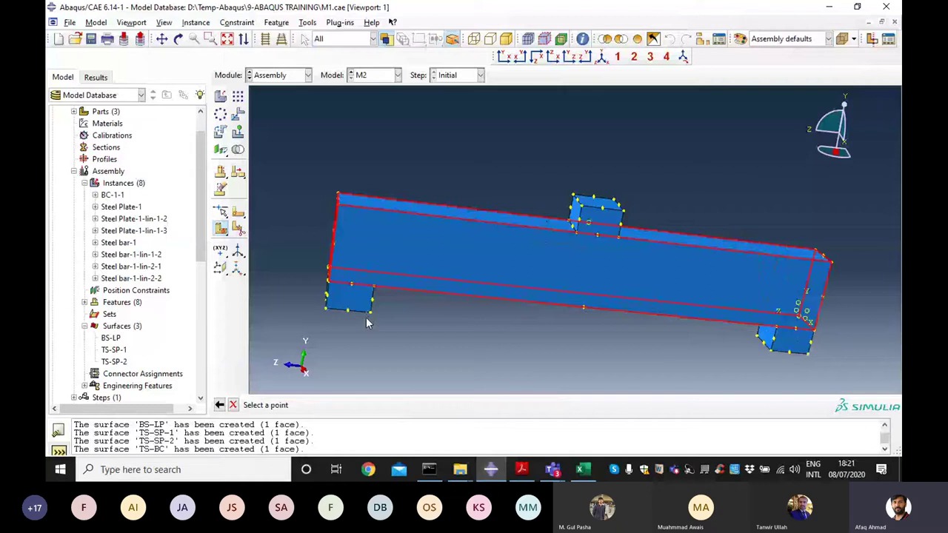
{"action": "scroll", "coordinate": [368, 322], "scroll_direction": "up", "scroll_amount": 2}
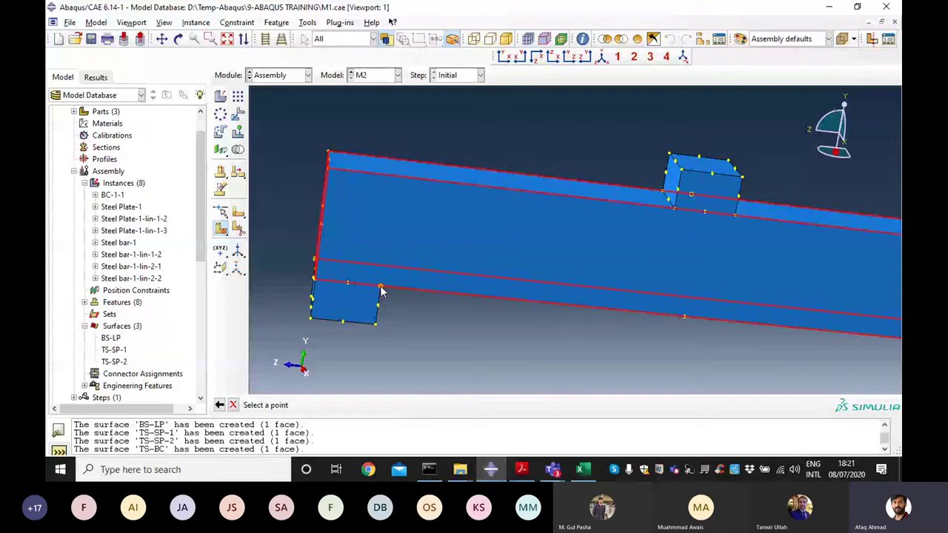
{"action": "left_click", "coordinate": [380, 289]}
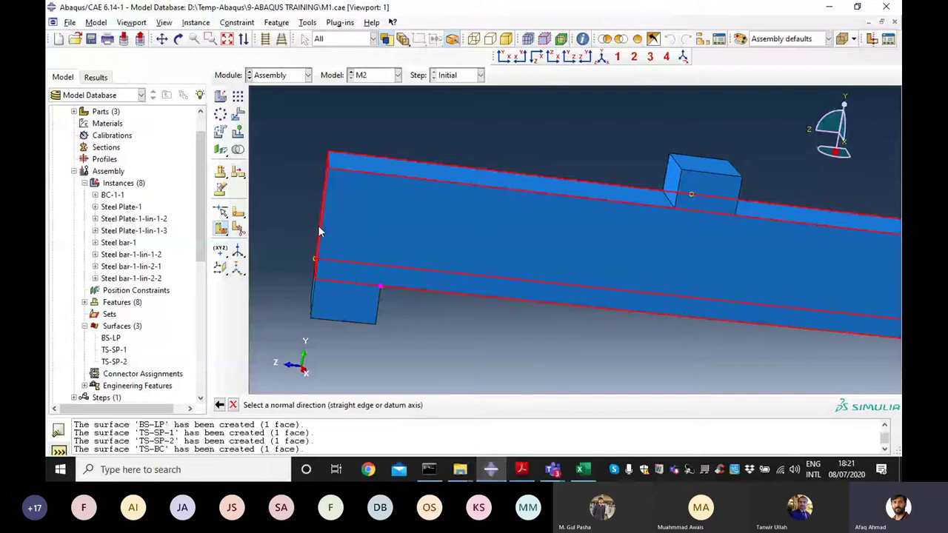
{"action": "left_click", "coordinate": [412, 294]}
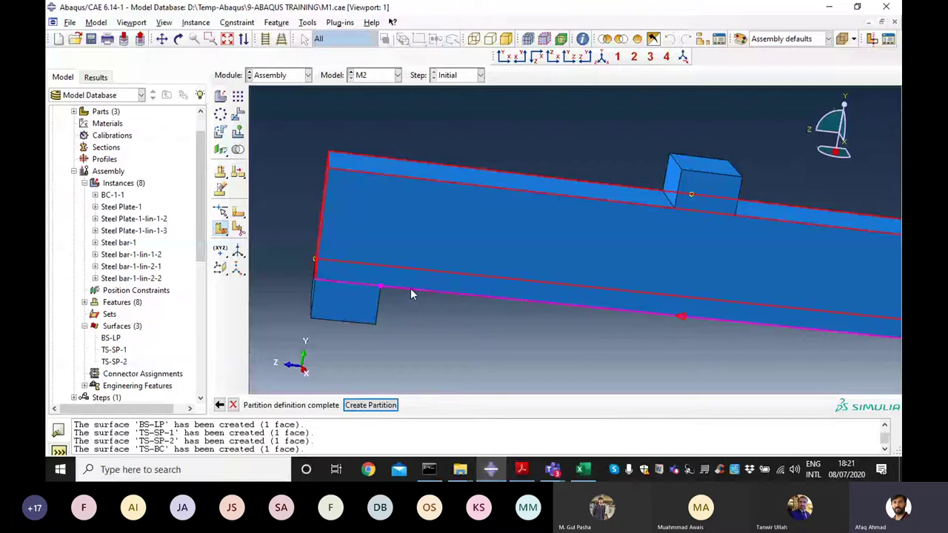
{"action": "left_click", "coordinate": [380, 406]}
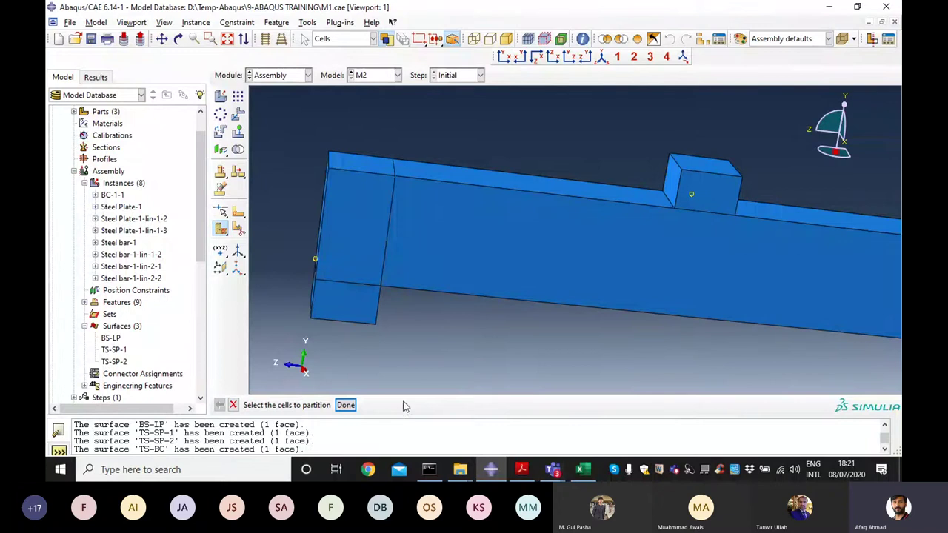
{"action": "left_click", "coordinate": [347, 405]}
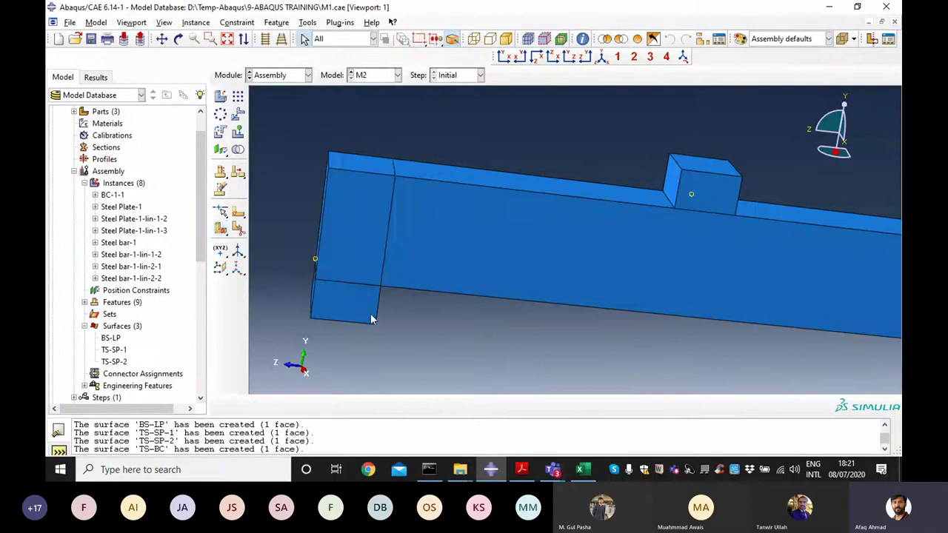
Step: Partition the long beam cell with a Point & Normal plane through the load plate's near lower corner, normal to the beam's top long edge
{"action": "left_click", "coordinate": [223, 229]}
{"action": "left_click", "coordinate": [709, 261]}
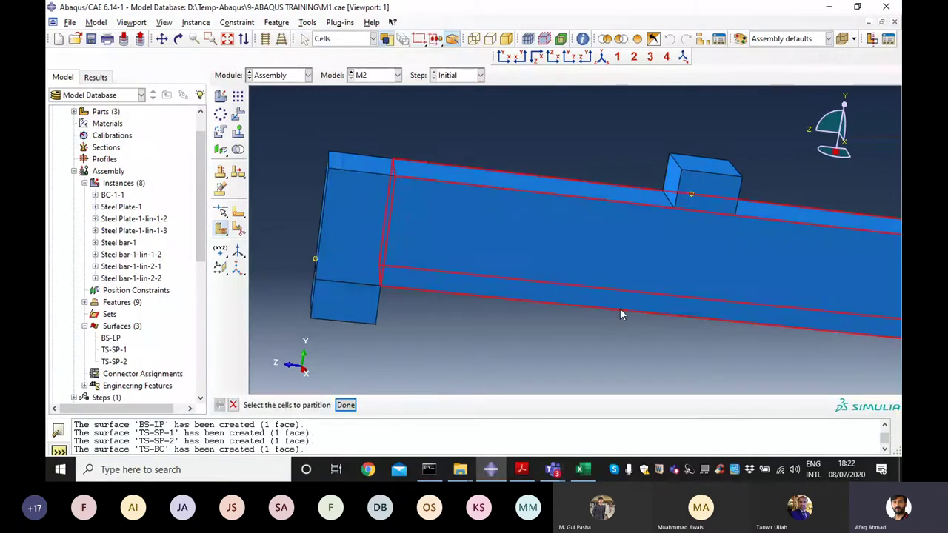
{"action": "left_click", "coordinate": [347, 405]}
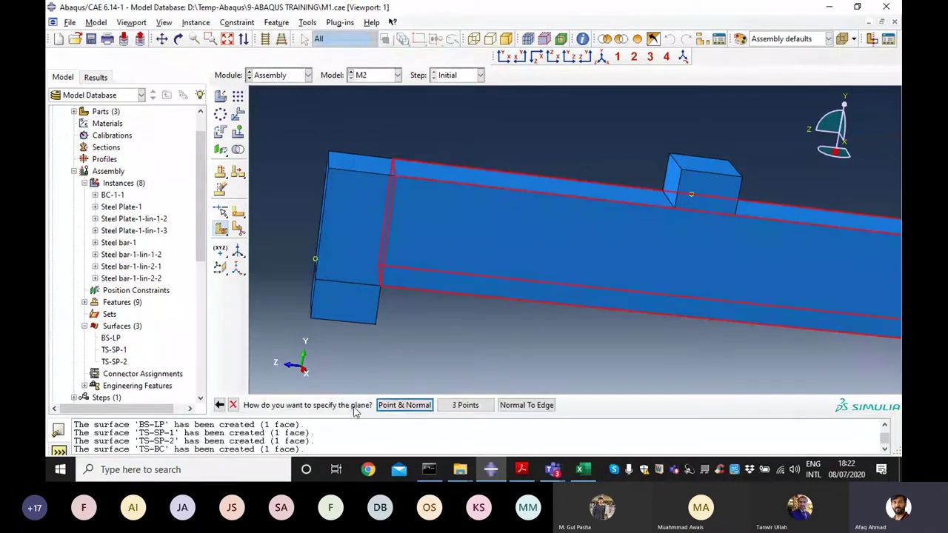
{"action": "left_click", "coordinate": [397, 411]}
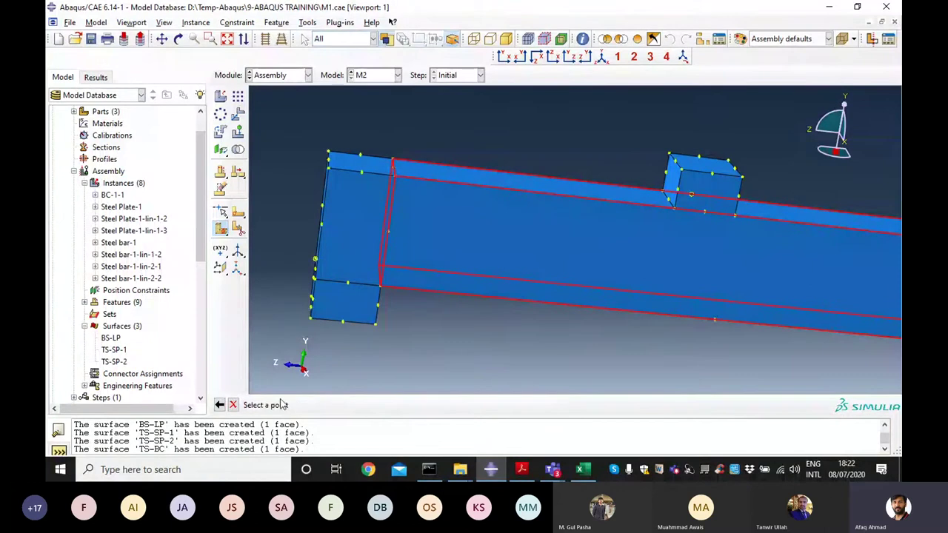
{"action": "left_click", "coordinate": [675, 210]}
{"action": "left_click", "coordinate": [629, 201]}
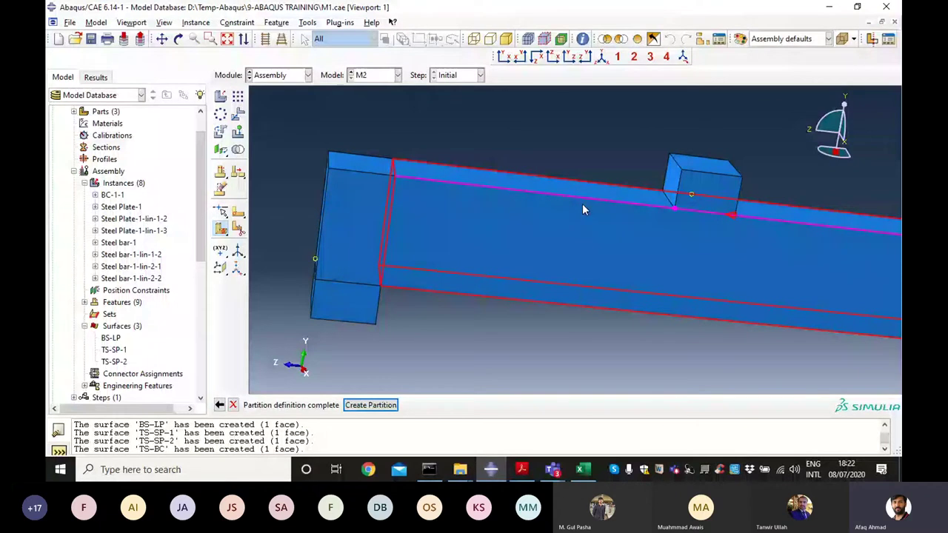
{"action": "left_click", "coordinate": [370, 405]}
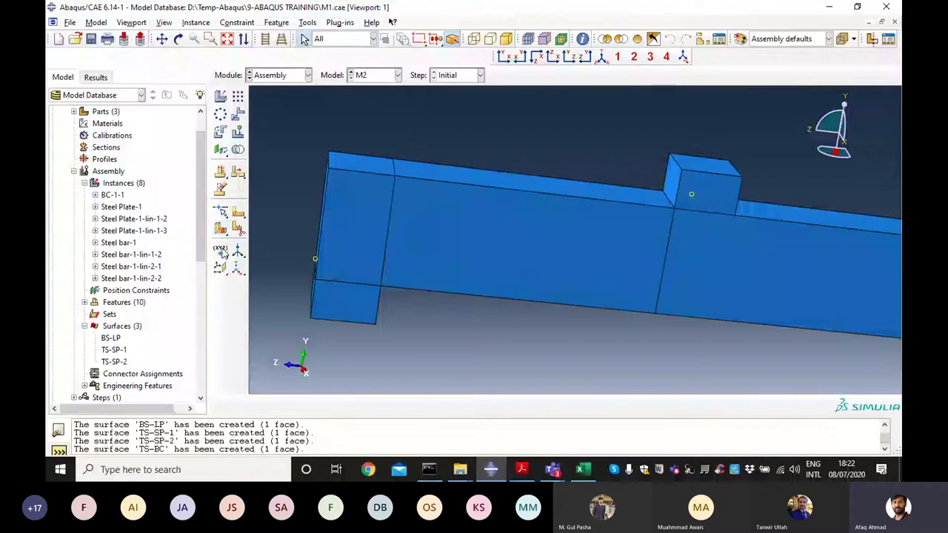
{"action": "left_click", "coordinate": [720, 276]}
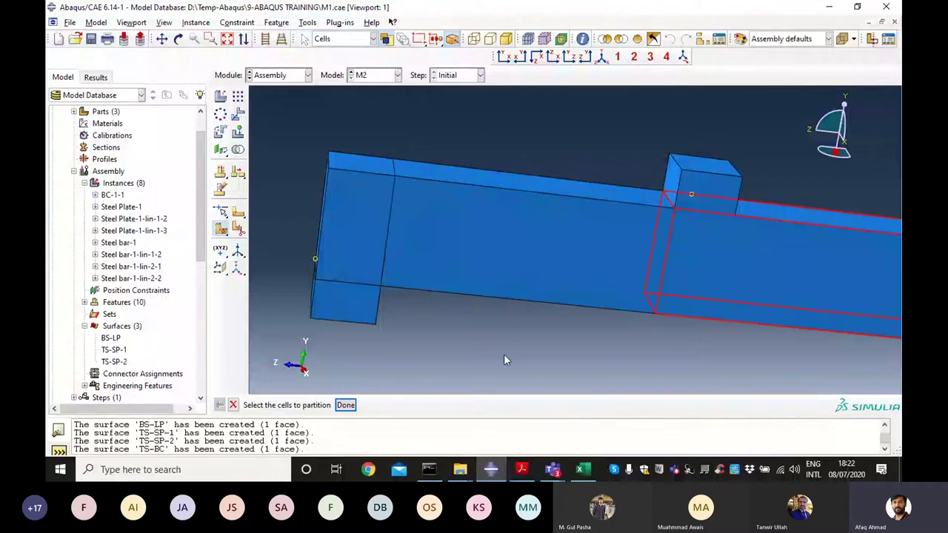
{"action": "left_click", "coordinate": [345, 405]}
{"action": "left_click", "coordinate": [404, 405]}
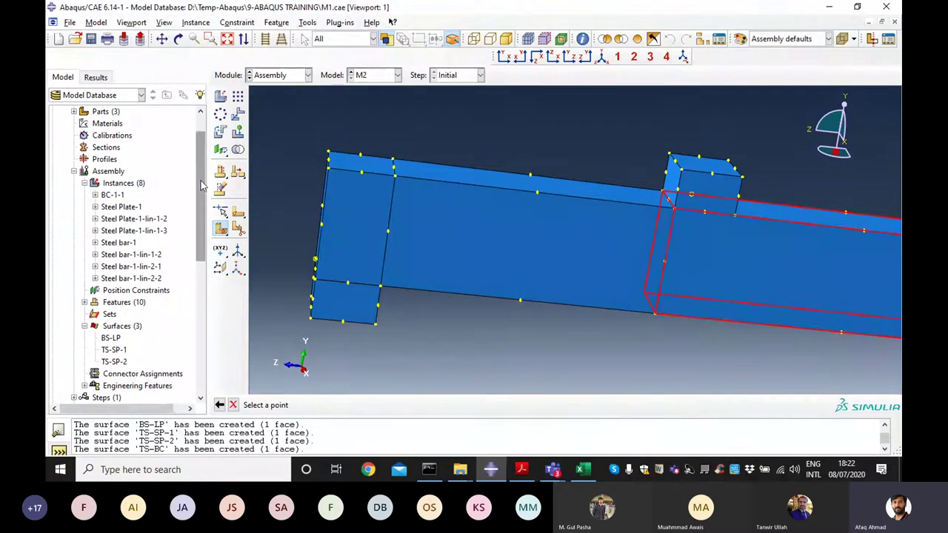
Step: Examine the contents of the Steel bar part in model M2, including its features and engineering features
{"action": "scroll", "coordinate": [87, 159], "scroll_direction": "up", "scroll_amount": 1}
{"action": "left_click", "coordinate": [74, 147]}
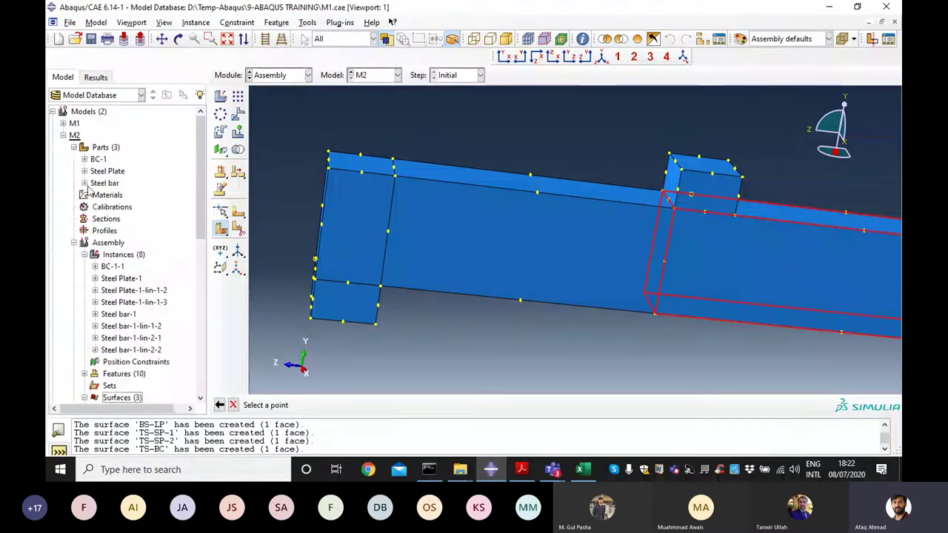
{"action": "left_click", "coordinate": [85, 183]}
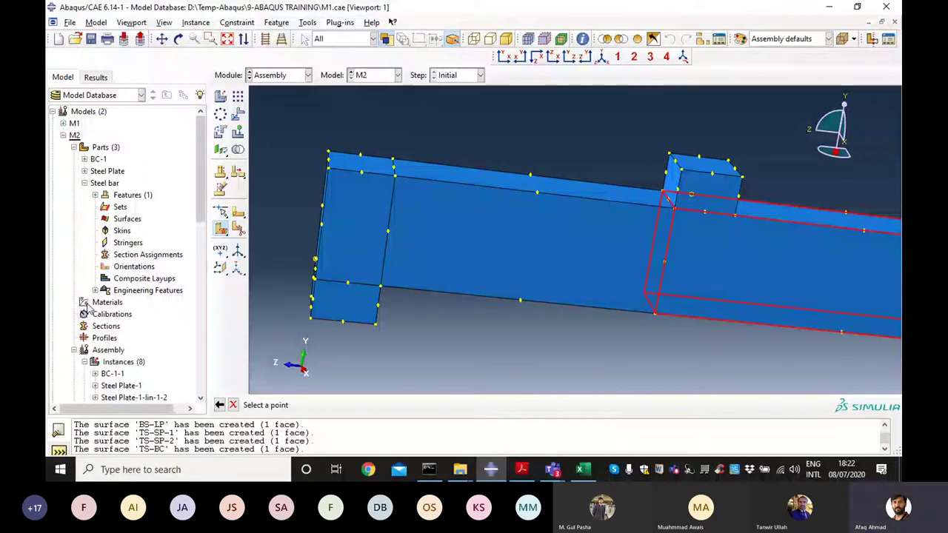
{"action": "left_click", "coordinate": [95, 196]}
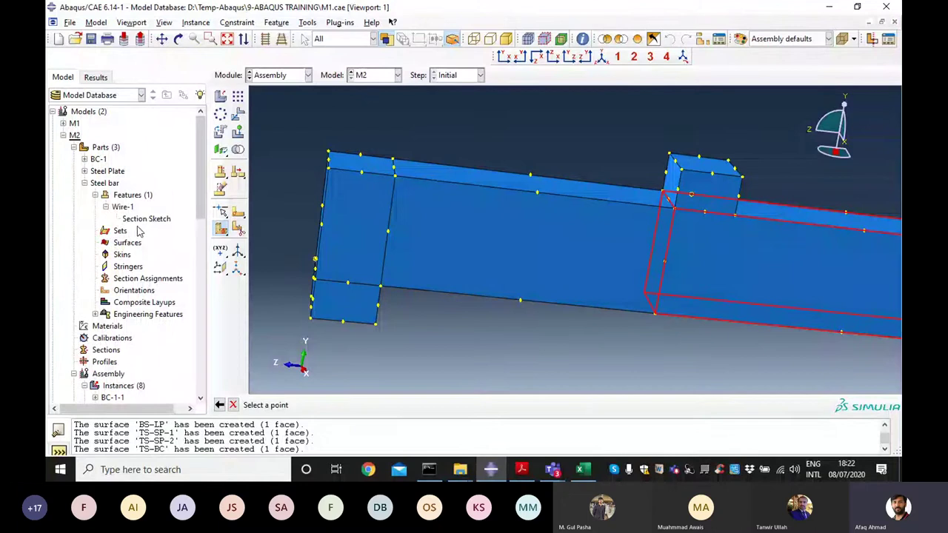
{"action": "left_click", "coordinate": [94, 196]}
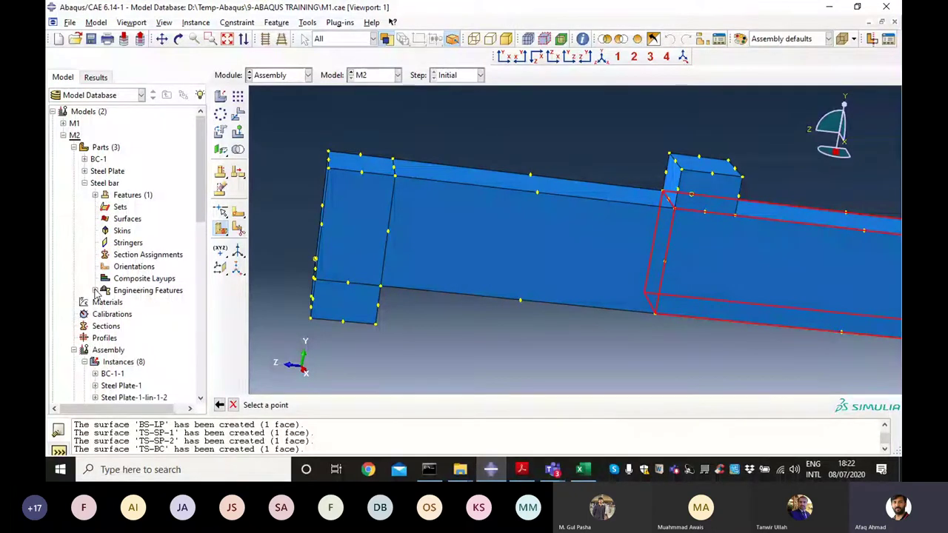
{"action": "left_click", "coordinate": [95, 290]}
{"action": "left_click", "coordinate": [85, 183]}
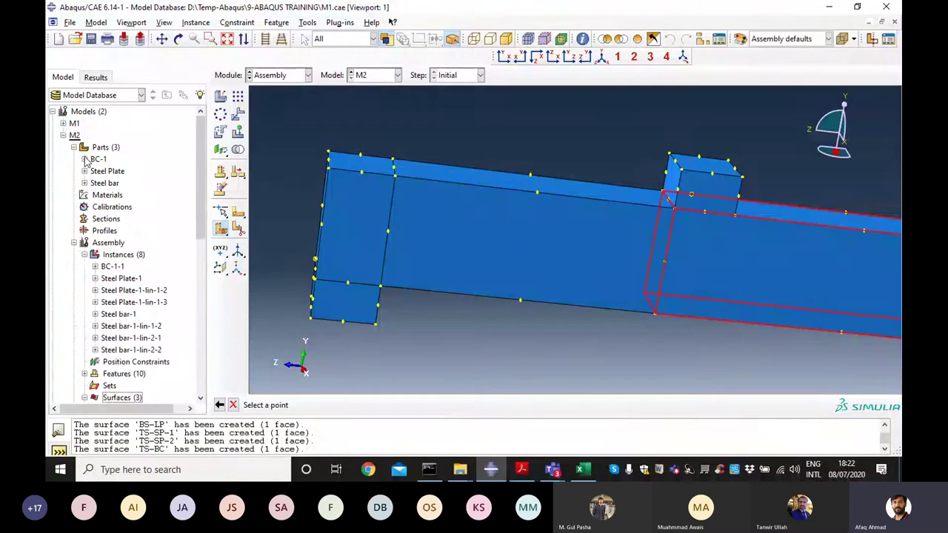
Step: Examine the contents of the BC-1 part, including its solid extrude feature, and look through the assembly's instances
{"action": "left_click", "coordinate": [84, 159]}
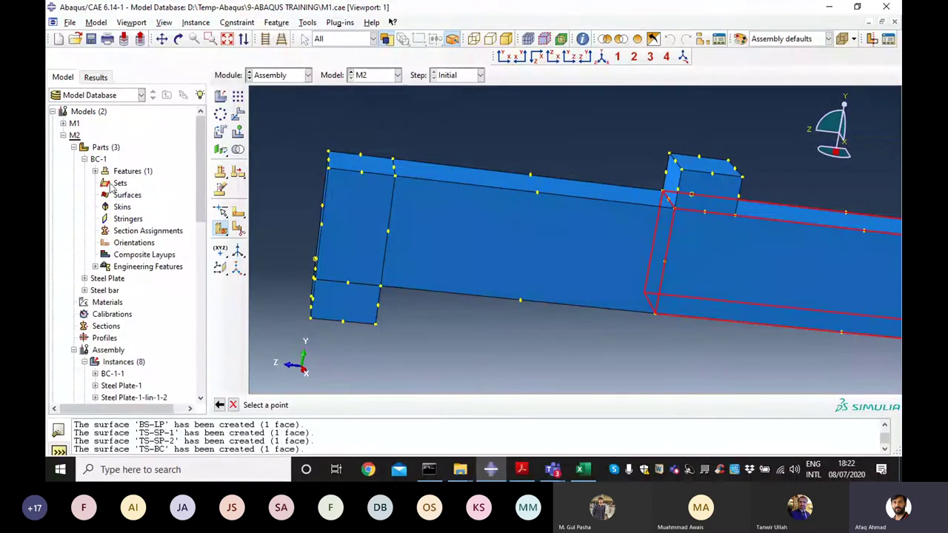
{"action": "left_click", "coordinate": [95, 171]}
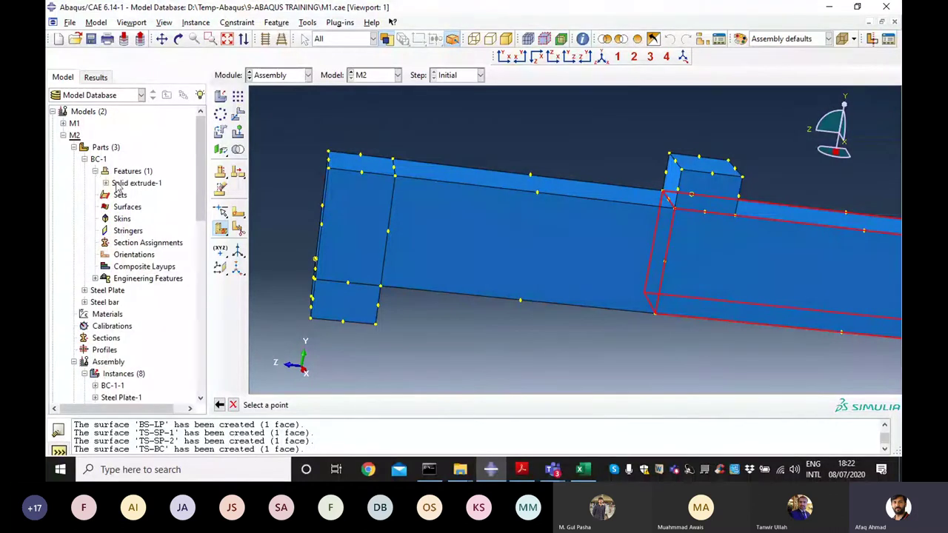
{"action": "left_click", "coordinate": [106, 183]}
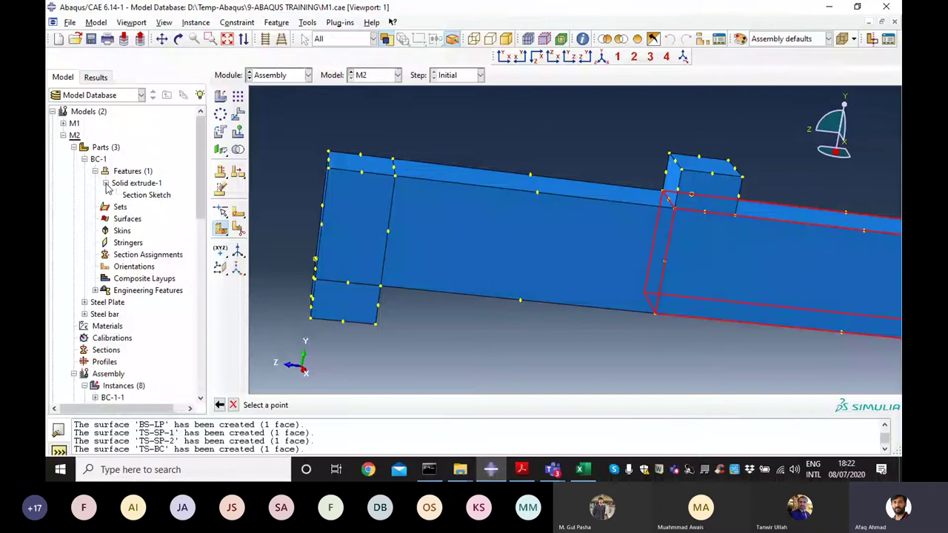
{"action": "left_click", "coordinate": [106, 183]}
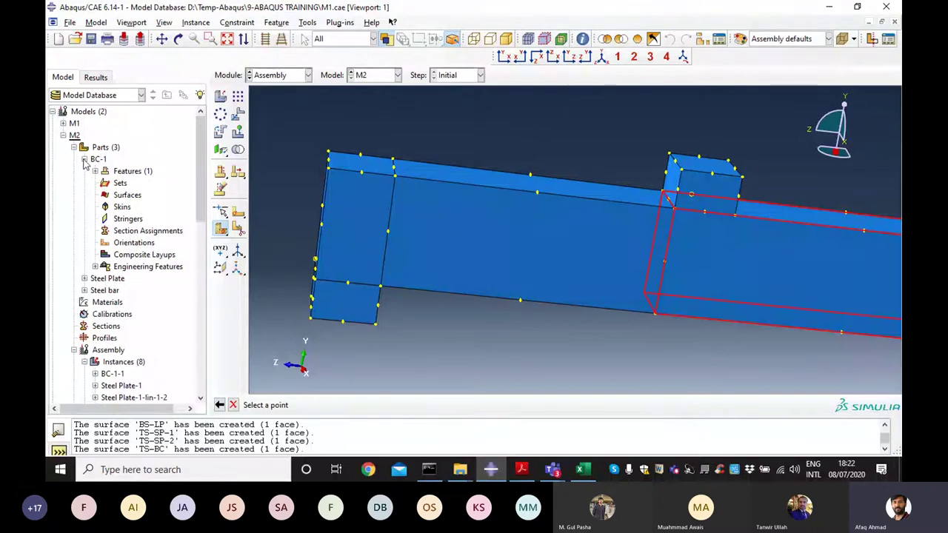
{"action": "left_click", "coordinate": [84, 159]}
{"action": "left_click_drag", "start_coordinate": [200, 195], "coordinate": [200, 236]}
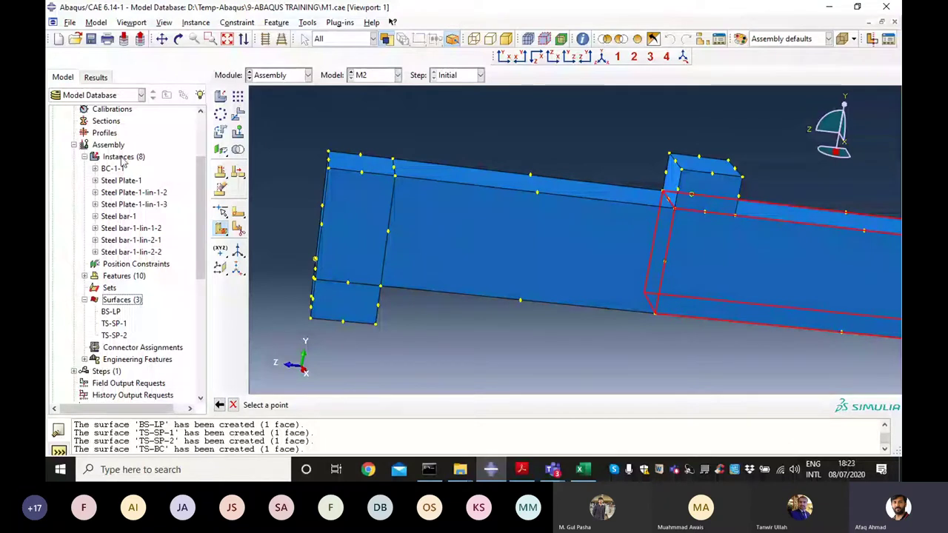
{"action": "scroll", "coordinate": [122, 159], "scroll_direction": "up", "scroll_amount": 1}
{"action": "scroll", "coordinate": [123, 163], "scroll_direction": "up", "scroll_amount": 2}
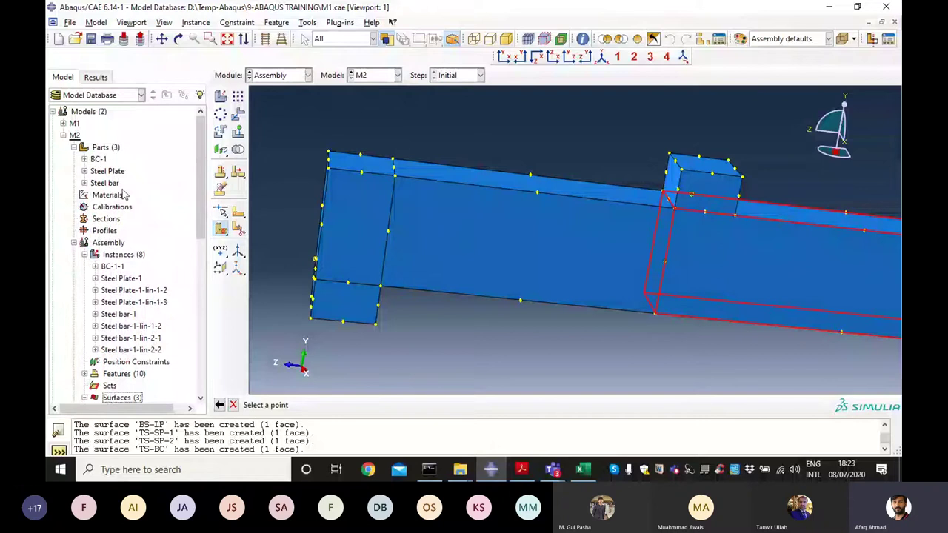
{"action": "scroll", "coordinate": [127, 192], "scroll_direction": "down", "scroll_amount": 1}
{"action": "scroll", "coordinate": [128, 193], "scroll_direction": "down", "scroll_amount": 1}
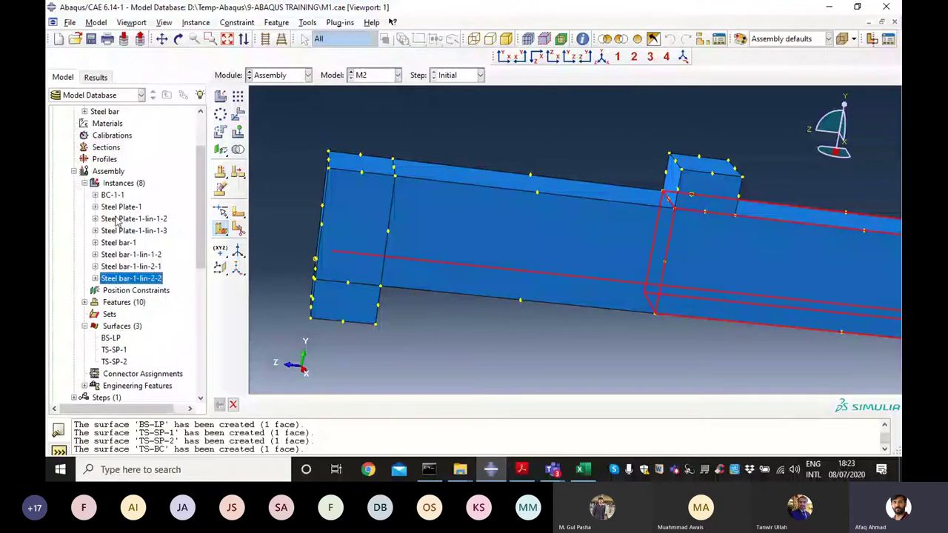
Step: Make the instance BC-1-1 dependent, accepting the deletion of assembly features that modify its geometry
{"action": "right_click", "coordinate": [111, 195]}
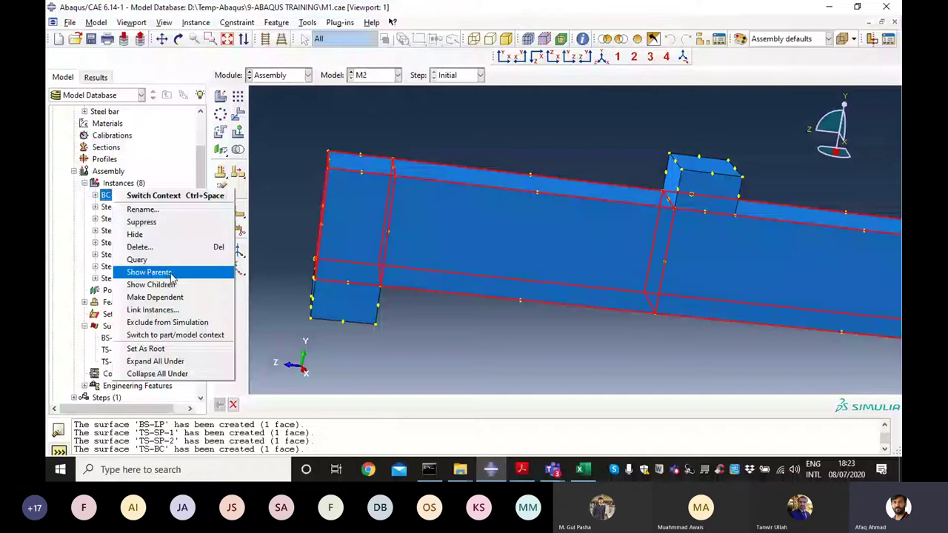
{"action": "left_click", "coordinate": [157, 297]}
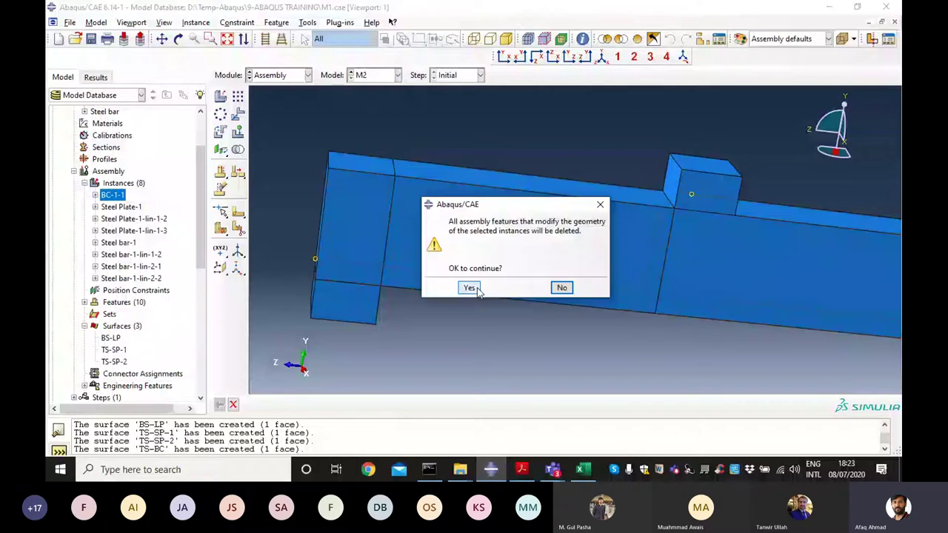
{"action": "left_click", "coordinate": [474, 289]}
Step: Examine the BC-1 part's Mesh entry, and make the instance BC-1-1 independent again
{"action": "scroll", "coordinate": [92, 194], "scroll_direction": "up", "scroll_amount": 2}
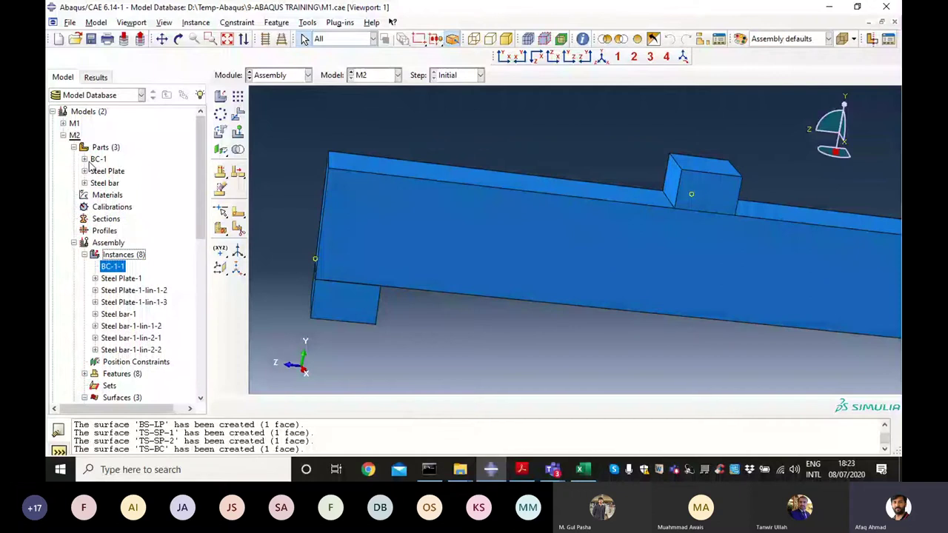
{"action": "left_click", "coordinate": [85, 159]}
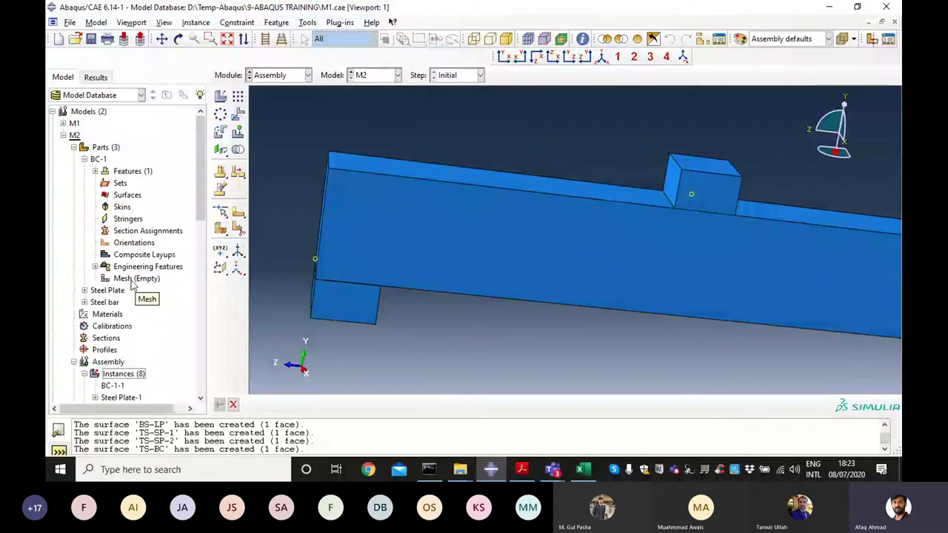
{"action": "scroll", "coordinate": [199, 246], "scroll_direction": "down", "scroll_amount": 4}
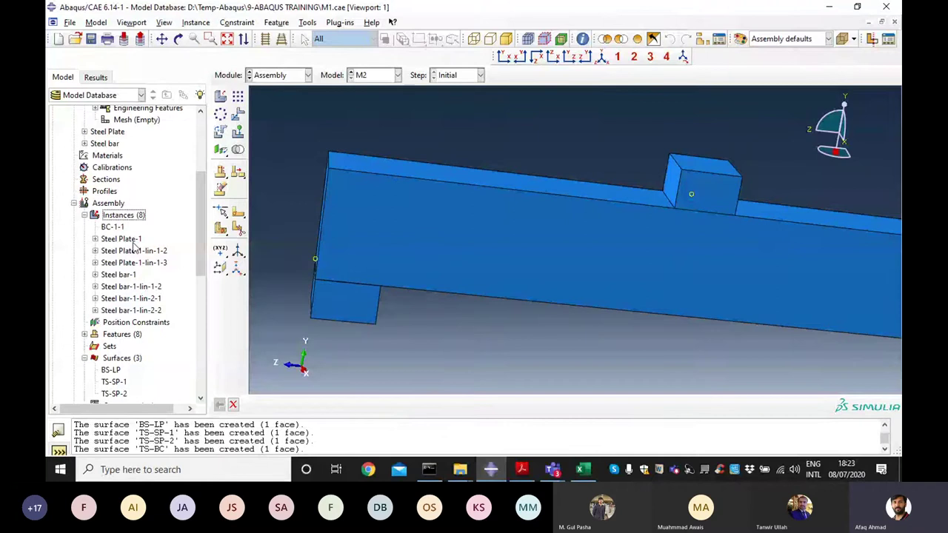
{"action": "scroll", "coordinate": [120, 294], "scroll_direction": "up", "scroll_amount": 2}
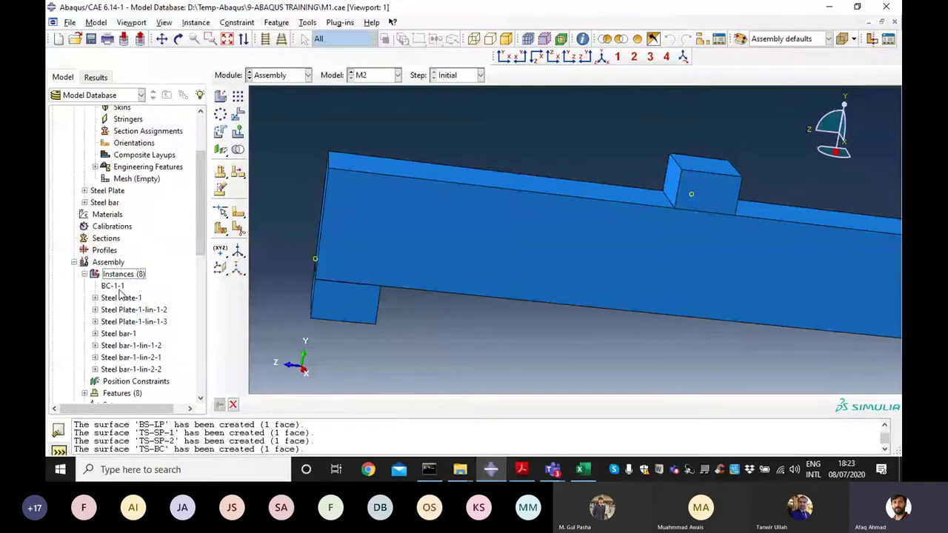
{"action": "left_click", "coordinate": [114, 286]}
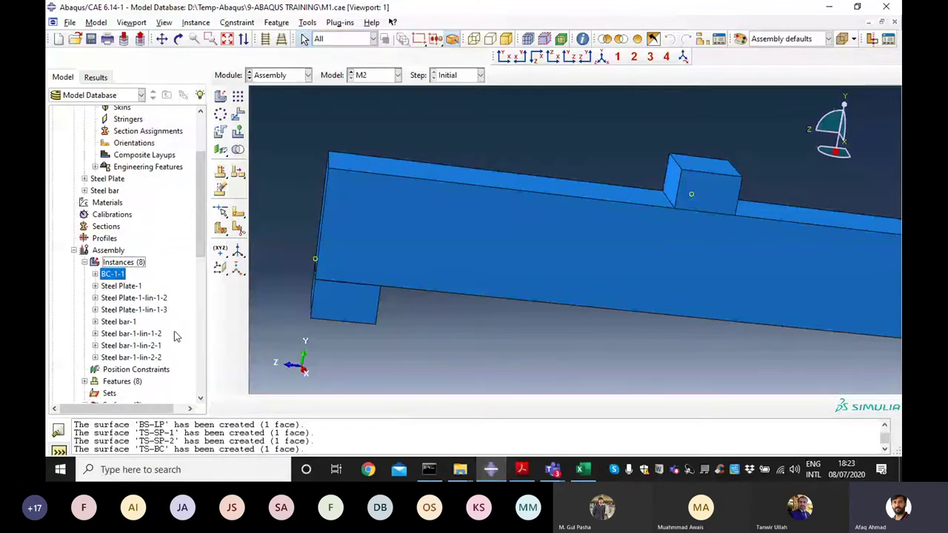
Step: Check the BC-1 part's entries and engineering features, collapse the parts list, and review the assembly's instances and surfaces
{"action": "left_click_drag", "start_coordinate": [201, 236], "coordinate": [204, 285]}
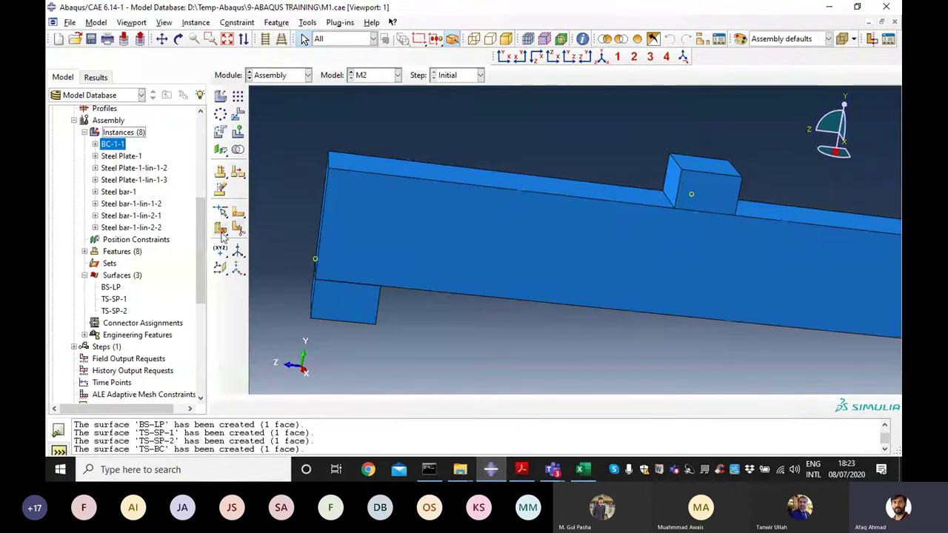
{"action": "left_click_drag", "start_coordinate": [204, 237], "coordinate": [204, 159]}
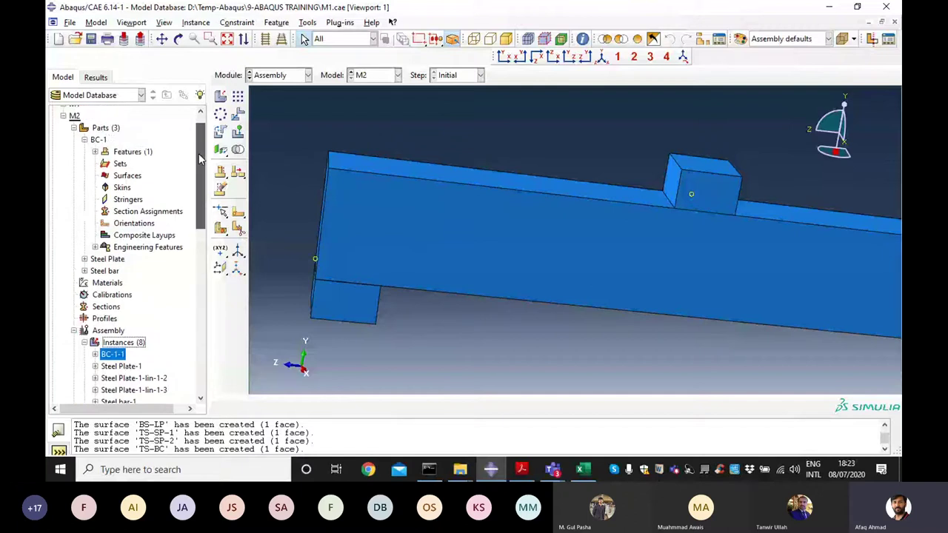
{"action": "left_click", "coordinate": [94, 248]}
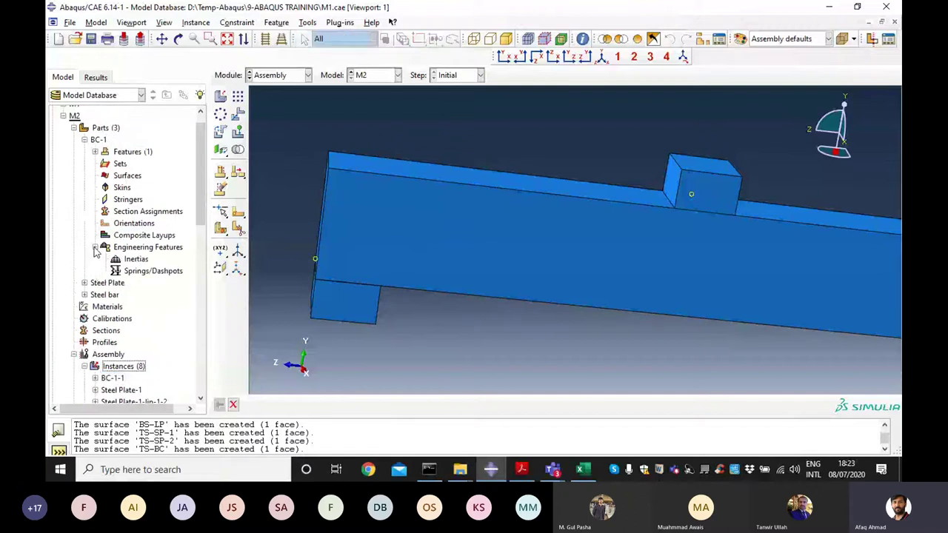
{"action": "left_click", "coordinate": [95, 249]}
{"action": "left_click", "coordinate": [95, 248]}
{"action": "left_click", "coordinate": [74, 127]}
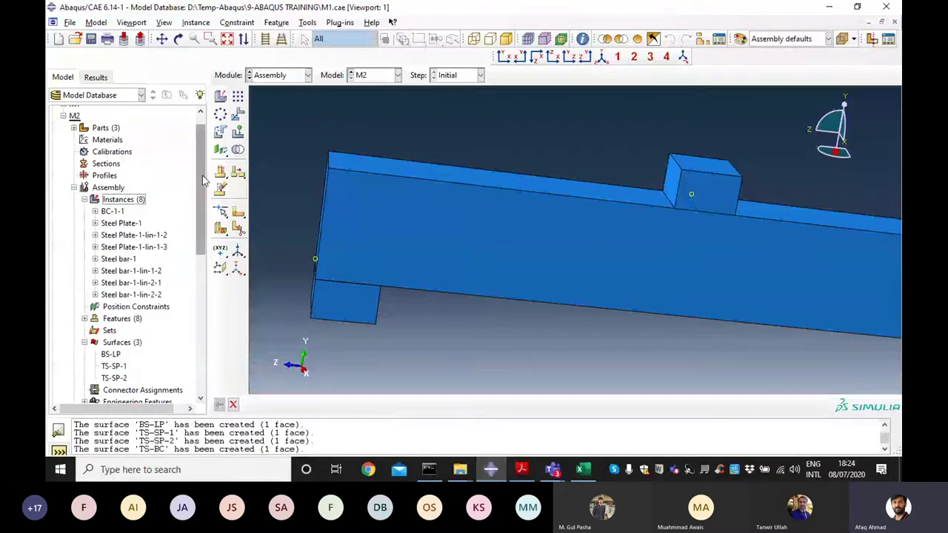
{"action": "left_click_drag", "start_coordinate": [203, 181], "coordinate": [236, 255]}
{"action": "scroll", "coordinate": [236, 254], "scroll_direction": "up", "scroll_amount": 3}
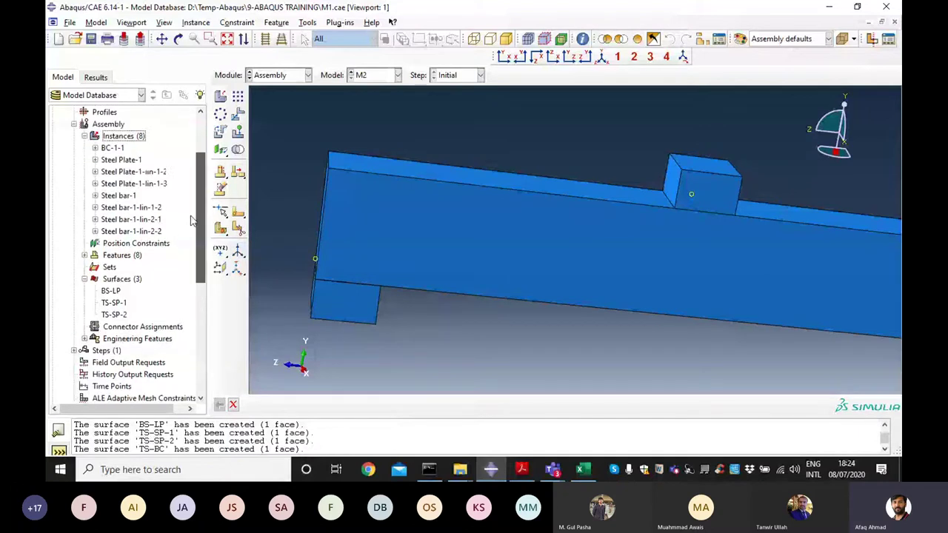
Step: Partition the whole beam cell with a Point & Normal plane through the end support plate's inner upper corner, normal to the beam's bottom long edge
{"action": "left_click", "coordinate": [220, 228]}
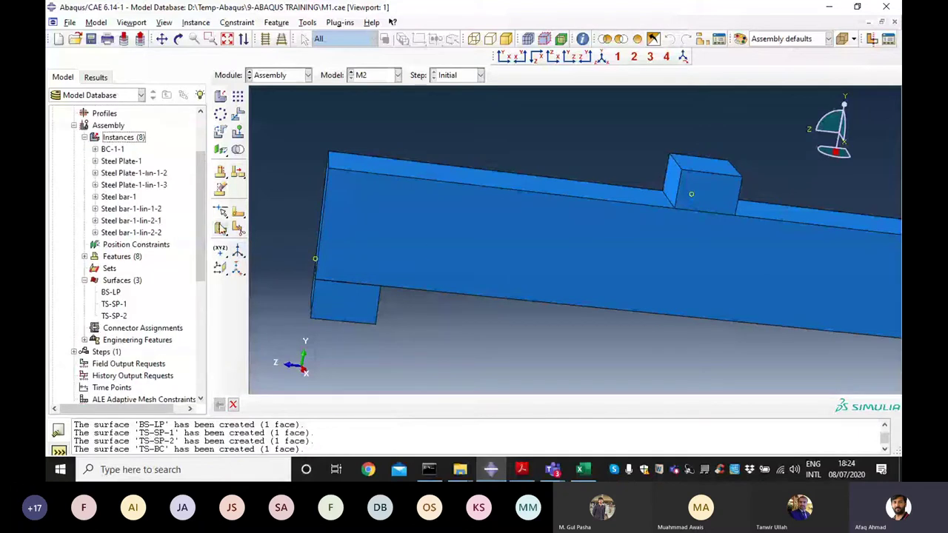
{"action": "left_click", "coordinate": [423, 250]}
{"action": "left_click", "coordinate": [346, 405]}
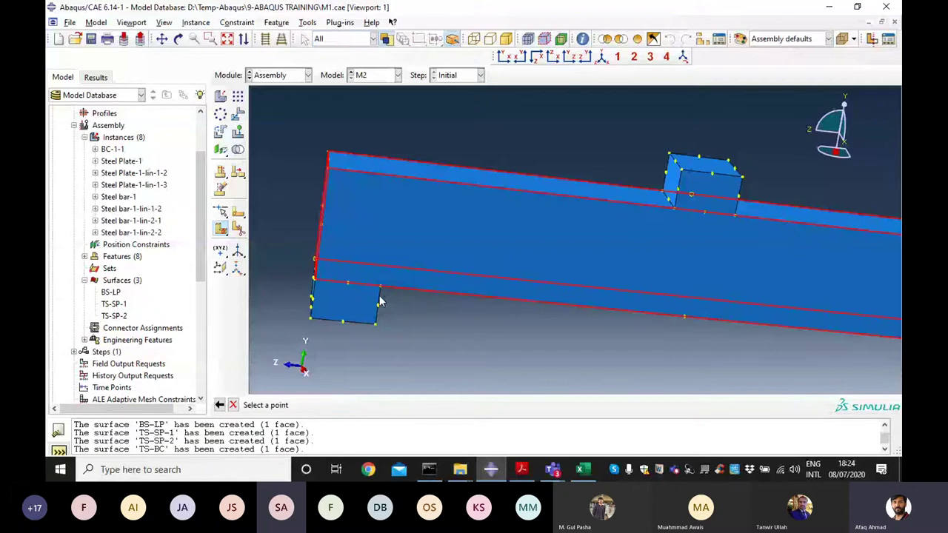
{"action": "left_click", "coordinate": [380, 287]}
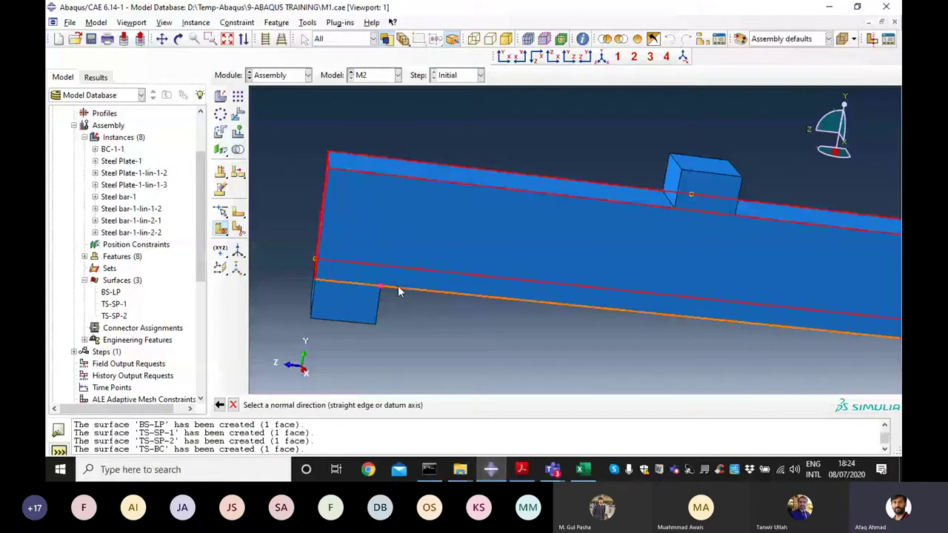
{"action": "left_click", "coordinate": [398, 288]}
{"action": "middle_click", "coordinate": [416, 360]}
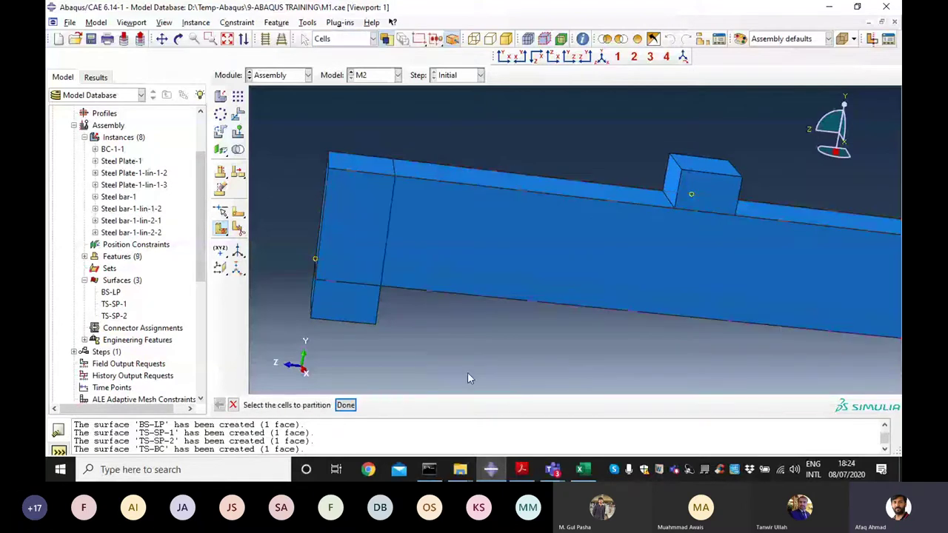
Step: Partition the long beam cell with a Point & Normal plane through the loading plate's lower corner nearest the partitioned end, normal to the beam's top edge
{"action": "left_click", "coordinate": [594, 281]}
{"action": "left_click", "coordinate": [345, 405]}
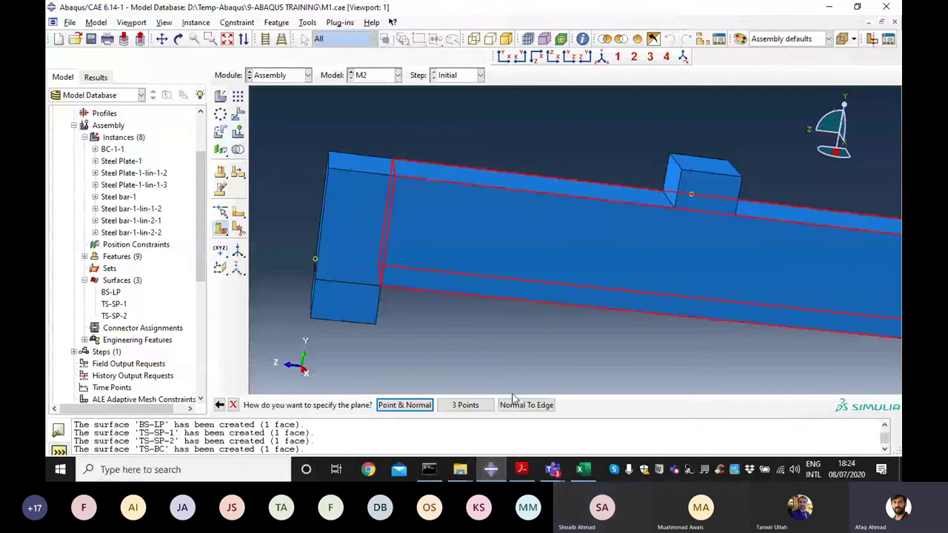
{"action": "left_click", "coordinate": [404, 405]}
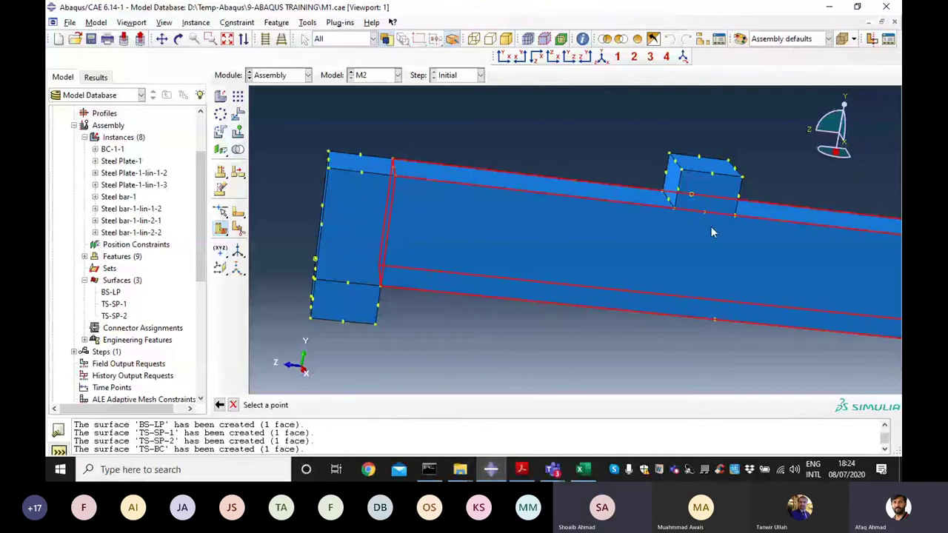
{"action": "left_click", "coordinate": [674, 209]}
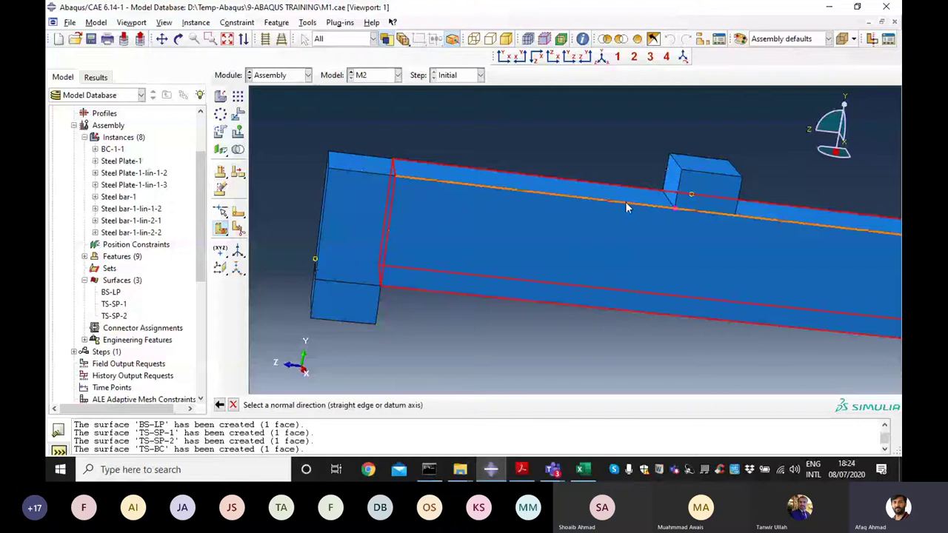
{"action": "left_click", "coordinate": [626, 207]}
{"action": "left_click", "coordinate": [374, 406]}
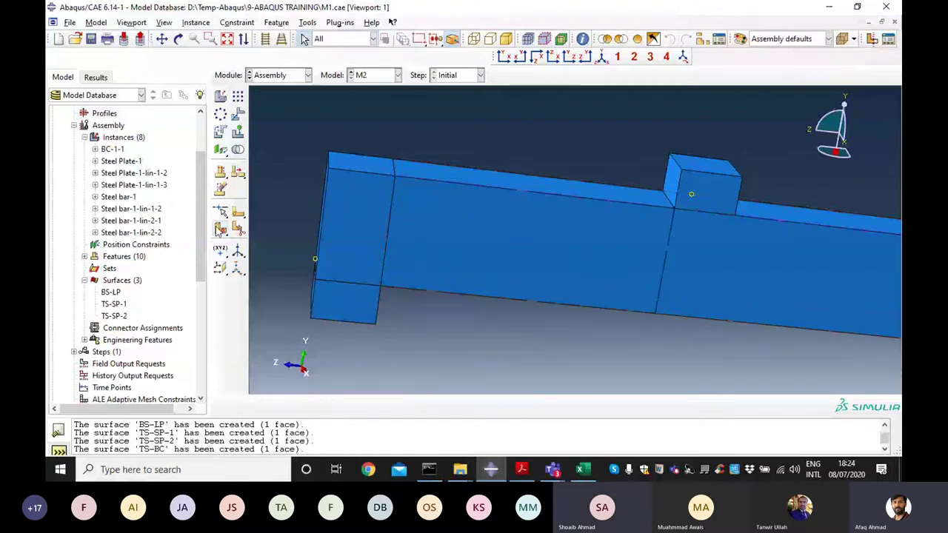
Step: Partition the remaining beam cell with a Point & Normal plane through the loading plate's opposite lower corner, normal to the beam's top long edge
{"action": "left_click", "coordinate": [753, 279]}
{"action": "left_click", "coordinate": [345, 405]}
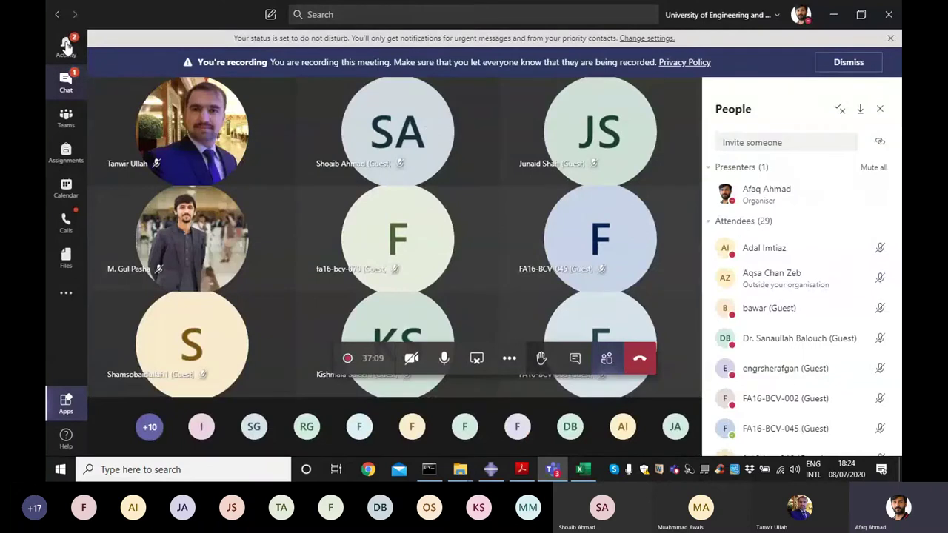
{"action": "left_click", "coordinate": [66, 46]}
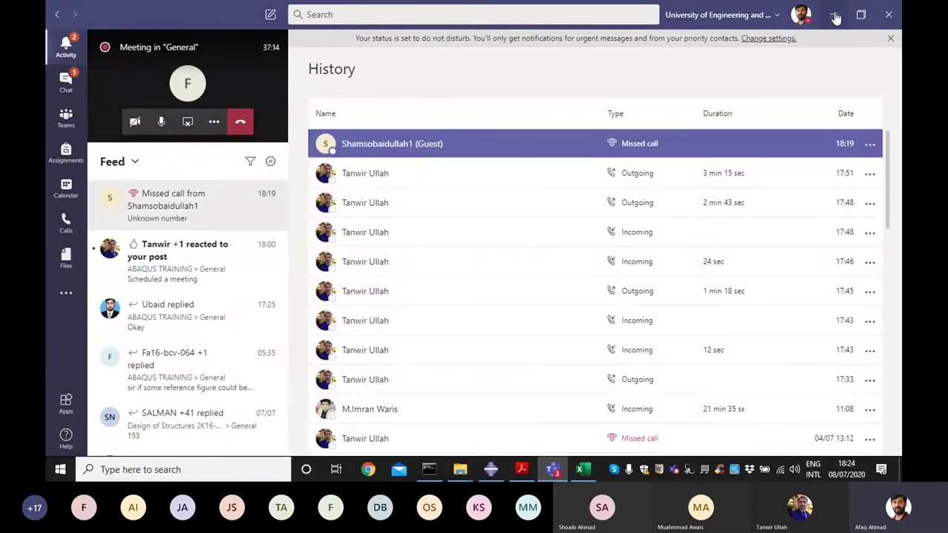
{"action": "left_click", "coordinate": [835, 15]}
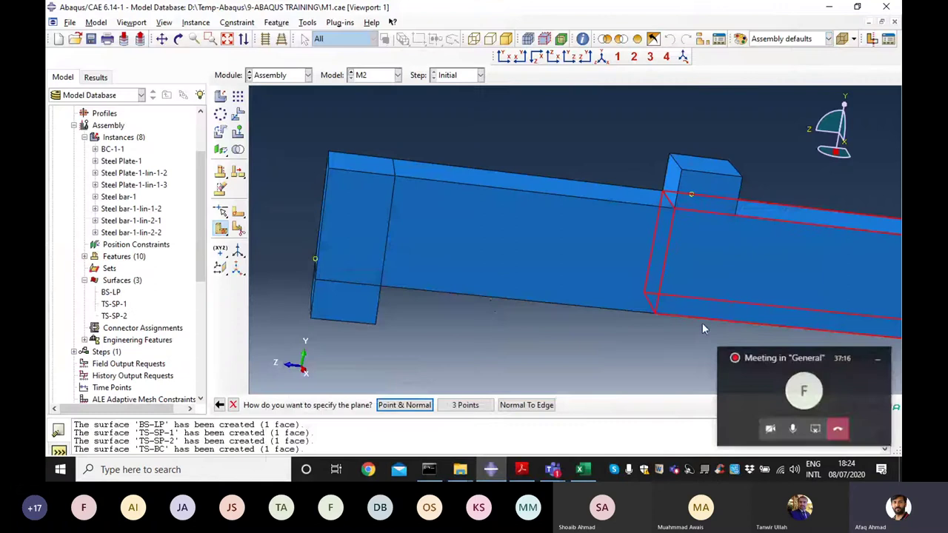
{"action": "left_click", "coordinate": [404, 405]}
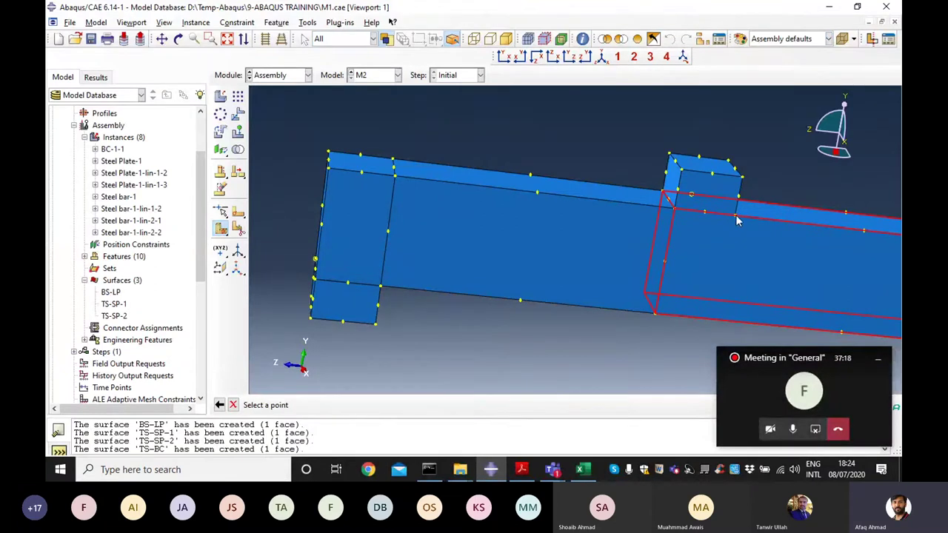
{"action": "left_click", "coordinate": [738, 219]}
{"action": "left_click", "coordinate": [785, 223]}
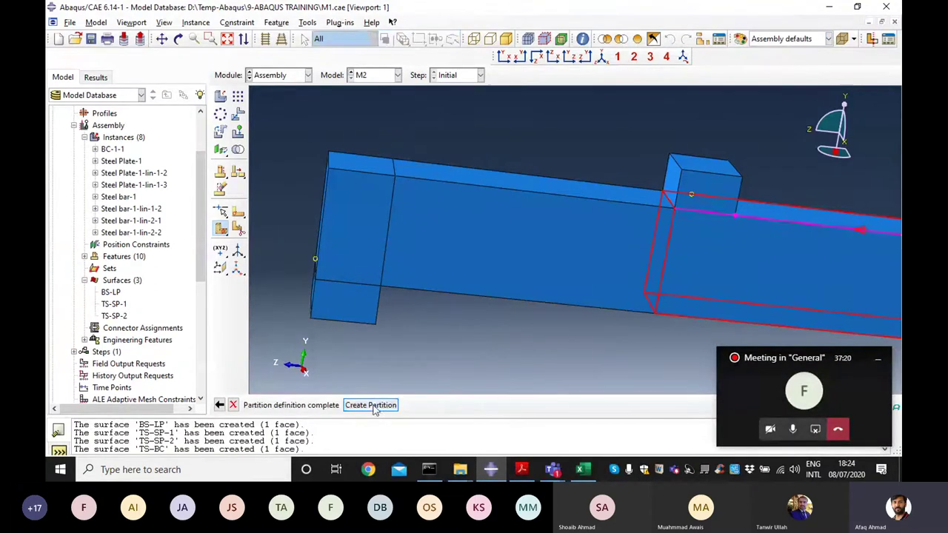
{"action": "left_click", "coordinate": [371, 406]}
Step: Partition the beam cell at the origin end with a Point & Normal plane through the support plate's inner upper corner, normal to the bottom long edge
{"action": "scroll", "coordinate": [385, 264], "scroll_direction": "down", "scroll_amount": 3}
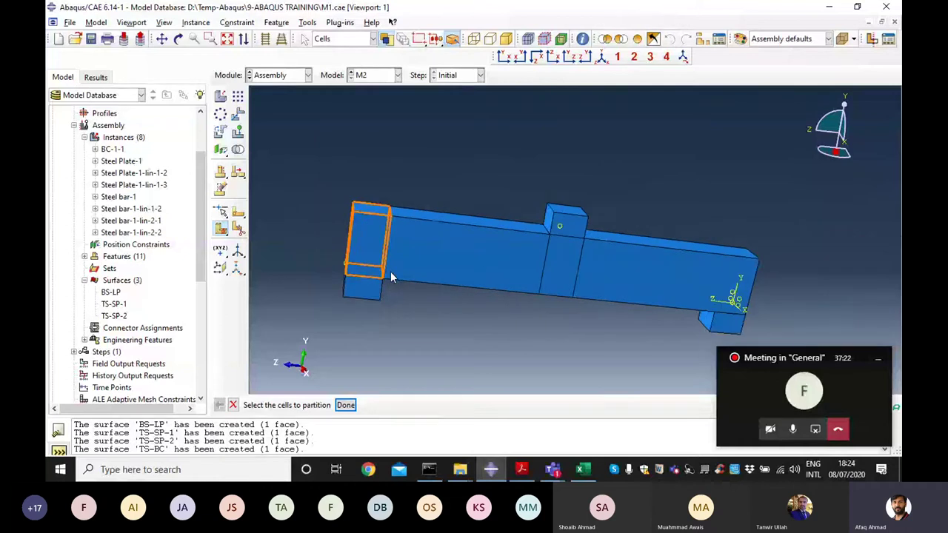
{"action": "scroll", "coordinate": [737, 300], "scroll_direction": "up", "scroll_amount": 2}
{"action": "left_click", "coordinate": [878, 359]}
{"action": "scroll", "coordinate": [707, 315], "scroll_direction": "up", "scroll_amount": 2}
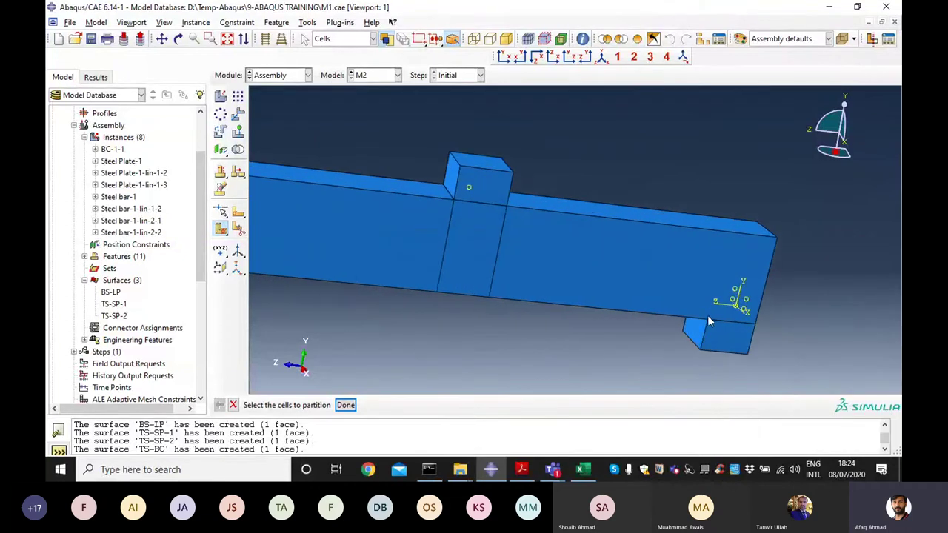
{"action": "left_click", "coordinate": [347, 404]}
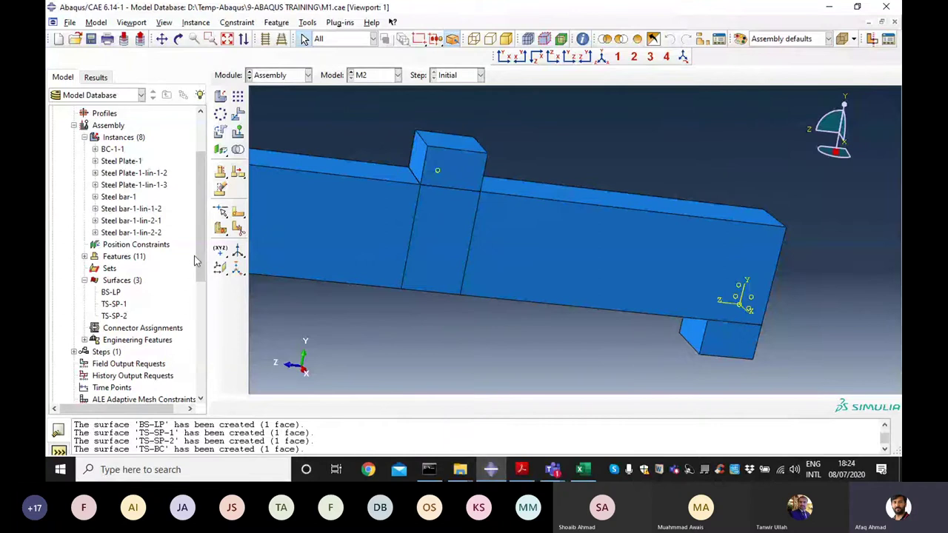
{"action": "left_click", "coordinate": [220, 228]}
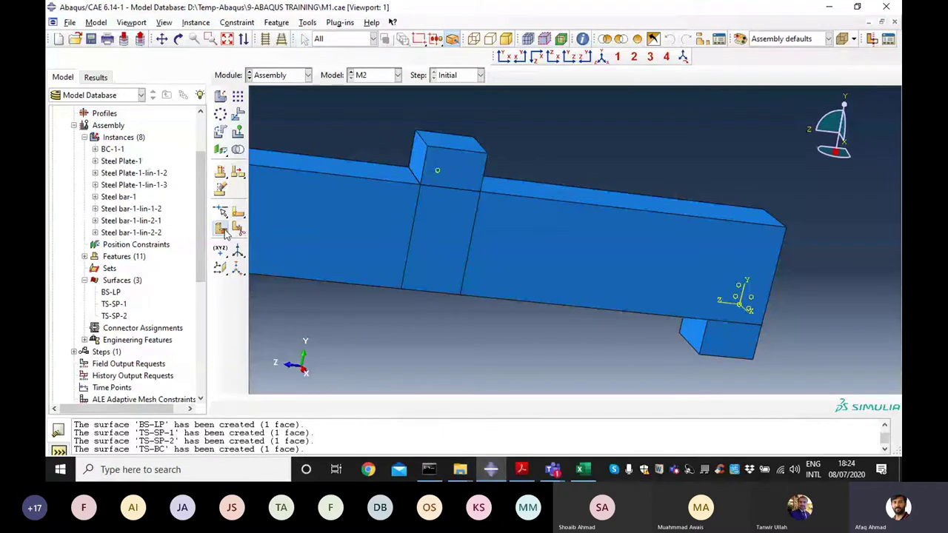
{"action": "left_click", "coordinate": [737, 293]}
{"action": "middle_click", "coordinate": [763, 287]}
{"action": "middle_click", "coordinate": [779, 282]}
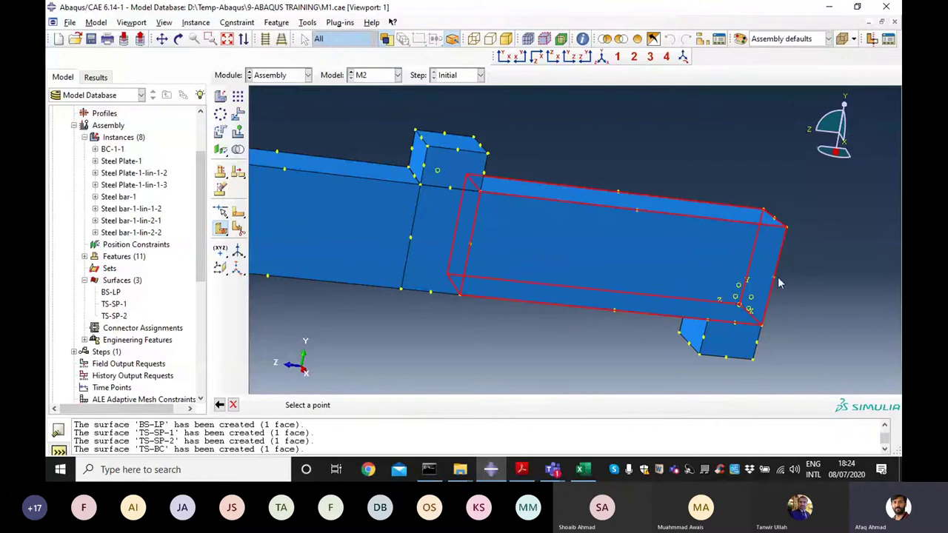
{"action": "left_click", "coordinate": [708, 324]}
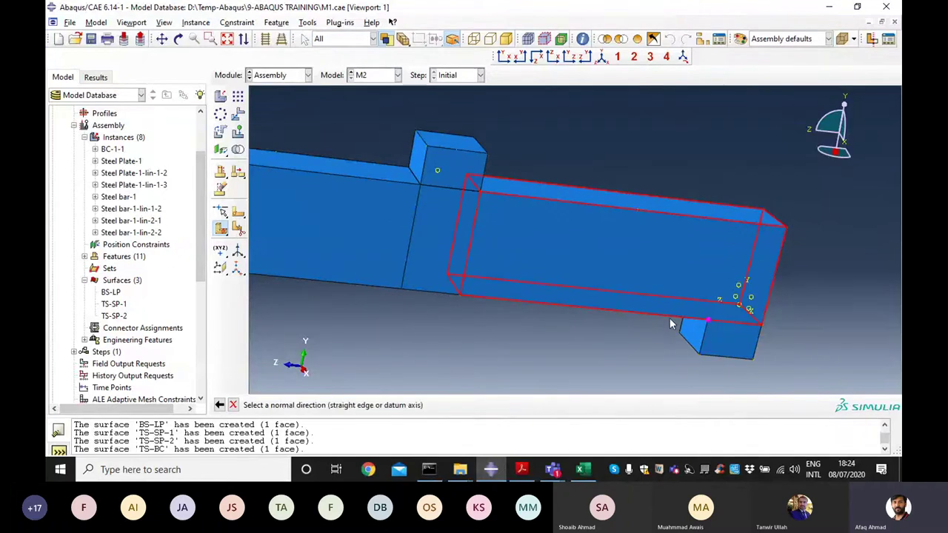
{"action": "left_click", "coordinate": [669, 316]}
{"action": "left_click", "coordinate": [371, 405]}
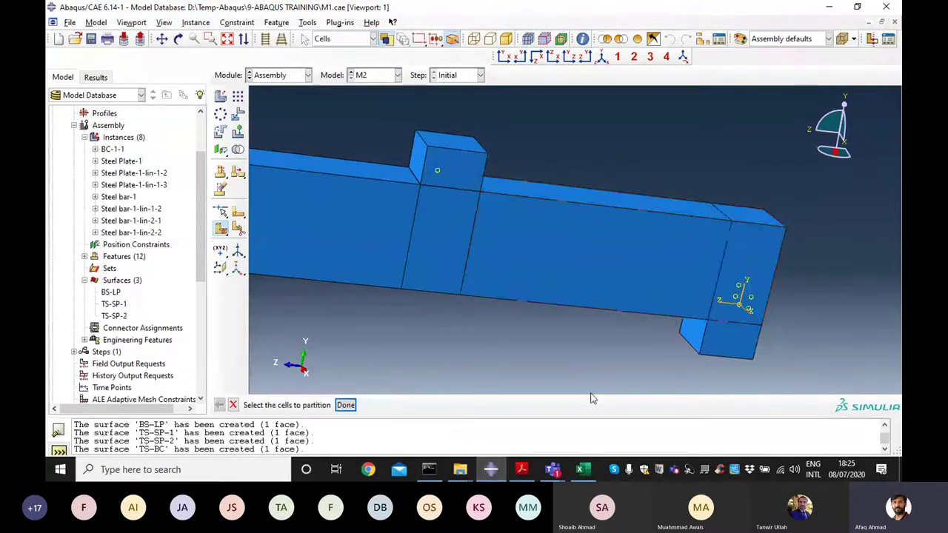
{"action": "left_click", "coordinate": [345, 404]}
Step: Examine the beam's partition lines at the loading plate and both support plates, along with the assembly's instances in the model tree
{"action": "scroll", "coordinate": [698, 216], "scroll_direction": "down", "scroll_amount": 2}
{"action": "scroll", "coordinate": [699, 214], "scroll_direction": "down", "scroll_amount": 1}
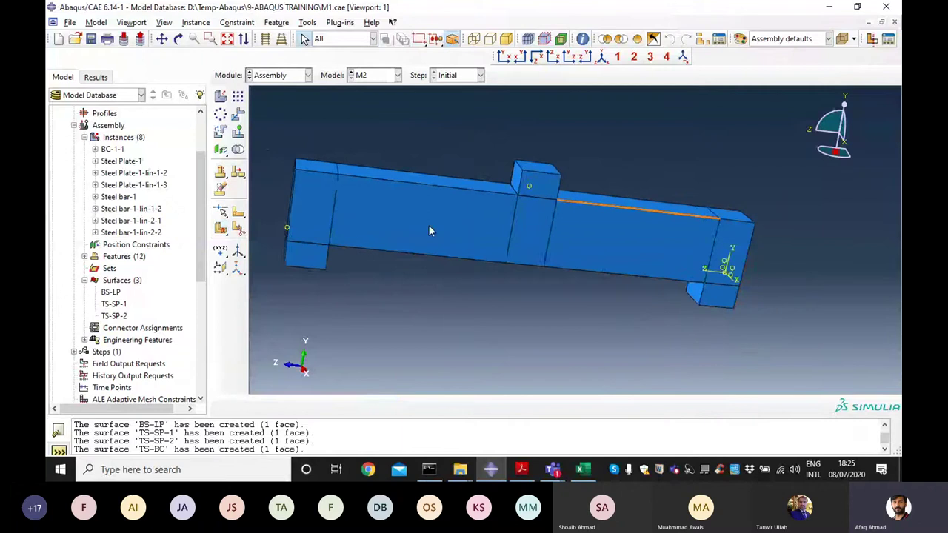
{"action": "scroll", "coordinate": [333, 215], "scroll_direction": "up", "scroll_amount": 1}
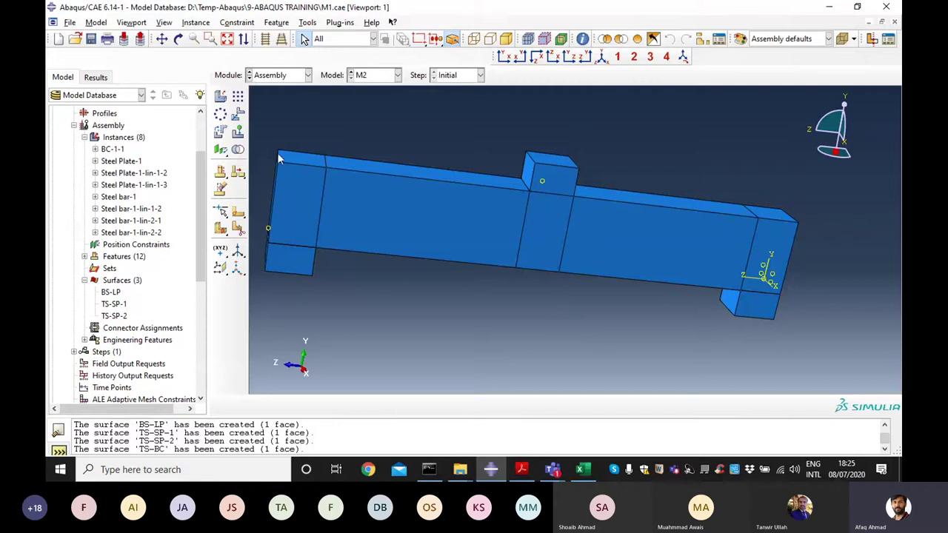
{"action": "scroll", "coordinate": [280, 158], "scroll_direction": "down", "scroll_amount": 1}
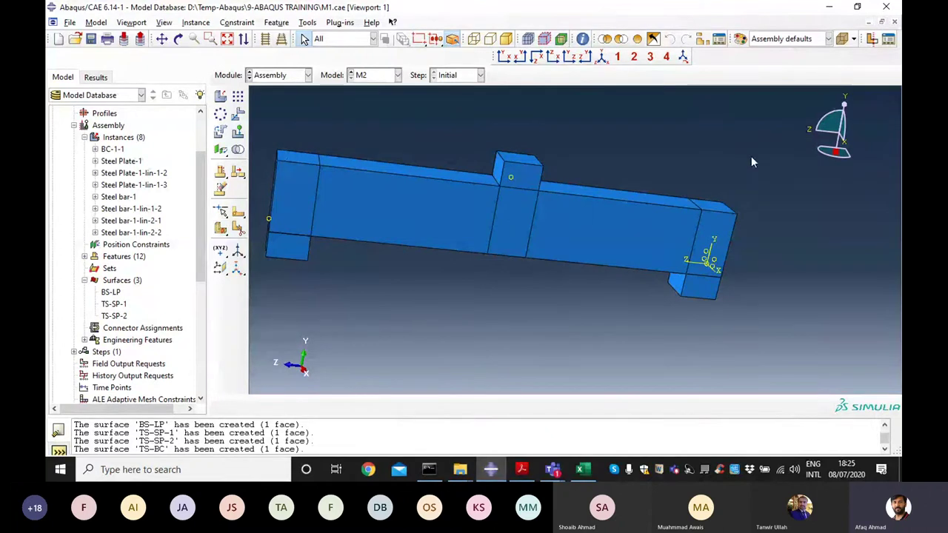
{"action": "scroll", "coordinate": [288, 131], "scroll_direction": "up", "scroll_amount": 3}
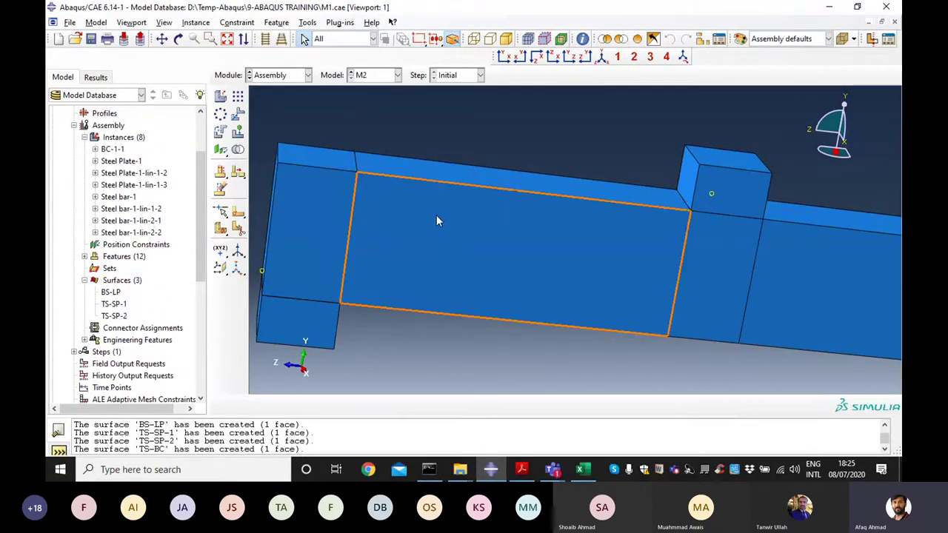
{"action": "scroll", "coordinate": [376, 240], "scroll_direction": "up", "scroll_amount": 2}
{"action": "scroll", "coordinate": [378, 239], "scroll_direction": "down", "scroll_amount": 4}
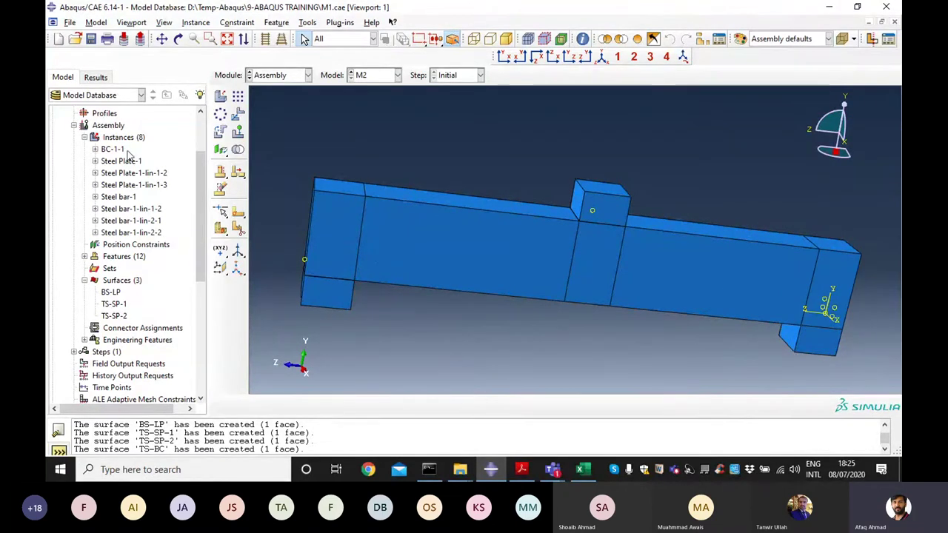
{"action": "scroll", "coordinate": [123, 159], "scroll_direction": "up", "scroll_amount": 3}
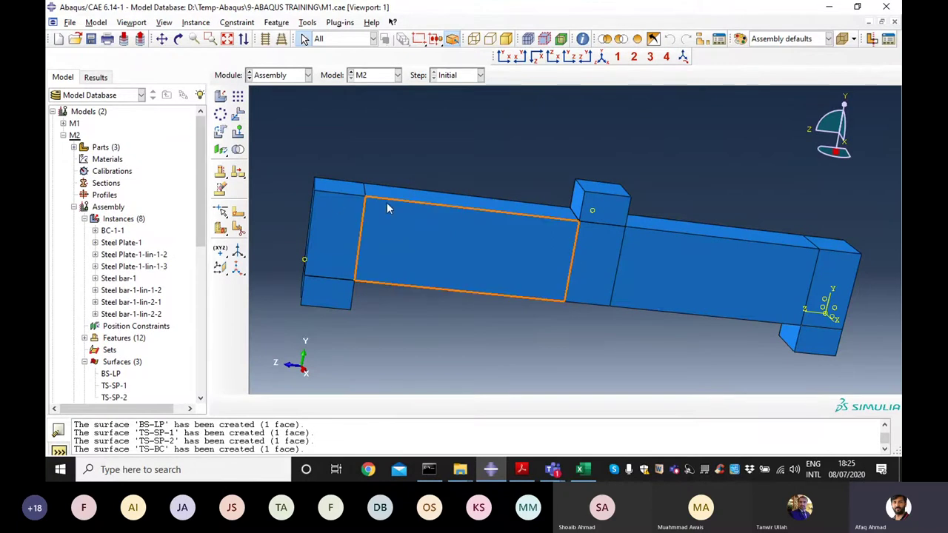
{"action": "scroll", "coordinate": [363, 215], "scroll_direction": "up", "scroll_amount": 2}
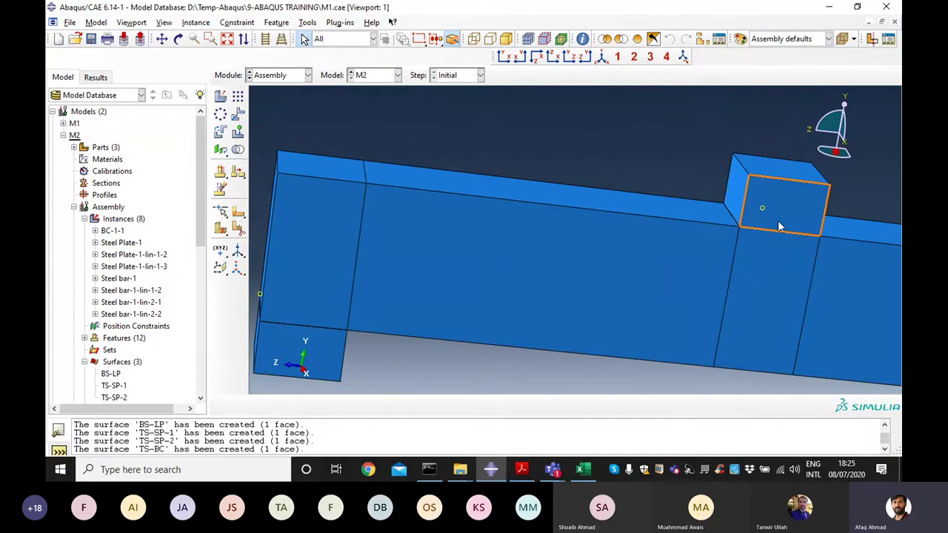
{"action": "scroll", "coordinate": [486, 240], "scroll_direction": "down", "scroll_amount": 3}
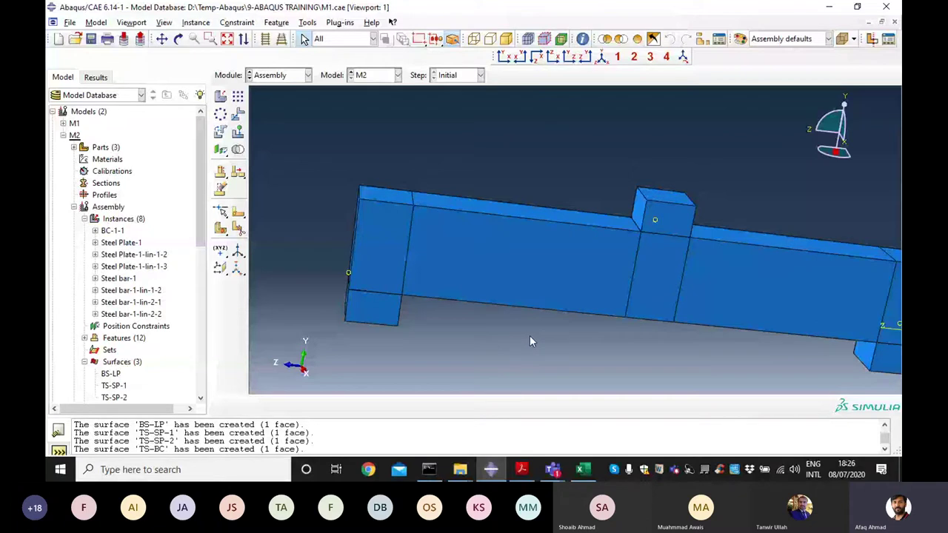
{"action": "scroll", "coordinate": [756, 235], "scroll_direction": "up", "scroll_amount": 1}
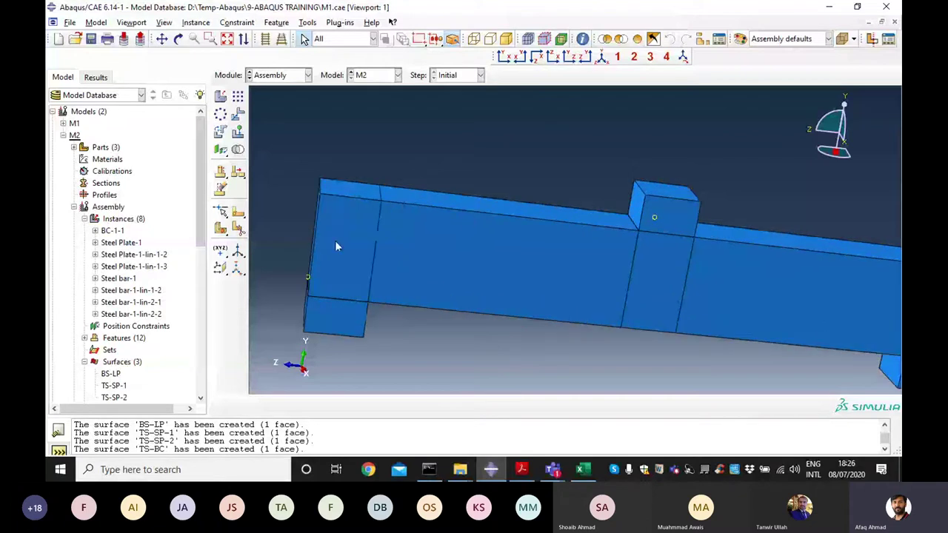
Step: Hide the three plate instances Steel Plate-1, Steel Plate-1-lin-1-2 and Steel Plate-1-lin-1-3
{"action": "left_click", "coordinate": [113, 231]}
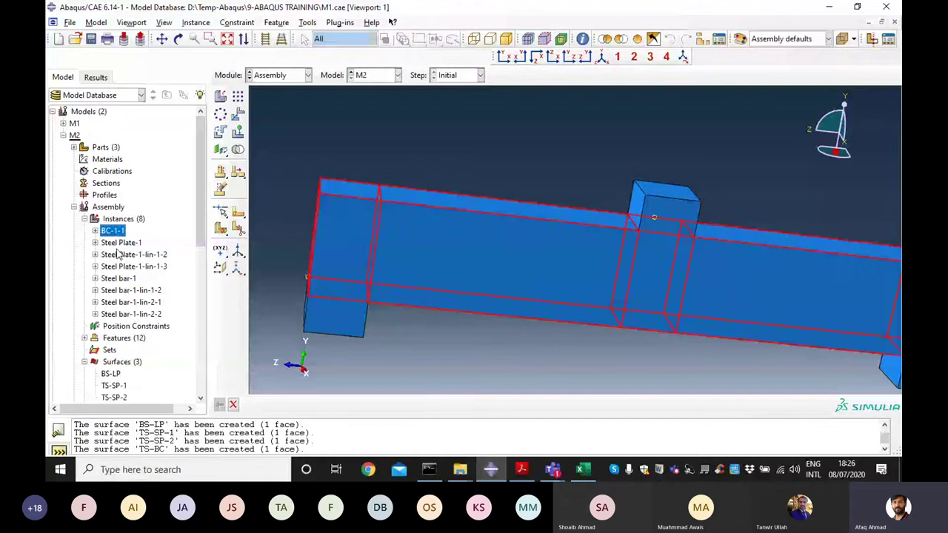
{"action": "left_click", "coordinate": [116, 244]}
{"action": "left_click", "coordinate": [123, 266], "text": "shift"}
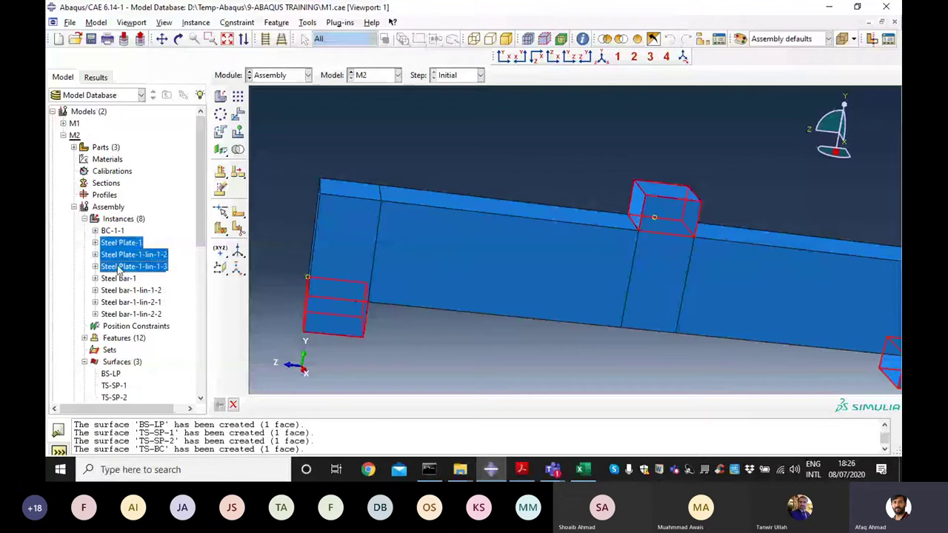
{"action": "right_click", "coordinate": [135, 258]}
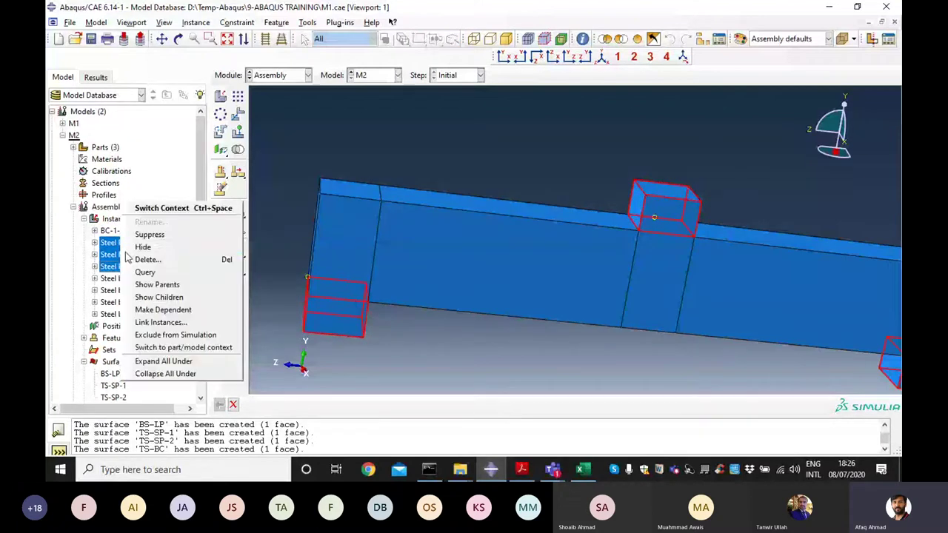
{"action": "left_click", "coordinate": [148, 246]}
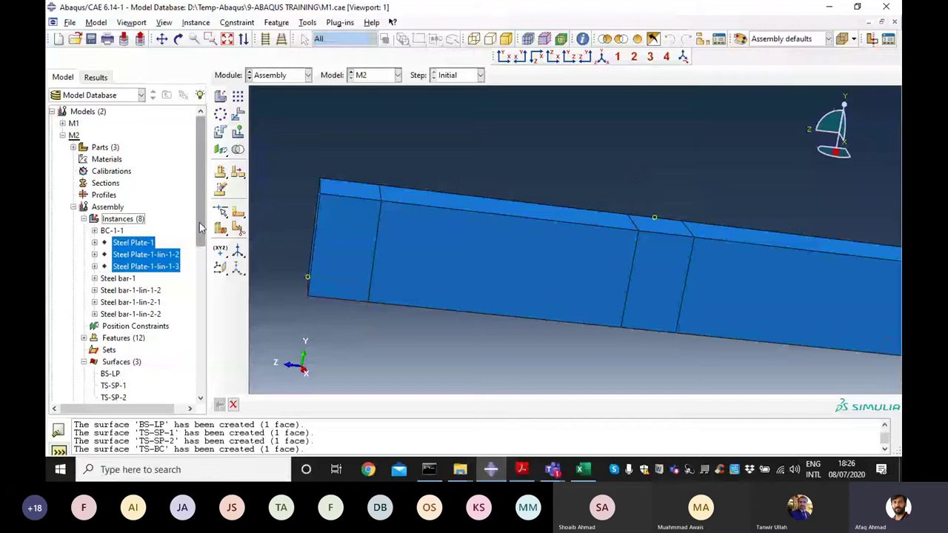
Step: Create a surface named TS-BC from the beam's partitioned top face where the loading plate sits
{"action": "scroll", "coordinate": [178, 267], "scroll_direction": "down", "scroll_amount": 2}
{"action": "double_click", "coordinate": [118, 285]}
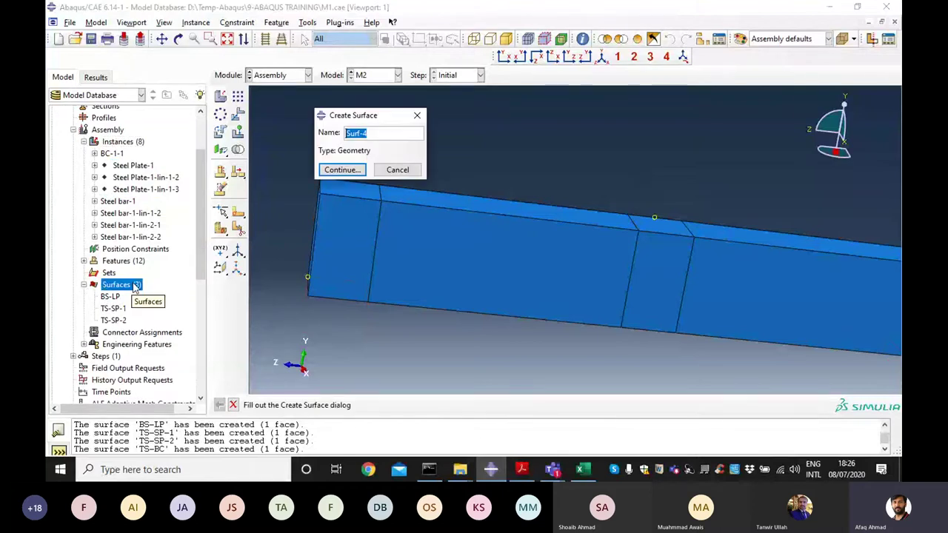
{"action": "type", "text": "TS-BC"}
{"action": "left_click", "coordinate": [342, 170]}
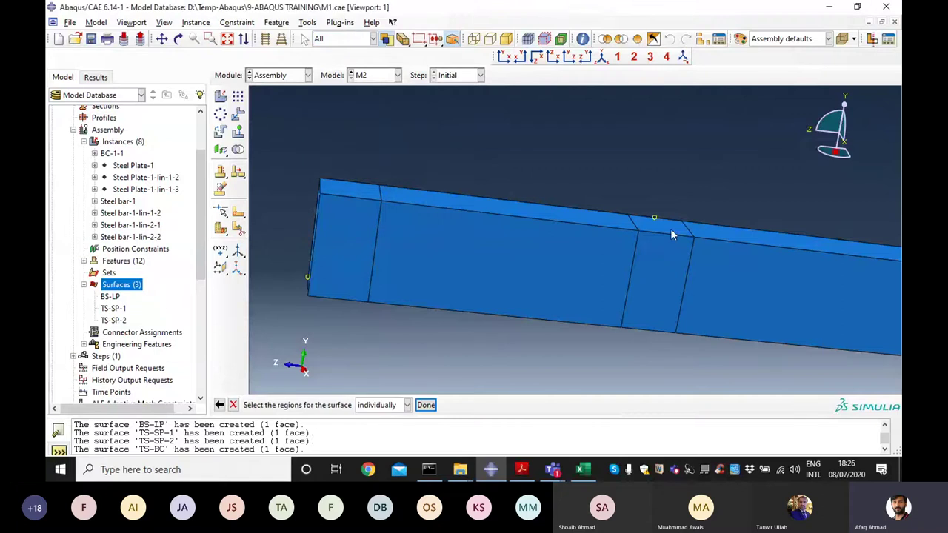
{"action": "left_click", "coordinate": [664, 227]}
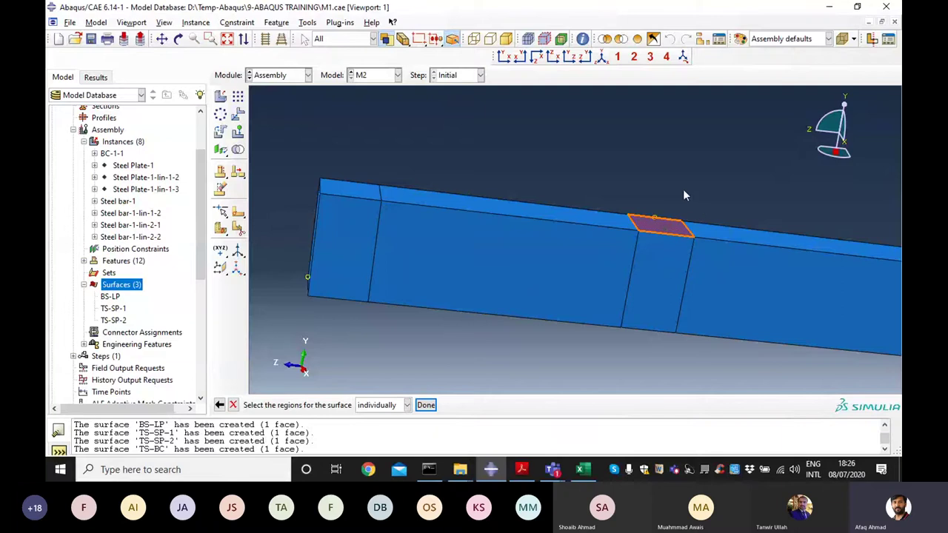
{"action": "left_click", "coordinate": [428, 406]}
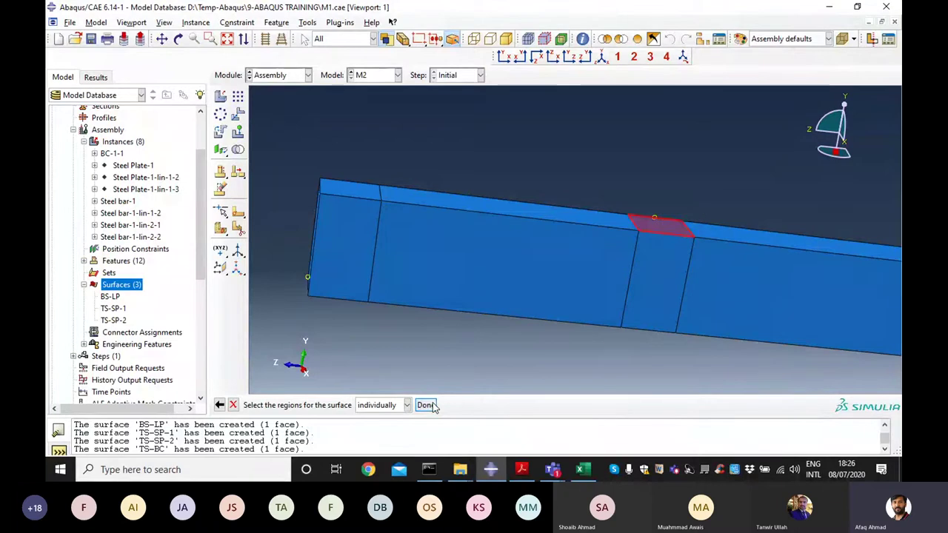
{"action": "left_click", "coordinate": [430, 406]}
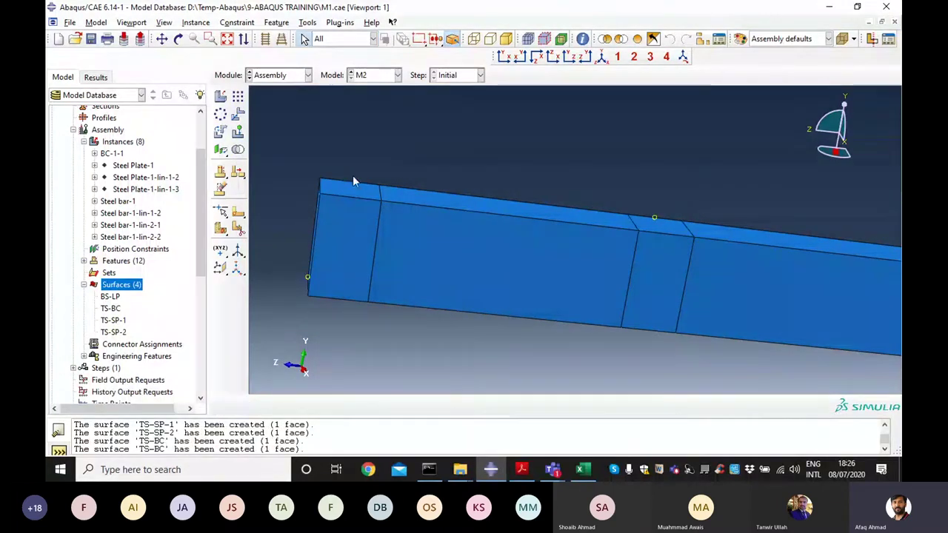
Step: Create a surface named BS-BC-1 from the beam's partitioned bottom face at the origin end, where the support plate sits
{"action": "left_click", "coordinate": [178, 39]}
{"action": "left_click_drag", "start_coordinate": [642, 275], "coordinate": [579, 238]}
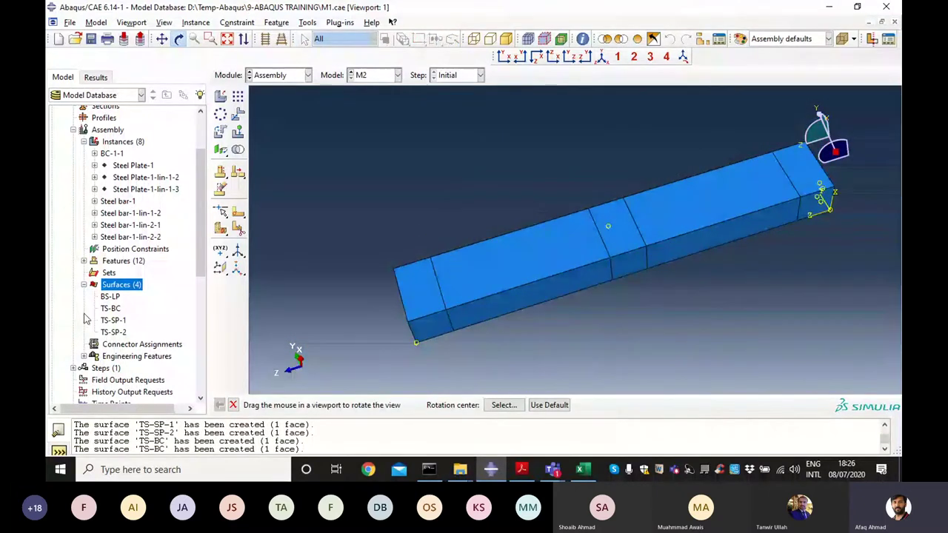
{"action": "double_click", "coordinate": [117, 288]}
{"action": "type", "text": "B"}
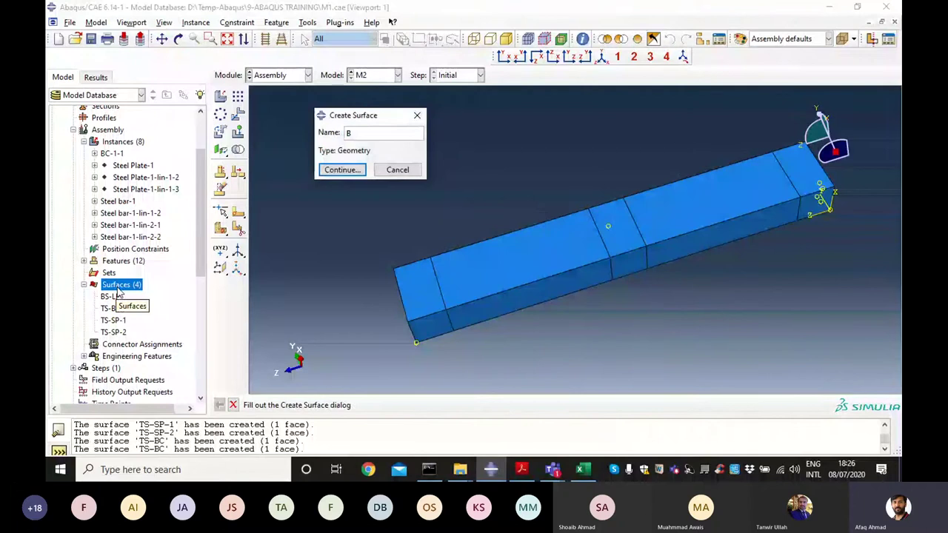
{"action": "type", "text": "S-BC-1"}
{"action": "left_click", "coordinate": [361, 172]}
{"action": "left_click", "coordinate": [810, 214]}
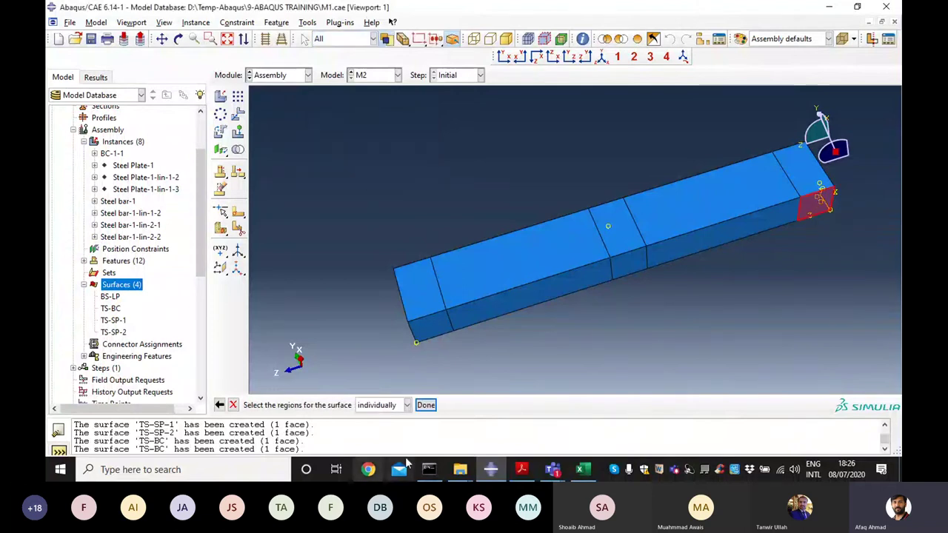
{"action": "left_click", "coordinate": [425, 406]}
{"action": "double_click", "coordinate": [119, 284]}
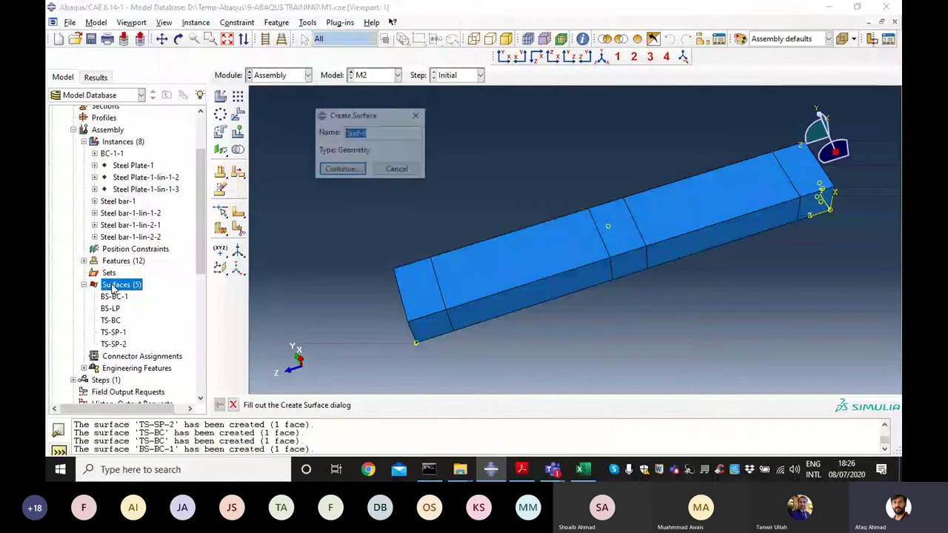
{"action": "left_click", "coordinate": [396, 170]}
{"action": "left_click", "coordinate": [122, 333]}
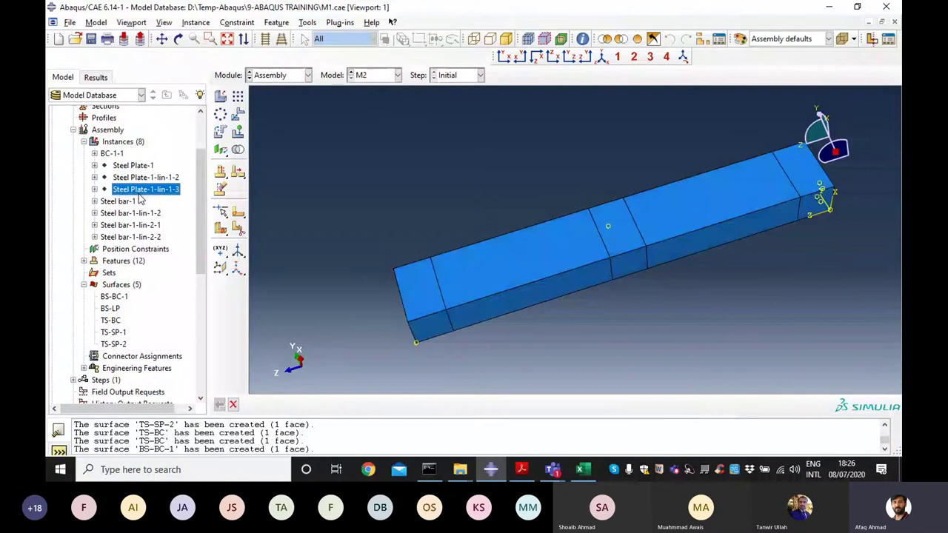
{"action": "left_click", "coordinate": [135, 166], "text": "shift"}
{"action": "right_click", "coordinate": [138, 169]}
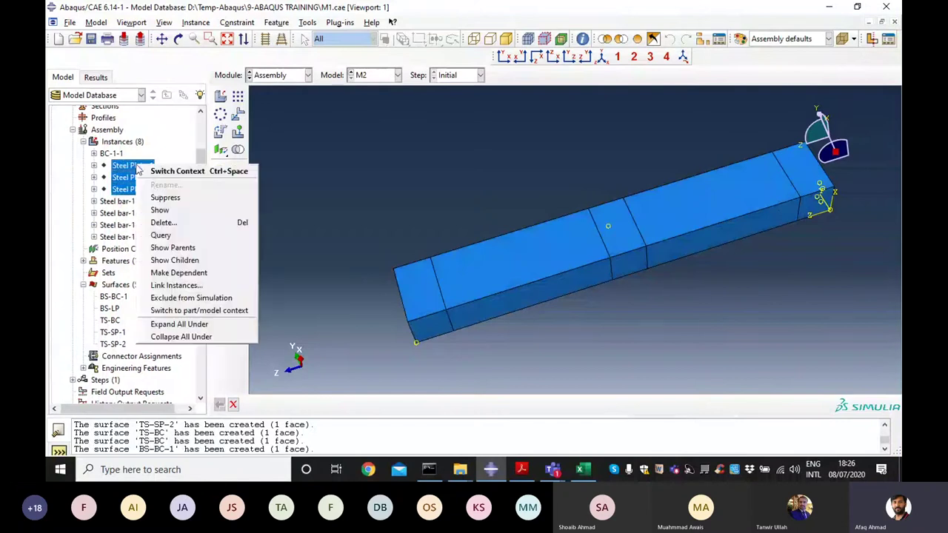
{"action": "left_click", "coordinate": [160, 170]}
Step: Show Steel Plate-1, highlight surface TS-SP-1 to check which support it belongs to, and hide the plate again
{"action": "left_click", "coordinate": [154, 166]}
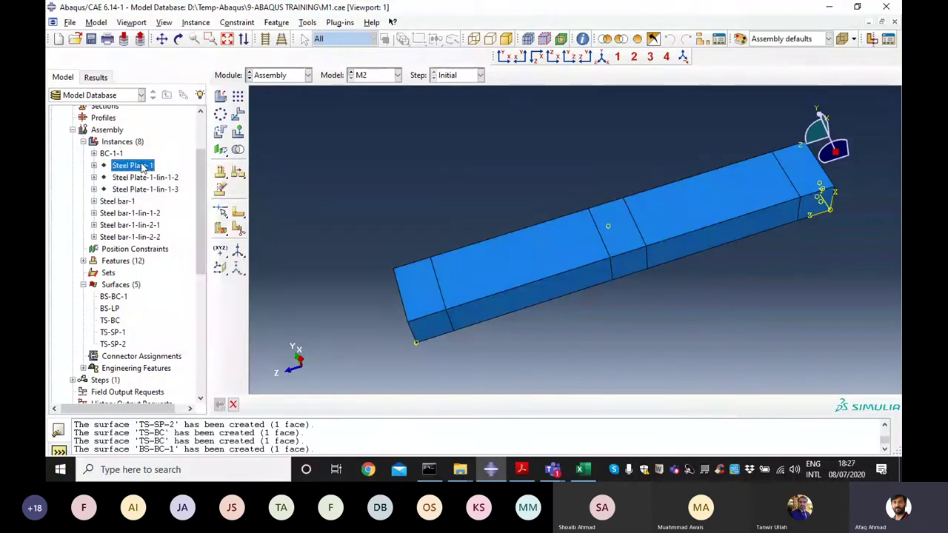
{"action": "right_click", "coordinate": [153, 165]}
{"action": "left_click", "coordinate": [163, 209]}
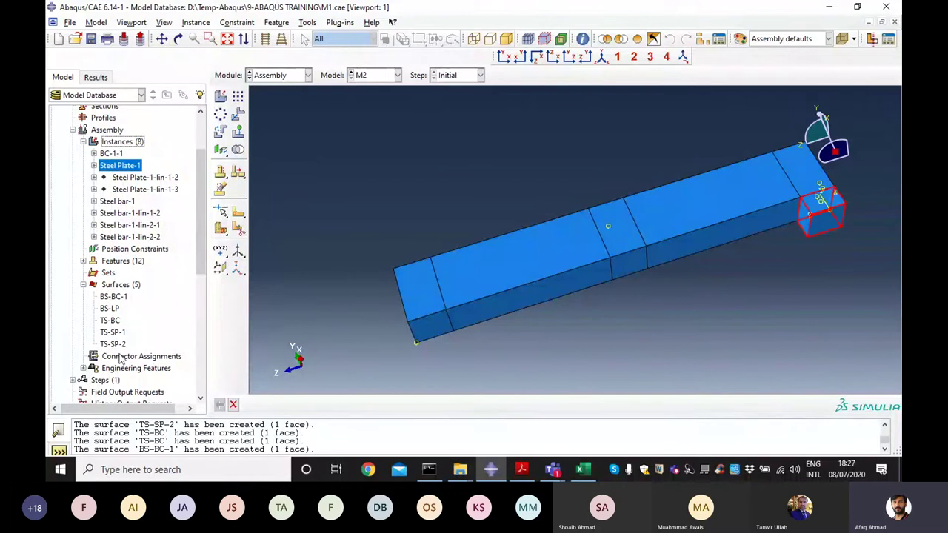
{"action": "left_click", "coordinate": [113, 333]}
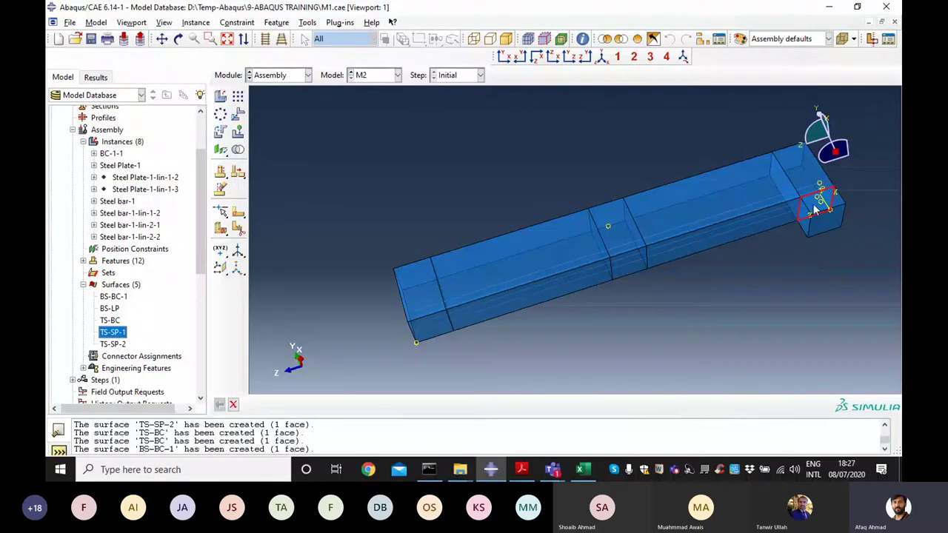
{"action": "left_click", "coordinate": [131, 168]}
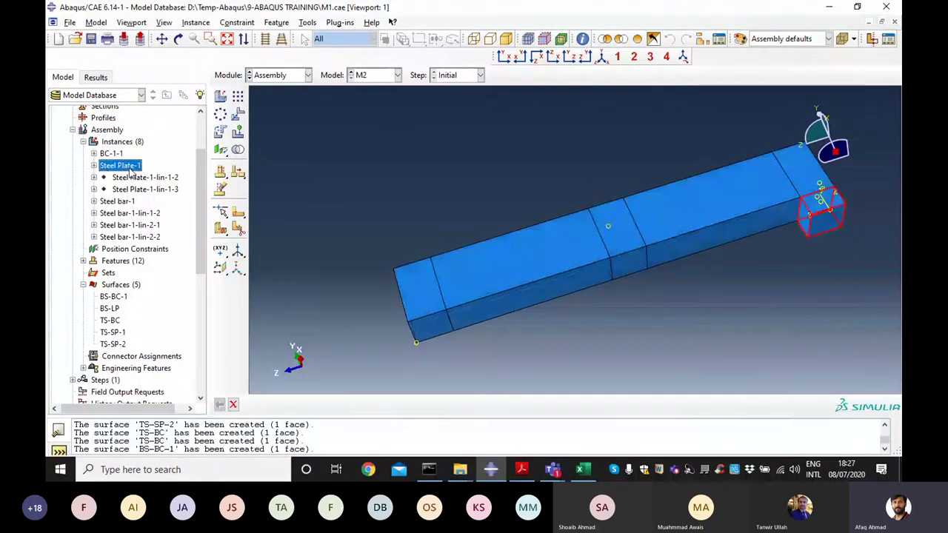
{"action": "right_click", "coordinate": [131, 169]}
{"action": "left_click", "coordinate": [152, 216]}
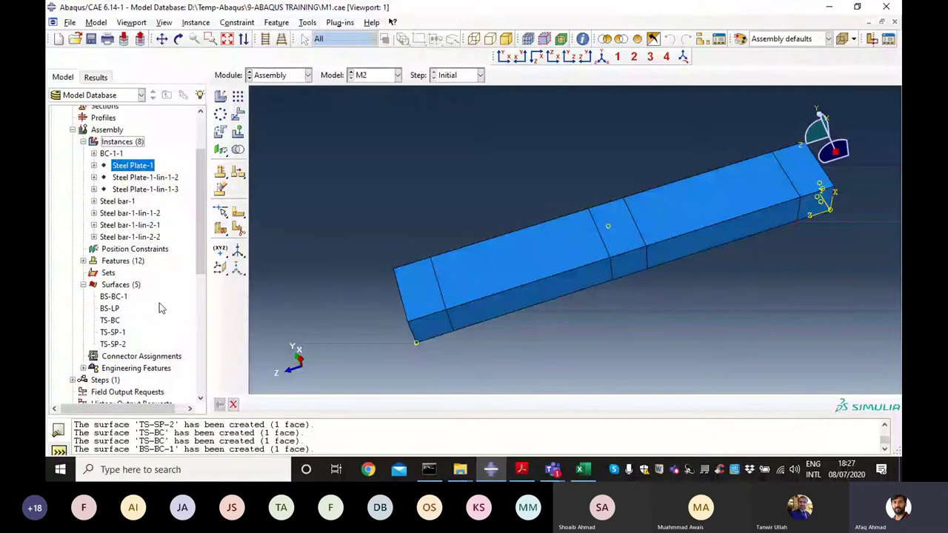
Step: Create a surface named TS-BC-2 from the beam's partitioned bottom face at the end opposite the origin
{"action": "double_click", "coordinate": [118, 286]}
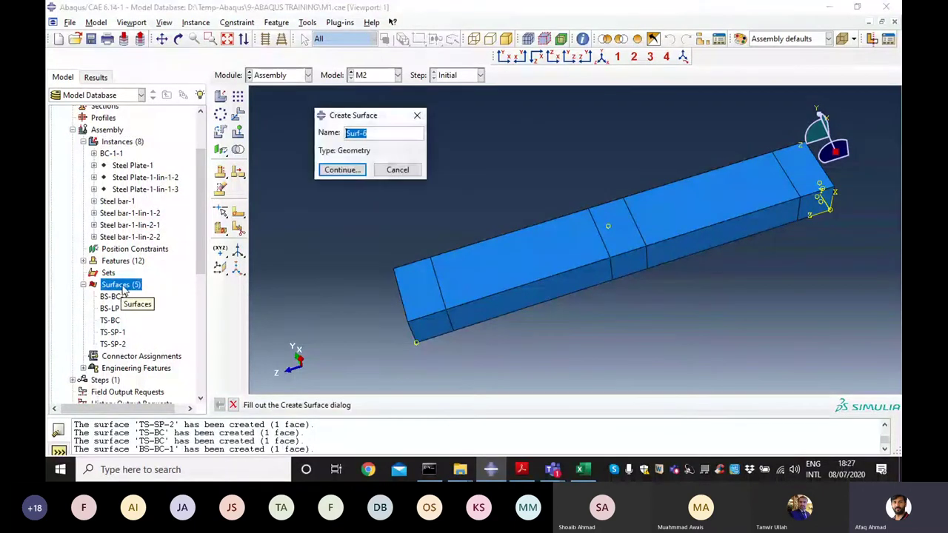
{"action": "type", "text": "TS-"}
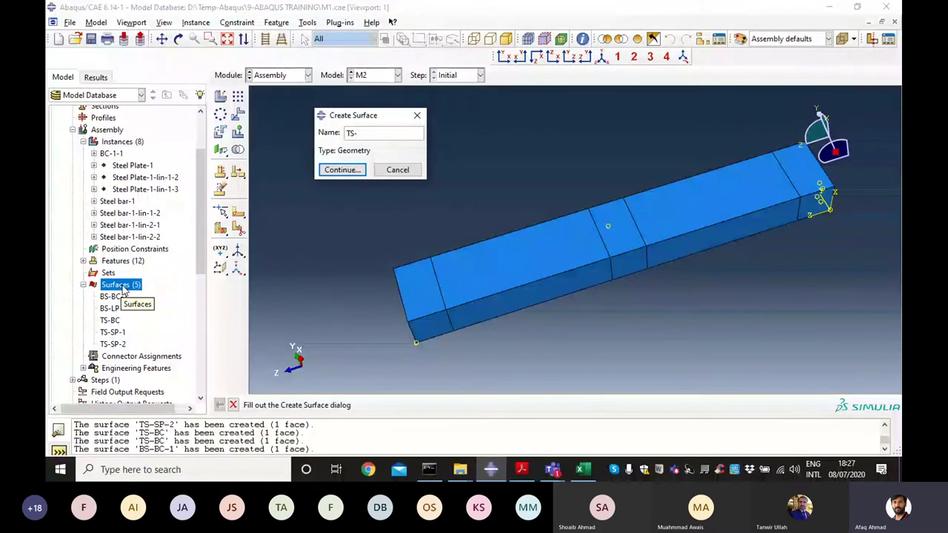
{"action": "type", "text": "BC-2"}
{"action": "left_click", "coordinate": [342, 170]}
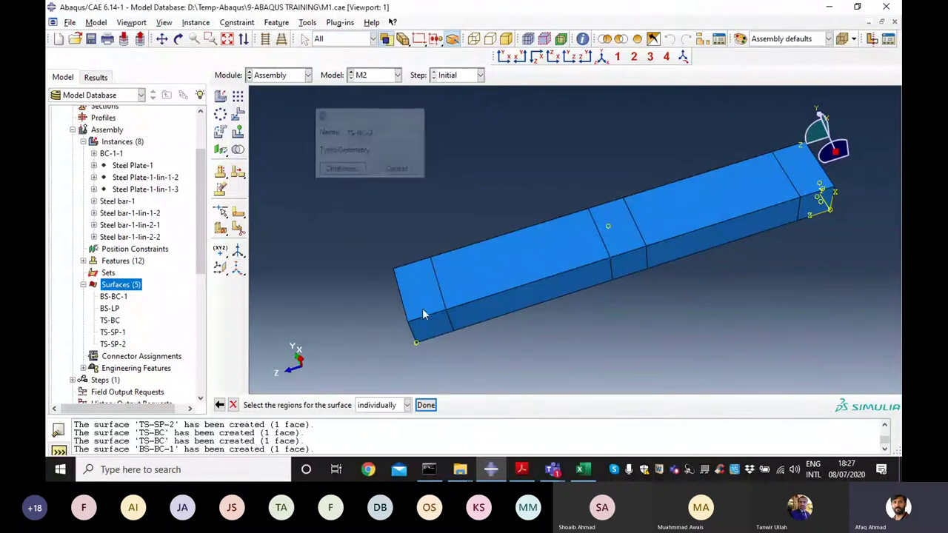
{"action": "left_click", "coordinate": [428, 326]}
{"action": "left_click", "coordinate": [424, 405]}
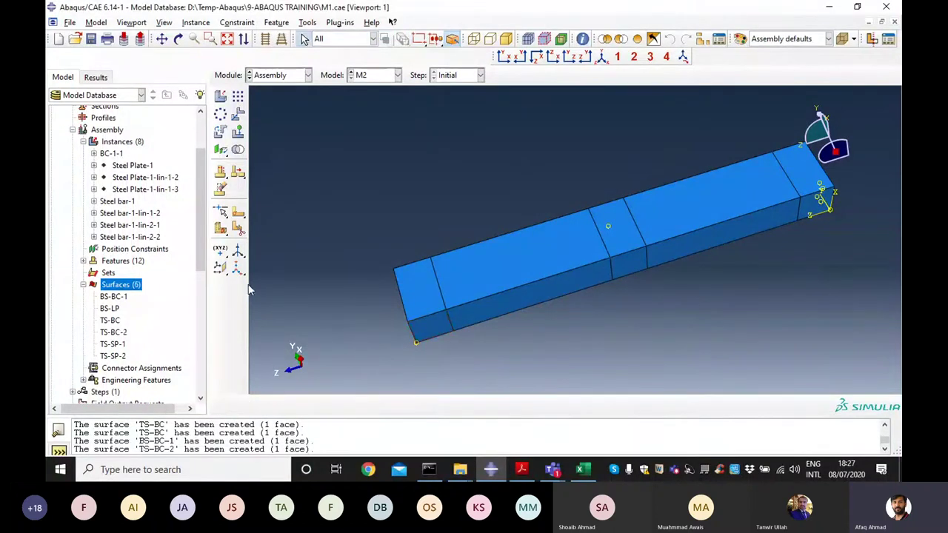
Step: Show the instances Steel Plate-1, Steel Plate-1-lin-1-2 and Steel Plate-1-lin-1-3 again in an isometric view
{"action": "left_click", "coordinate": [126, 190]}
{"action": "left_click_drag", "start_coordinate": [127, 191], "coordinate": [124, 166]}
{"action": "right_click", "coordinate": [124, 167]}
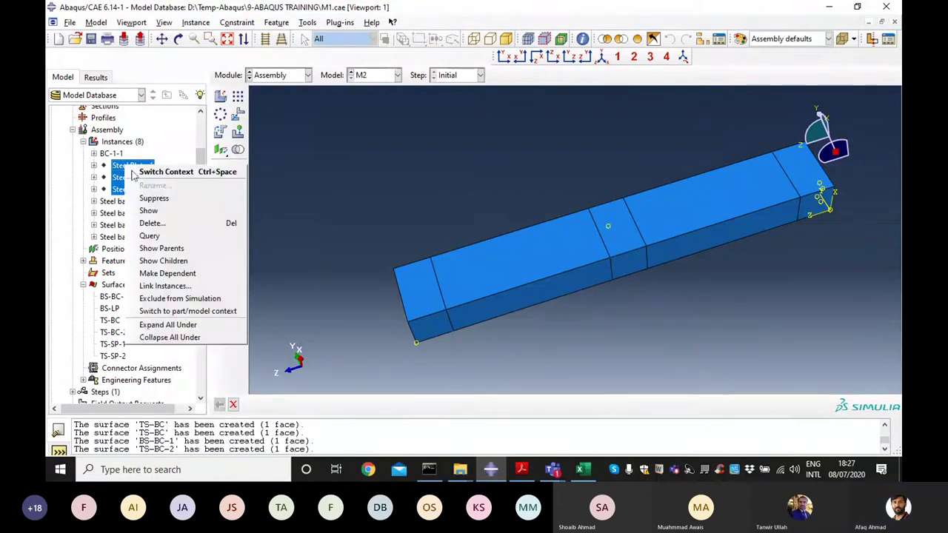
{"action": "left_click", "coordinate": [150, 211]}
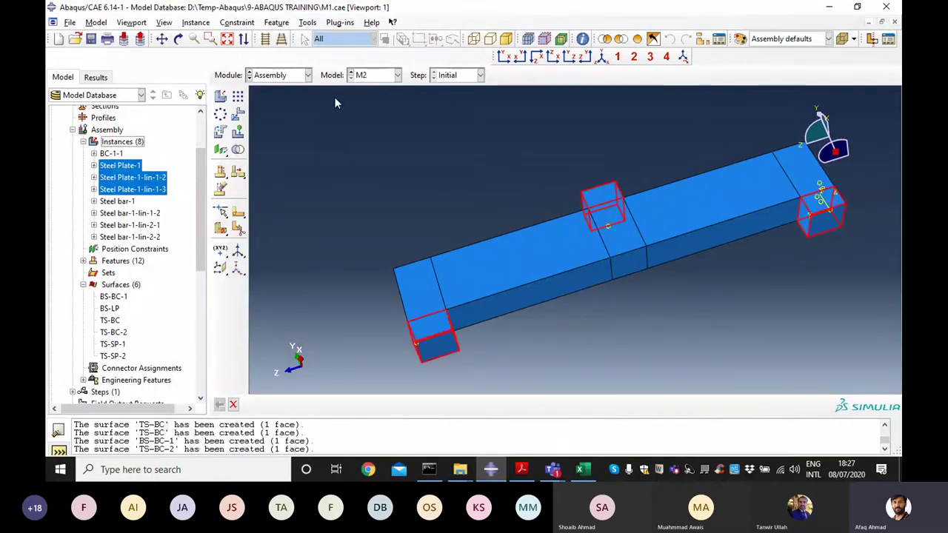
{"action": "left_click", "coordinate": [602, 58]}
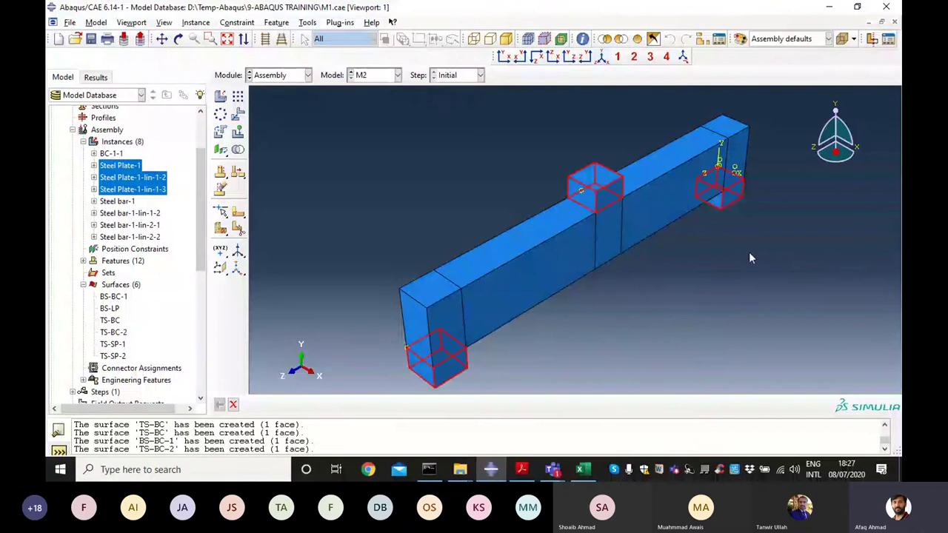
Step: Review the Surfaces and Interaction topics of session 1 in the course PDF in Adobe Acrobat Reader, and return to Abaqus/CAE
{"action": "left_click", "coordinate": [522, 470]}
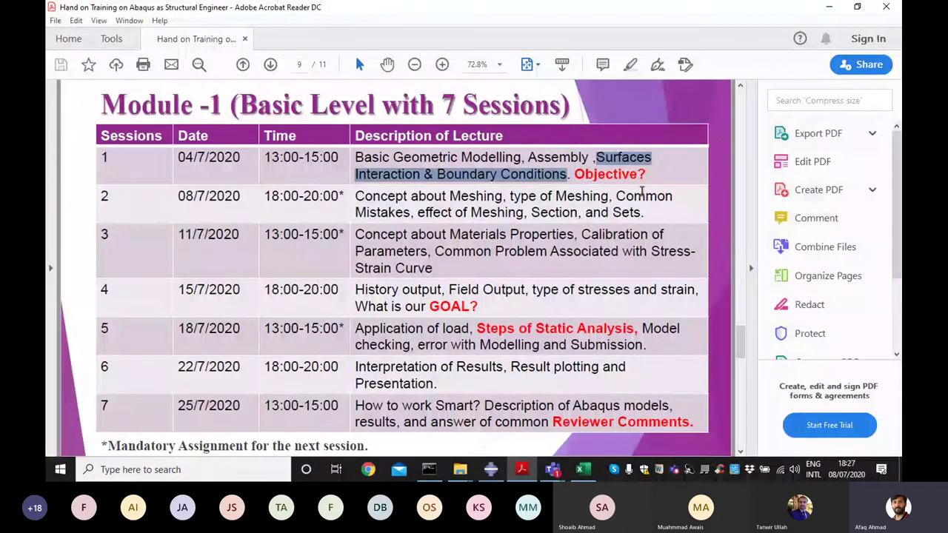
{"action": "left_click_drag", "start_coordinate": [597, 157], "coordinate": [654, 157]}
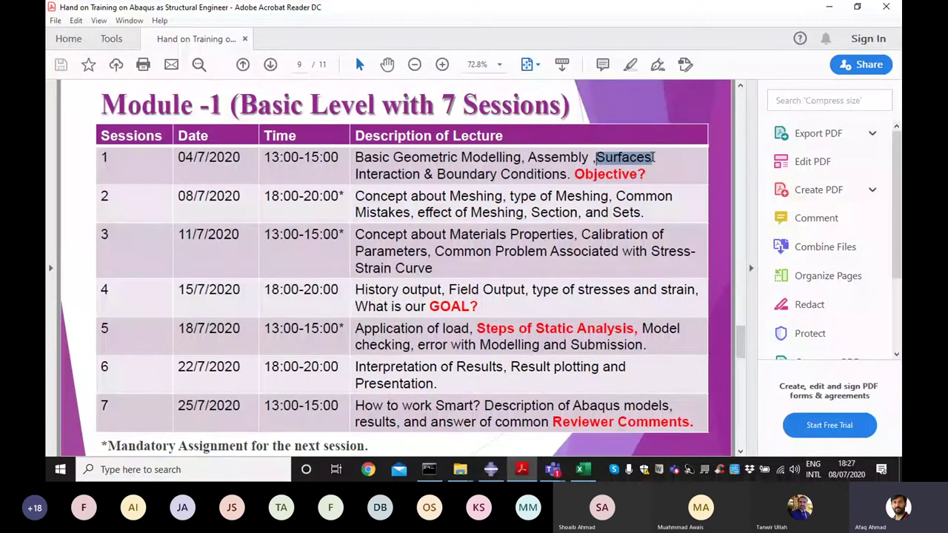
{"action": "left_click_drag", "start_coordinate": [421, 175], "coordinate": [355, 175]}
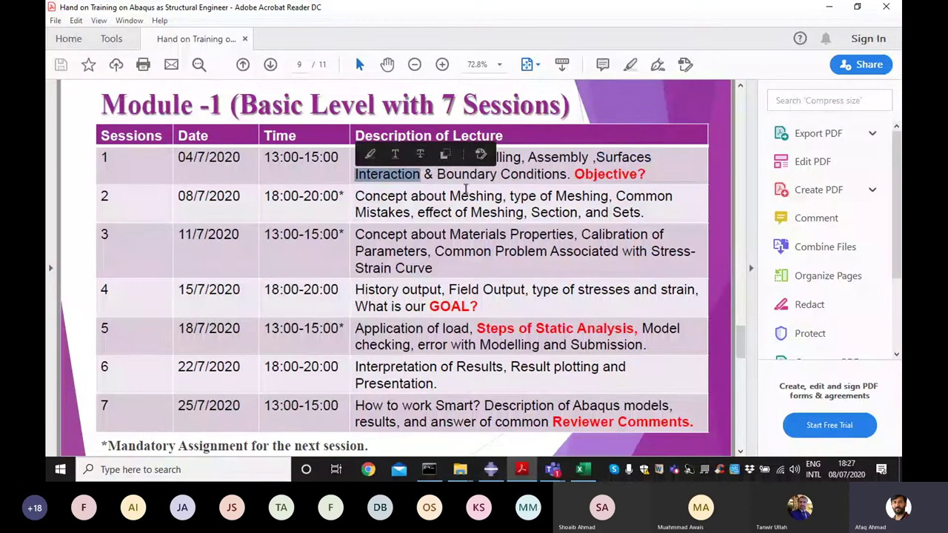
{"action": "key", "text": "alt+Tab"}
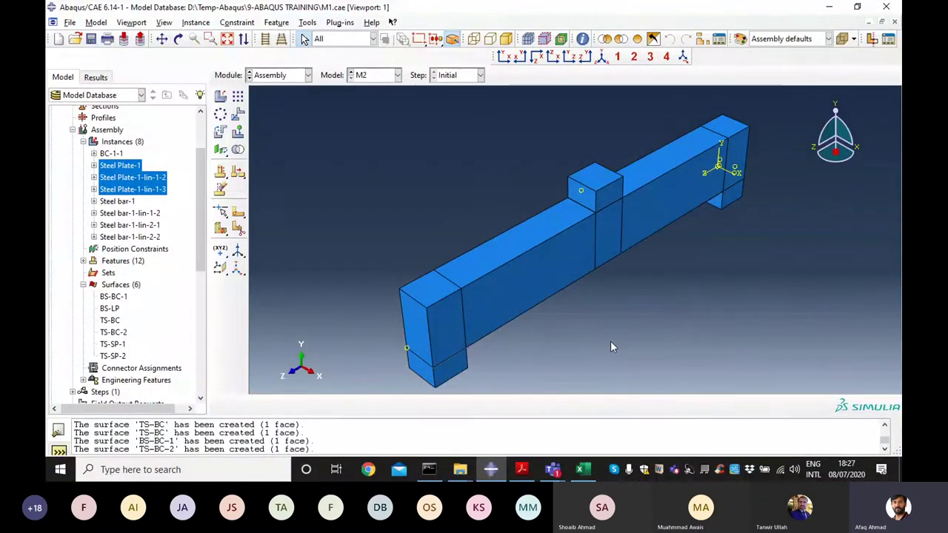
Step: Partition the origin-end support plate with a Point & Normal plane through the midpoint of its lower edge along the beam, normal to that edge
{"action": "left_click", "coordinate": [179, 39]}
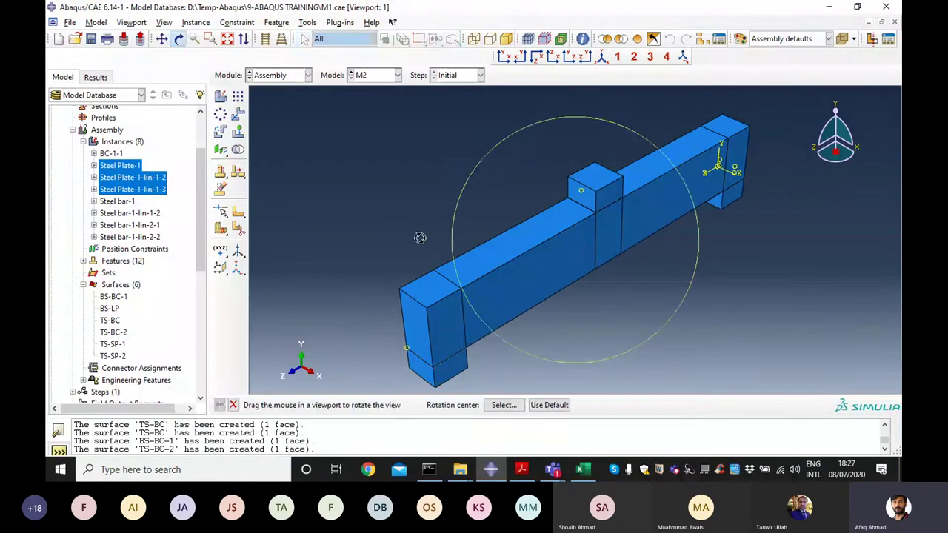
{"action": "left_click_drag", "start_coordinate": [421, 237], "coordinate": [557, 226]}
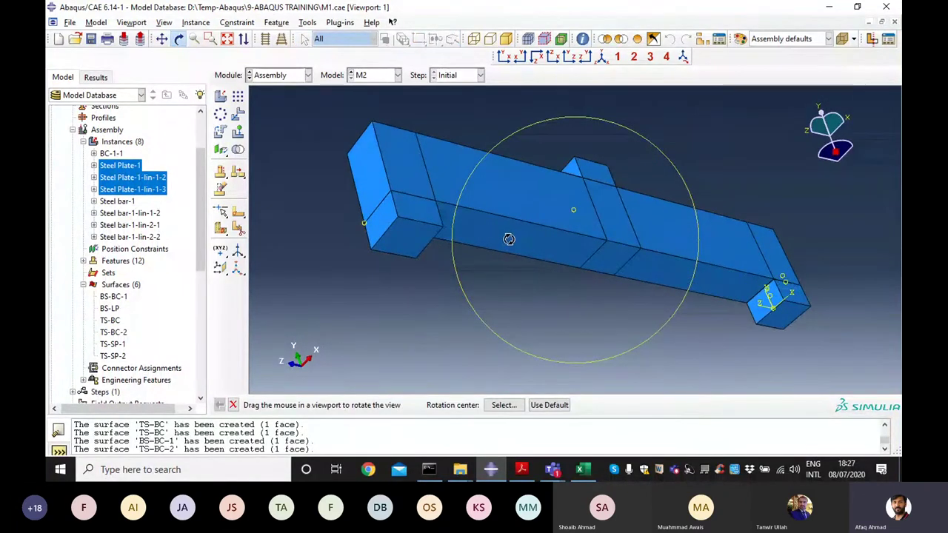
{"action": "key", "text": "Escape"}
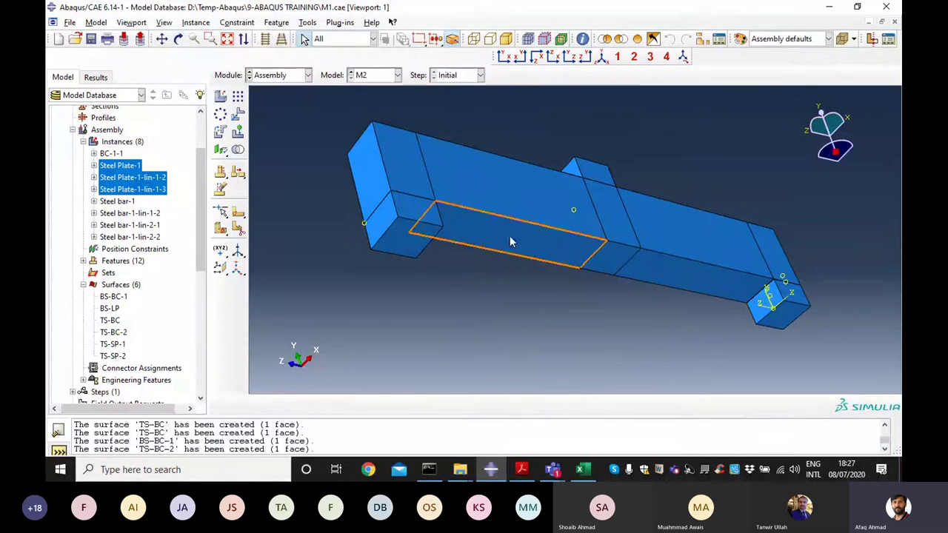
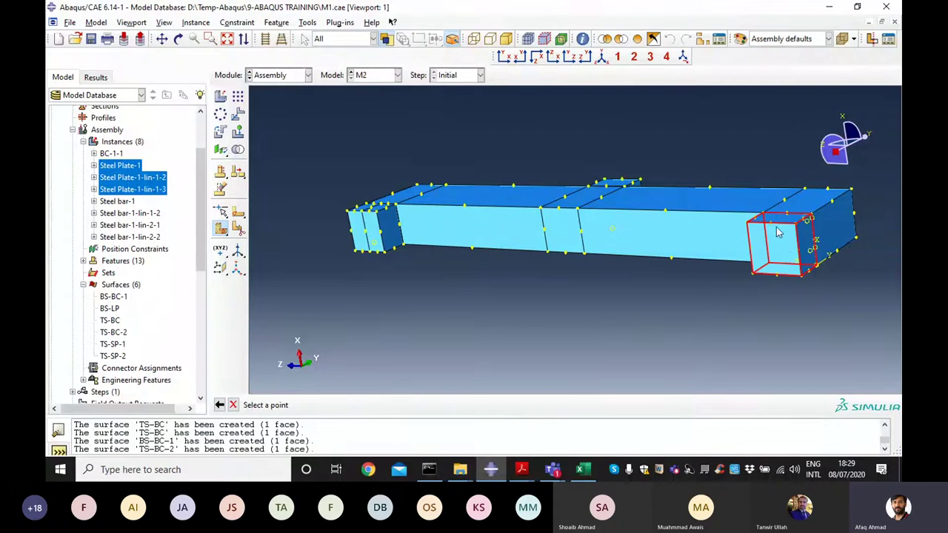
{"action": "left_click", "coordinate": [771, 231]}
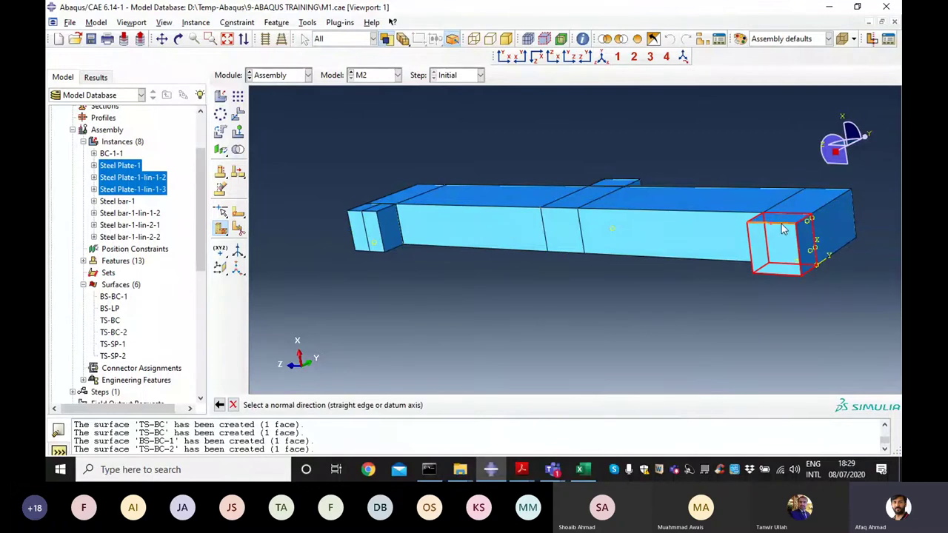
{"action": "left_click", "coordinate": [775, 222]}
{"action": "left_click", "coordinate": [370, 405]}
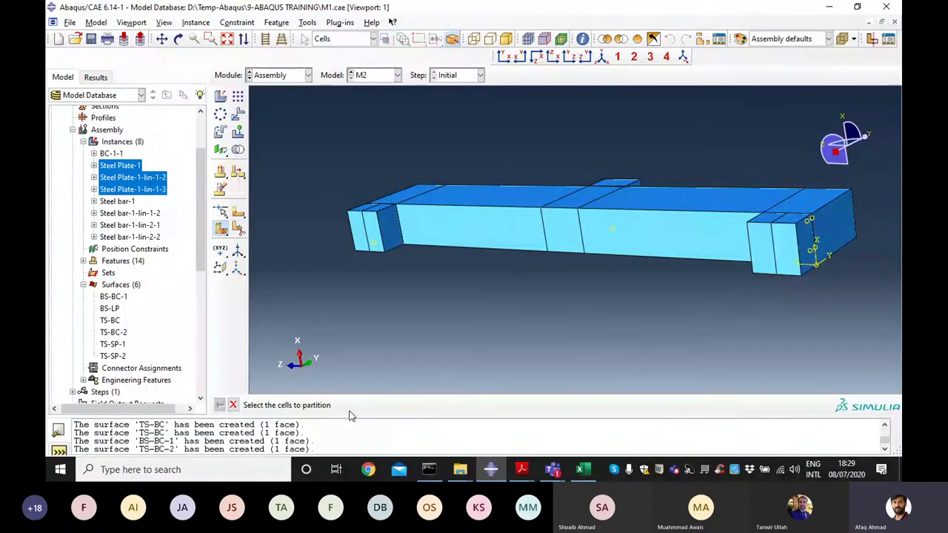
{"action": "key", "text": "Escape"}
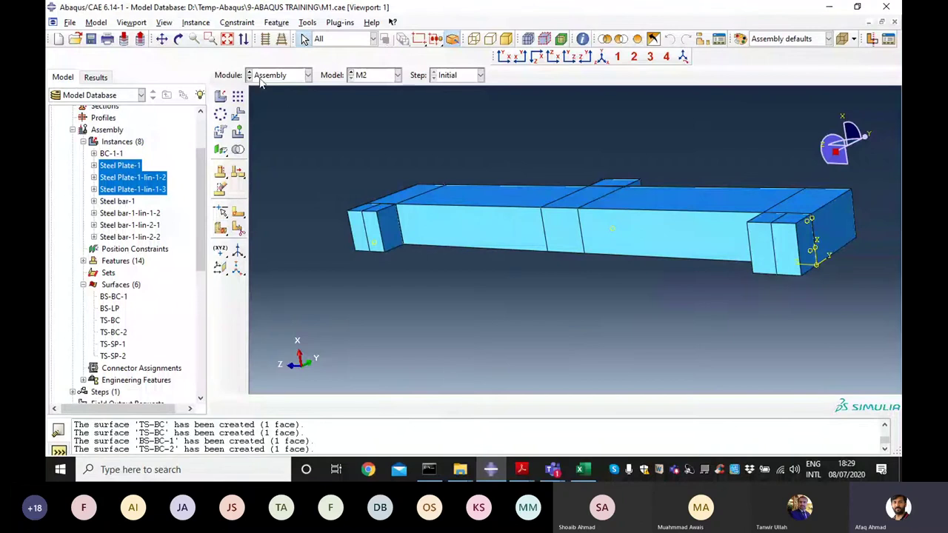
Step: Examine the plate partitions in wireframe and shaded isometric views, and highlight surface TS-SP-1 on the origin-end support plate
{"action": "left_click", "coordinate": [475, 40]}
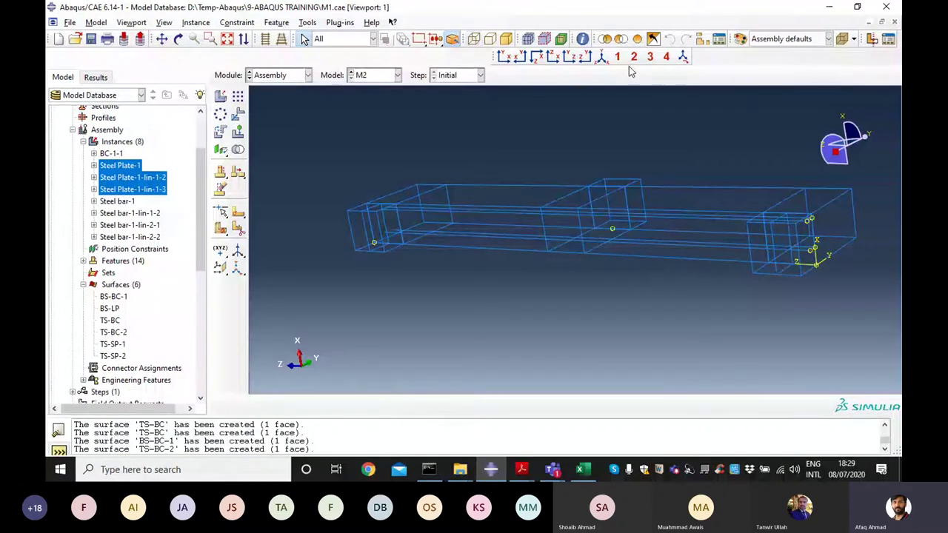
{"action": "left_click", "coordinate": [602, 56]}
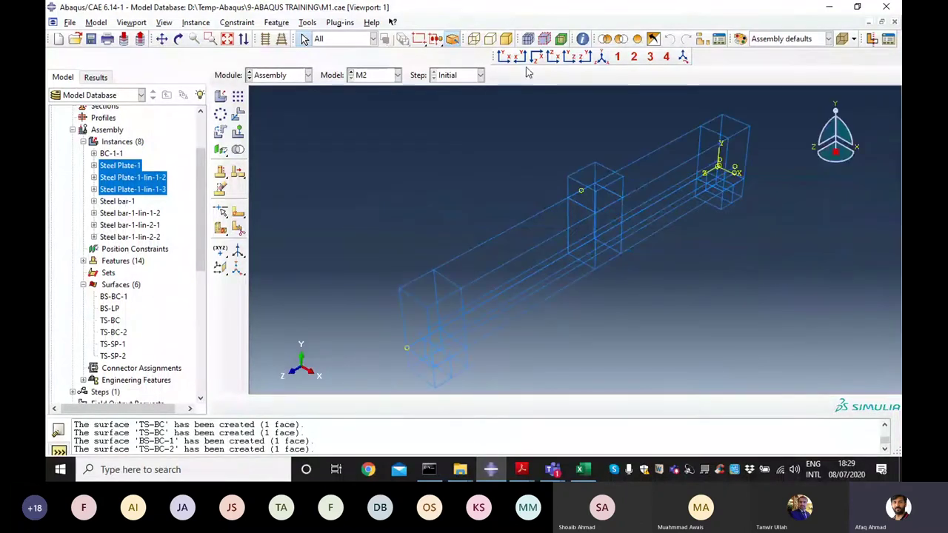
{"action": "left_click", "coordinate": [506, 40]}
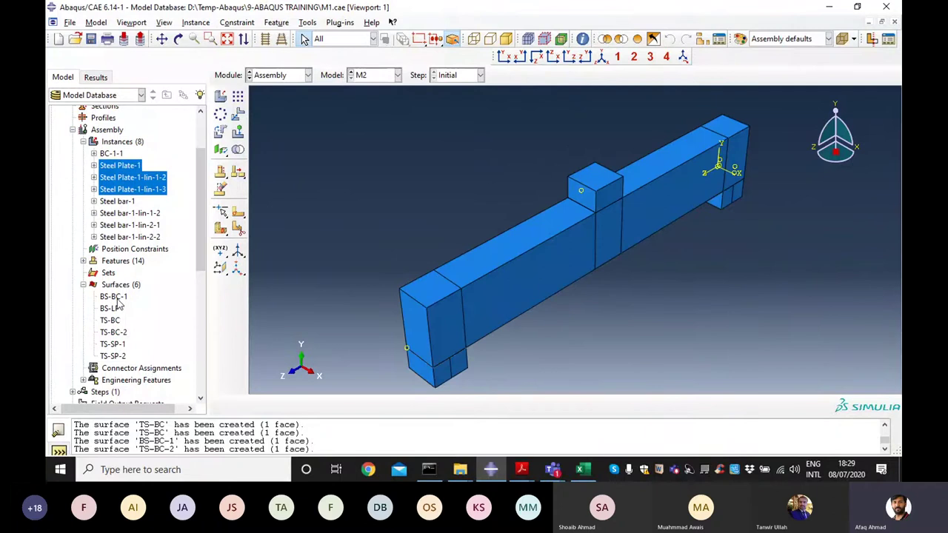
{"action": "left_click", "coordinate": [123, 344]}
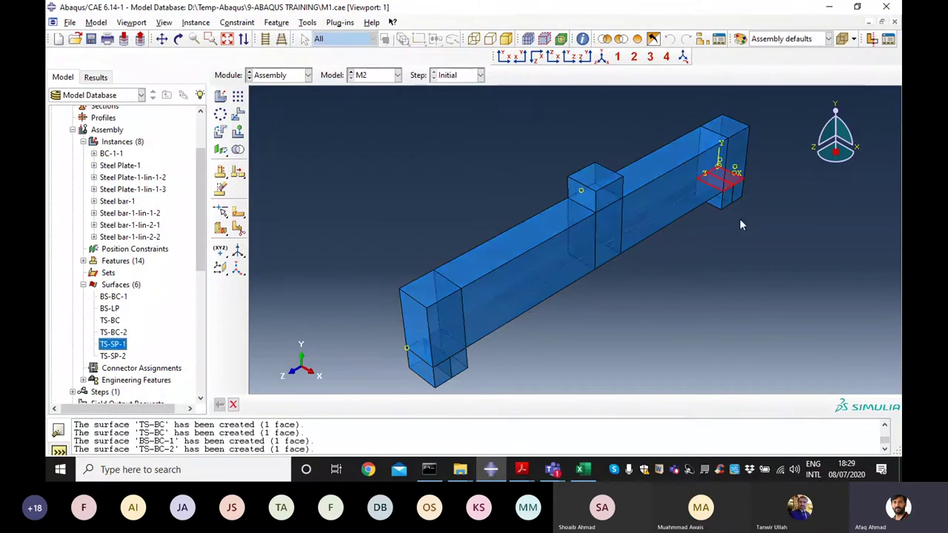
{"action": "scroll", "coordinate": [726, 181], "scroll_direction": "up", "scroll_amount": 3}
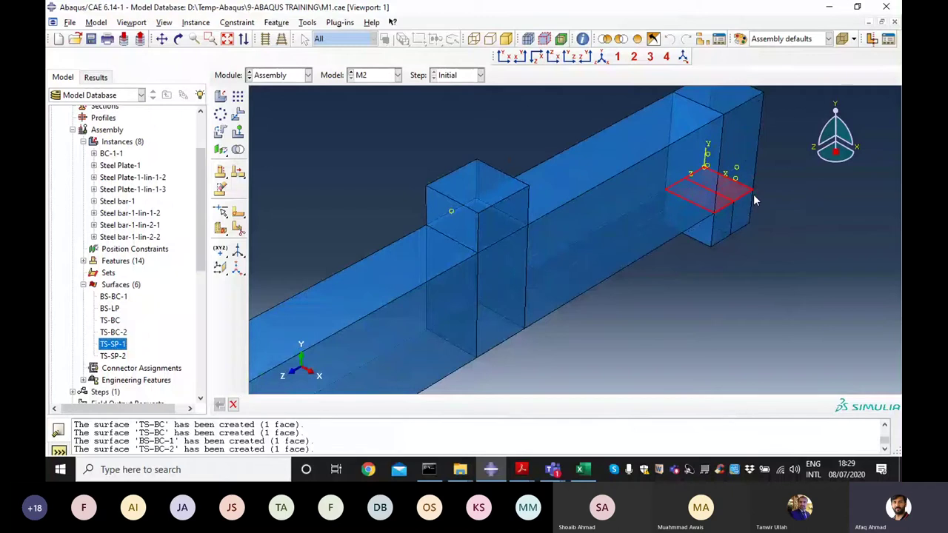
{"action": "scroll", "coordinate": [737, 208], "scroll_direction": "down", "scroll_amount": 5}
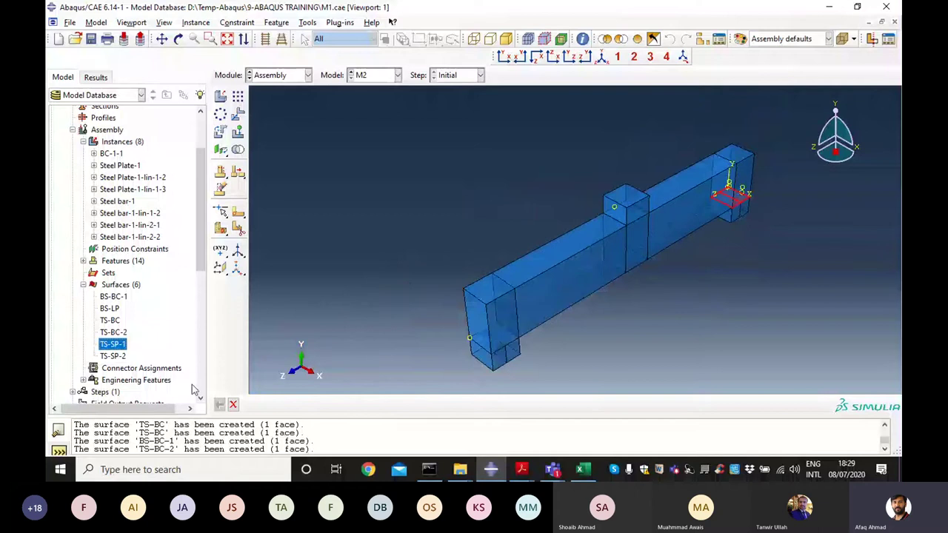
Step: Highlight surface TS-SP-2 to check its location on the far support plate, and dismiss the highlight
{"action": "left_click", "coordinate": [112, 355]}
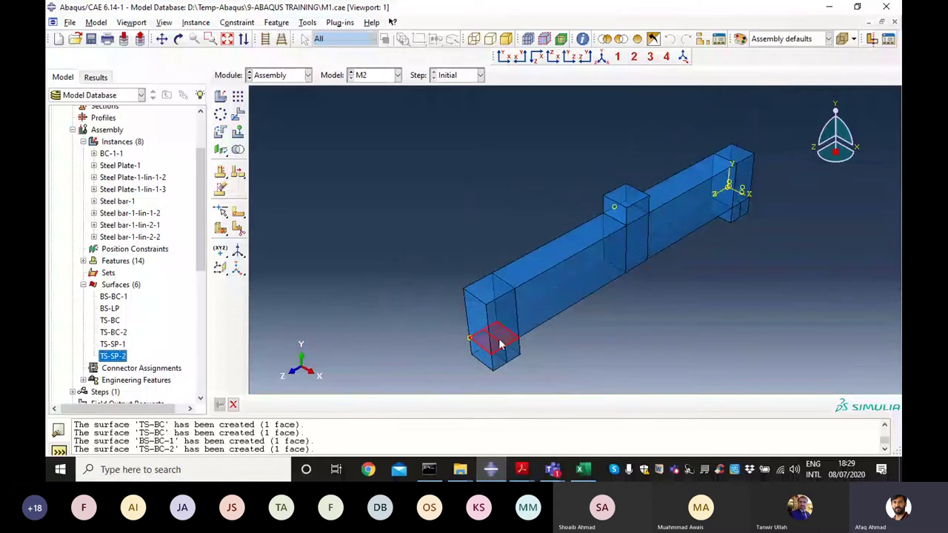
{"action": "left_click", "coordinate": [386, 295]}
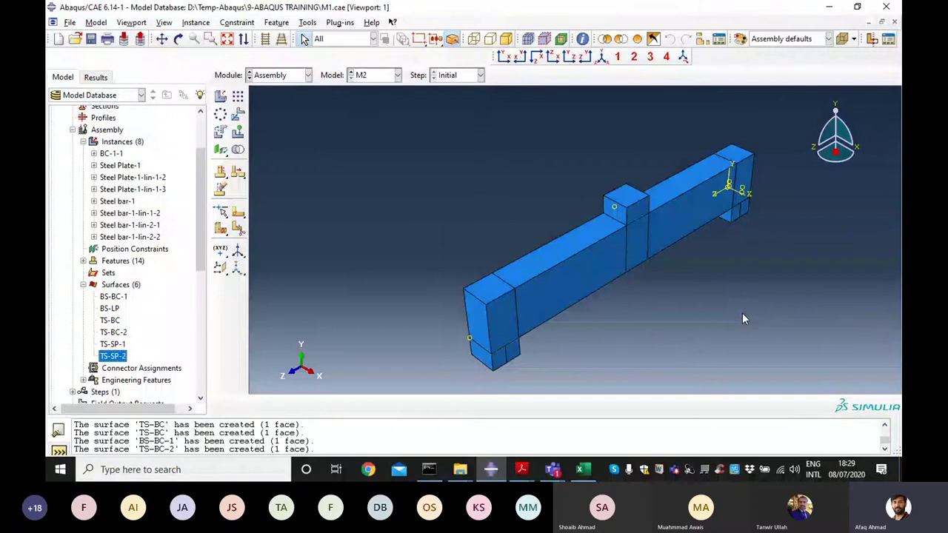
Step: Partition the loading plate cell with a Point & Normal plane through the midpoint of its upper edge along the beam, normal to that edge
{"action": "scroll", "coordinate": [670, 211], "scroll_direction": "up", "scroll_amount": 3}
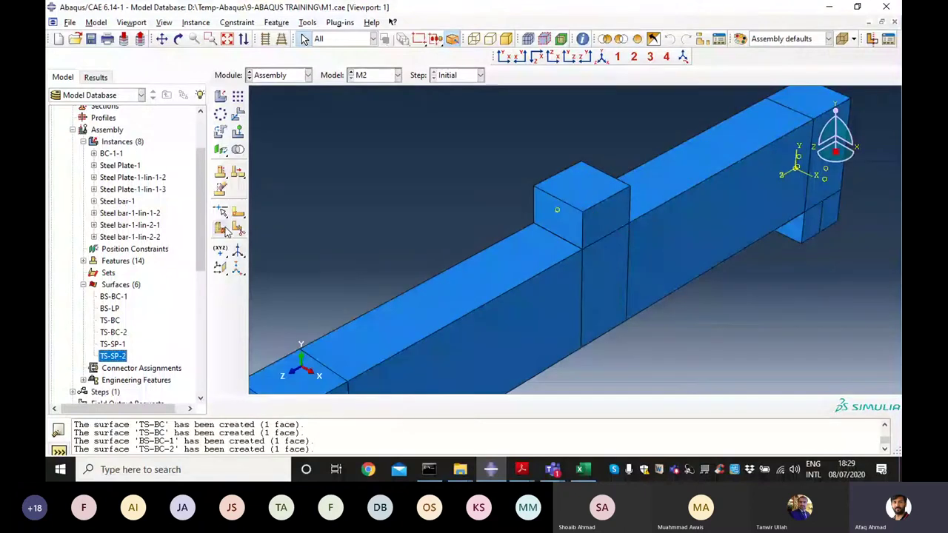
{"action": "left_click", "coordinate": [220, 229]}
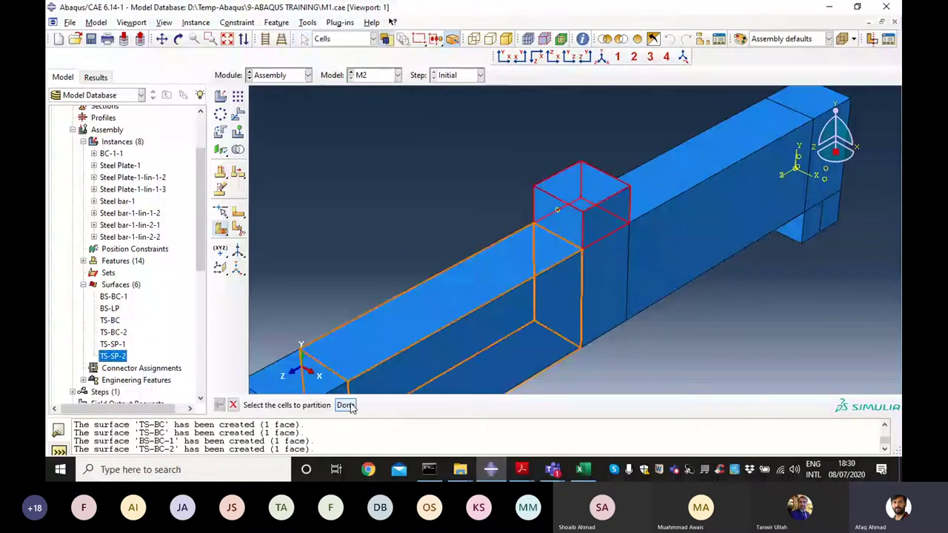
{"action": "left_click", "coordinate": [346, 405]}
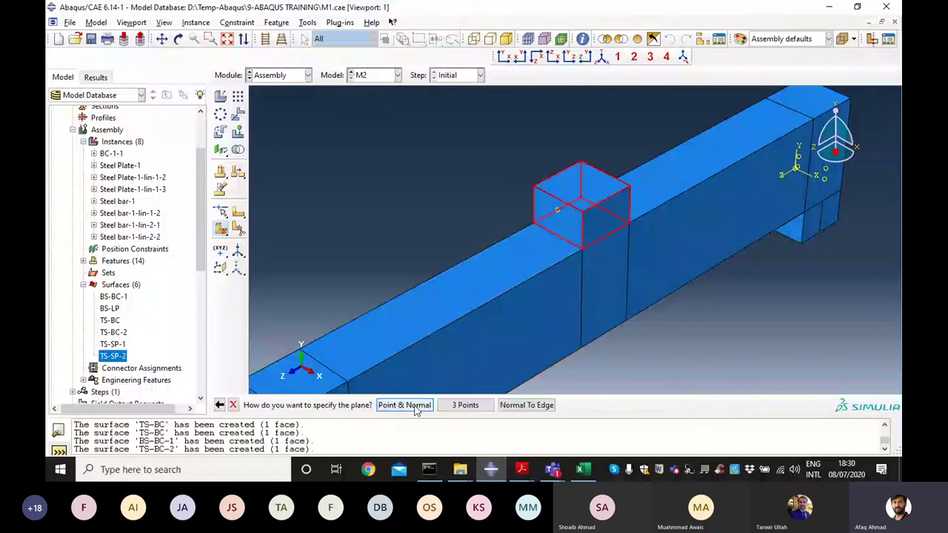
{"action": "left_click", "coordinate": [403, 405]}
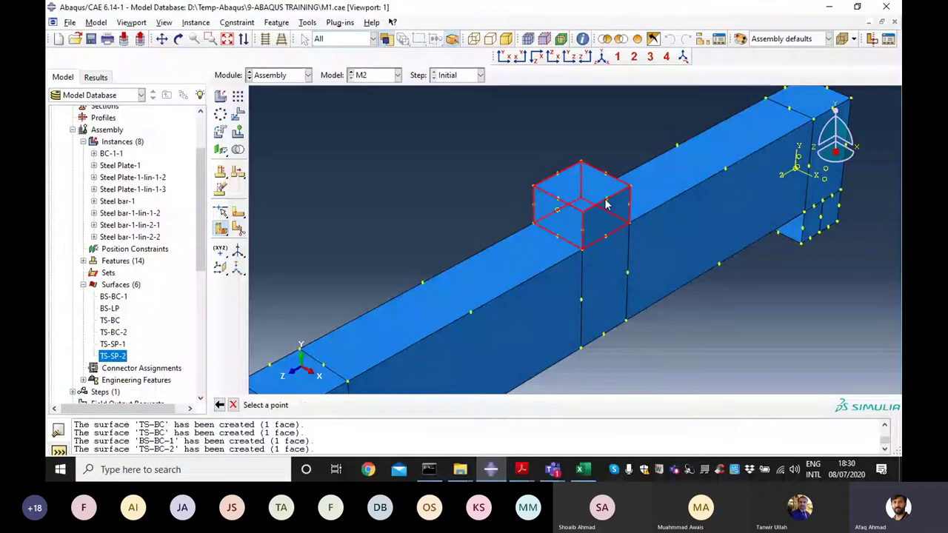
{"action": "left_click", "coordinate": [608, 204]}
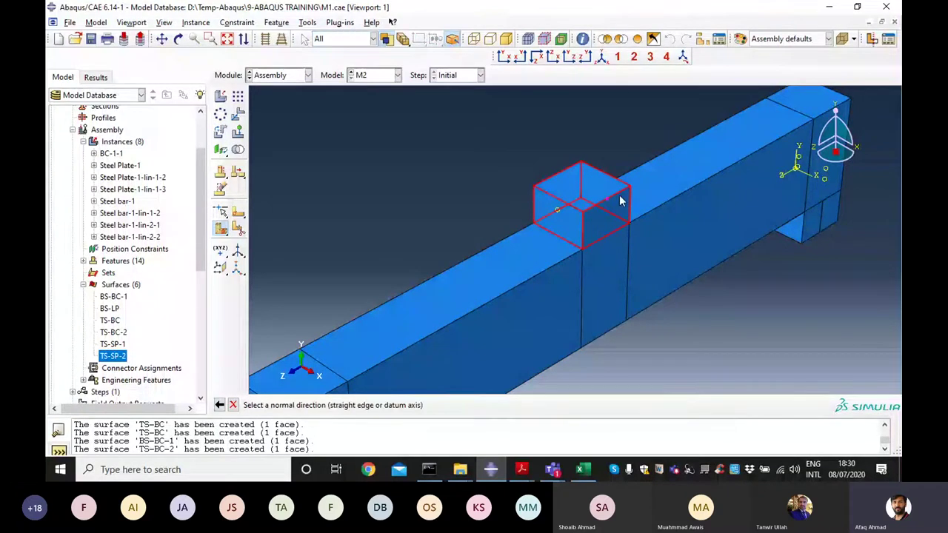
{"action": "left_click", "coordinate": [620, 201]}
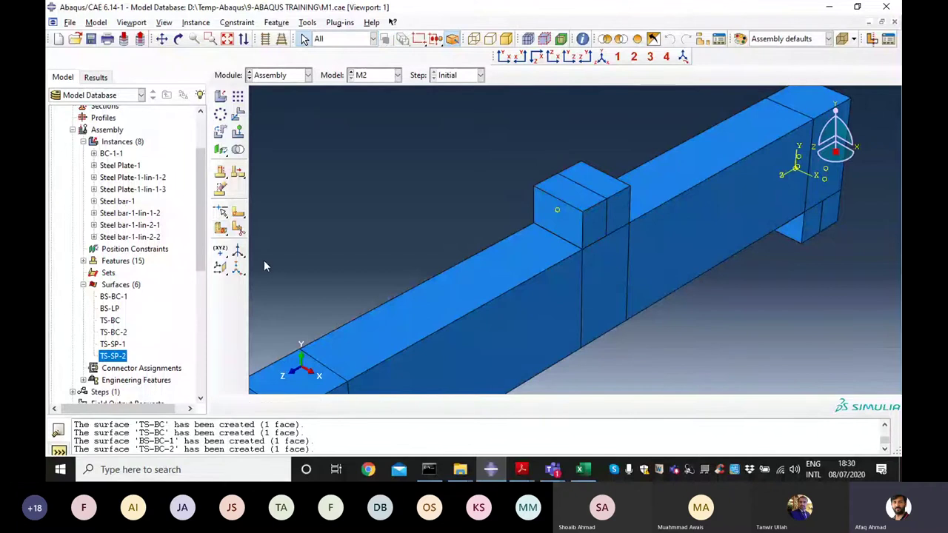
Step: Partition the loading plate's half away from the origin at mid-width, using a Point & Normal plane normal to its edge across the beam
{"action": "left_click", "coordinate": [573, 197]}
{"action": "left_click", "coordinate": [346, 404]}
{"action": "left_click", "coordinate": [404, 406]}
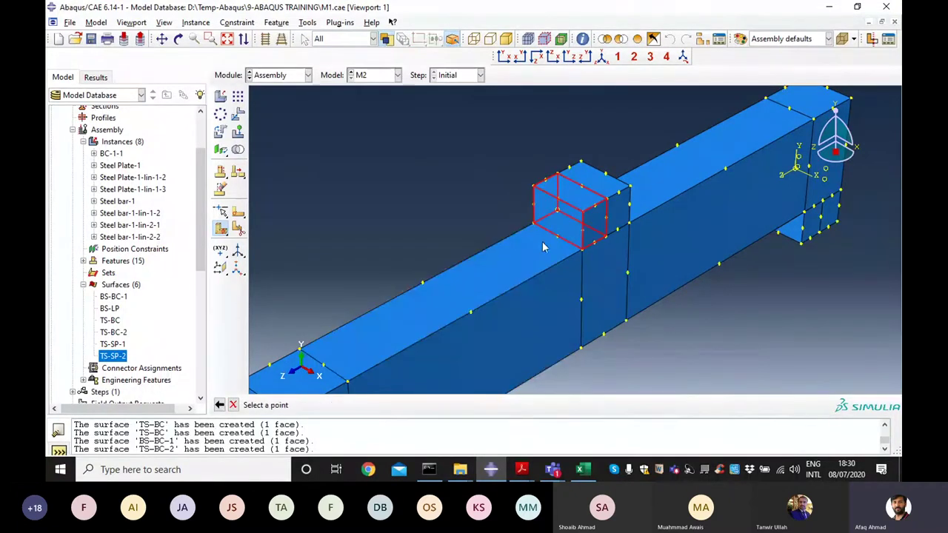
{"action": "left_click", "coordinate": [558, 209]}
{"action": "left_click", "coordinate": [556, 203]}
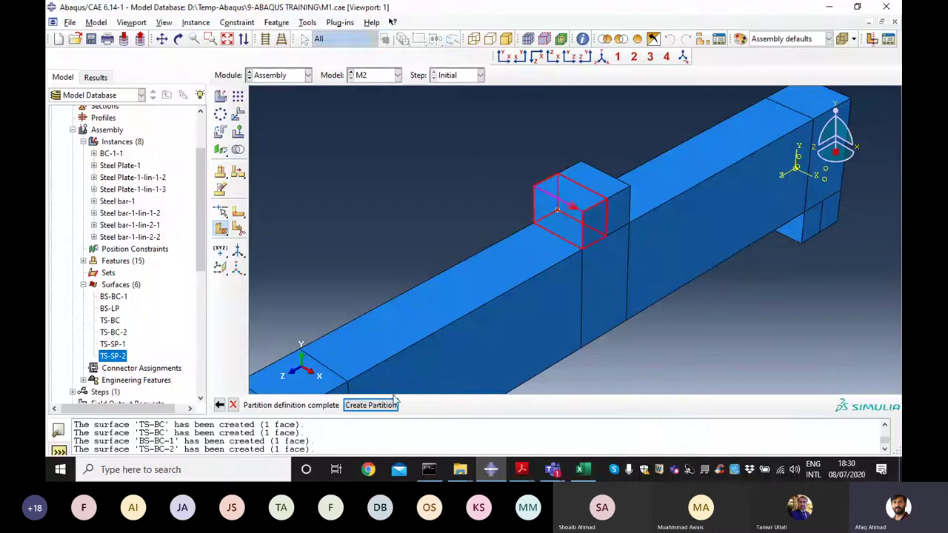
{"action": "left_click", "coordinate": [376, 405]}
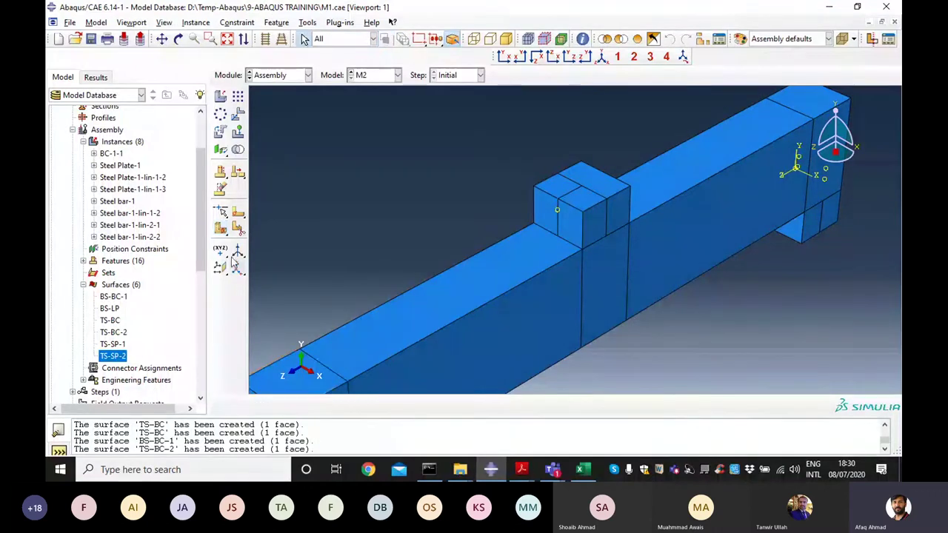
Step: Partition the loading plate's remaining origin-side half at mid-width with a Point & Normal plane normal to its edge across the beam
{"action": "left_click", "coordinate": [600, 184]}
{"action": "left_click", "coordinate": [346, 405]}
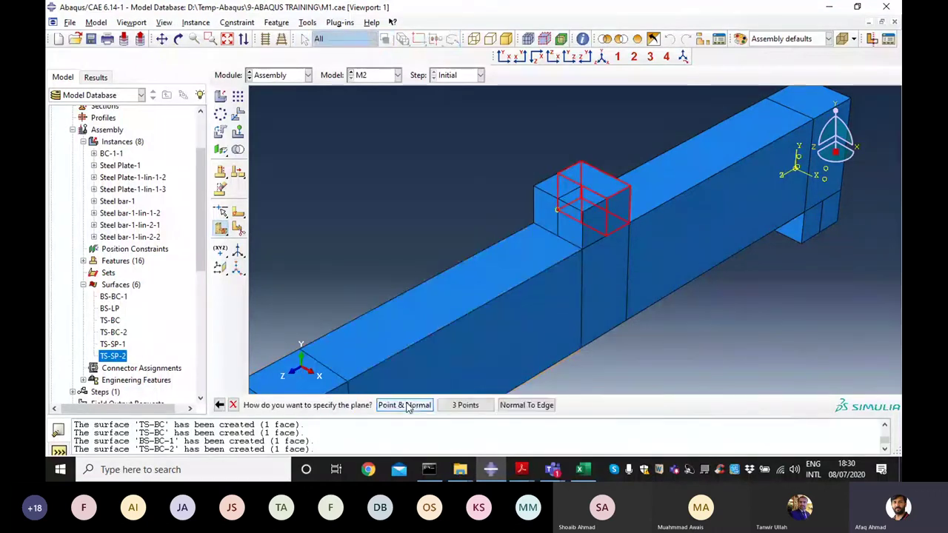
{"action": "left_click", "coordinate": [404, 405]}
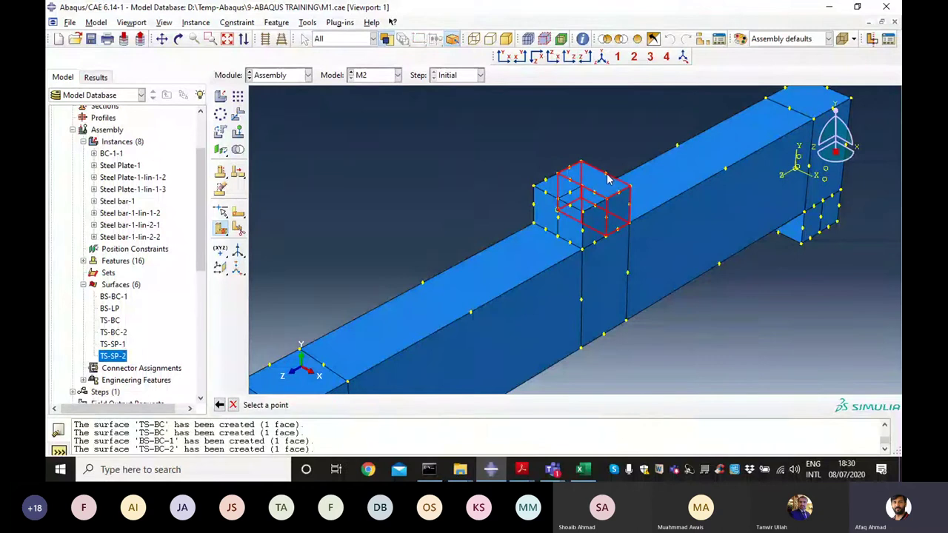
{"action": "left_click", "coordinate": [608, 178]}
{"action": "left_click", "coordinate": [617, 186]}
{"action": "left_click", "coordinate": [377, 406]}
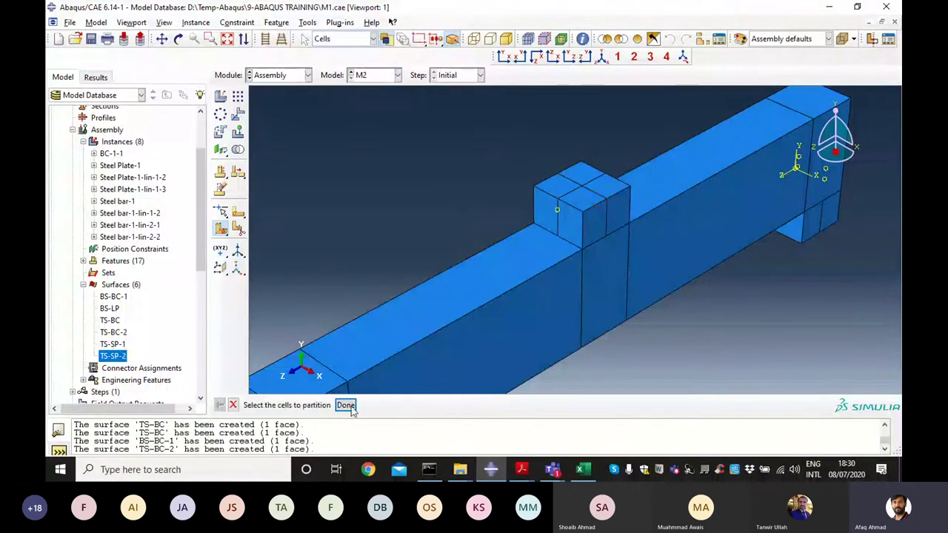
{"action": "left_click", "coordinate": [346, 405]}
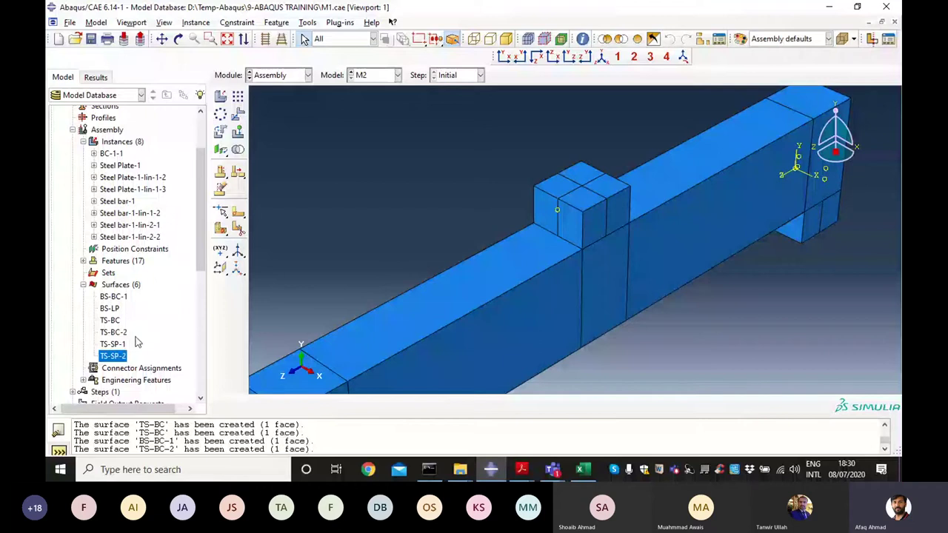
Step: Highlight surface BS-LP under the partitioned loading plate, and look through the model tree down to the Constraints entry
{"action": "double_click", "coordinate": [110, 309]}
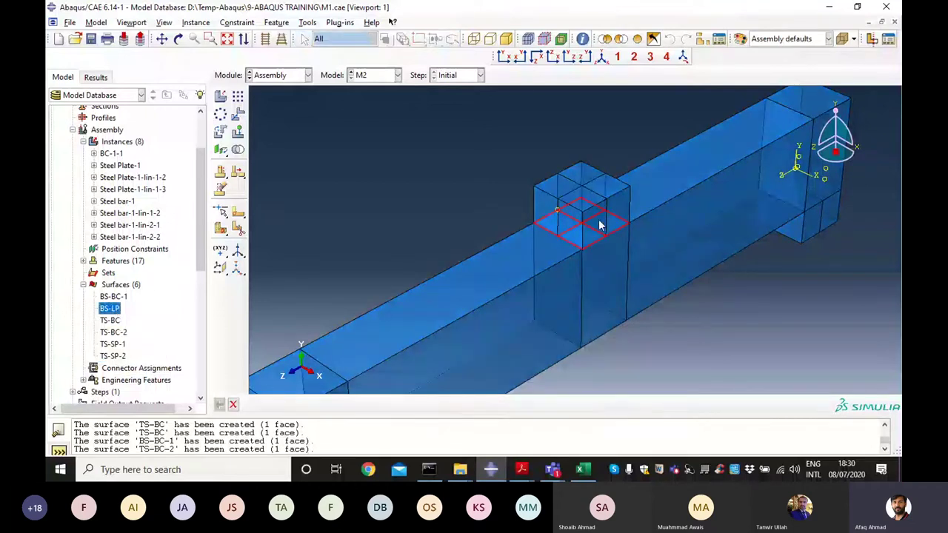
{"action": "key", "text": "Escape"}
{"action": "scroll", "coordinate": [512, 155], "scroll_direction": "down", "scroll_amount": 5}
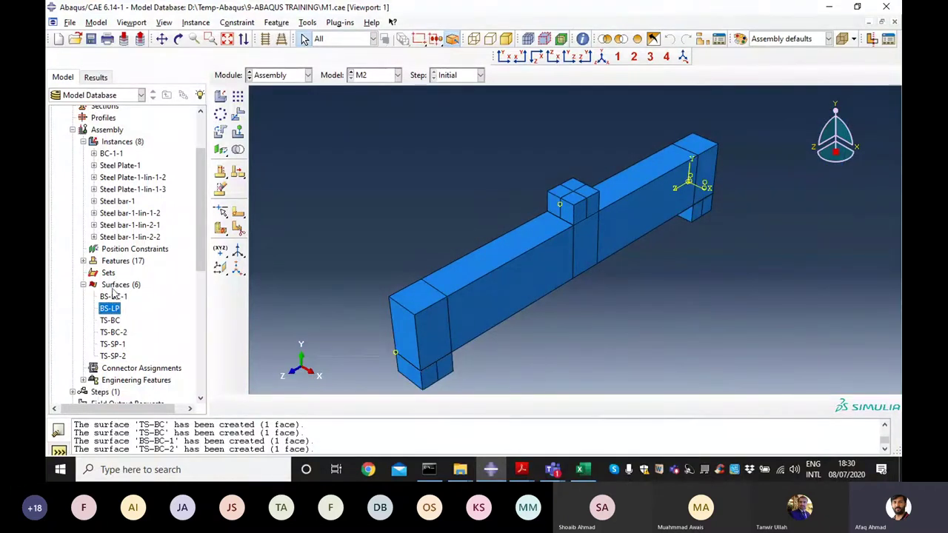
{"action": "scroll", "coordinate": [177, 248], "scroll_direction": "down", "scroll_amount": 6}
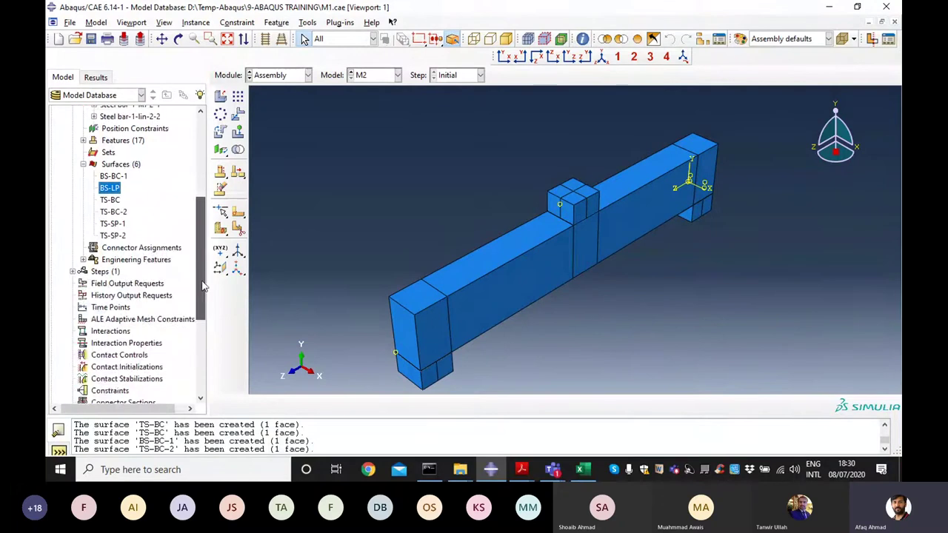
{"action": "scroll", "coordinate": [169, 257], "scroll_direction": "up", "scroll_amount": 4}
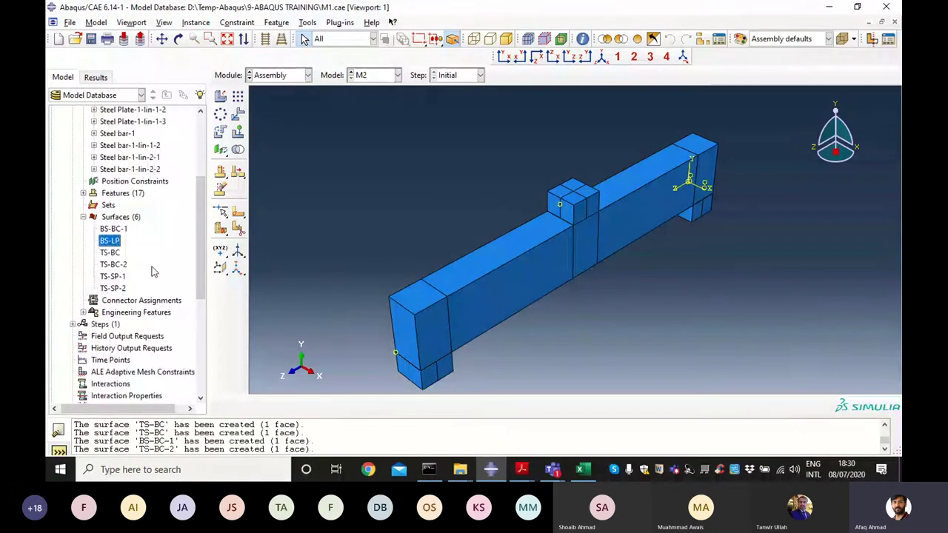
{"action": "left_click_drag", "start_coordinate": [199, 269], "coordinate": [192, 331]}
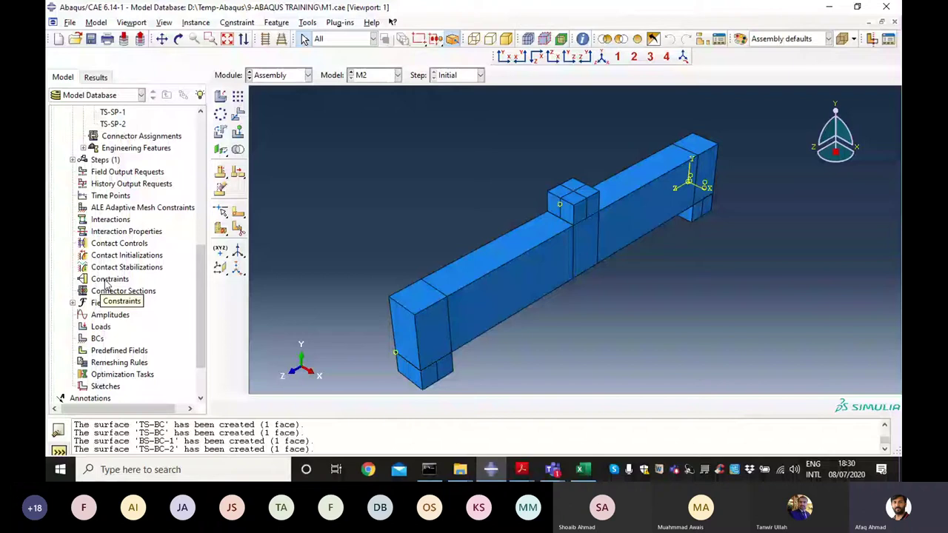
{"action": "scroll", "coordinate": [106, 284], "scroll_direction": "up", "scroll_amount": 5}
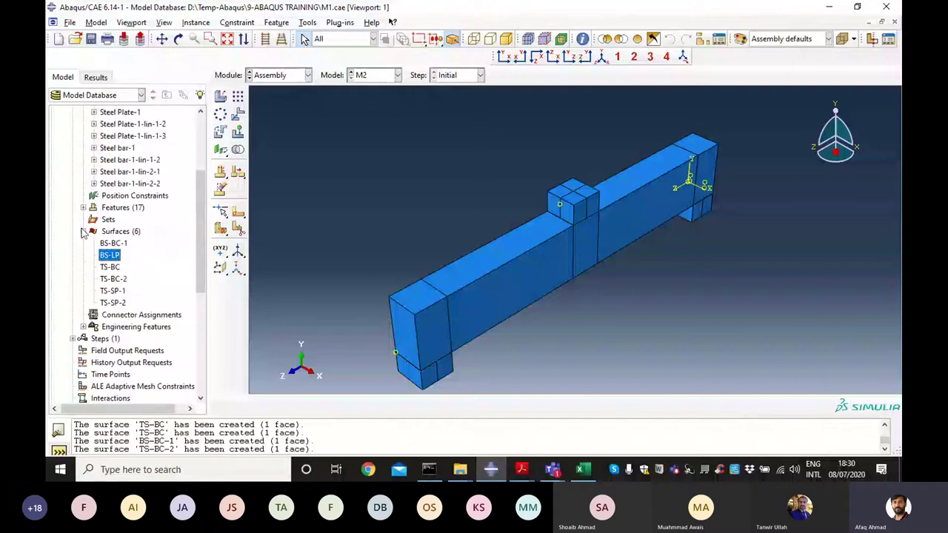
Step: Collapse the assembly's Surfaces and Instances lists in the model tree
{"action": "left_click", "coordinate": [83, 231]}
{"action": "left_click", "coordinate": [85, 213]}
{"action": "scroll", "coordinate": [84, 214], "scroll_direction": "up", "scroll_amount": 2}
{"action": "left_click", "coordinate": [83, 250]}
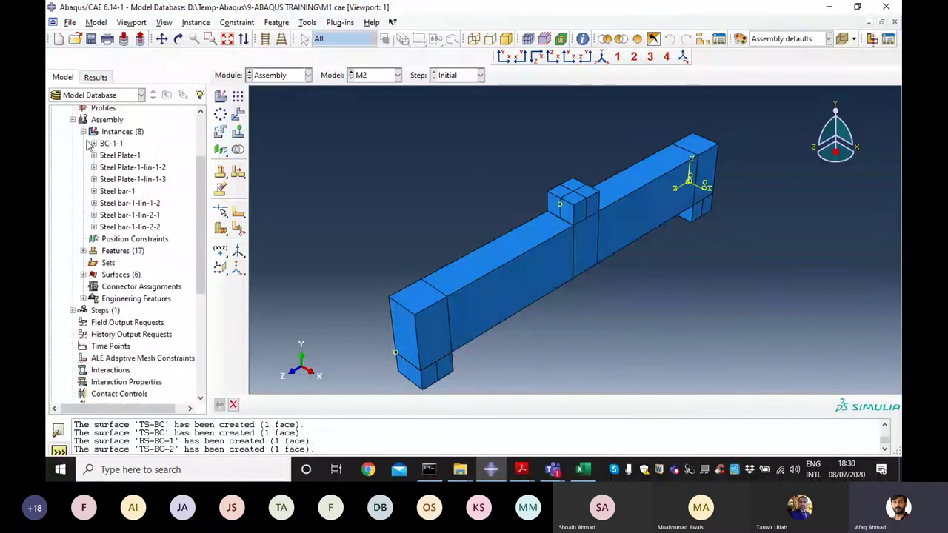
{"action": "left_click", "coordinate": [83, 131]}
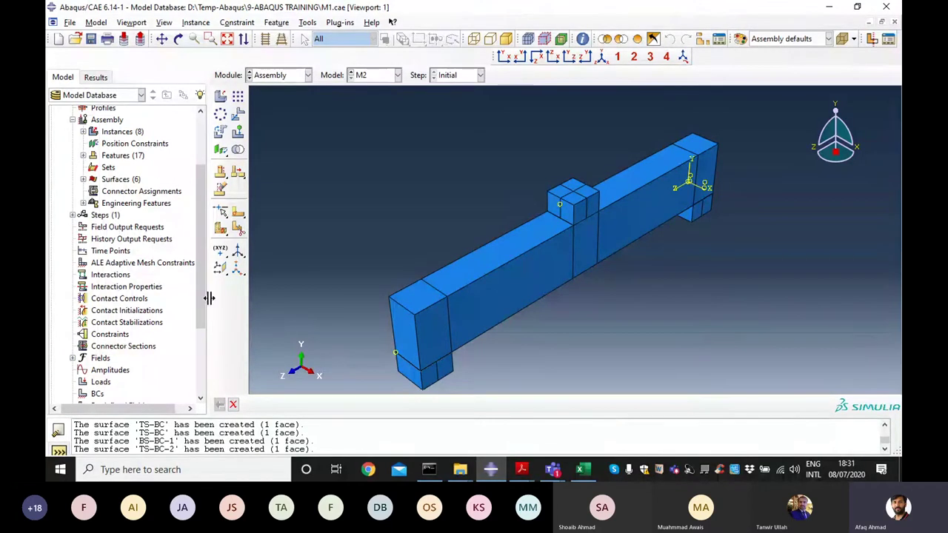
Step: Start a Tie constraint named Constraint-1, going as far as the choice of master type
{"action": "scroll", "coordinate": [148, 282], "scroll_direction": "down", "scroll_amount": 2}
{"action": "left_click", "coordinate": [110, 276]}
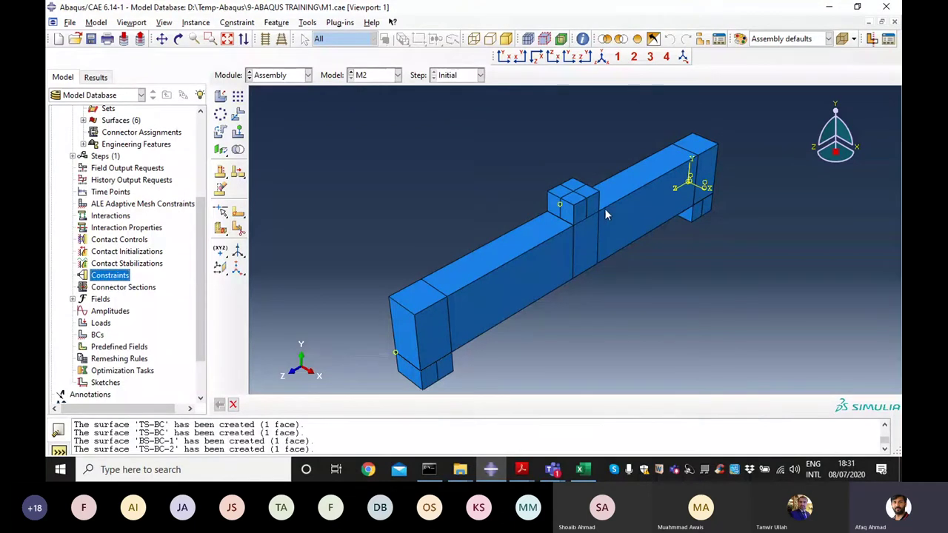
{"action": "scroll", "coordinate": [604, 215], "scroll_direction": "up", "scroll_amount": 2}
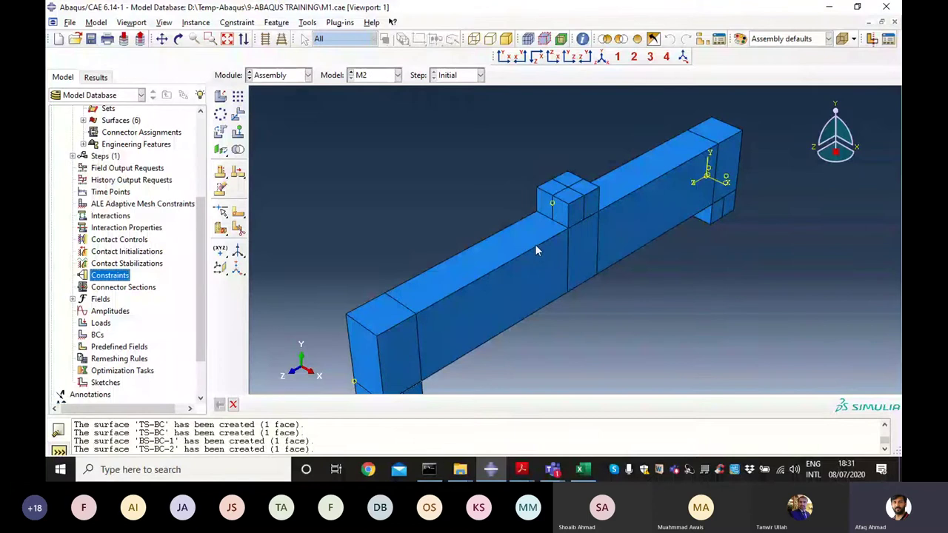
{"action": "scroll", "coordinate": [563, 178], "scroll_direction": "up", "scroll_amount": 2}
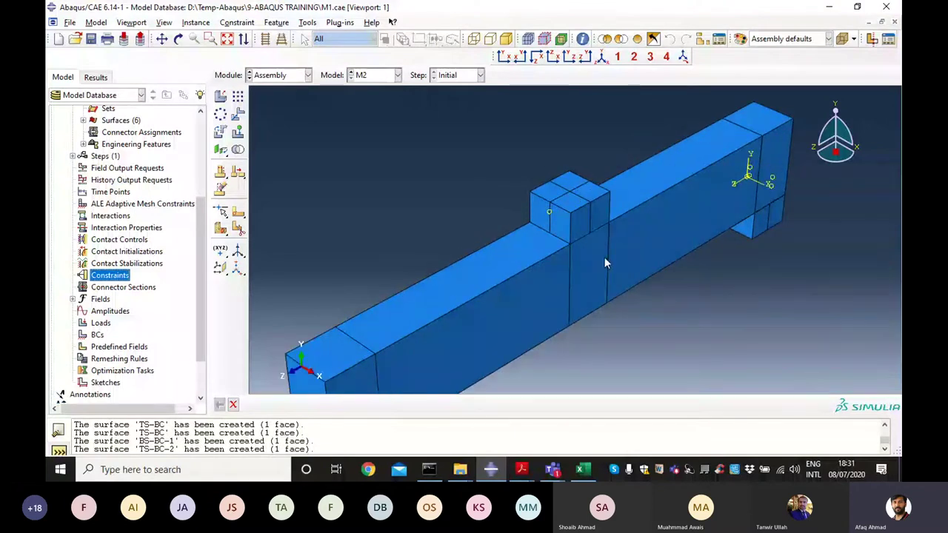
{"action": "scroll", "coordinate": [605, 257], "scroll_direction": "down", "scroll_amount": 2}
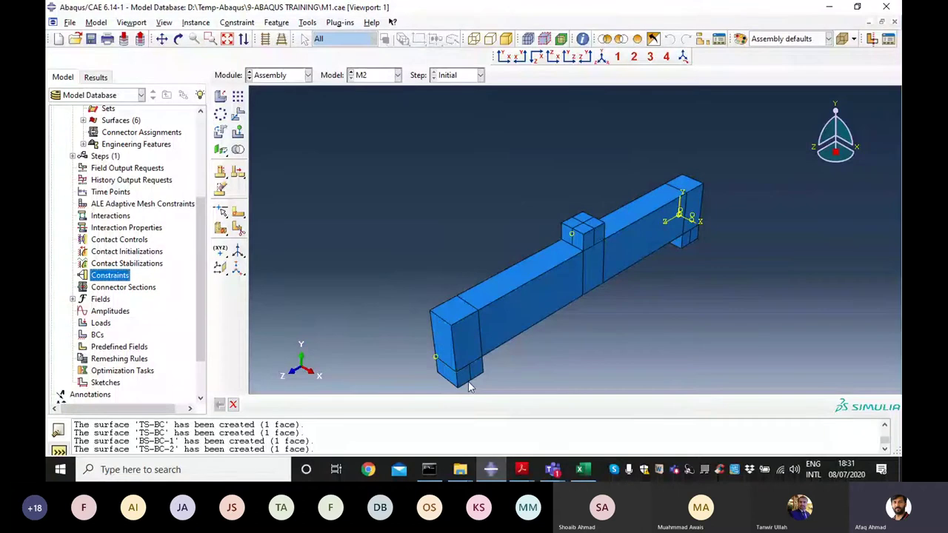
{"action": "double_click", "coordinate": [107, 280]}
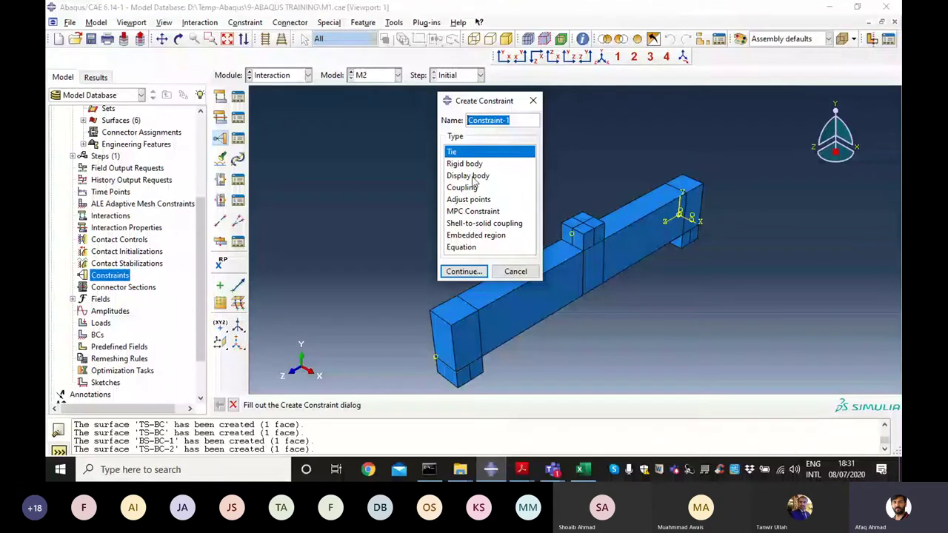
{"action": "left_click", "coordinate": [472, 236]}
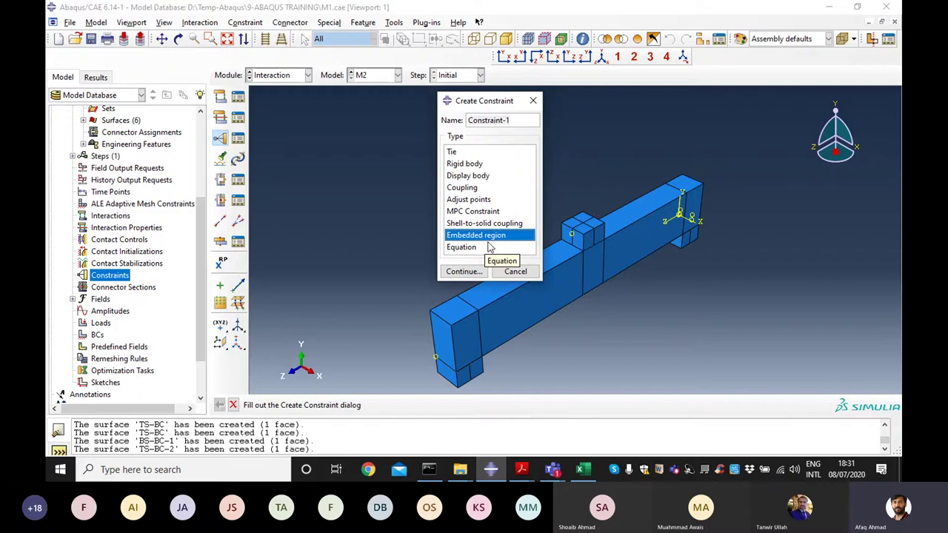
{"action": "left_click", "coordinate": [469, 163]}
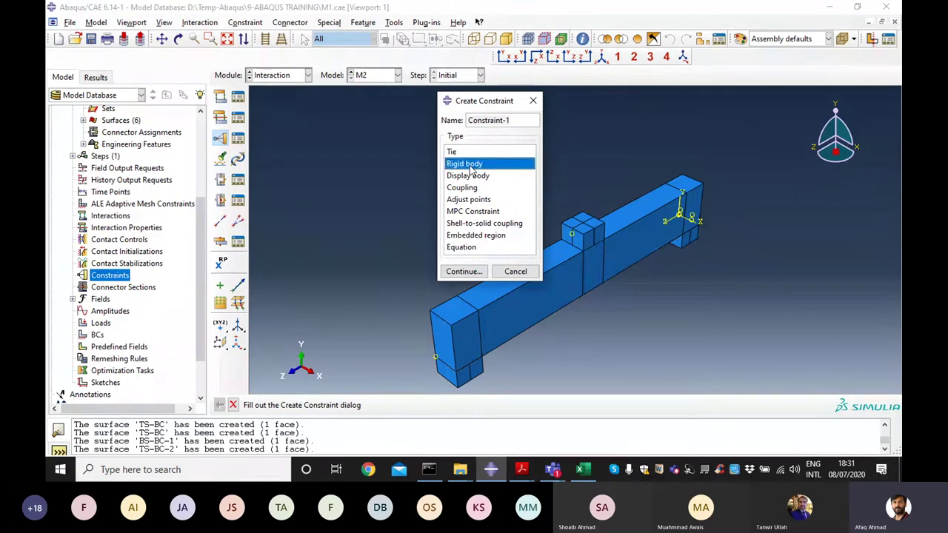
{"action": "double_click", "coordinate": [471, 166]}
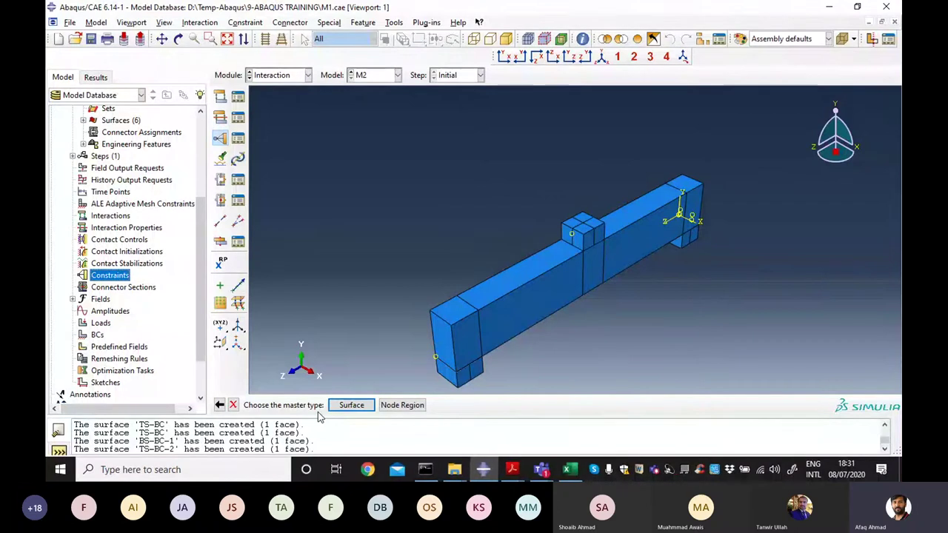
Step: Switch to Microsoft Teams and open the General channel of the ABAQUS TRAINING team
{"action": "left_click", "coordinate": [829, 6]}
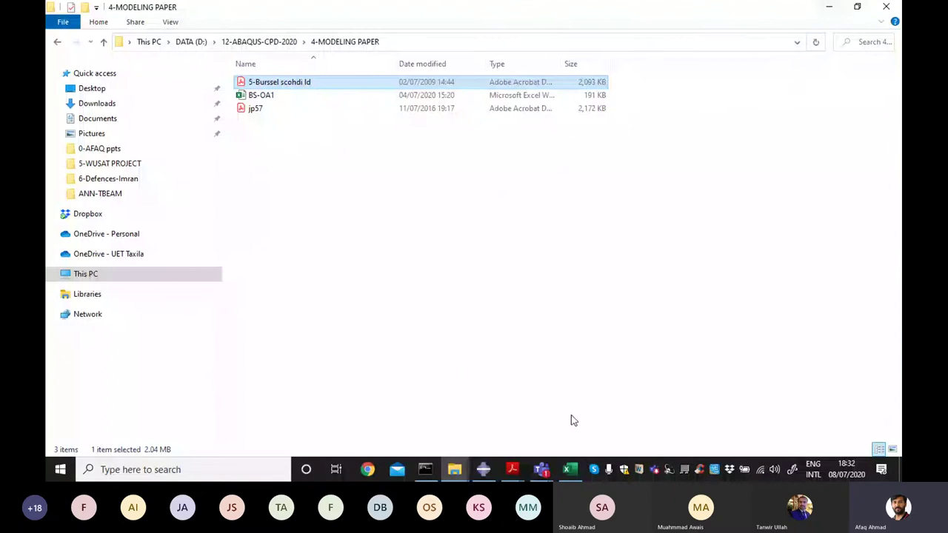
{"action": "mouse_move", "coordinate": [528, 470]}
{"action": "left_click", "coordinate": [455, 400]}
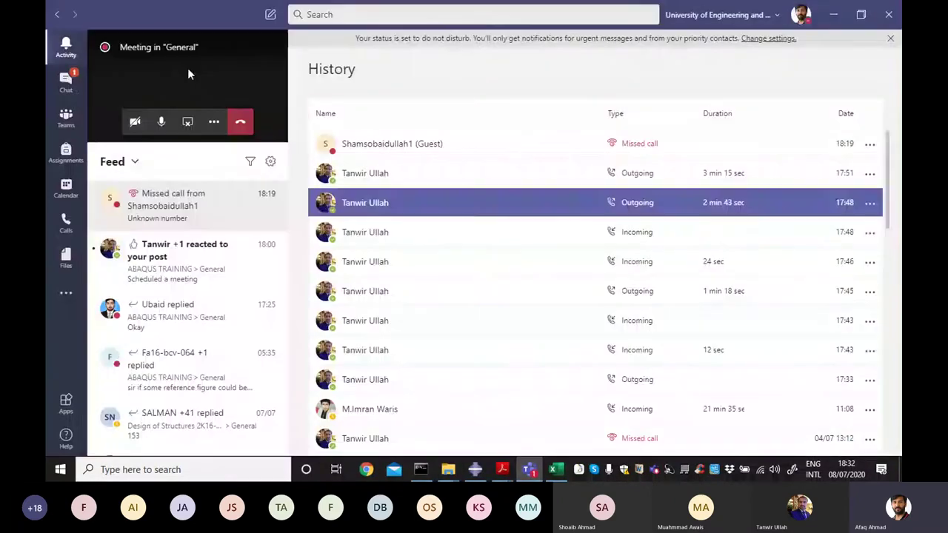
{"action": "left_click", "coordinate": [505, 139]}
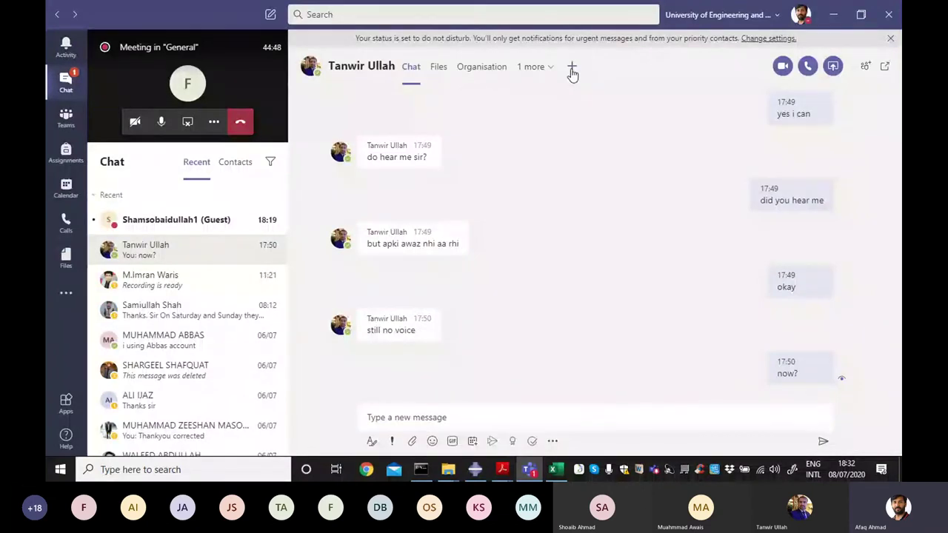
{"action": "key", "text": "ctrl+3"}
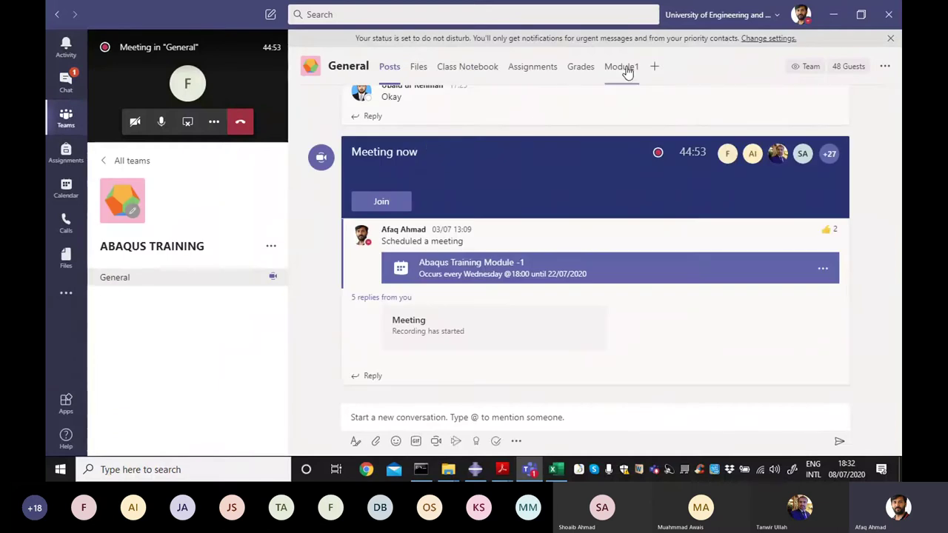
Step: Open the Module1 notebook in the expanded view and add a new blank page
{"action": "left_click", "coordinate": [628, 68]}
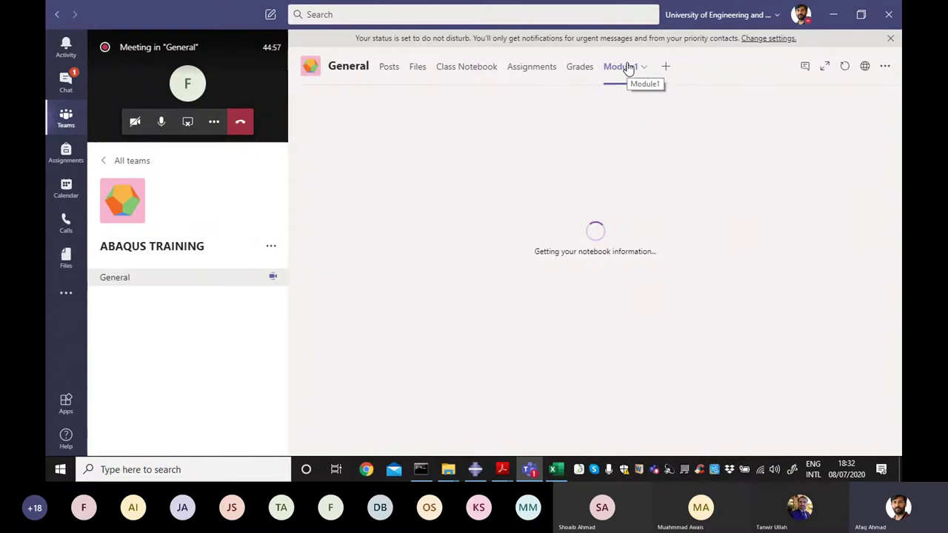
{"action": "left_click", "coordinate": [825, 66]}
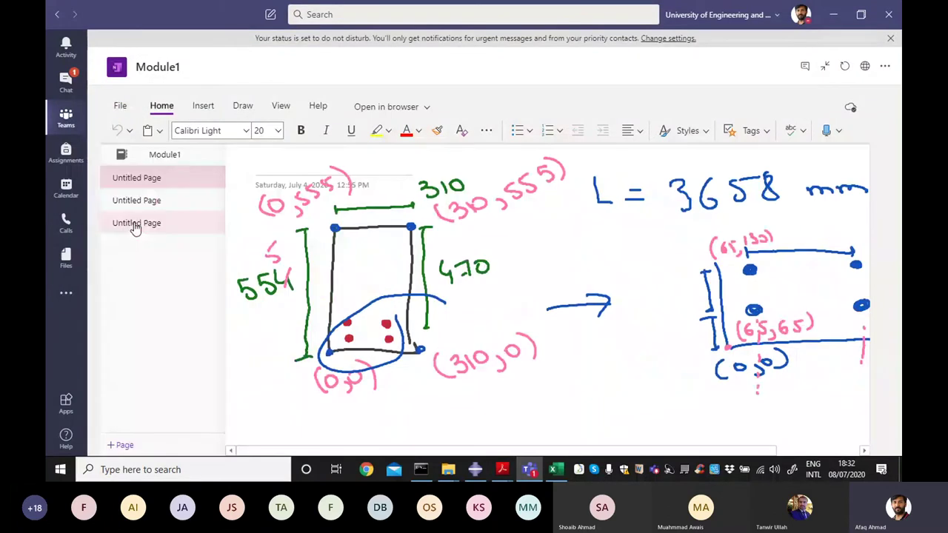
{"action": "left_click", "coordinate": [135, 225]}
{"action": "left_click", "coordinate": [120, 445]}
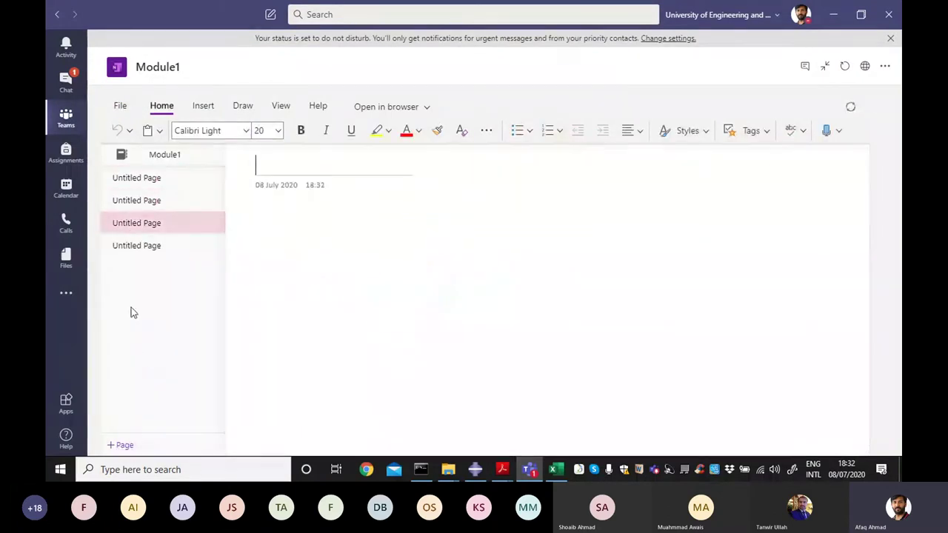
Step: Sketch the beam's side view as a long, shallow rectangle in black ink near the top of the page
{"action": "left_click", "coordinate": [242, 106]}
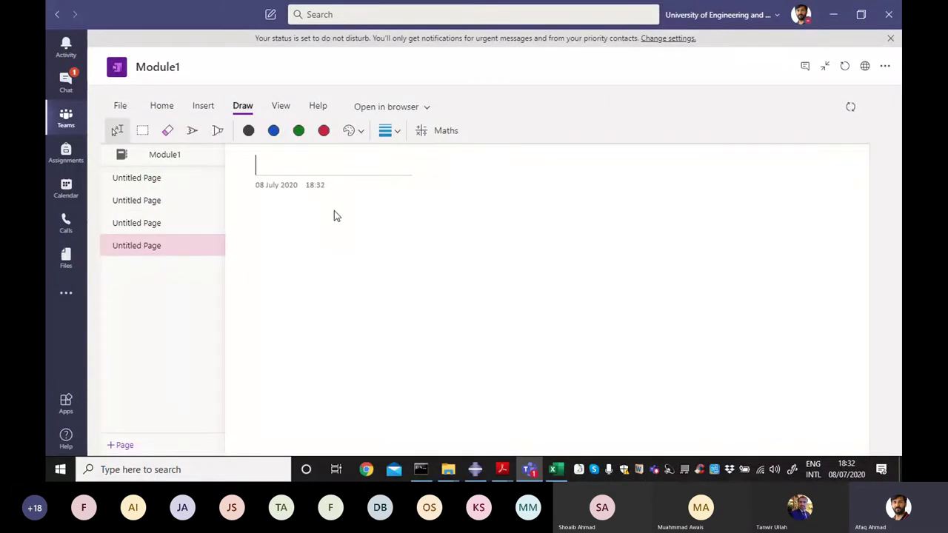
{"action": "left_click", "coordinate": [250, 135]}
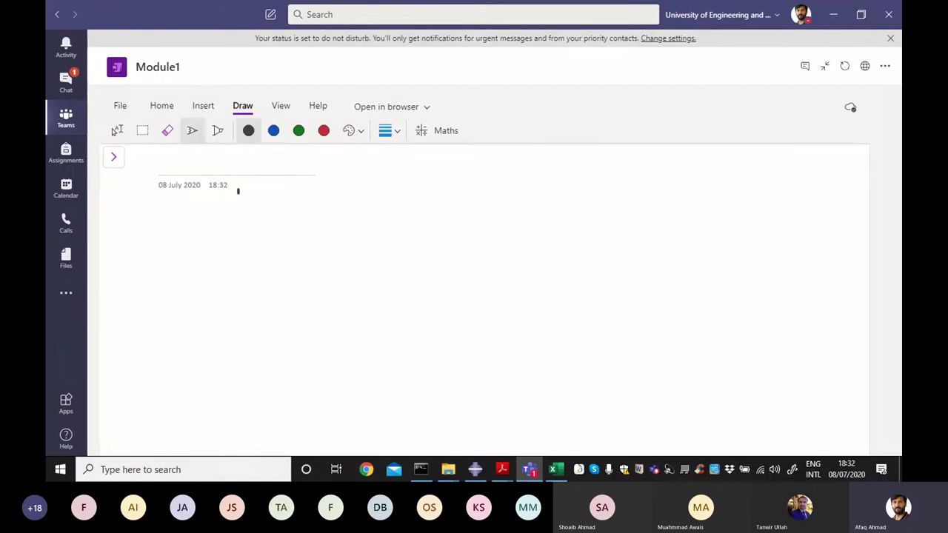
{"action": "mouse_move", "coordinate": [238, 192]}
{"action": "left_mouse_down"}
{"action": "mouse_move", "coordinate": [245, 234]}
{"action": "mouse_move", "coordinate": [315, 187]}
{"action": "mouse_move", "coordinate": [499, 192]}
{"action": "mouse_move", "coordinate": [504, 242]}
{"action": "left_mouse_up"}
{"action": "left_click_drag", "start_coordinate": [249, 245], "coordinate": [514, 248]}
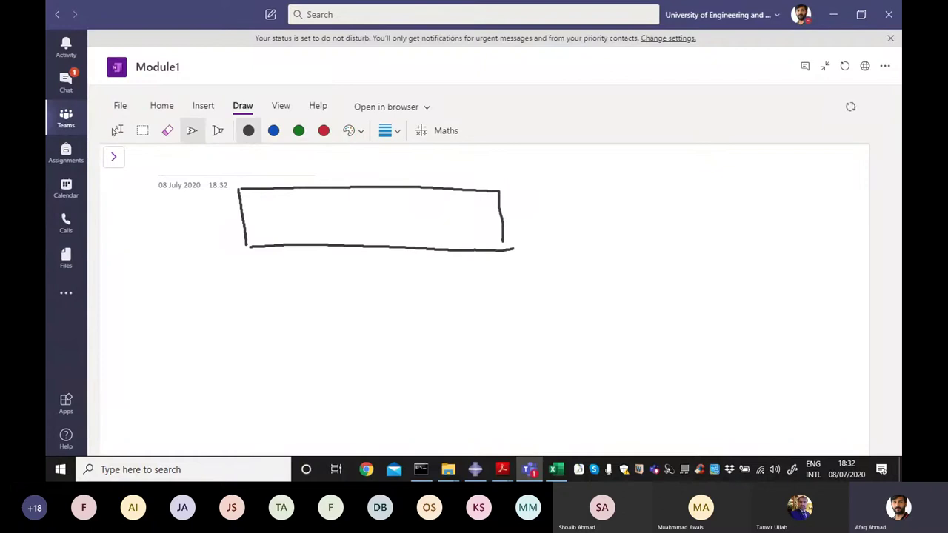
Step: Sketch three green plates: a loading plate on top of the beam at midspan and a support plate under each end
{"action": "left_click", "coordinate": [298, 131]}
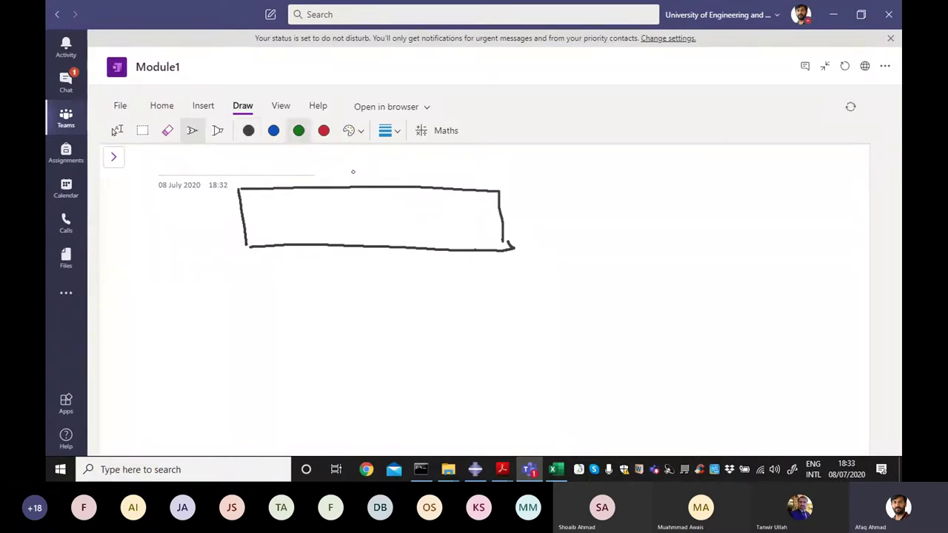
{"action": "mouse_move", "coordinate": [346, 170]}
{"action": "left_mouse_down"}
{"action": "mouse_move", "coordinate": [348, 188]}
{"action": "mouse_move", "coordinate": [377, 169]}
{"action": "mouse_move", "coordinate": [394, 181]}
{"action": "mouse_move", "coordinate": [354, 185]}
{"action": "left_mouse_up"}
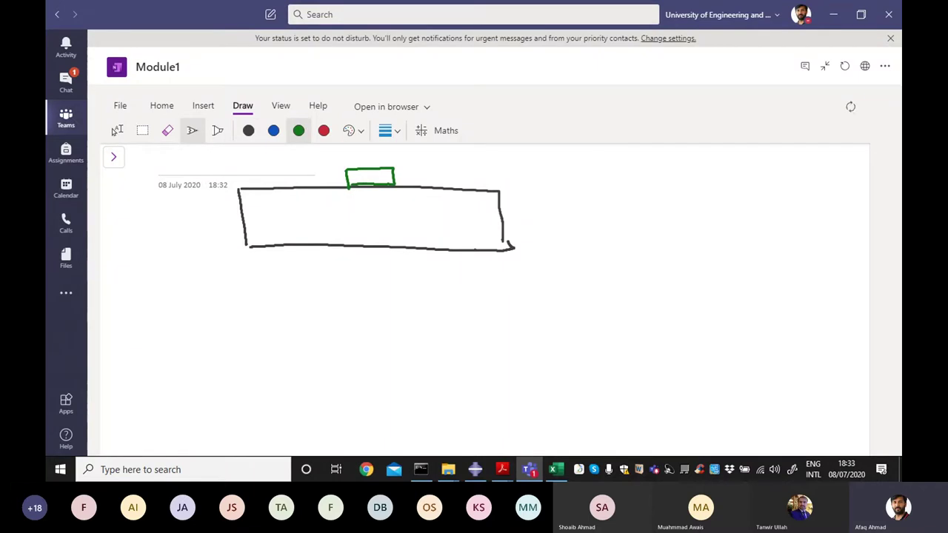
{"action": "mouse_move", "coordinate": [246, 249]}
{"action": "left_mouse_down"}
{"action": "mouse_move", "coordinate": [246, 269]}
{"action": "mouse_move", "coordinate": [249, 247]}
{"action": "mouse_move", "coordinate": [286, 251]}
{"action": "mouse_move", "coordinate": [287, 269]}
{"action": "mouse_move", "coordinate": [248, 269]}
{"action": "left_mouse_up"}
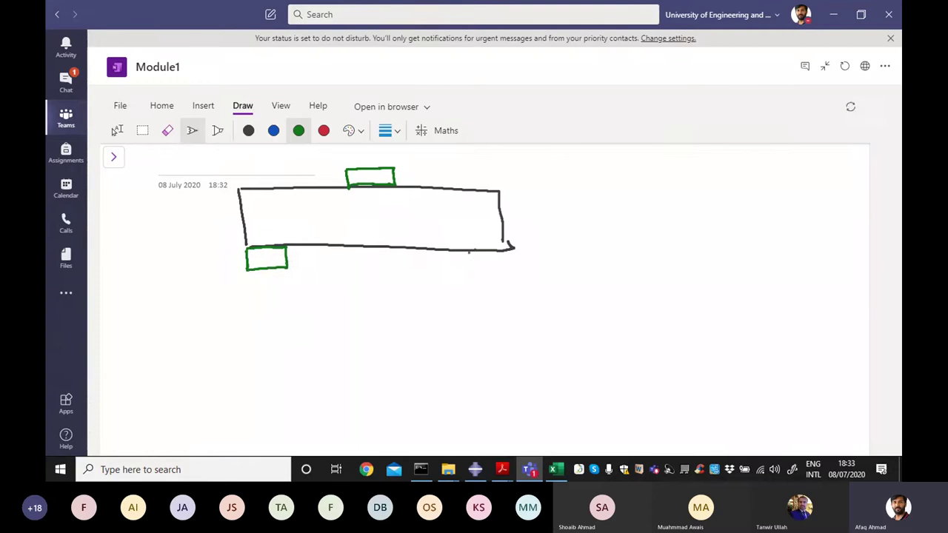
{"action": "mouse_move", "coordinate": [469, 252]}
{"action": "left_mouse_down"}
{"action": "mouse_move", "coordinate": [470, 273]}
{"action": "mouse_move", "coordinate": [508, 252]}
{"action": "mouse_move", "coordinate": [511, 271]}
{"action": "mouse_move", "coordinate": [469, 272]}
{"action": "left_mouse_up"}
Step: Draw four dotted red partition lines through the beam near the plates' inner edges, and mark the plate contact surfaces with red lines
{"action": "left_click", "coordinate": [324, 131]}
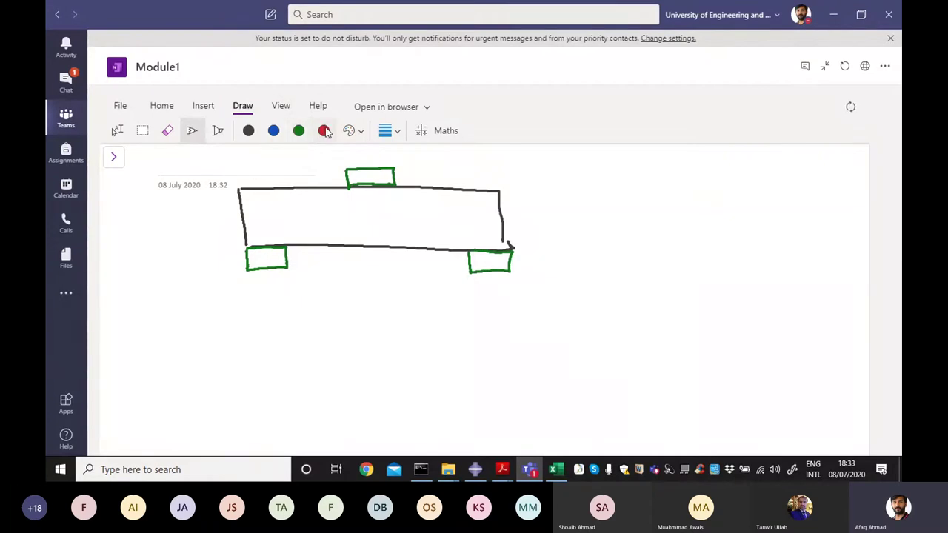
{"action": "left_click", "coordinate": [279, 193]}
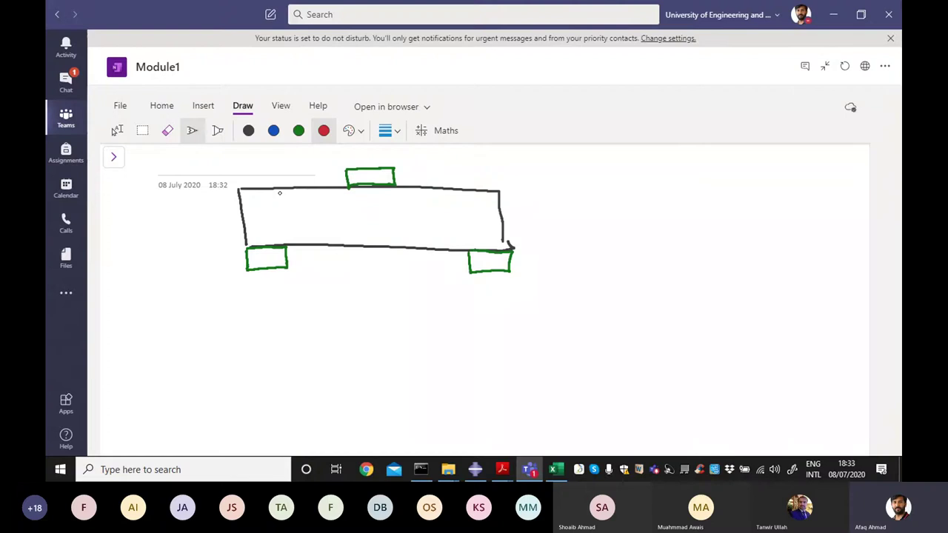
{"action": "left_click", "coordinate": [283, 202]}
{"action": "left_click_drag", "start_coordinate": [282, 211], "coordinate": [286, 242]}
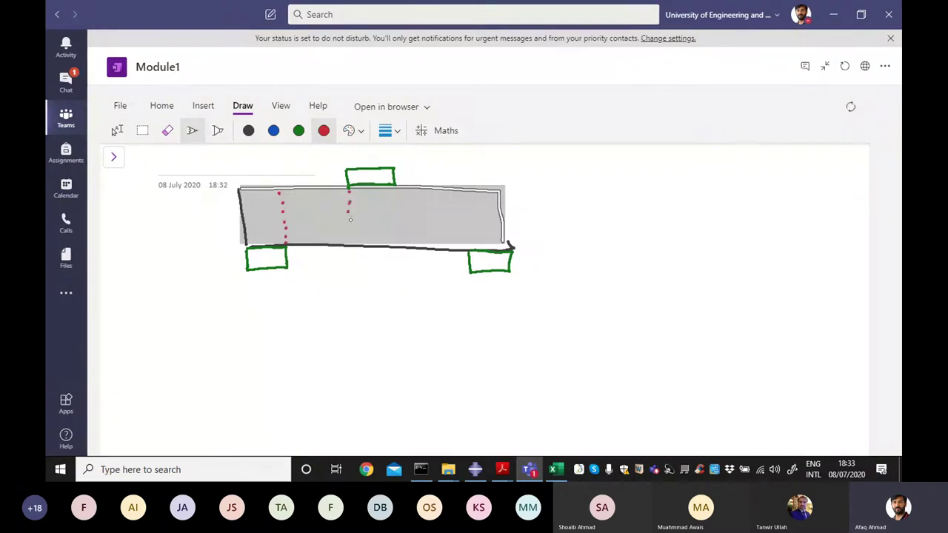
{"action": "left_click_drag", "start_coordinate": [350, 220], "coordinate": [354, 243]}
{"action": "left_click_drag", "start_coordinate": [398, 194], "coordinate": [398, 241]}
{"action": "left_click_drag", "start_coordinate": [462, 191], "coordinate": [466, 247]}
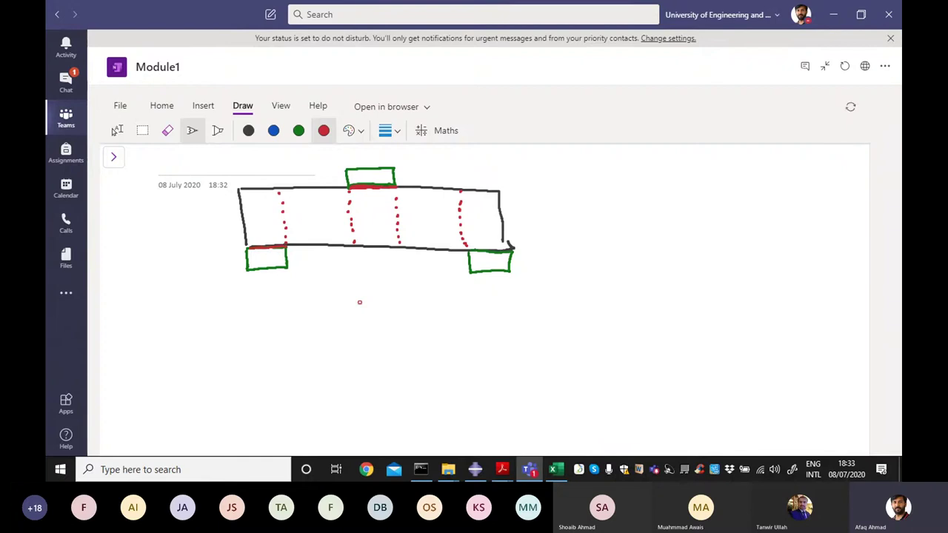
{"action": "left_click_drag", "start_coordinate": [251, 247], "coordinate": [241, 248]}
{"action": "left_click_drag", "start_coordinate": [469, 250], "coordinate": [503, 256]}
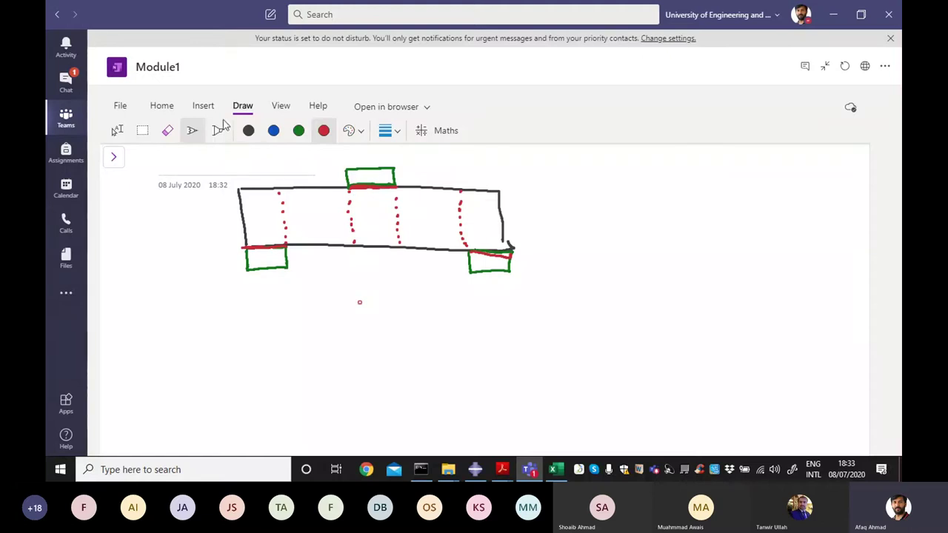
Step: Add a blue downward load arrow above the loading plate, a roller under the left support plate and a pin under the right
{"action": "left_click", "coordinate": [274, 130]}
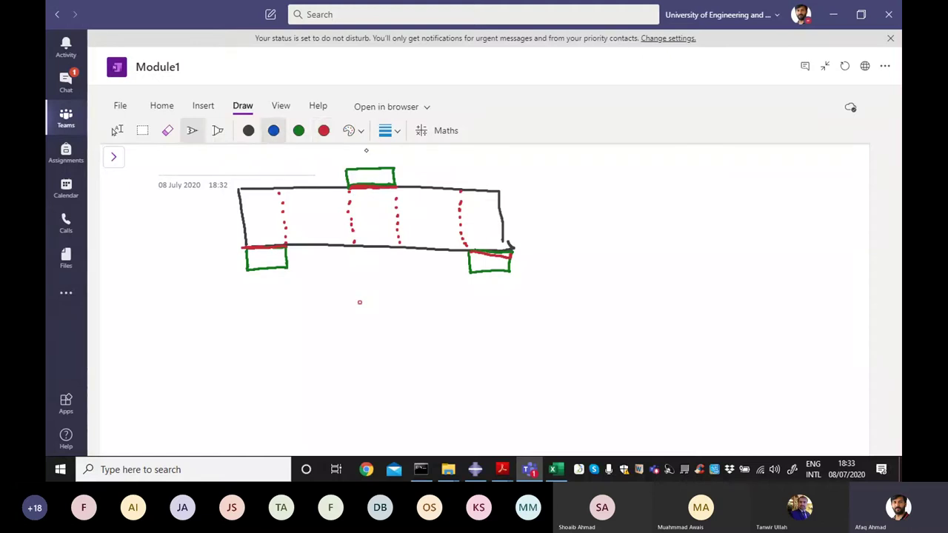
{"action": "left_click_drag", "start_coordinate": [366, 149], "coordinate": [369, 168]}
{"action": "mouse_move", "coordinate": [275, 285]}
{"action": "left_mouse_down"}
{"action": "mouse_move", "coordinate": [261, 294]}
{"action": "mouse_move", "coordinate": [278, 287]}
{"action": "mouse_move", "coordinate": [260, 310]}
{"action": "mouse_move", "coordinate": [290, 303]}
{"action": "mouse_move", "coordinate": [260, 313]}
{"action": "left_mouse_up"}
{"action": "mouse_move", "coordinate": [478, 300]}
{"action": "left_mouse_down"}
{"action": "mouse_move", "coordinate": [494, 287]}
{"action": "mouse_move", "coordinate": [516, 300]}
{"action": "mouse_move", "coordinate": [499, 312]}
{"action": "mouse_move", "coordinate": [472, 307]}
{"action": "left_mouse_up"}
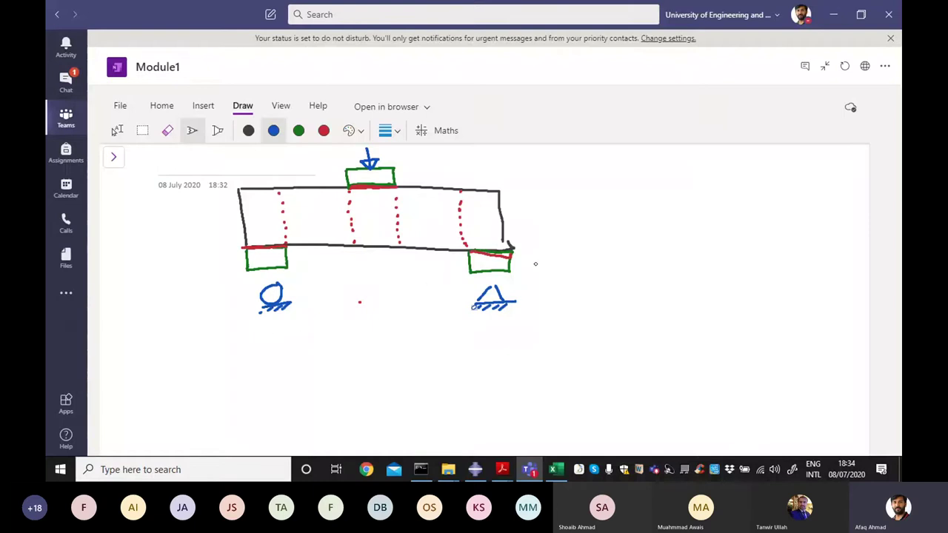
Step: Trace along the beam's bottom edge in blue and add a check mark beside each support symbol
{"action": "left_click_drag", "start_coordinate": [249, 247], "coordinate": [521, 248]}
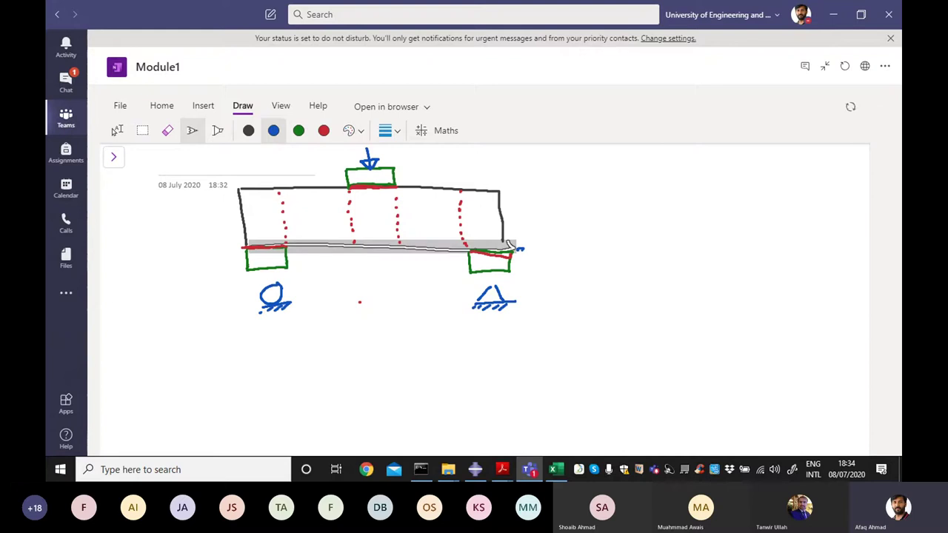
{"action": "left_click_drag", "start_coordinate": [524, 321], "coordinate": [556, 310]}
{"action": "left_click_drag", "start_coordinate": [233, 341], "coordinate": [279, 330]}
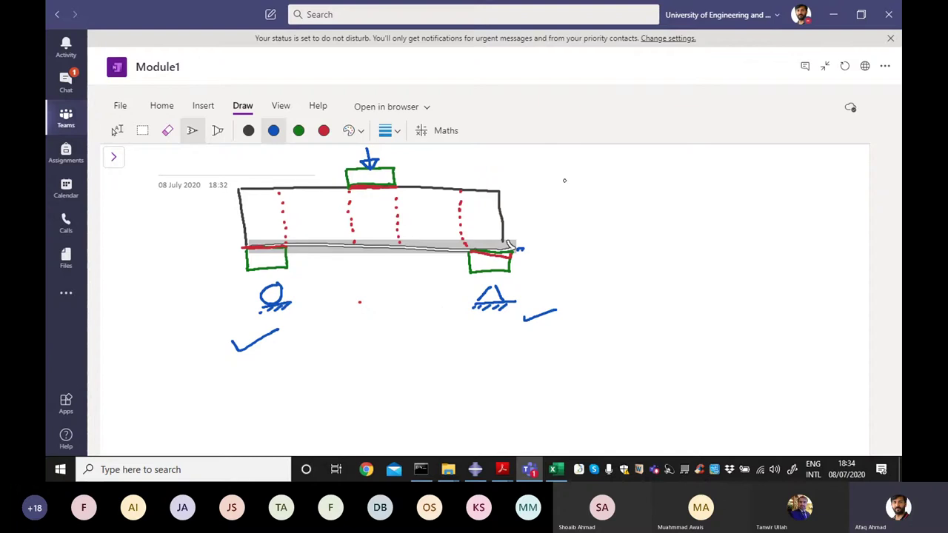
Step: Write the equilibrium equations ΣFy = 0 and ΣM = 0 beside the beam, and add a circle with cross marks next to them
{"action": "mouse_move", "coordinate": [597, 171]}
{"action": "left_mouse_down"}
{"action": "mouse_move", "coordinate": [582, 182]}
{"action": "mouse_move", "coordinate": [641, 190]}
{"action": "mouse_move", "coordinate": [630, 202]}
{"action": "mouse_move", "coordinate": [650, 181]}
{"action": "mouse_move", "coordinate": [672, 184]}
{"action": "left_mouse_up"}
{"action": "left_click", "coordinate": [680, 186]}
{"action": "left_click_drag", "start_coordinate": [663, 191], "coordinate": [688, 184]}
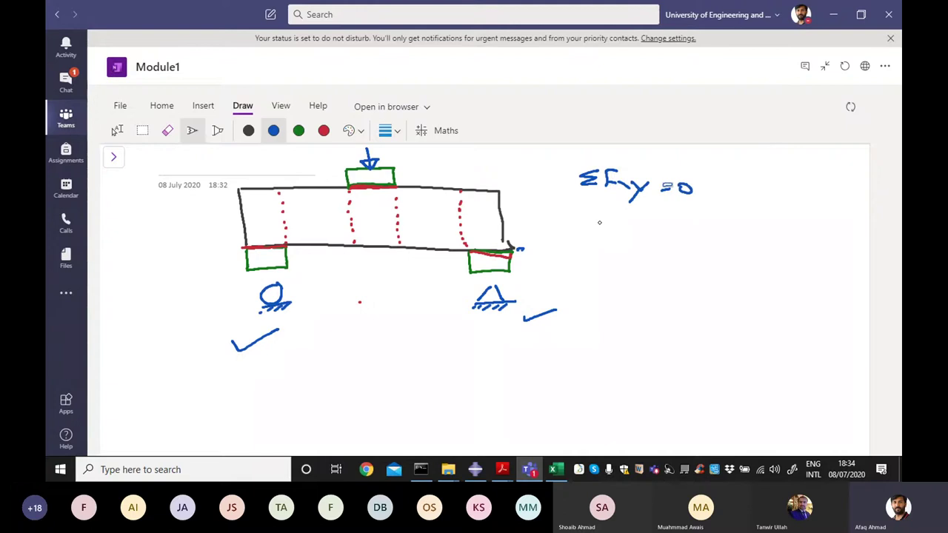
{"action": "mouse_move", "coordinate": [604, 218]}
{"action": "left_mouse_down"}
{"action": "mouse_move", "coordinate": [594, 226]}
{"action": "mouse_move", "coordinate": [606, 234]}
{"action": "mouse_move", "coordinate": [677, 231]}
{"action": "left_mouse_up"}
{"action": "left_click_drag", "start_coordinate": [665, 236], "coordinate": [677, 236]}
{"action": "left_click_drag", "start_coordinate": [697, 225], "coordinate": [695, 226]}
{"action": "mouse_move", "coordinate": [788, 207]}
{"action": "left_mouse_down"}
{"action": "mouse_move", "coordinate": [807, 222]}
{"action": "mouse_move", "coordinate": [790, 222]}
{"action": "left_mouse_up"}
{"action": "mouse_move", "coordinate": [818, 194]}
{"action": "left_mouse_down"}
{"action": "mouse_move", "coordinate": [780, 197]}
{"action": "mouse_move", "coordinate": [828, 202]}
{"action": "mouse_move", "coordinate": [836, 235]}
{"action": "mouse_move", "coordinate": [811, 246]}
{"action": "left_mouse_up"}
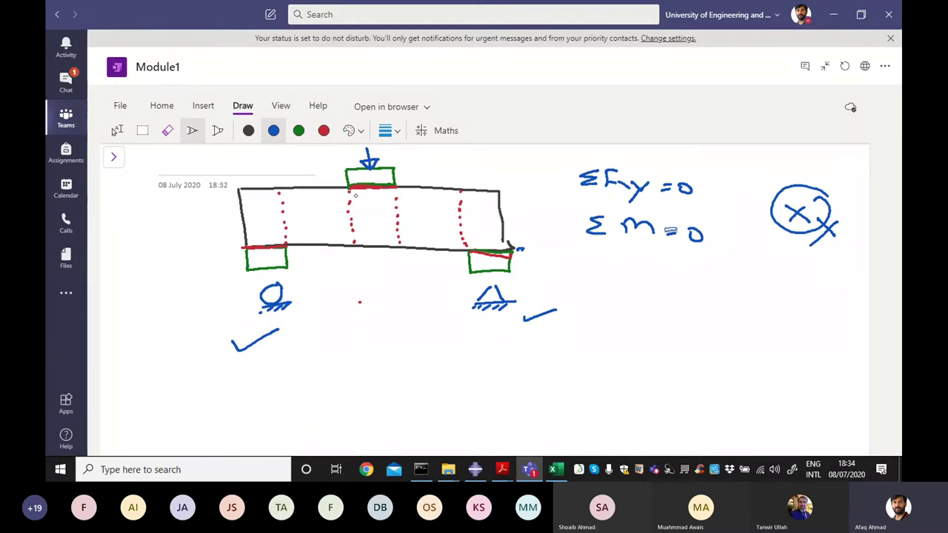
Step: Hatch the loading plate in purple with a leader line, and hatch the beam segment beneath it in red
{"action": "left_click", "coordinate": [362, 131]}
{"action": "left_click", "coordinate": [364, 194]}
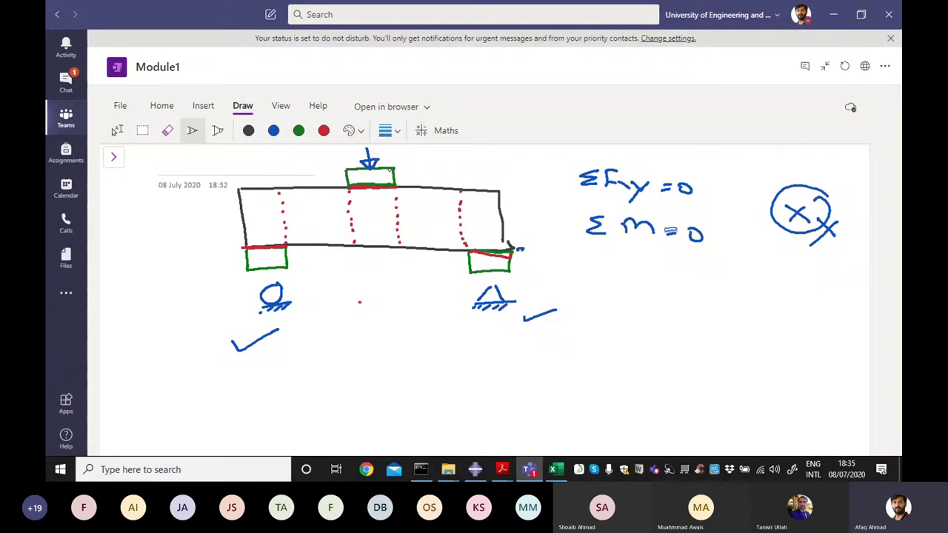
{"action": "left_click_drag", "start_coordinate": [385, 177], "coordinate": [439, 158]}
{"action": "left_click_drag", "start_coordinate": [355, 180], "coordinate": [380, 171]}
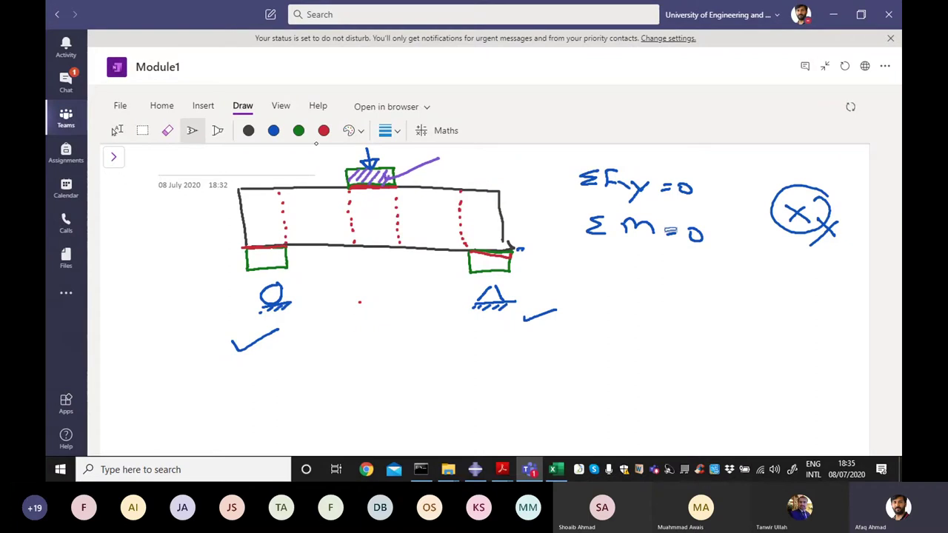
{"action": "left_click", "coordinate": [324, 130]}
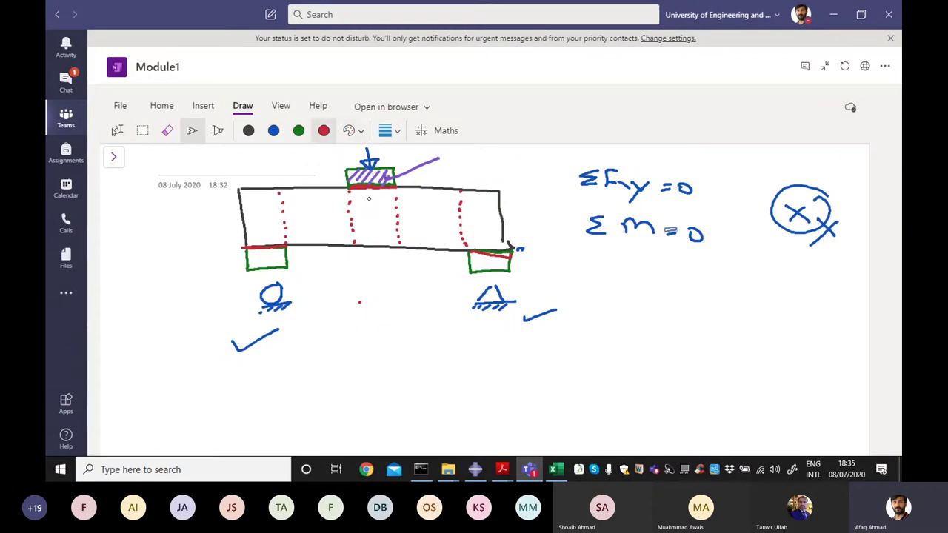
{"action": "mouse_move", "coordinate": [366, 191]}
{"action": "left_mouse_down"}
{"action": "mouse_move", "coordinate": [354, 206]}
{"action": "mouse_move", "coordinate": [384, 243]}
{"action": "left_mouse_up"}
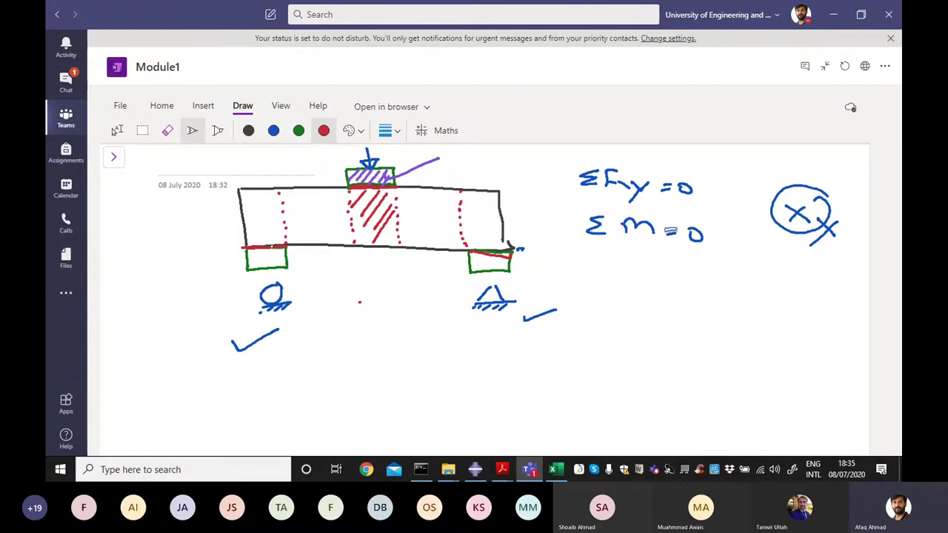
{"action": "left_click_drag", "start_coordinate": [272, 246], "coordinate": [225, 241]}
{"action": "left_click", "coordinate": [360, 130]}
{"action": "left_click", "coordinate": [366, 197]}
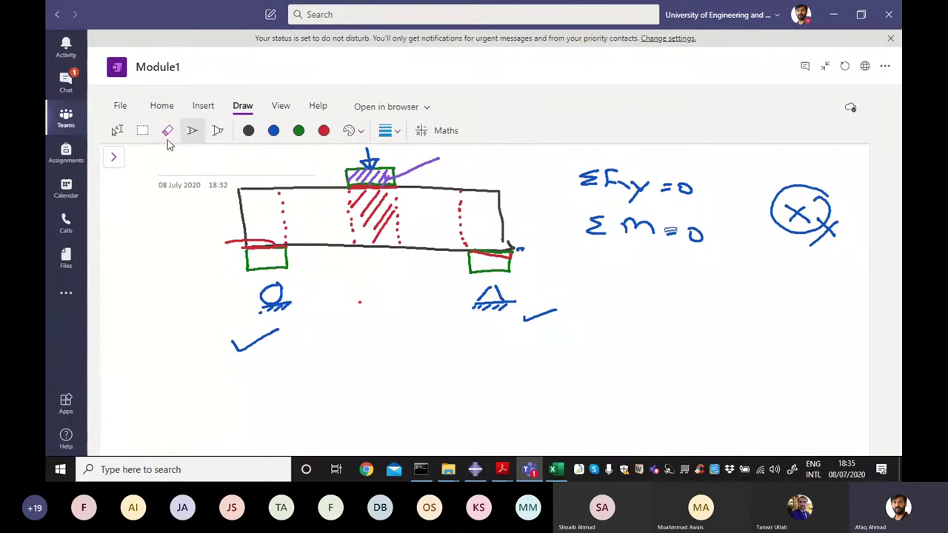
{"action": "left_click", "coordinate": [167, 130]}
{"action": "left_click_drag", "start_coordinate": [236, 241], "coordinate": [260, 227]}
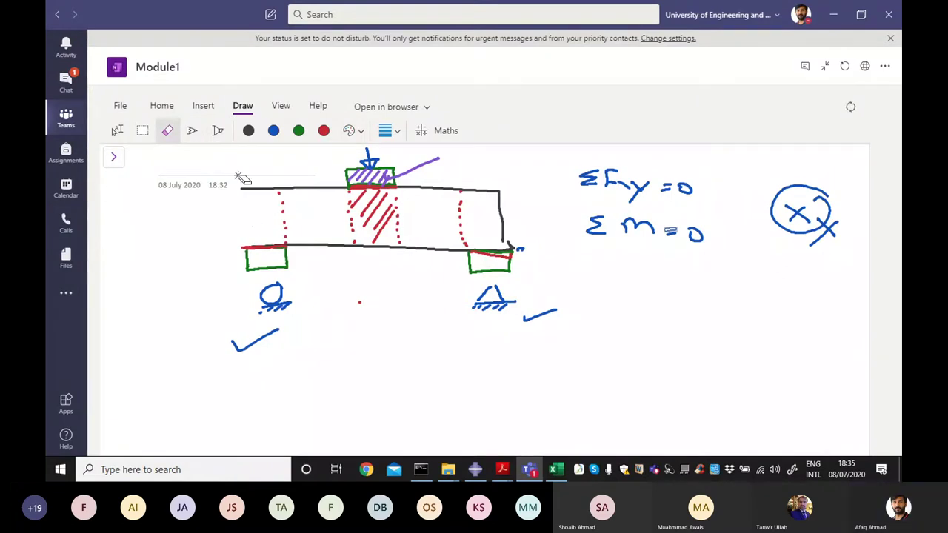
Step: Redraw the beam's left edge in purple and label the beam surface at both supports M with purple leader lines
{"action": "left_click", "coordinate": [360, 134]}
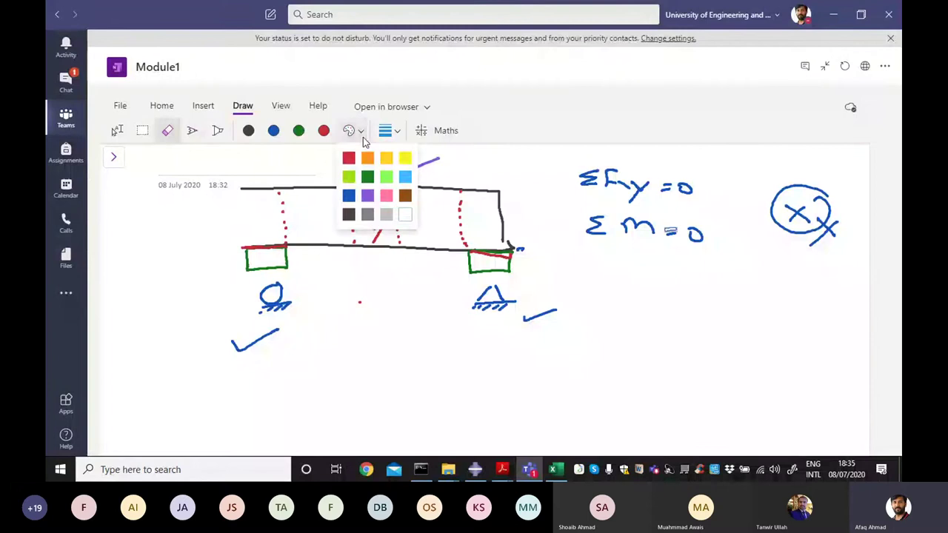
{"action": "left_click", "coordinate": [368, 195]}
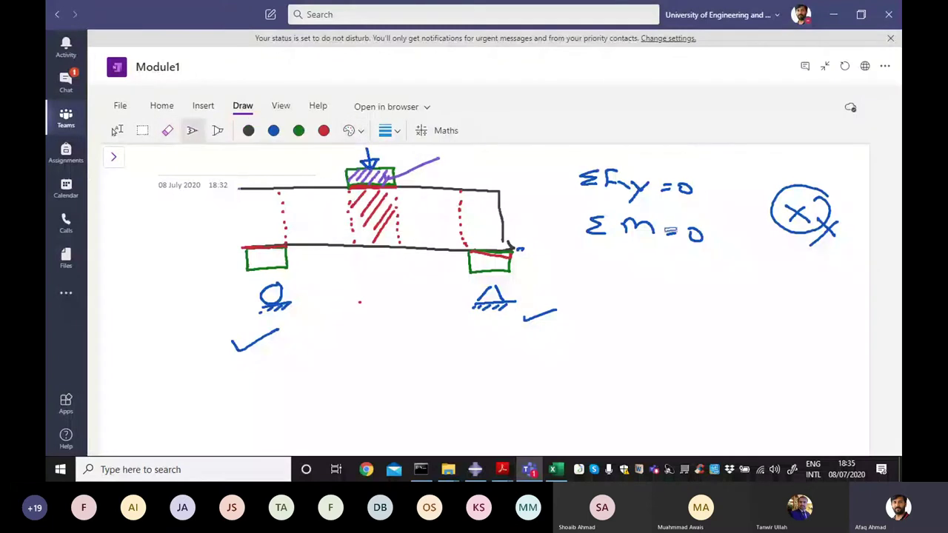
{"action": "mouse_move", "coordinate": [240, 190]}
{"action": "left_mouse_down"}
{"action": "mouse_move", "coordinate": [244, 246]}
{"action": "mouse_move", "coordinate": [200, 222]}
{"action": "mouse_move", "coordinate": [208, 228]}
{"action": "mouse_move", "coordinate": [215, 216]}
{"action": "mouse_move", "coordinate": [220, 233]}
{"action": "left_mouse_up"}
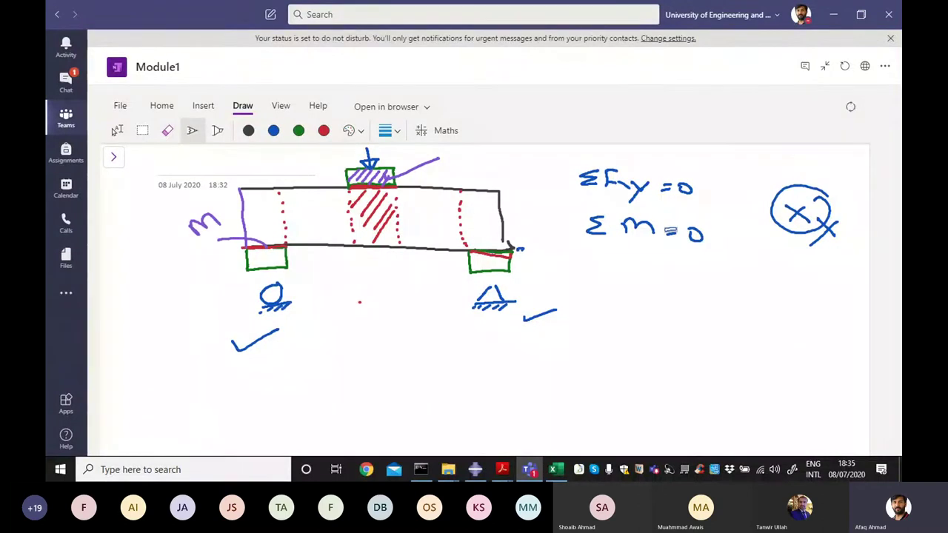
{"action": "mouse_move", "coordinate": [492, 249]}
{"action": "left_mouse_down"}
{"action": "mouse_move", "coordinate": [552, 220]}
{"action": "mouse_move", "coordinate": [547, 205]}
{"action": "mouse_move", "coordinate": [573, 211]}
{"action": "left_mouse_up"}
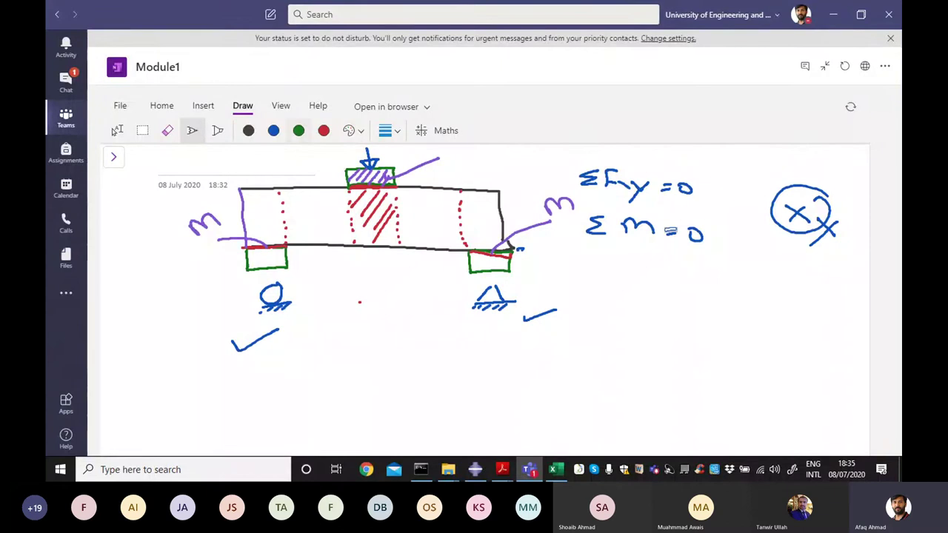
Step: Label the contact surfaces of both support plates S with green leader lines
{"action": "left_click", "coordinate": [298, 131]}
{"action": "mouse_move", "coordinate": [285, 248]}
{"action": "left_mouse_down"}
{"action": "mouse_move", "coordinate": [246, 273]}
{"action": "mouse_move", "coordinate": [220, 294]}
{"action": "left_mouse_up"}
{"action": "left_click_drag", "start_coordinate": [215, 284], "coordinate": [201, 304]}
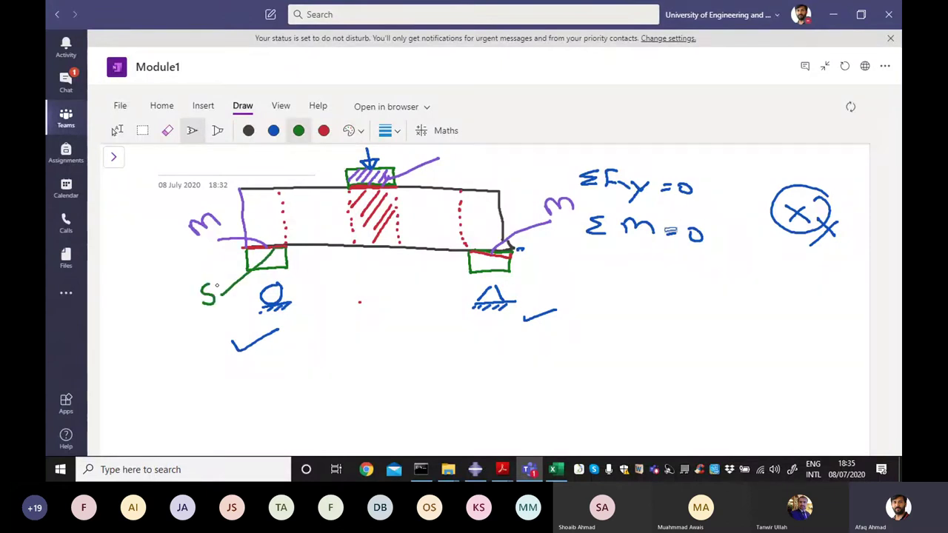
{"action": "left_click_drag", "start_coordinate": [508, 256], "coordinate": [548, 279]}
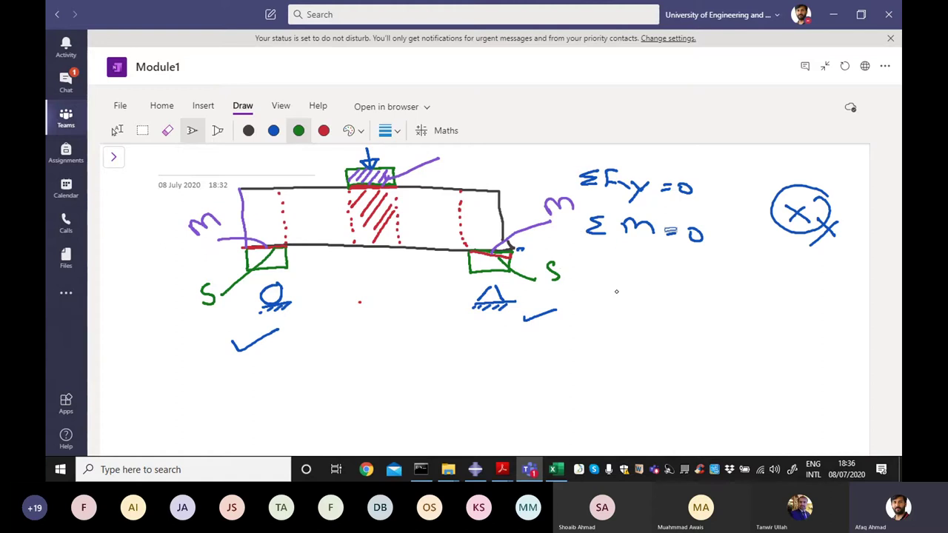
Step: Write the headings "Master =" and "Salve =" in green below the equilibrium equations
{"action": "mouse_move", "coordinate": [615, 286]}
{"action": "left_mouse_down"}
{"action": "mouse_move", "coordinate": [614, 305]}
{"action": "mouse_move", "coordinate": [628, 289]}
{"action": "mouse_move", "coordinate": [663, 308]}
{"action": "mouse_move", "coordinate": [696, 305]}
{"action": "mouse_move", "coordinate": [707, 292]}
{"action": "left_mouse_up"}
{"action": "left_click_drag", "start_coordinate": [708, 299], "coordinate": [720, 306]}
{"action": "left_click_drag", "start_coordinate": [726, 305], "coordinate": [741, 291]}
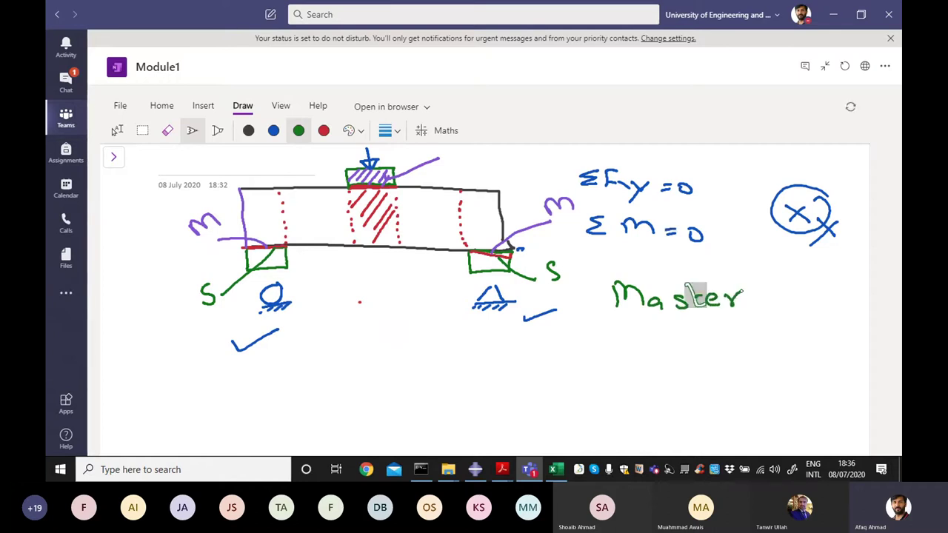
{"action": "mouse_move", "coordinate": [651, 343]}
{"action": "left_mouse_down"}
{"action": "mouse_move", "coordinate": [636, 363]}
{"action": "mouse_move", "coordinate": [702, 363]}
{"action": "mouse_move", "coordinate": [716, 354]}
{"action": "mouse_move", "coordinate": [729, 363]}
{"action": "left_mouse_up"}
{"action": "left_click", "coordinate": [732, 360]}
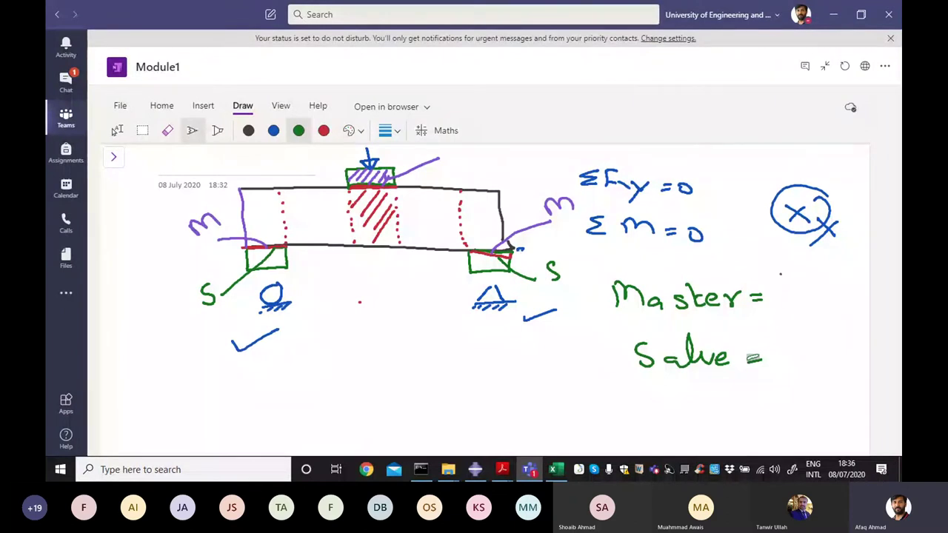
Step: Write LP and BC beside Master, BC and SP beside Salve, and join each vertical pair with a double-headed arrow
{"action": "left_click_drag", "start_coordinate": [780, 273], "coordinate": [802, 289]}
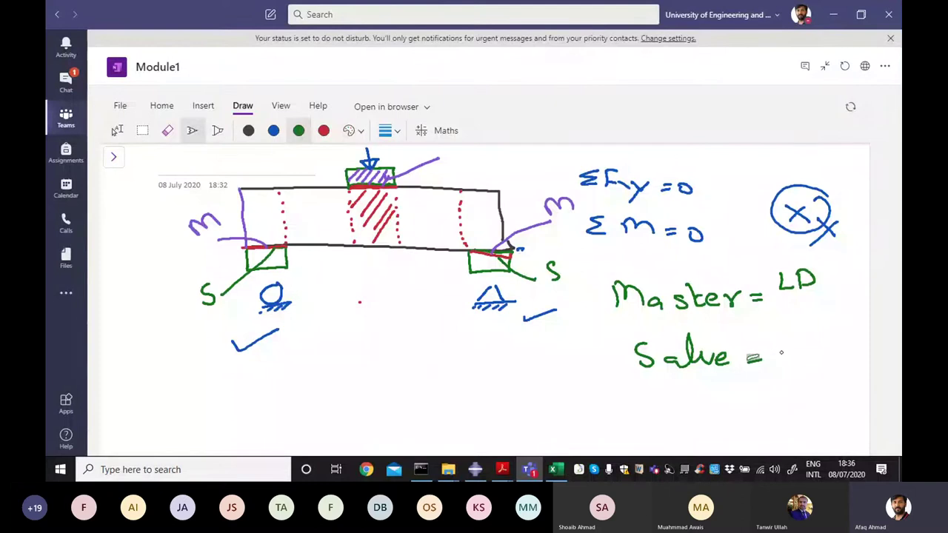
{"action": "mouse_move", "coordinate": [778, 343]}
{"action": "left_mouse_down"}
{"action": "mouse_move", "coordinate": [779, 365]}
{"action": "mouse_move", "coordinate": [815, 363]}
{"action": "left_mouse_up"}
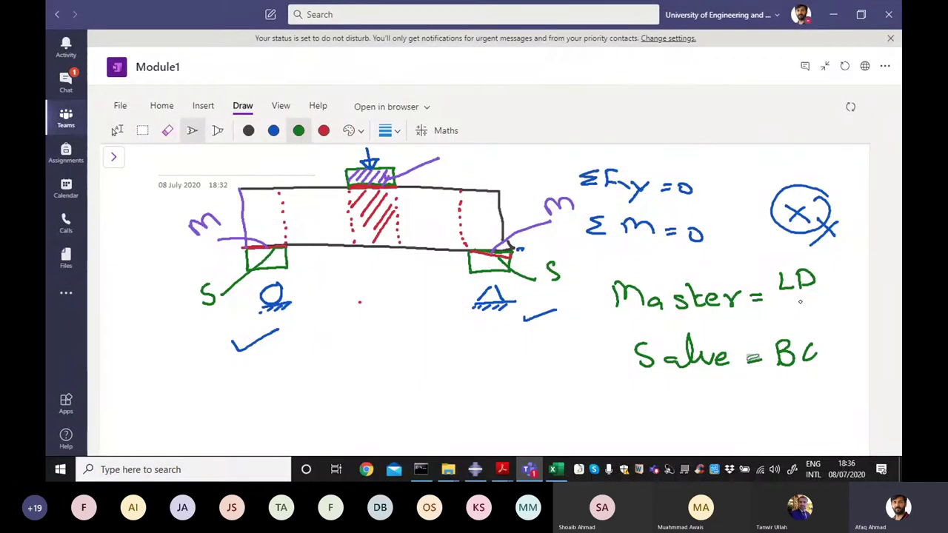
{"action": "mouse_move", "coordinate": [799, 301]}
{"action": "left_mouse_down"}
{"action": "mouse_move", "coordinate": [804, 329]}
{"action": "mouse_move", "coordinate": [800, 294]}
{"action": "mouse_move", "coordinate": [809, 305]}
{"action": "left_mouse_up"}
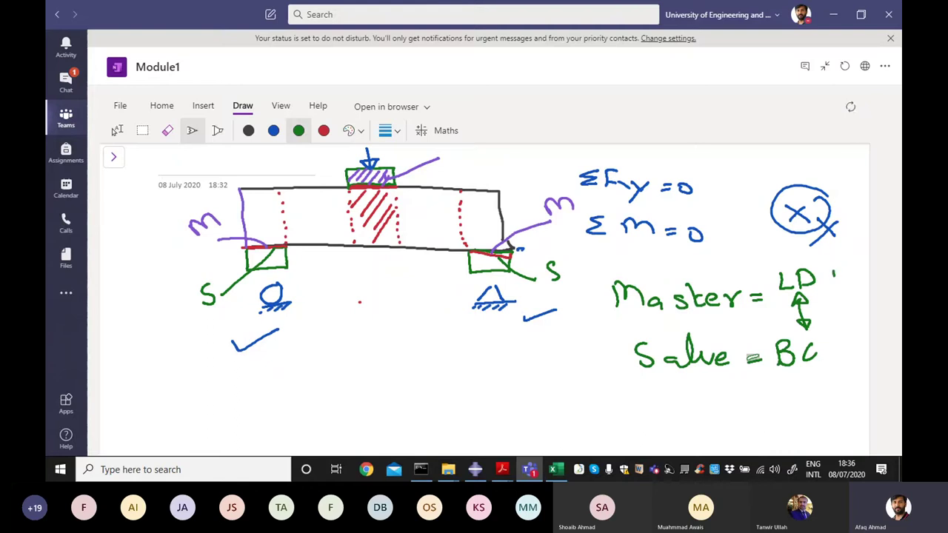
{"action": "left_click_drag", "start_coordinate": [833, 268], "coordinate": [835, 284]}
{"action": "mouse_move", "coordinate": [833, 270]}
{"action": "left_mouse_down"}
{"action": "mouse_move", "coordinate": [835, 288]}
{"action": "mouse_move", "coordinate": [862, 287]}
{"action": "mouse_move", "coordinate": [852, 323]}
{"action": "mouse_move", "coordinate": [852, 292]}
{"action": "left_mouse_up"}
{"action": "left_click_drag", "start_coordinate": [852, 292], "coordinate": [860, 306]}
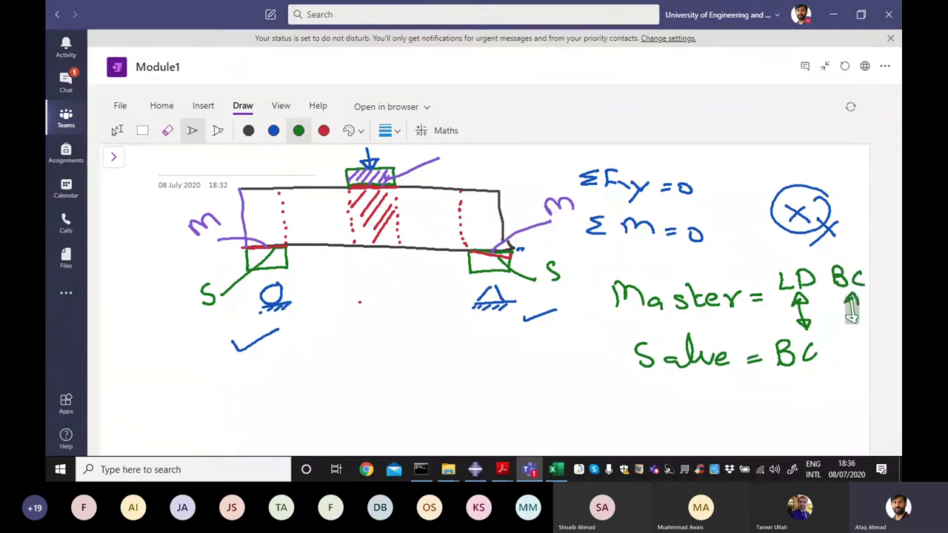
{"action": "mouse_move", "coordinate": [852, 338]}
{"action": "left_mouse_down"}
{"action": "mouse_move", "coordinate": [841, 354]}
{"action": "mouse_move", "coordinate": [858, 360]}
{"action": "mouse_move", "coordinate": [859, 349]}
{"action": "left_mouse_up"}
Step: Switch to Abaqus/CAE and cancel the pending constraint
{"action": "left_click", "coordinate": [835, 13]}
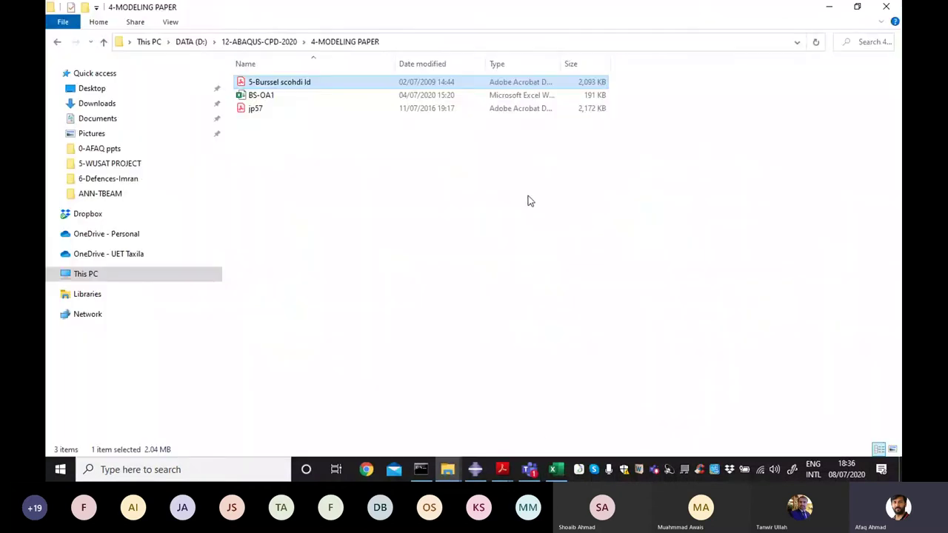
{"action": "left_click", "coordinate": [478, 469]}
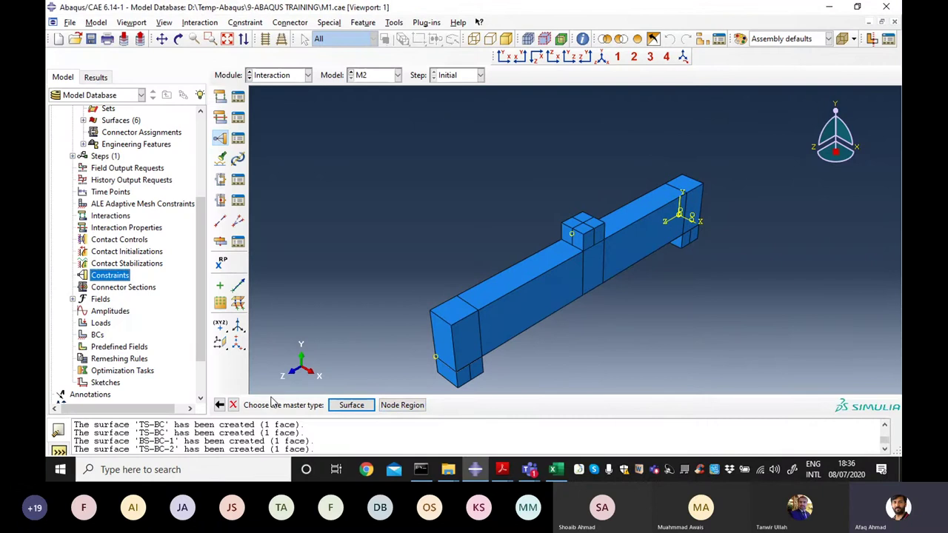
{"action": "left_click", "coordinate": [232, 405]}
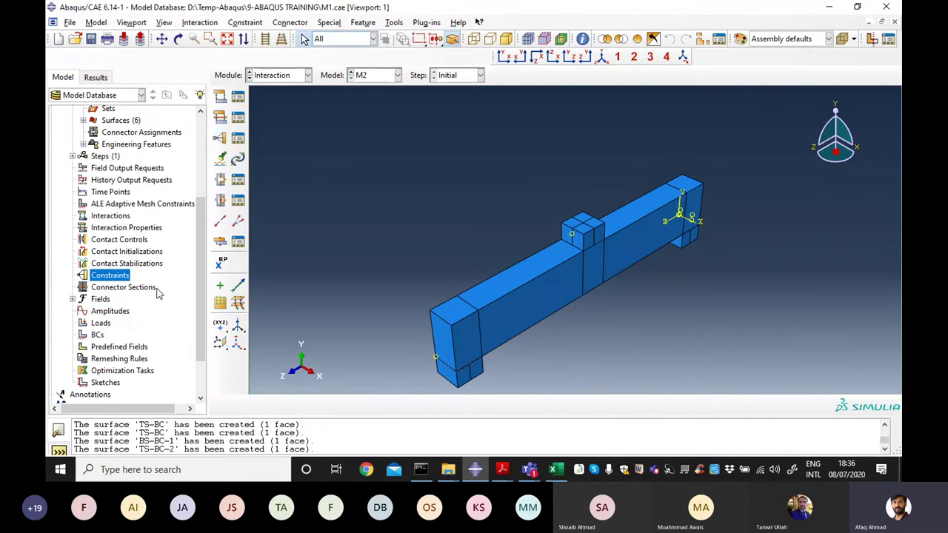
Step: Begin a tie constraint named after the load plate, with Surface as the master type
{"action": "double_click", "coordinate": [109, 277]}
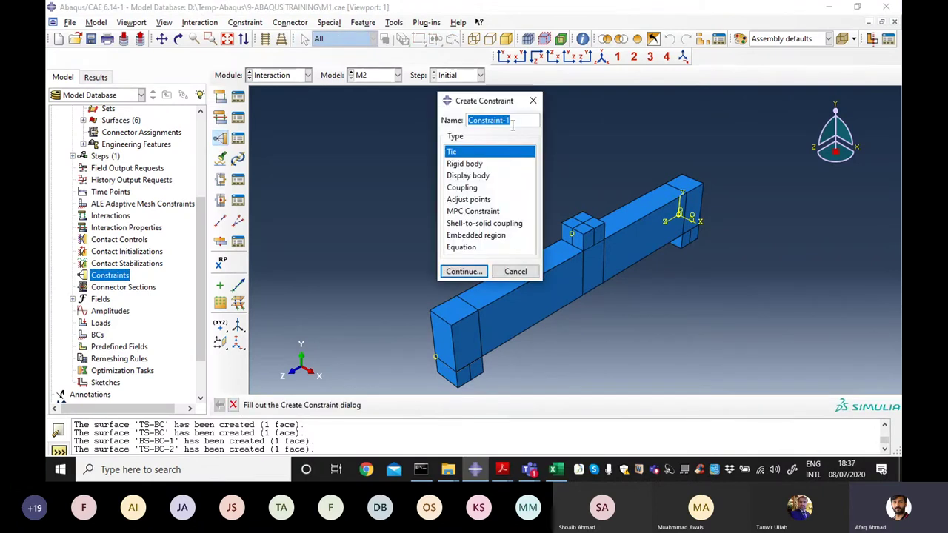
{"action": "left_click_drag", "start_coordinate": [512, 126], "coordinate": [459, 123]}
{"action": "key", "text": "BackSpace"}
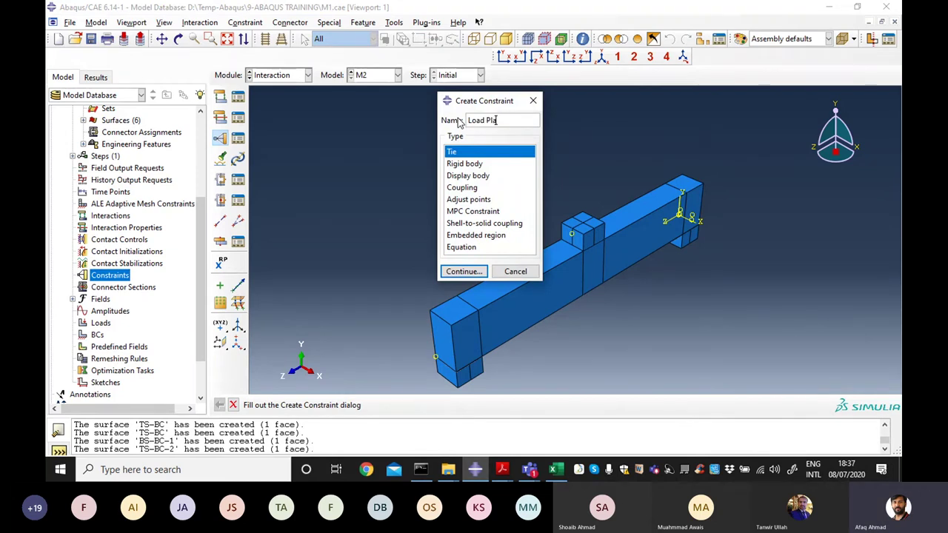
{"action": "left_click", "coordinate": [463, 271]}
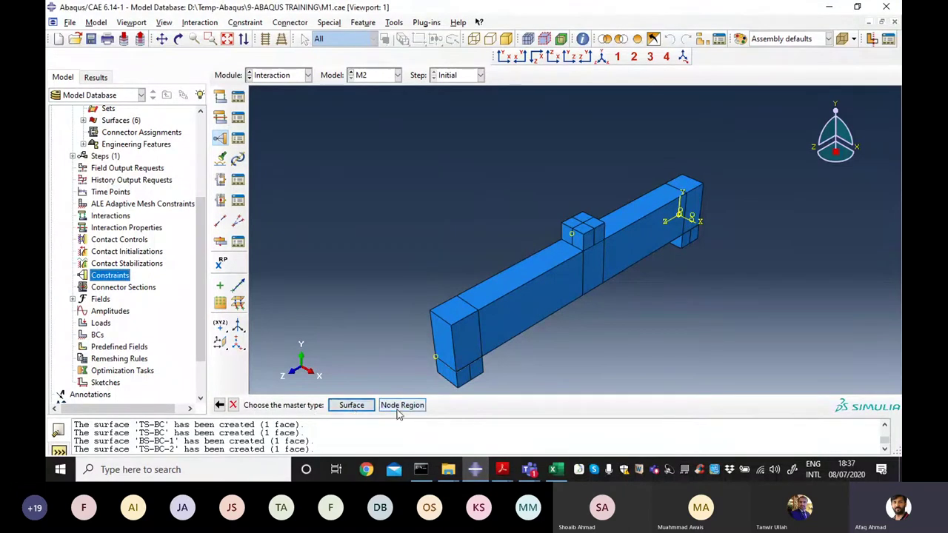
{"action": "left_click", "coordinate": [352, 405]}
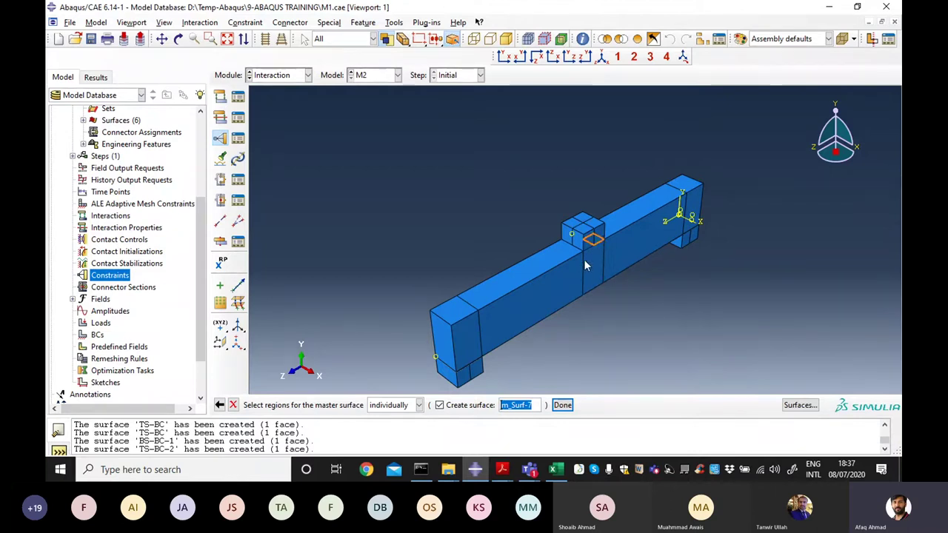
Step: Expand the assembly's surfaces in the model tree and bring up the full list of eligible master surfaces
{"action": "scroll", "coordinate": [194, 217], "scroll_direction": "up", "scroll_amount": 2}
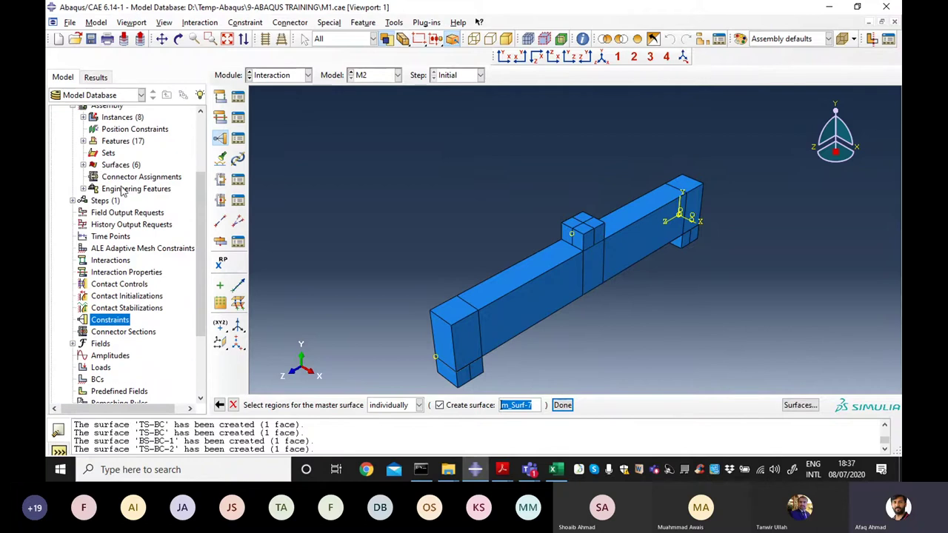
{"action": "left_click", "coordinate": [83, 165]}
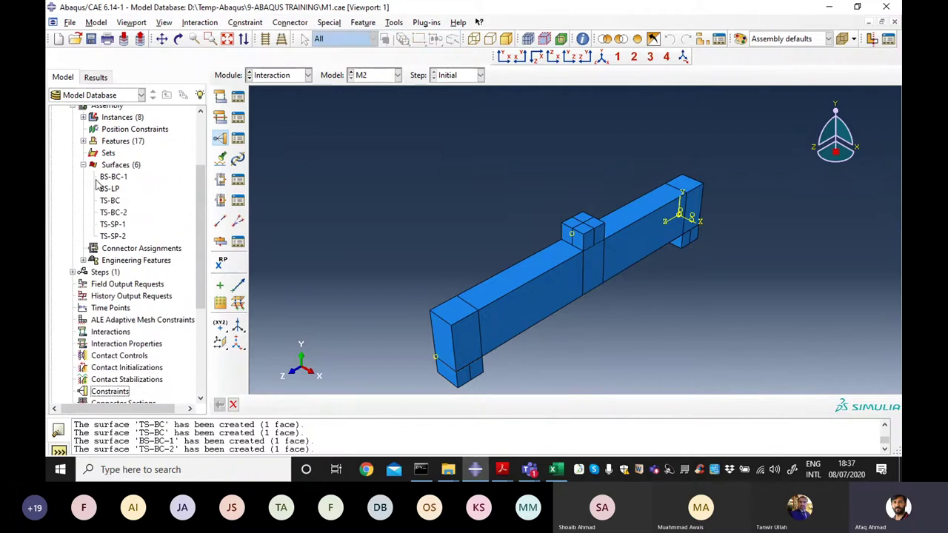
{"action": "left_click", "coordinate": [220, 404]}
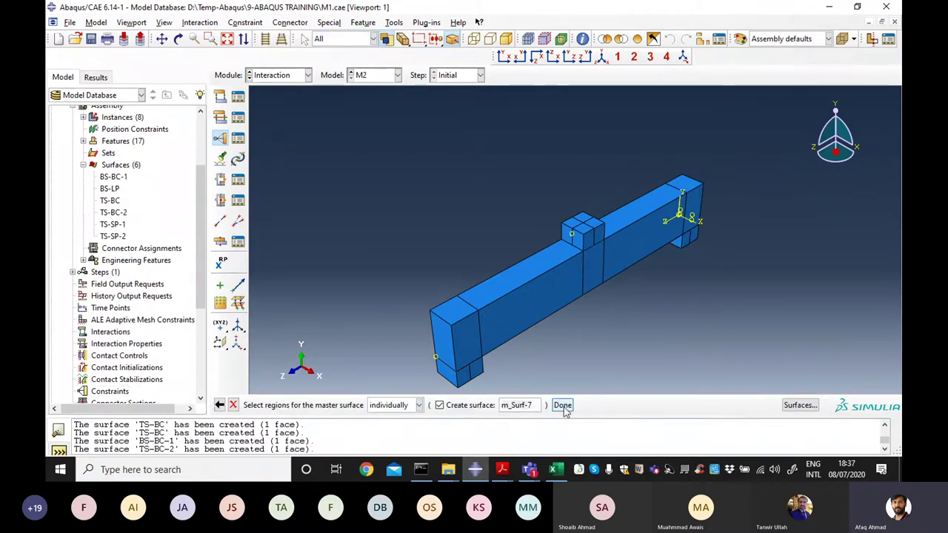
{"action": "left_click", "coordinate": [800, 405]}
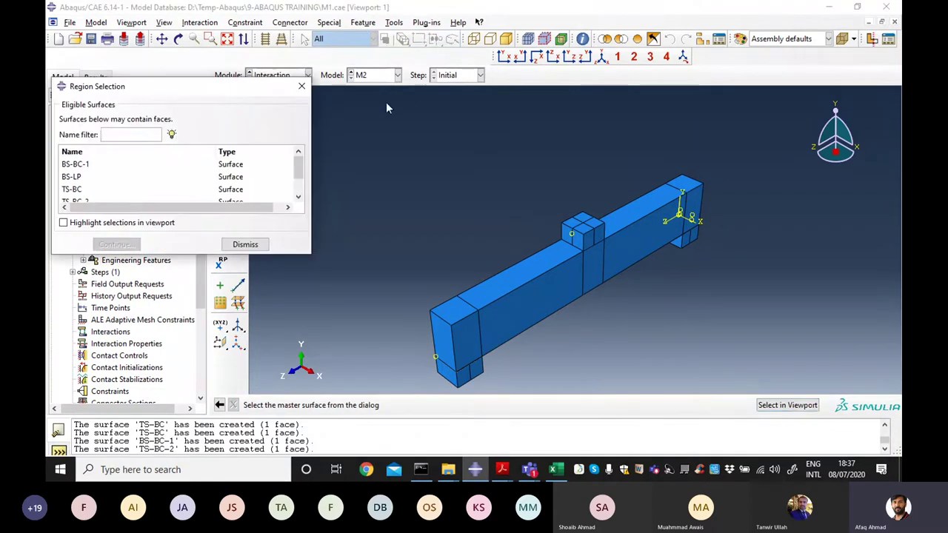
{"action": "left_click_drag", "start_coordinate": [311, 253], "coordinate": [381, 345]}
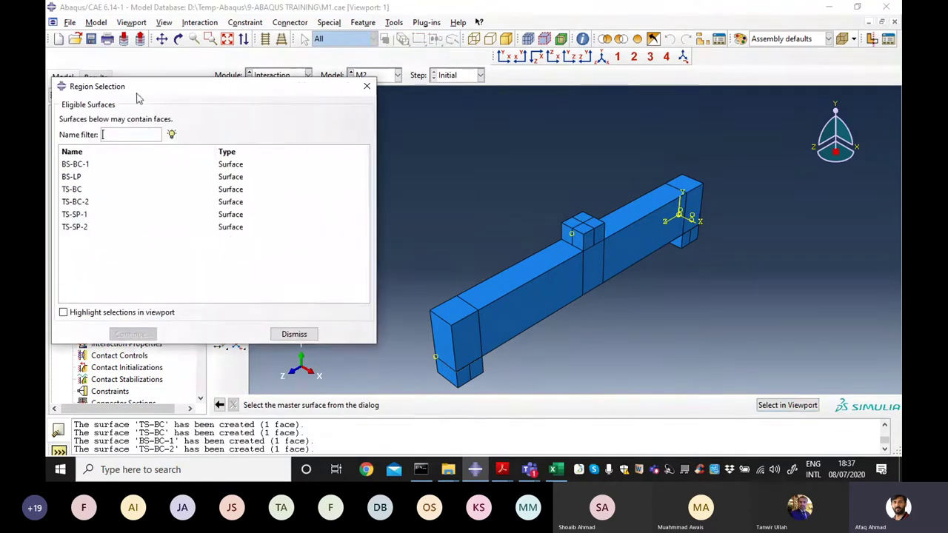
{"action": "left_click_drag", "start_coordinate": [138, 95], "coordinate": [400, 96]}
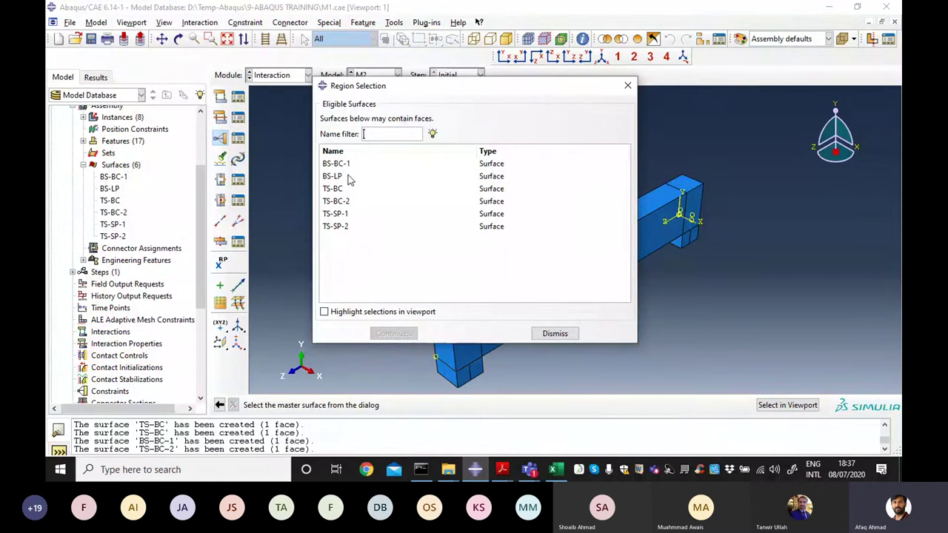
{"action": "left_click_drag", "start_coordinate": [446, 87], "coordinate": [513, 98]}
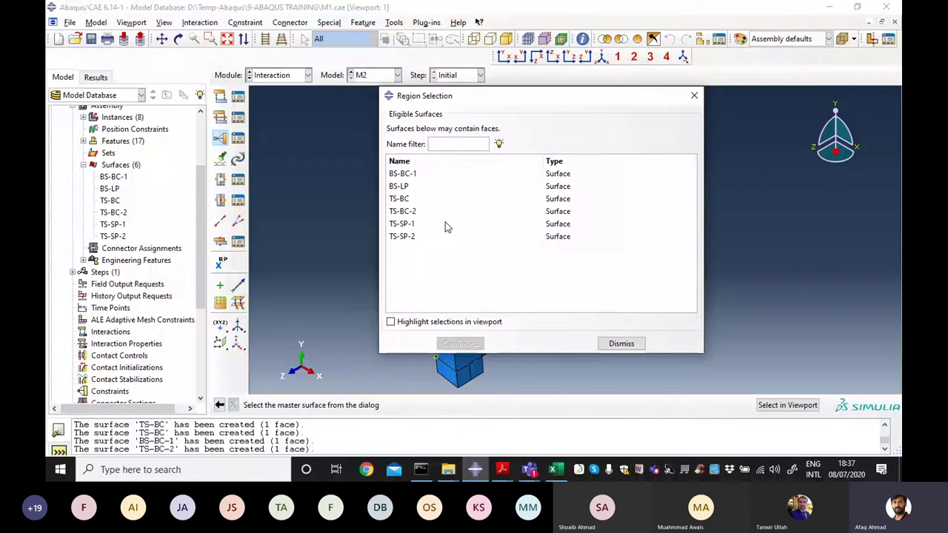
Step: Choose BS-LP as the master surface with viewport highlighting enabled, and set the slave type to Surface
{"action": "left_click", "coordinate": [402, 188]}
{"action": "left_click_drag", "start_coordinate": [551, 104], "coordinate": [278, 94]}
{"action": "left_click", "coordinate": [117, 310]}
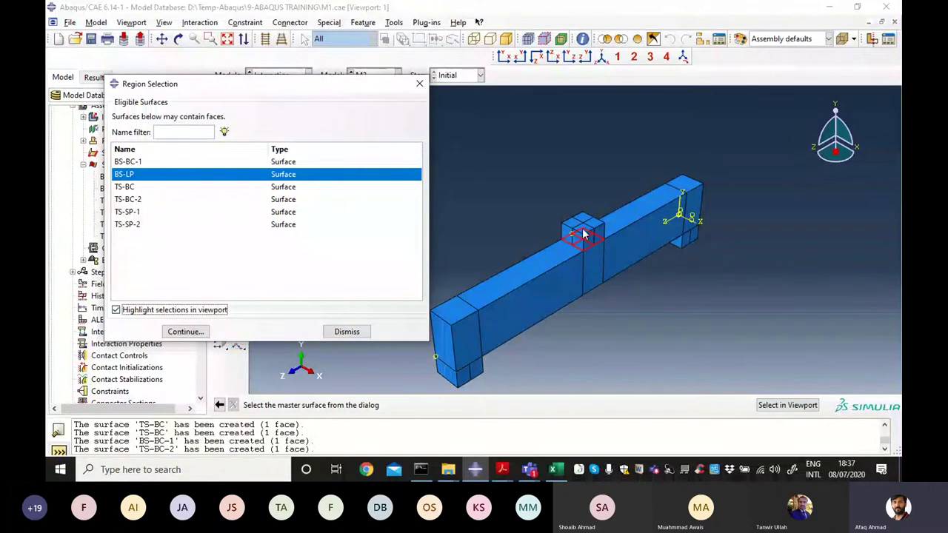
{"action": "left_click", "coordinate": [198, 333]}
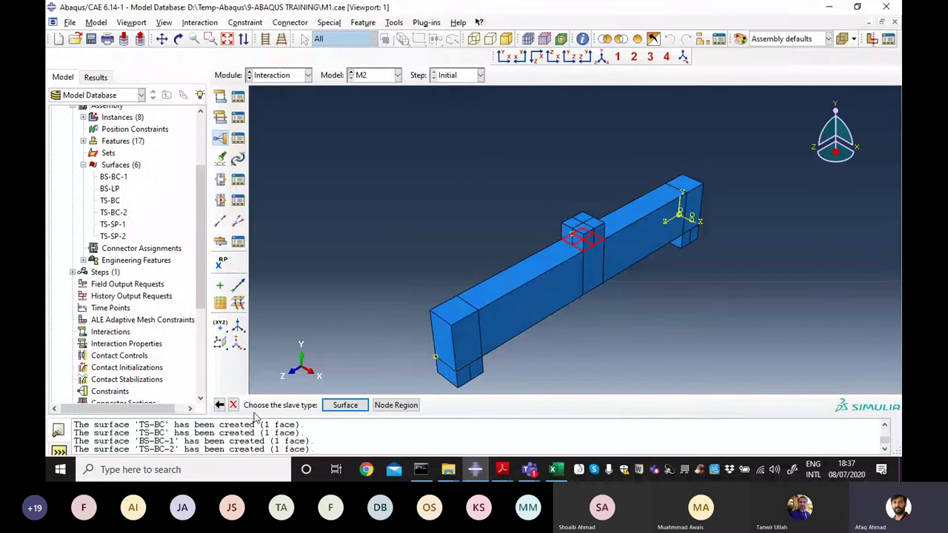
{"action": "left_click", "coordinate": [342, 408]}
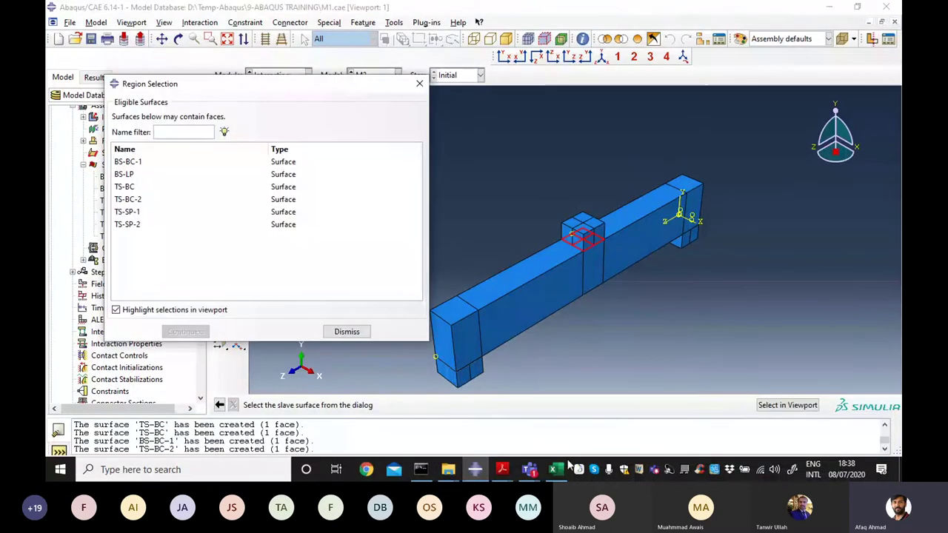
Step: Switch to the Teams notebook to review the master and slave pairs on the sketch, and return to Abaqus
{"action": "left_click", "coordinate": [466, 419]}
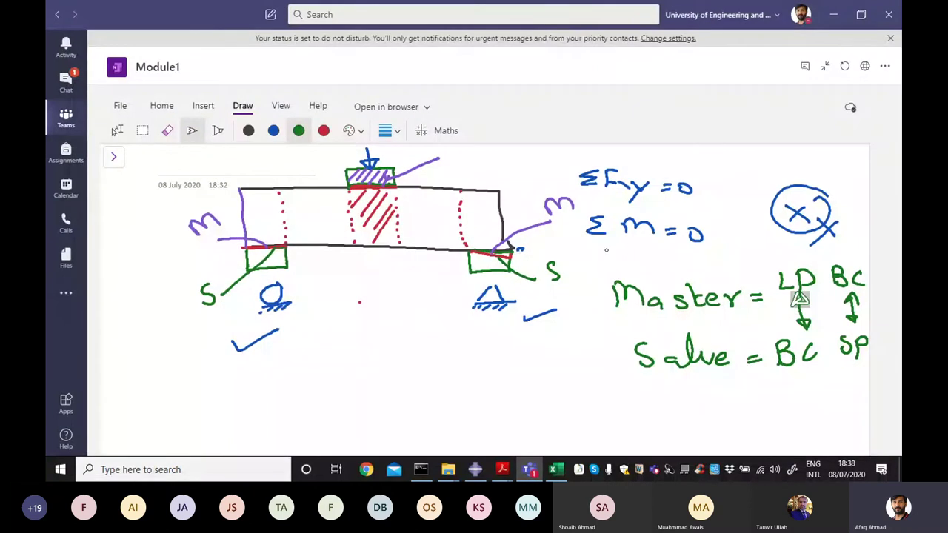
{"action": "left_click_drag", "start_coordinate": [666, 353], "coordinate": [695, 332]}
{"action": "mouse_move", "coordinate": [665, 388]}
{"action": "left_mouse_down"}
{"action": "mouse_move", "coordinate": [650, 406]}
{"action": "mouse_move", "coordinate": [706, 405]}
{"action": "mouse_move", "coordinate": [720, 392]}
{"action": "mouse_move", "coordinate": [743, 405]}
{"action": "left_mouse_up"}
{"action": "key", "text": "alt+Tab"}
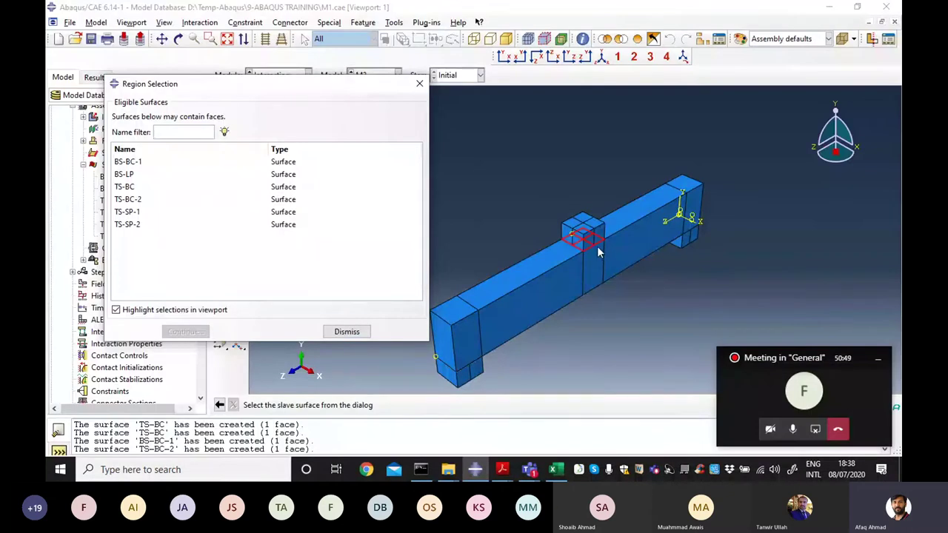
Step: Try TS-BC as the slave surface, and cancel the constraint
{"action": "left_click", "coordinate": [126, 189]}
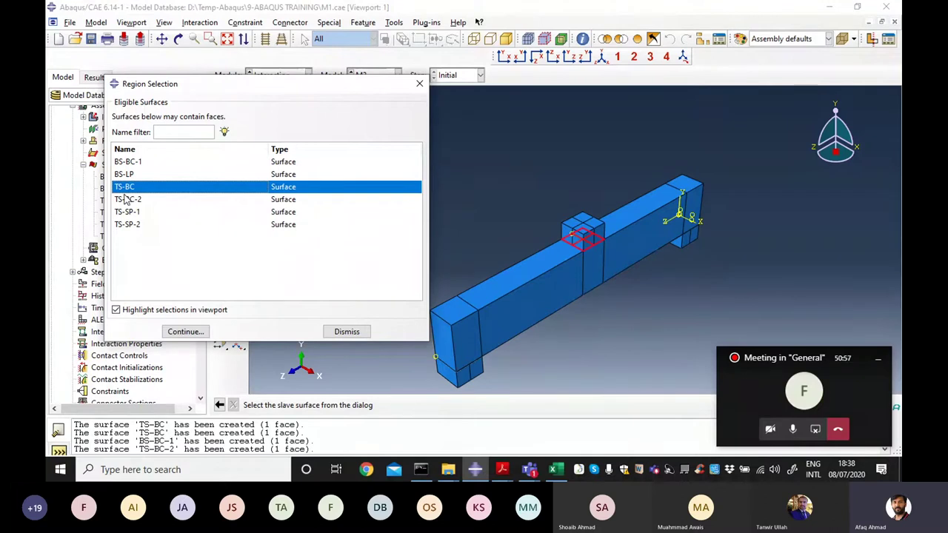
{"action": "left_click_drag", "start_coordinate": [236, 83], "coordinate": [352, 88]}
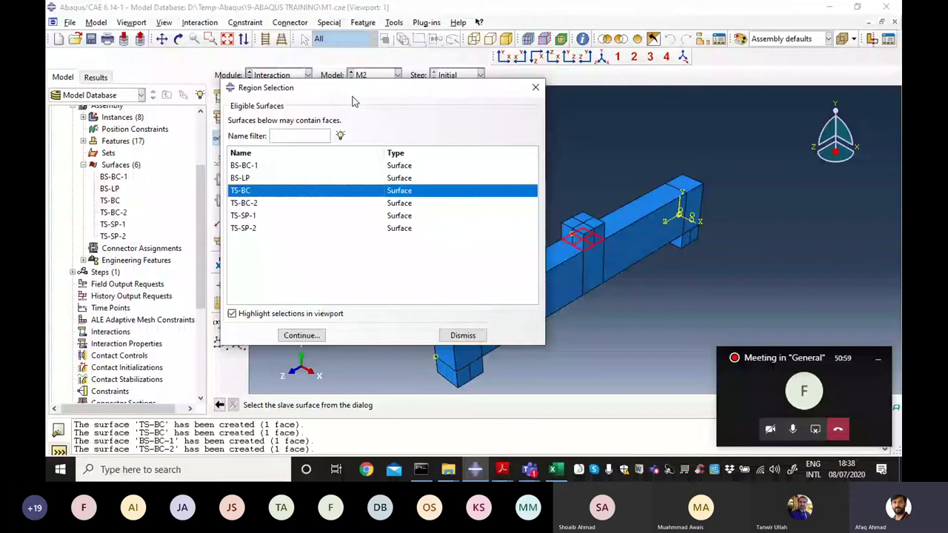
{"action": "left_click", "coordinate": [462, 334]}
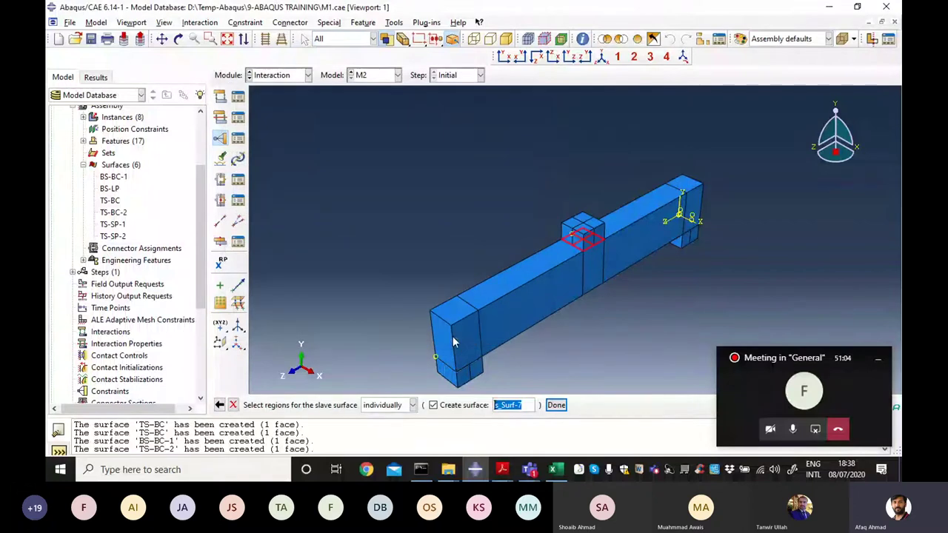
{"action": "left_click", "coordinate": [234, 406]}
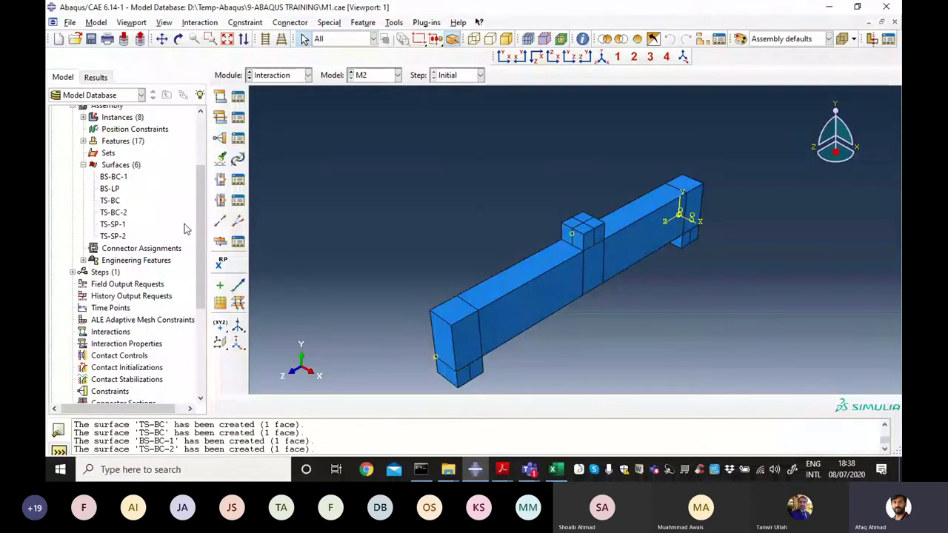
Step: Start a new tie constraint named "Load Plate"
{"action": "left_click_drag", "start_coordinate": [200, 230], "coordinate": [200, 293]}
{"action": "double_click", "coordinate": [108, 263]}
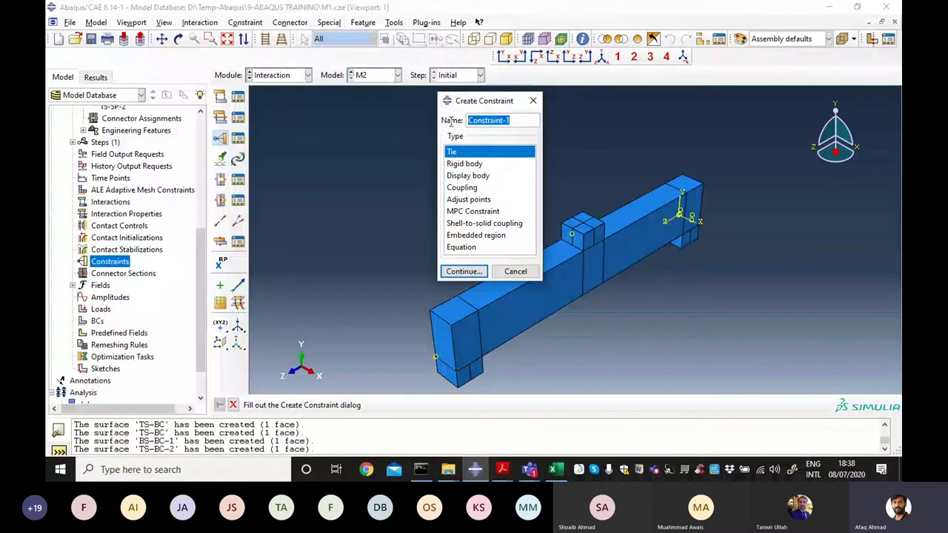
{"action": "type", "text": "Load"}
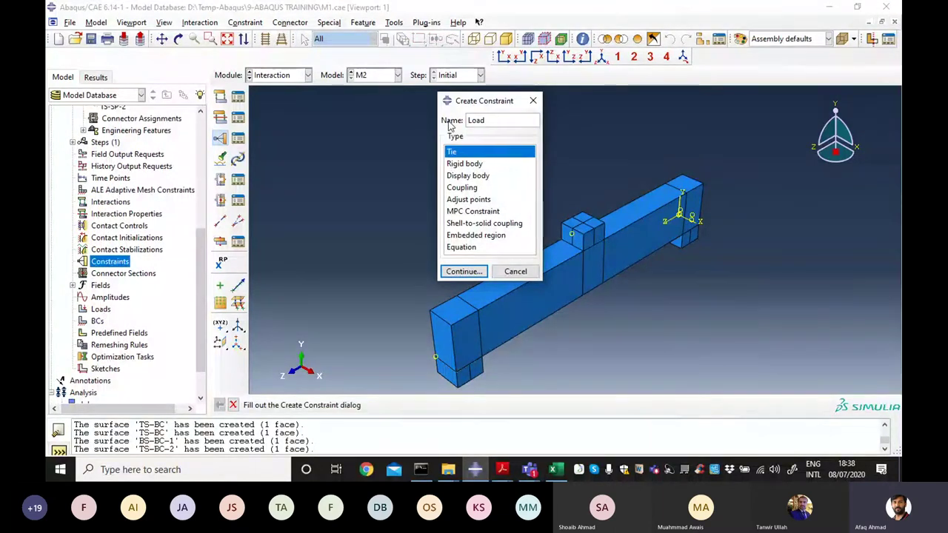
{"action": "type", "text": " Plate"}
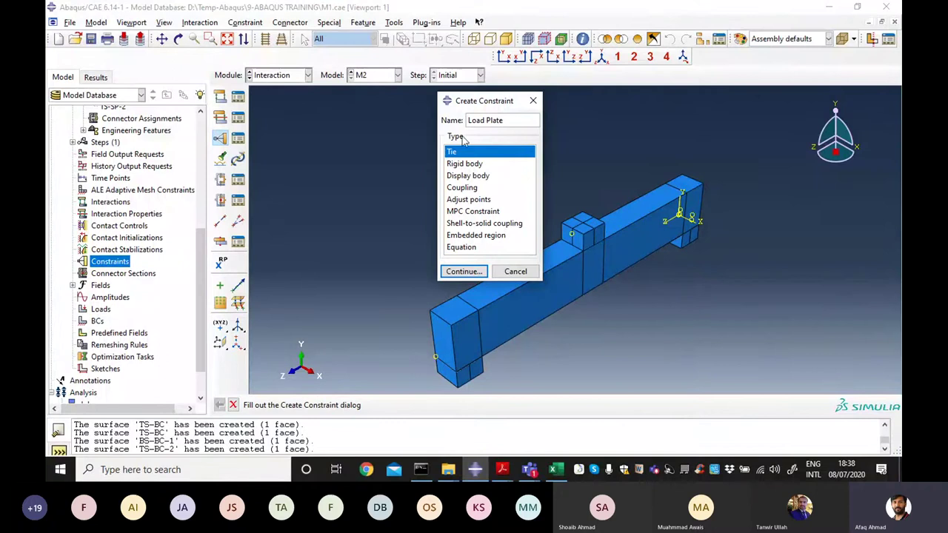
{"action": "left_click", "coordinate": [478, 270]}
Step: Choose surface BS-LP as the master and surface TS-BC as the slave for the Load Plate tie
{"action": "left_click", "coordinate": [352, 405]}
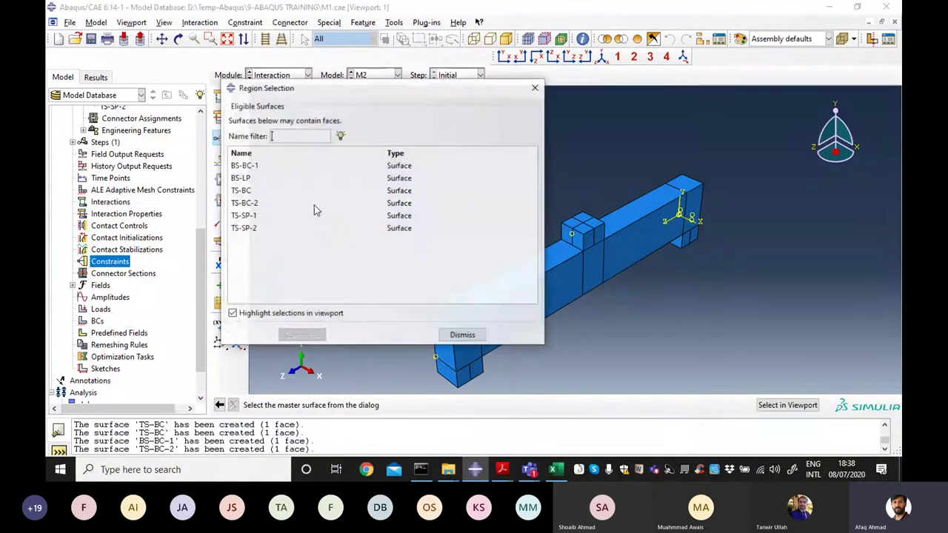
{"action": "left_click_drag", "start_coordinate": [340, 100], "coordinate": [199, 101]}
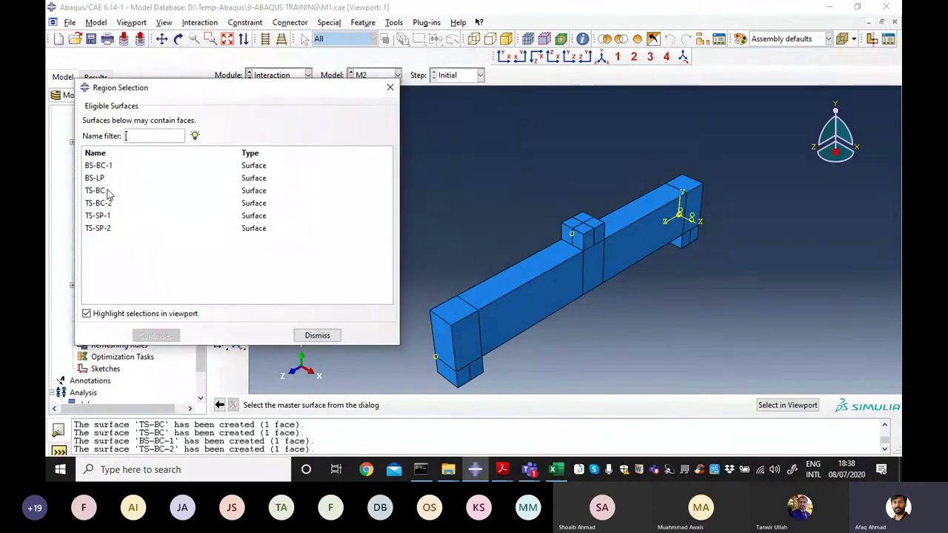
{"action": "left_click", "coordinate": [102, 179]}
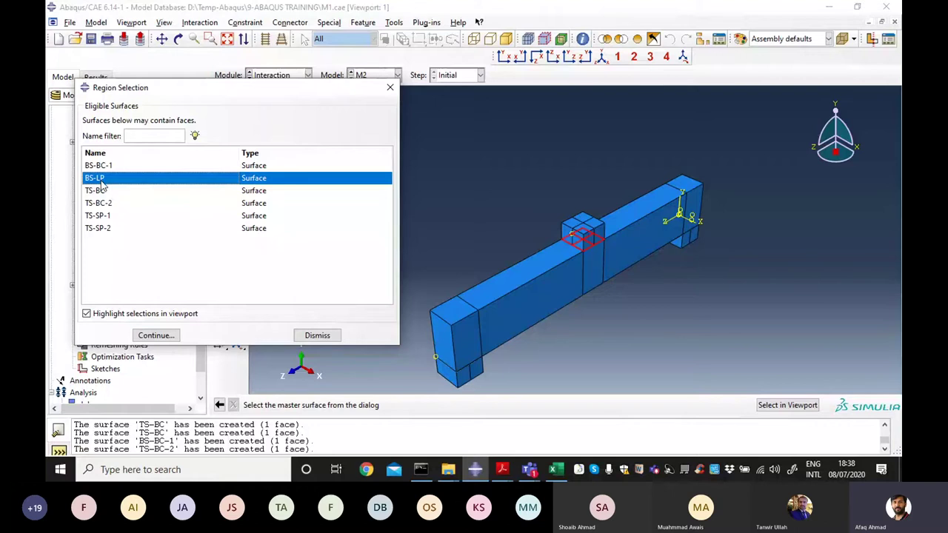
{"action": "left_click", "coordinate": [156, 335]}
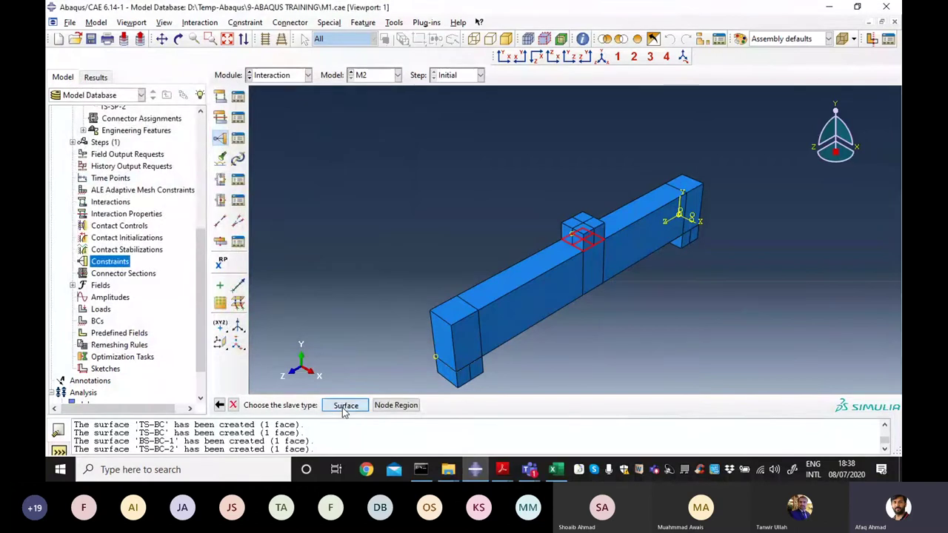
{"action": "left_click", "coordinate": [344, 407]}
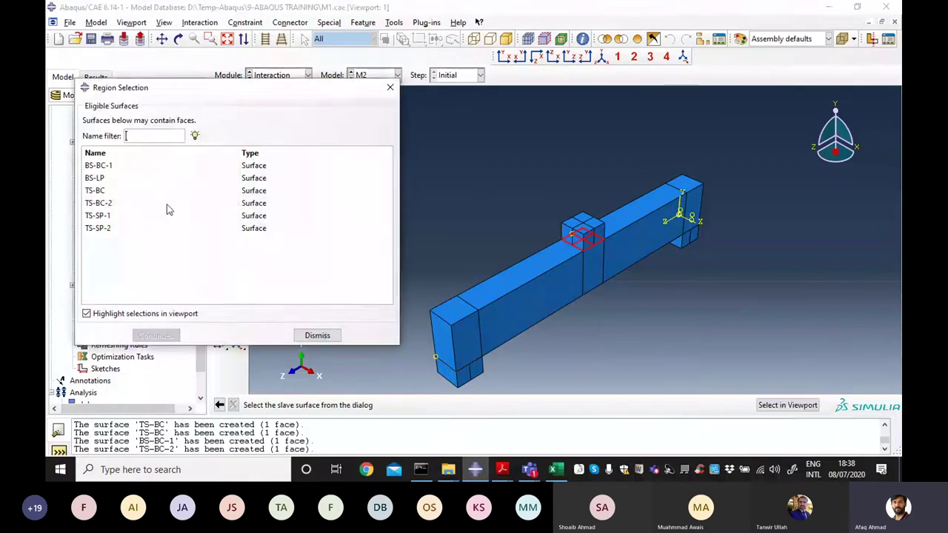
{"action": "left_click", "coordinate": [99, 194]}
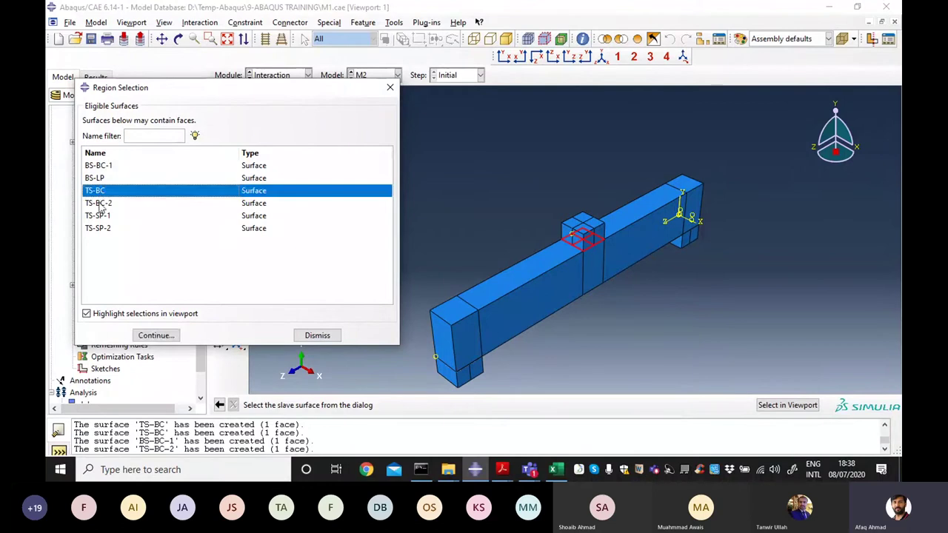
{"action": "left_click", "coordinate": [155, 336]}
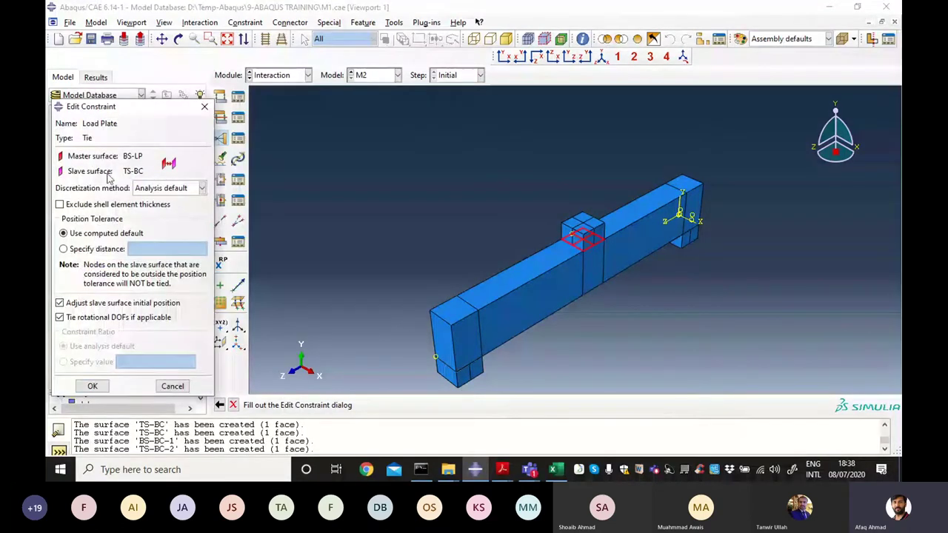
Step: Swap the Load Plate tie's master and slave surfaces, swap them back, and accept the constraint
{"action": "left_click", "coordinate": [169, 164]}
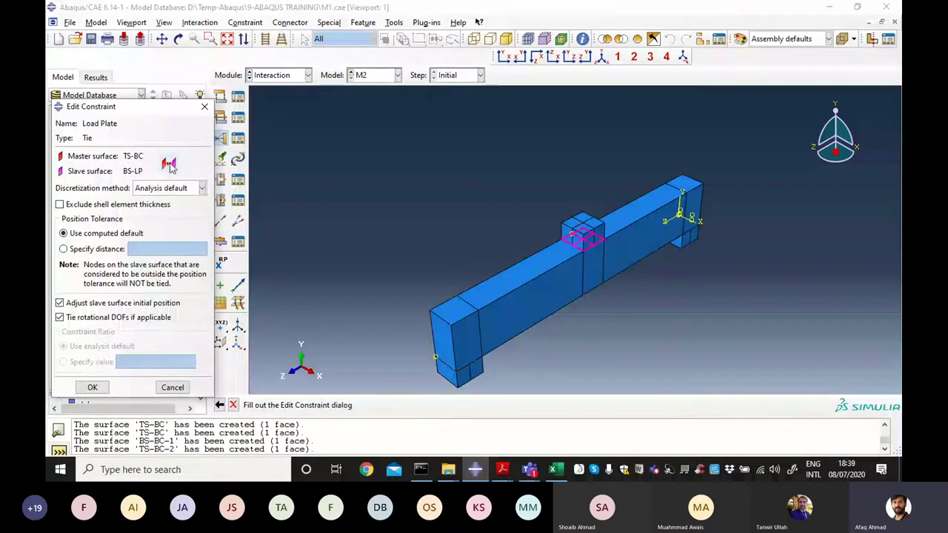
{"action": "left_click", "coordinate": [169, 164]}
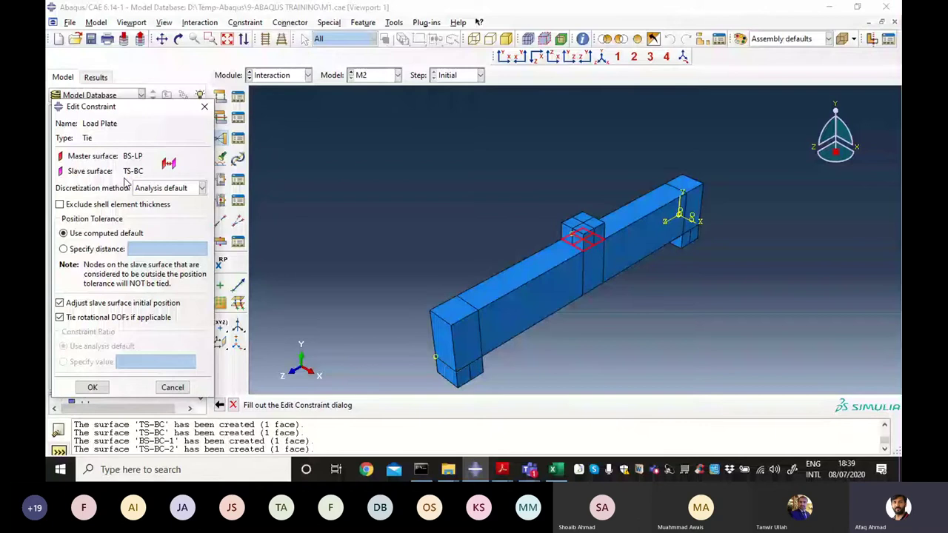
{"action": "left_click", "coordinate": [92, 388]}
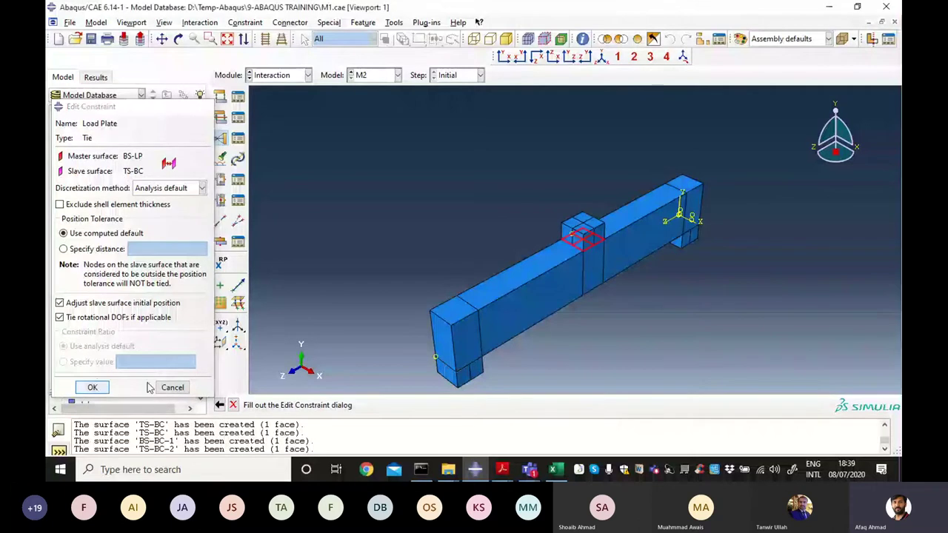
{"action": "left_click", "coordinate": [243, 326]}
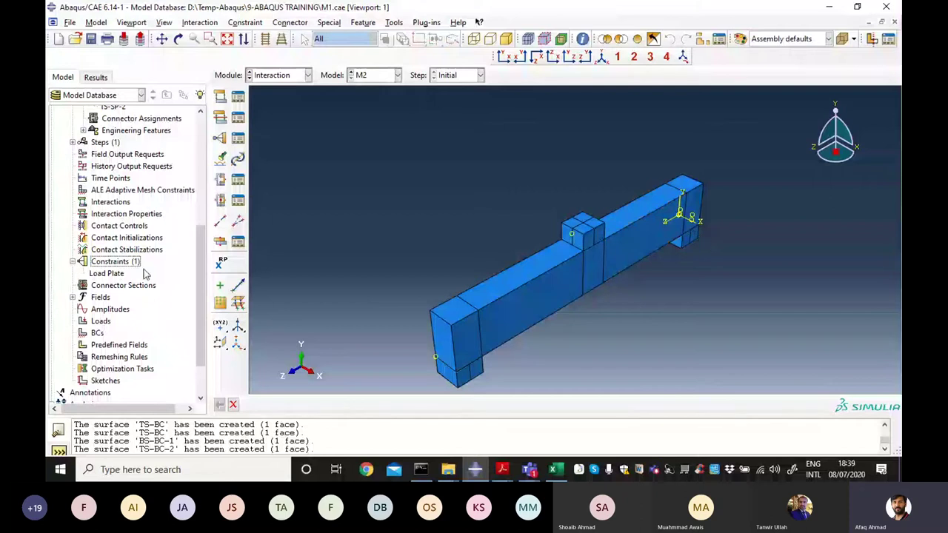
Step: Start a tie constraint named "Support-1" with surface BS-BC-1 as the master
{"action": "double_click", "coordinate": [122, 263]}
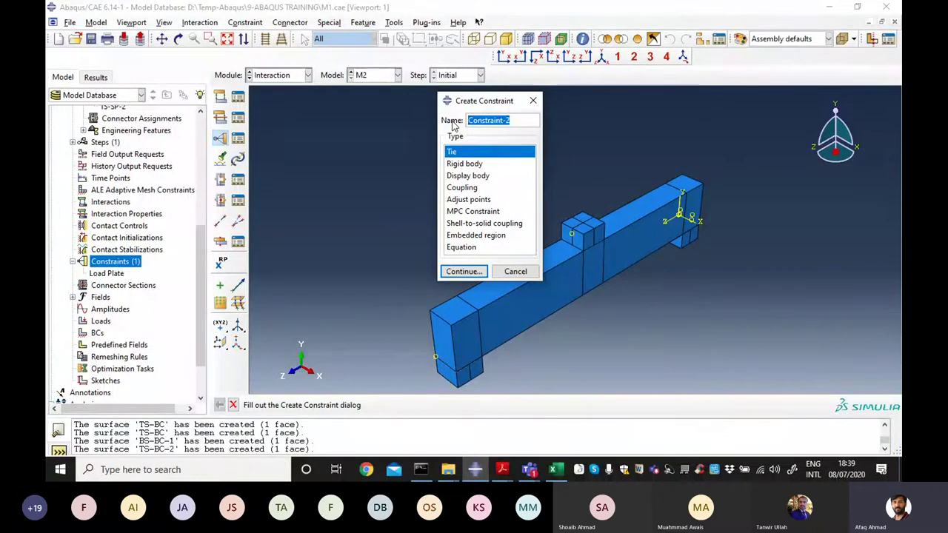
{"action": "type", "text": "Support-1"}
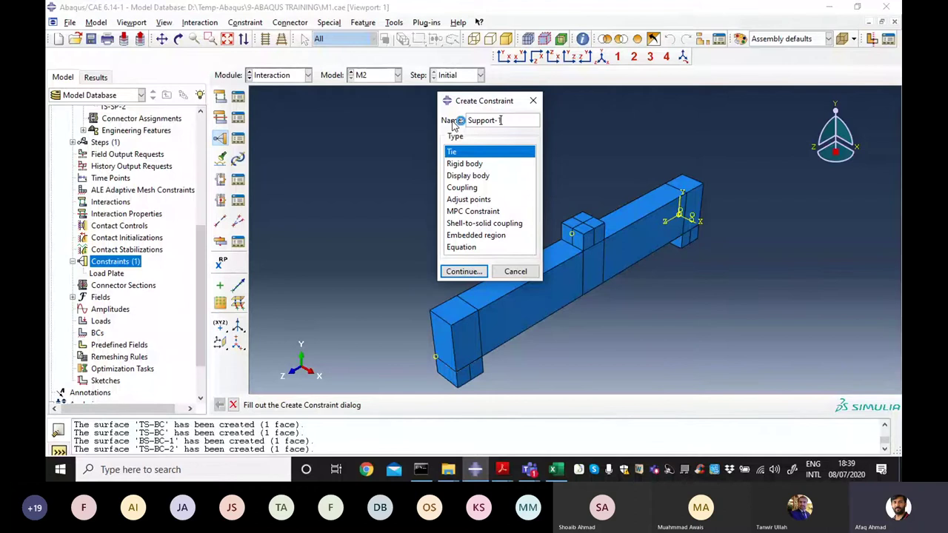
{"action": "left_click", "coordinate": [464, 271]}
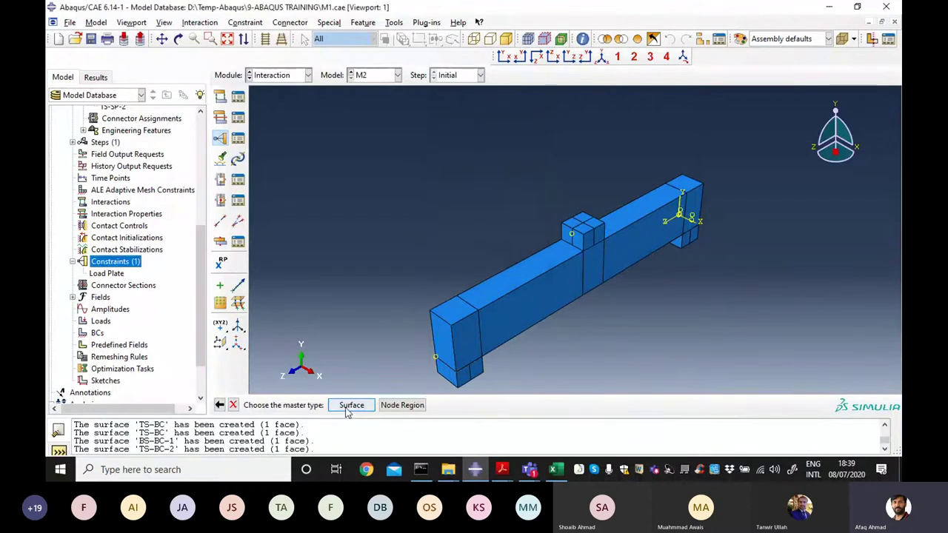
{"action": "left_click", "coordinate": [351, 406]}
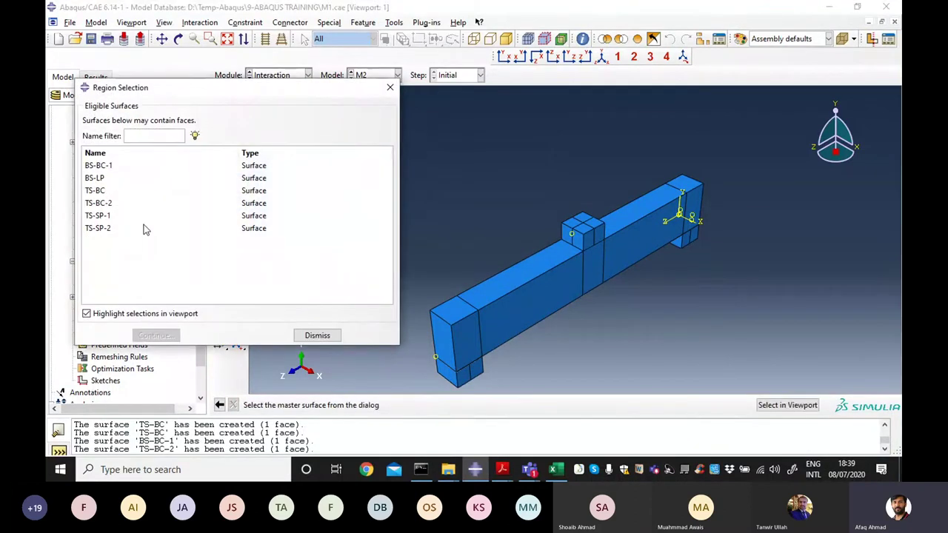
{"action": "left_click", "coordinate": [97, 167]}
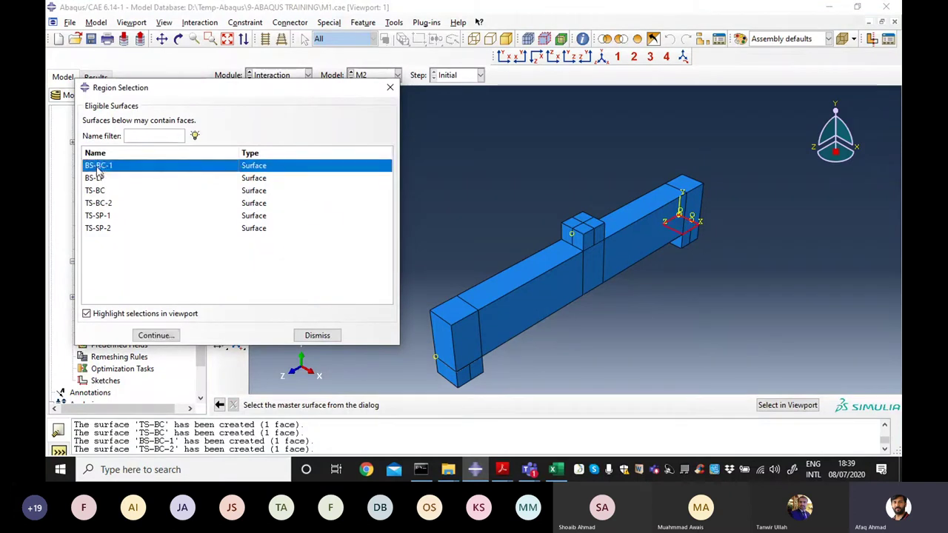
{"action": "left_click", "coordinate": [147, 337]}
Step: Choose surface TS-SP-1 as the slave for the Support-1 tie and accept the constraint
{"action": "left_click", "coordinate": [345, 406]}
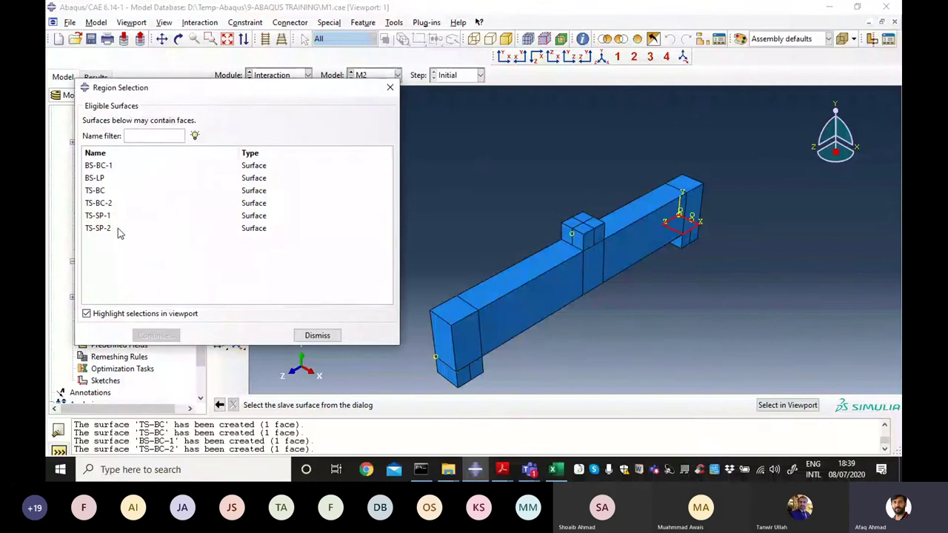
{"action": "left_click", "coordinate": [98, 216]}
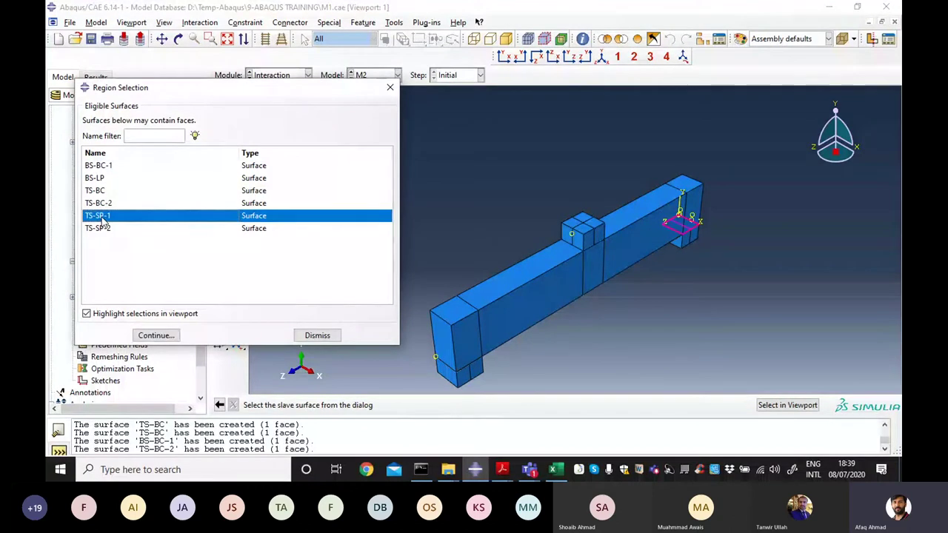
{"action": "left_click", "coordinate": [163, 337]}
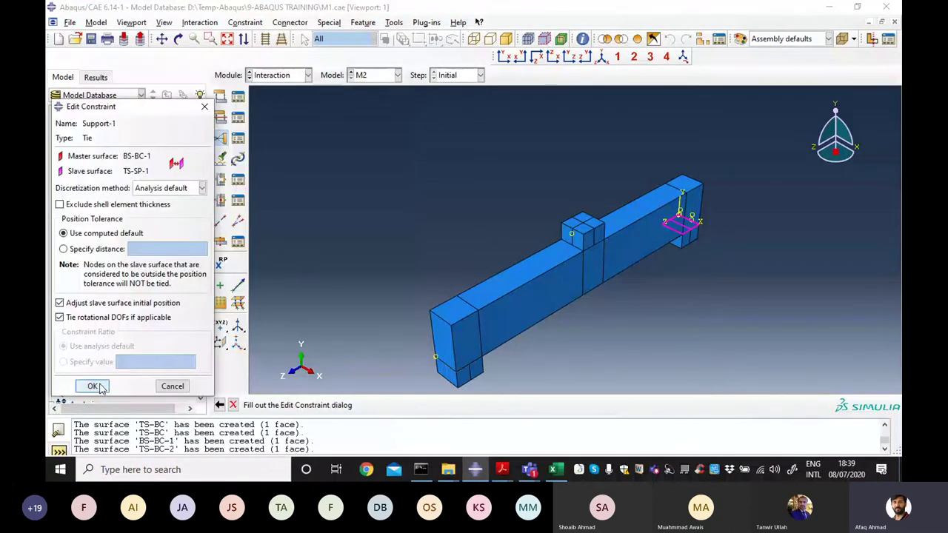
{"action": "left_click", "coordinate": [93, 386]}
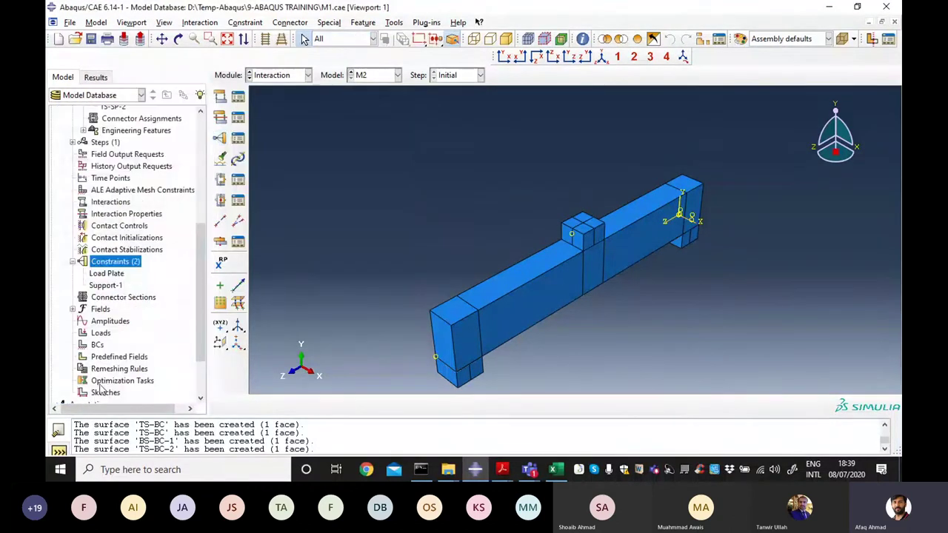
Step: Start a tie constraint named "Support-2" with surface TS-BC-2 as the master
{"action": "double_click", "coordinate": [112, 262]}
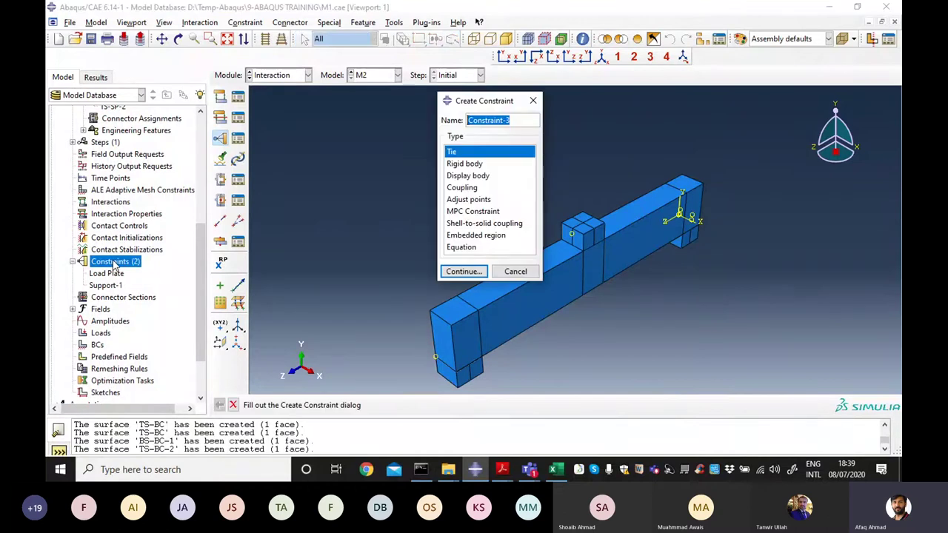
{"action": "type", "text": "Support-2"}
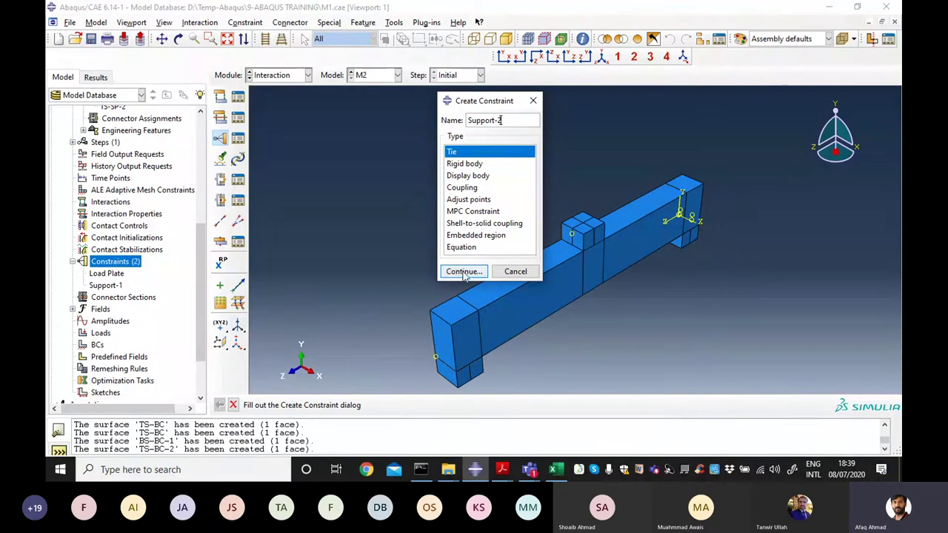
{"action": "left_click", "coordinate": [464, 271]}
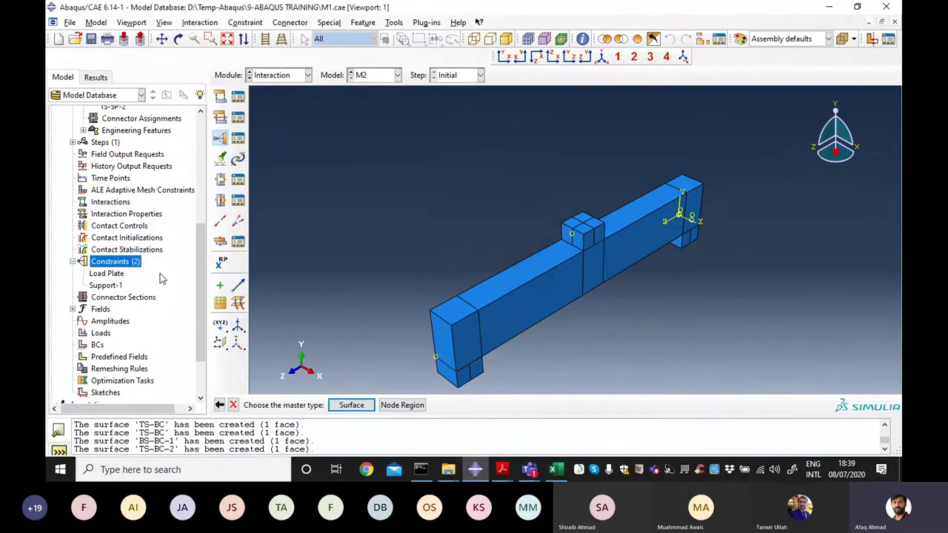
{"action": "left_click", "coordinate": [351, 406]}
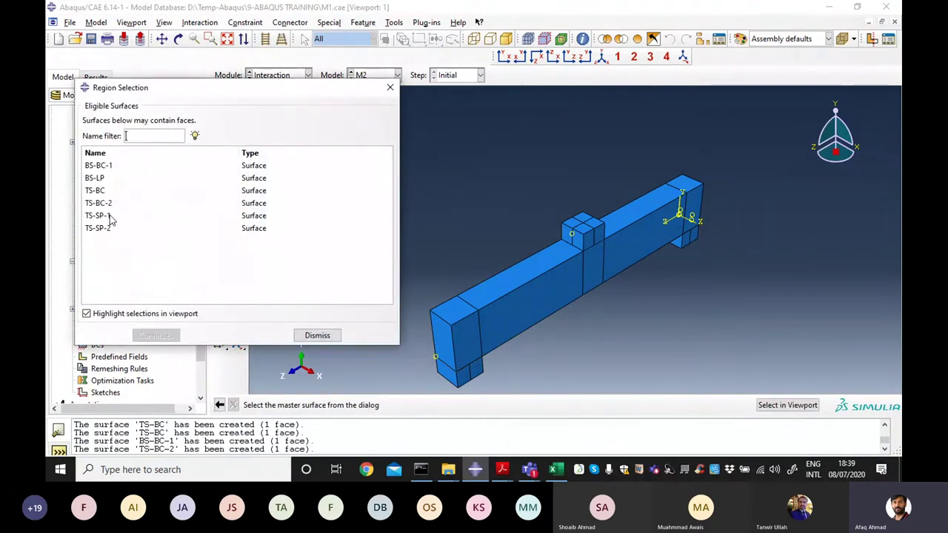
{"action": "left_click", "coordinate": [110, 205]}
{"action": "left_click", "coordinate": [165, 336]}
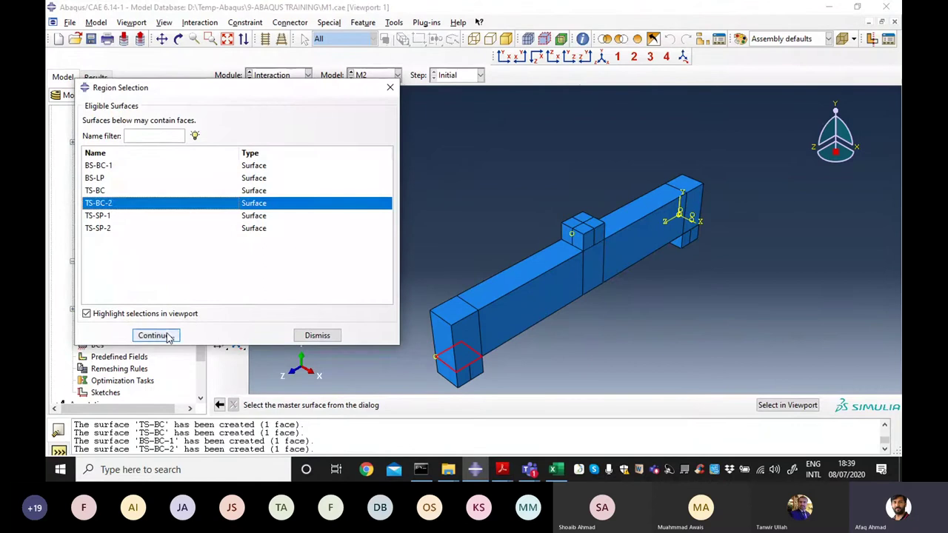
Step: Choose surface TS-SP-2 as the slave for the Support-2 tie and accept the constraint
{"action": "left_click", "coordinate": [110, 206]}
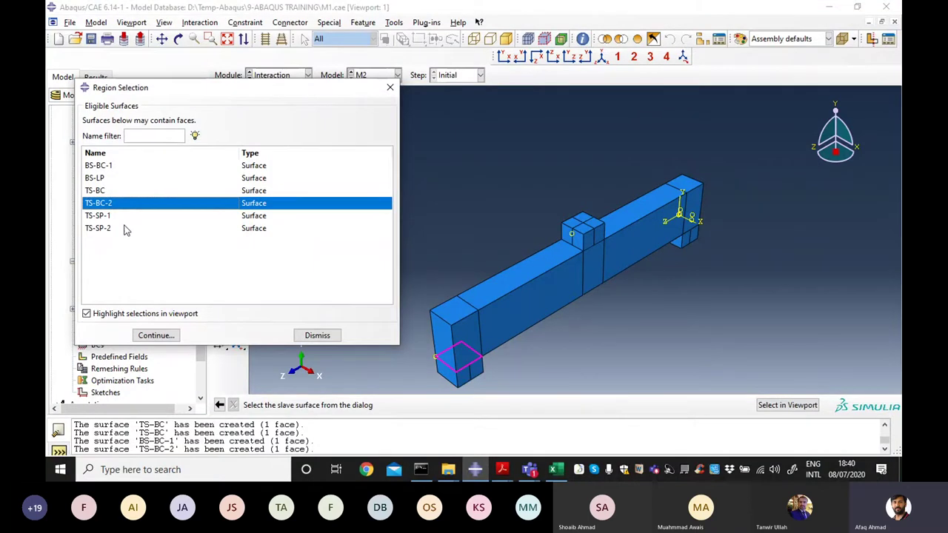
{"action": "left_click", "coordinate": [115, 228]}
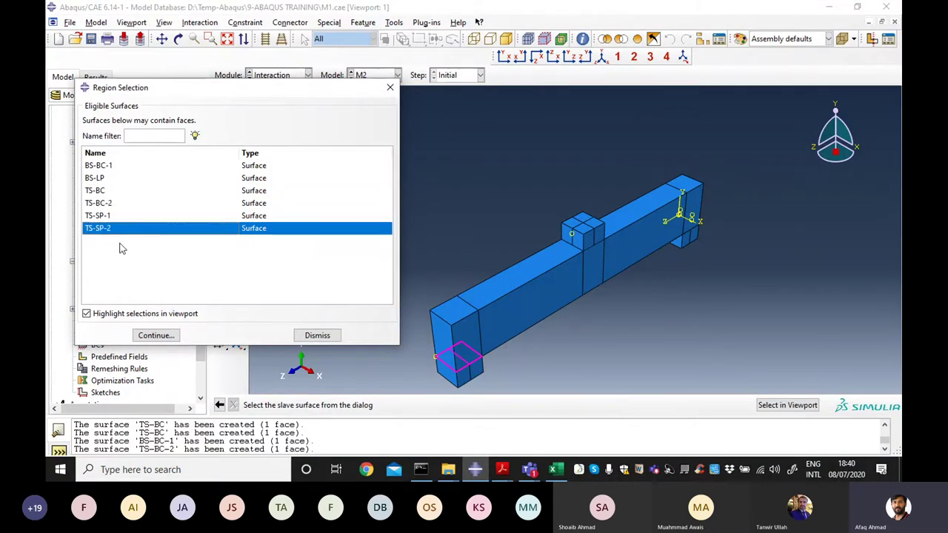
{"action": "left_click", "coordinate": [157, 335]}
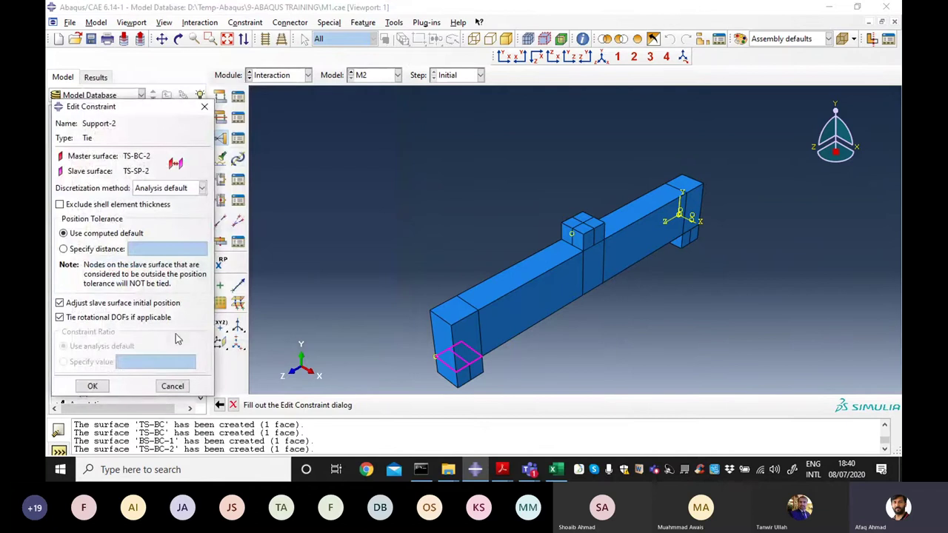
{"action": "left_click", "coordinate": [92, 386]}
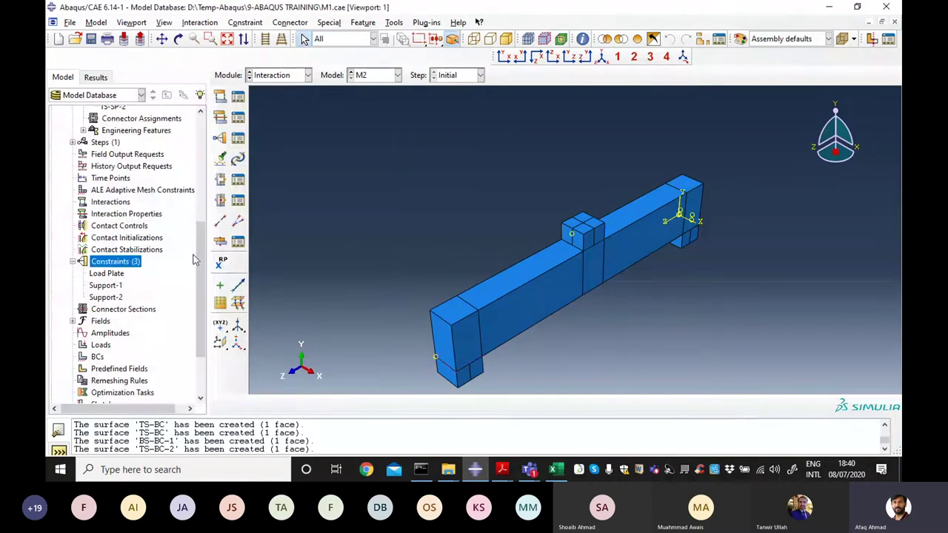
Step: Highlight the assembly surfaces one by one to examine where each lies on the beam, load plate and supports
{"action": "left_click_drag", "start_coordinate": [200, 260], "coordinate": [204, 213]}
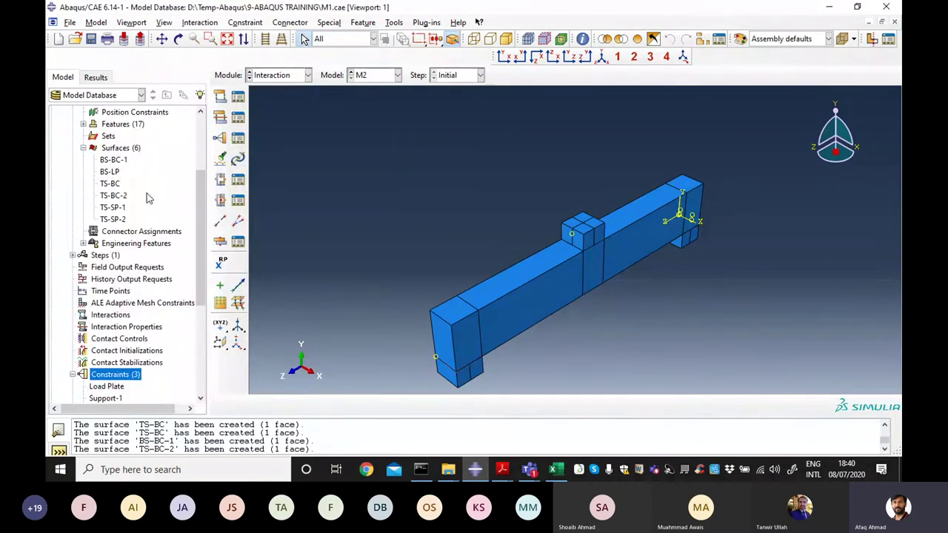
{"action": "left_click", "coordinate": [120, 161]}
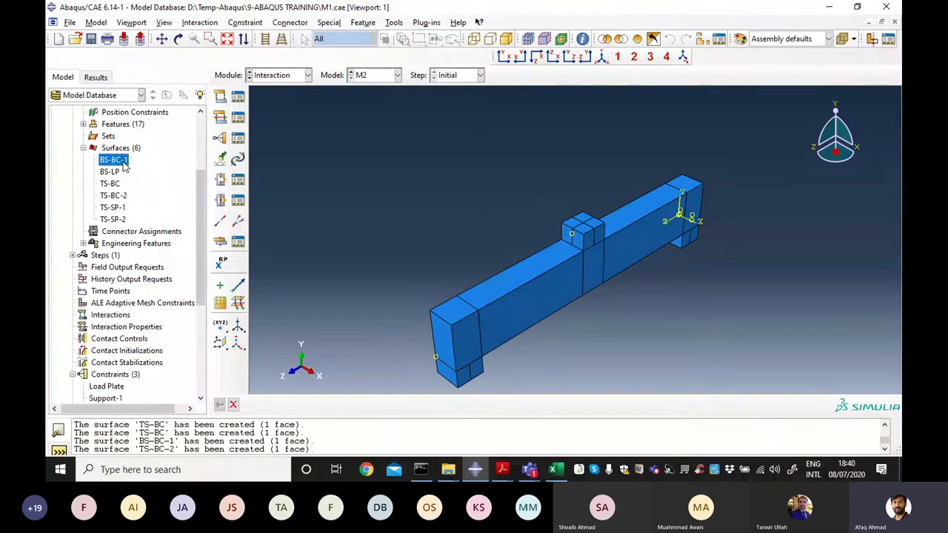
{"action": "left_click", "coordinate": [116, 196]}
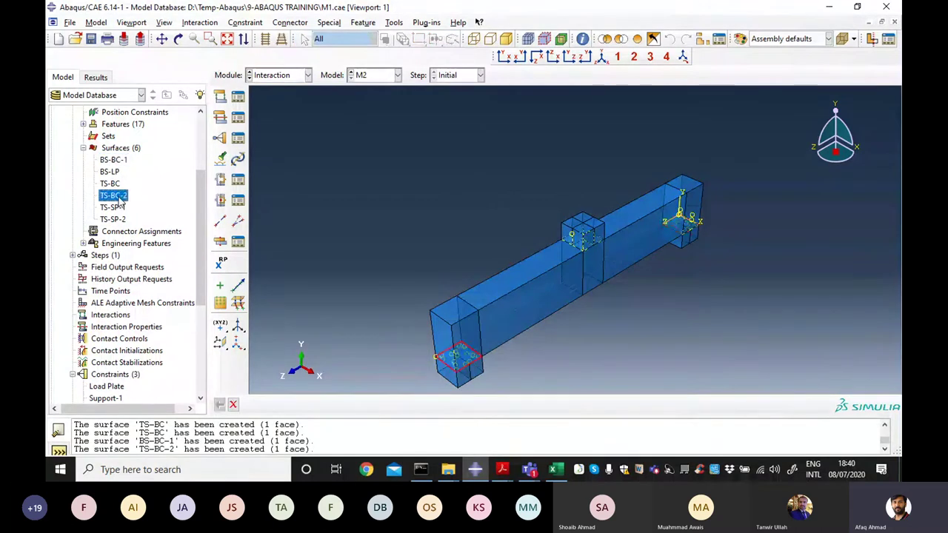
{"action": "left_click", "coordinate": [115, 207]}
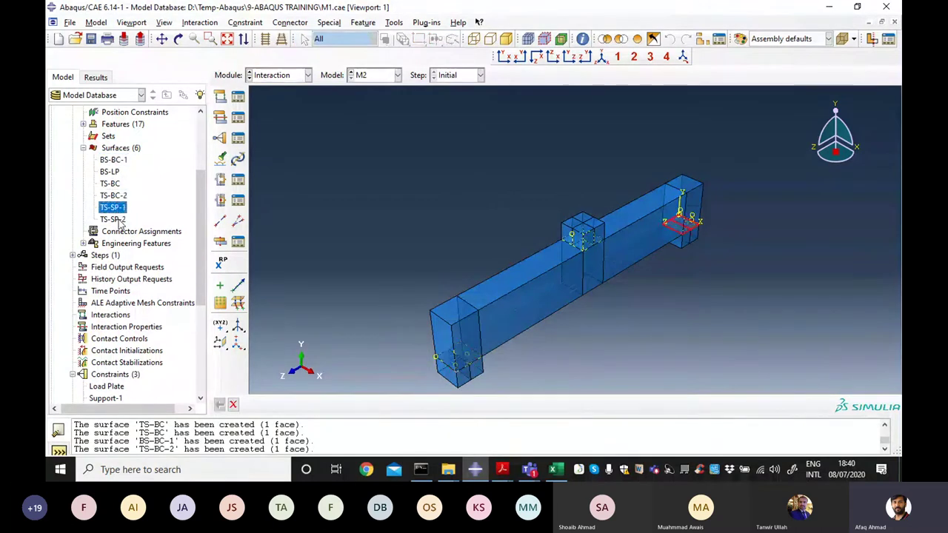
{"action": "left_click", "coordinate": [113, 219]}
{"action": "left_click", "coordinate": [115, 184]}
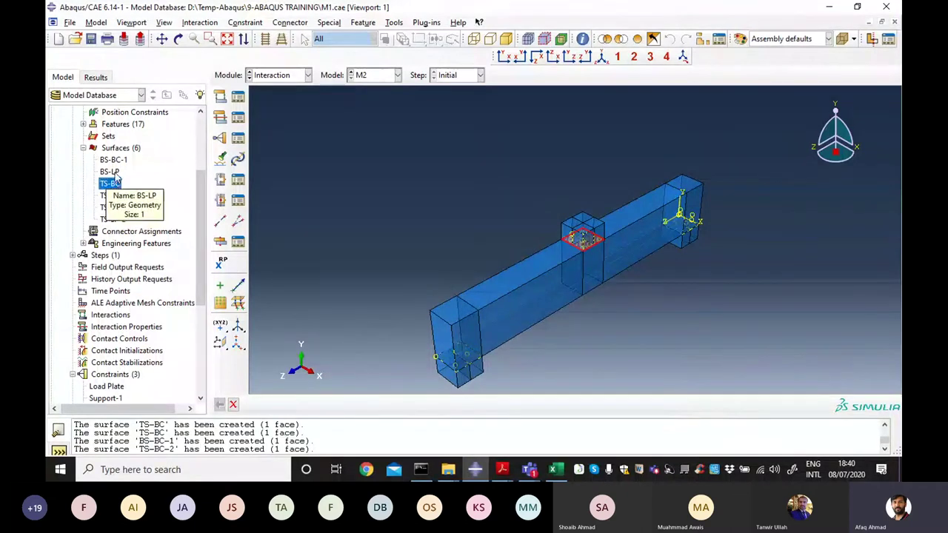
{"action": "left_click", "coordinate": [115, 175]}
{"action": "left_click", "coordinate": [111, 184]}
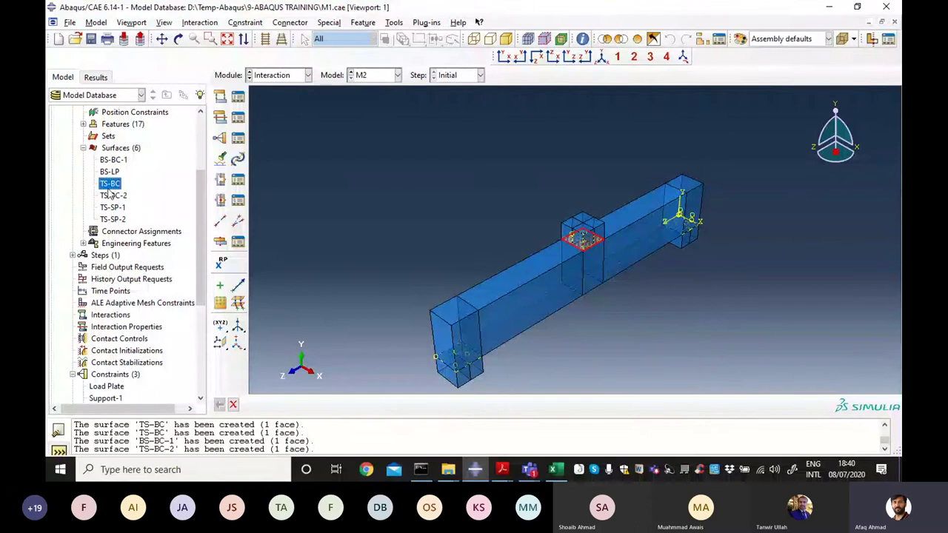
Step: Review the master and slave surfaces of the Load Plate tie constraint and accept it without changes
{"action": "left_click_drag", "start_coordinate": [206, 220], "coordinate": [178, 280]}
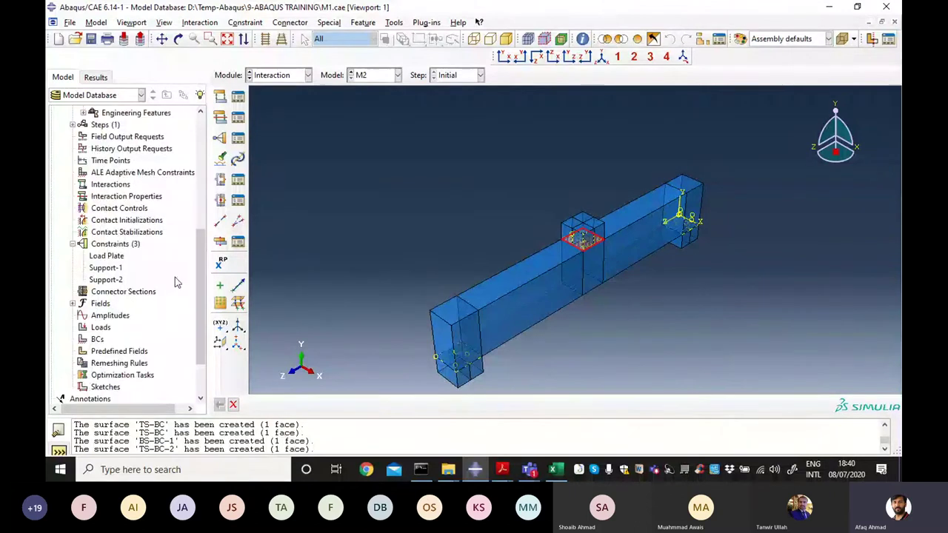
{"action": "double_click", "coordinate": [113, 257]}
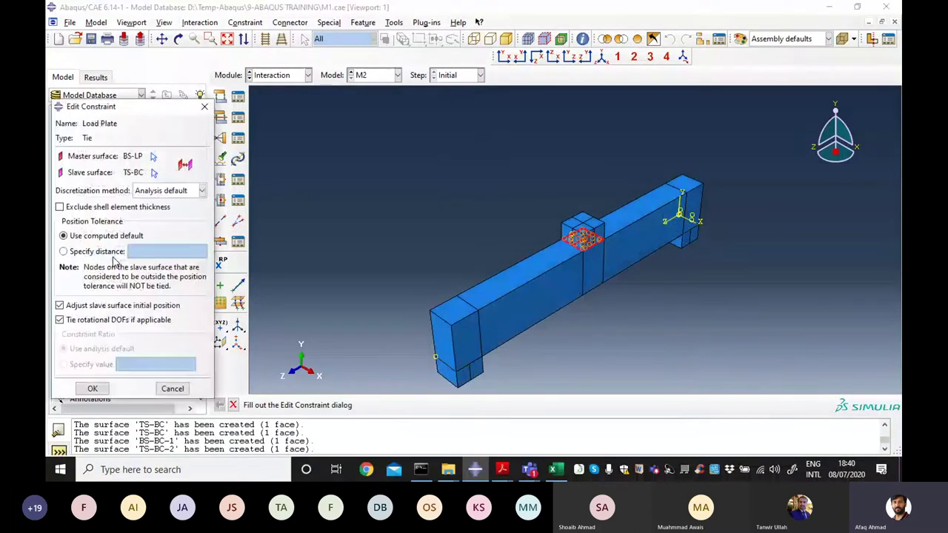
{"action": "left_click_drag", "start_coordinate": [141, 111], "coordinate": [310, 131]}
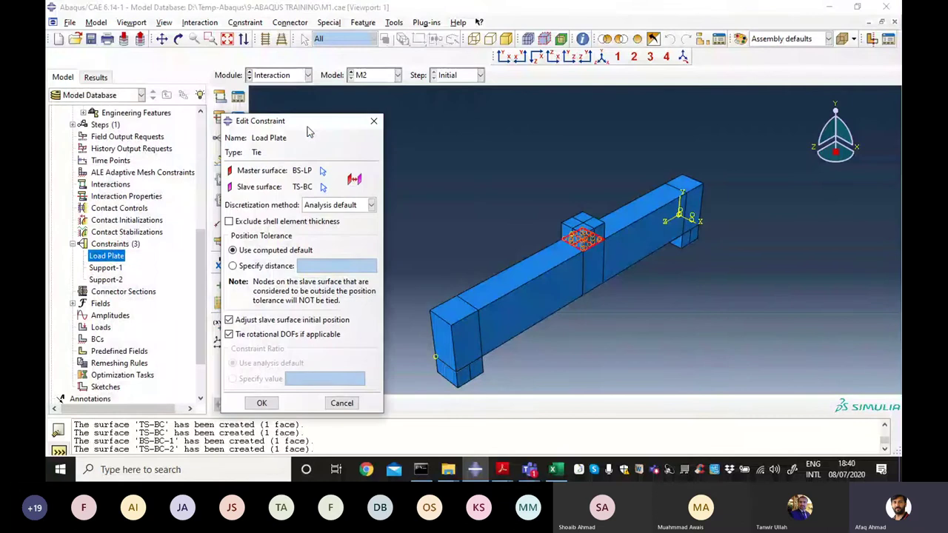
{"action": "left_click", "coordinate": [260, 403]}
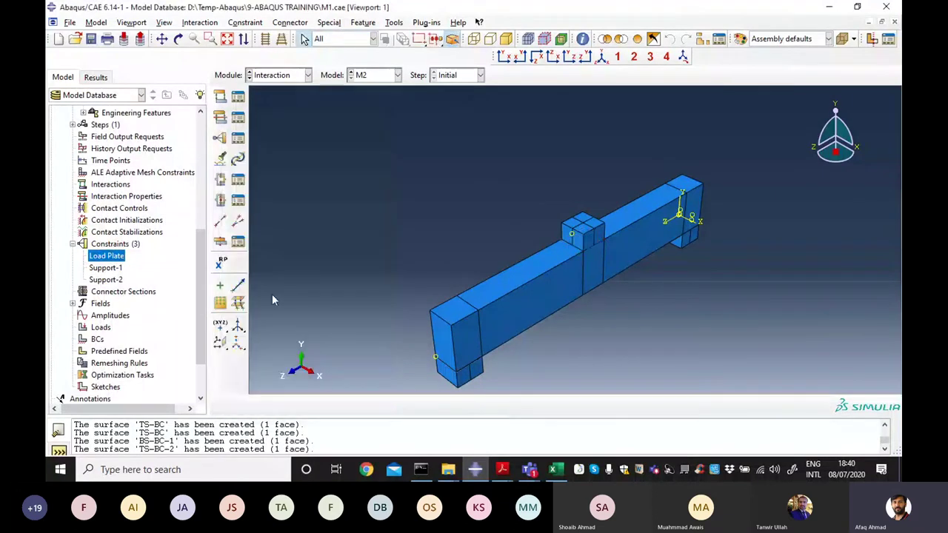
Step: Collapse the Constraints and assembly Surfaces branches of model M2 in the model tree
{"action": "left_click_drag", "start_coordinate": [205, 278], "coordinate": [213, 219]}
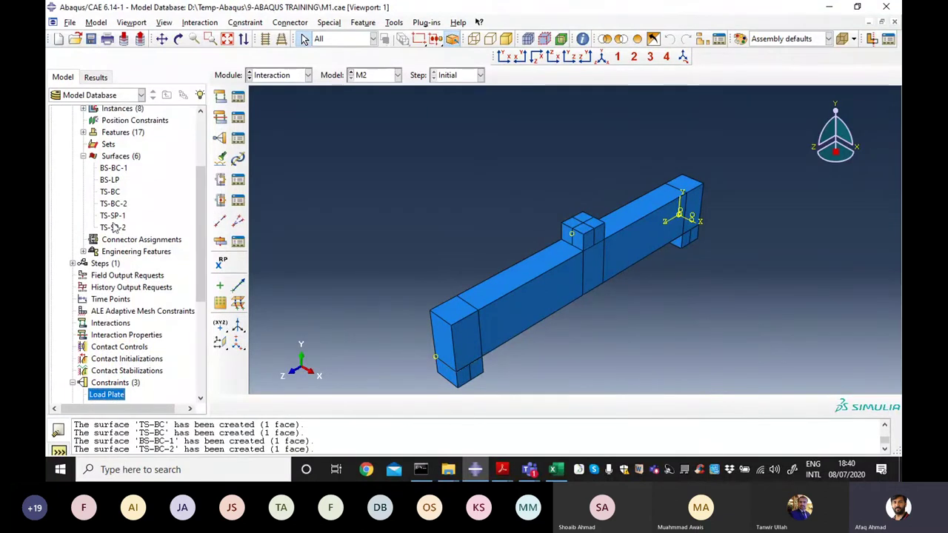
{"action": "scroll", "coordinate": [88, 346], "scroll_direction": "down", "scroll_amount": 1}
{"action": "scroll", "coordinate": [87, 345], "scroll_direction": "down", "scroll_amount": 5}
{"action": "left_click", "coordinate": [73, 202]}
{"action": "scroll", "coordinate": [118, 185], "scroll_direction": "up", "scroll_amount": 4}
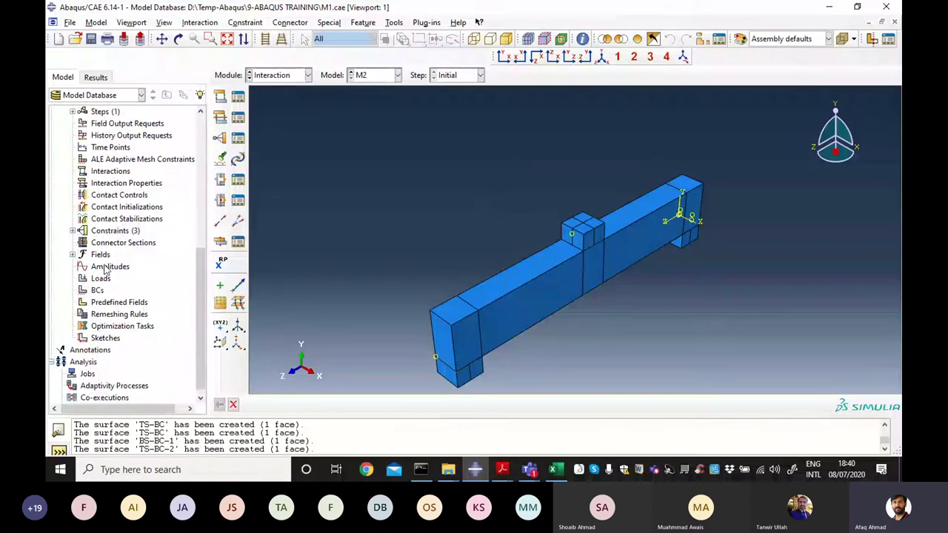
{"action": "scroll", "coordinate": [158, 111], "scroll_direction": "up", "scroll_amount": 4}
{"action": "left_click", "coordinate": [83, 243]}
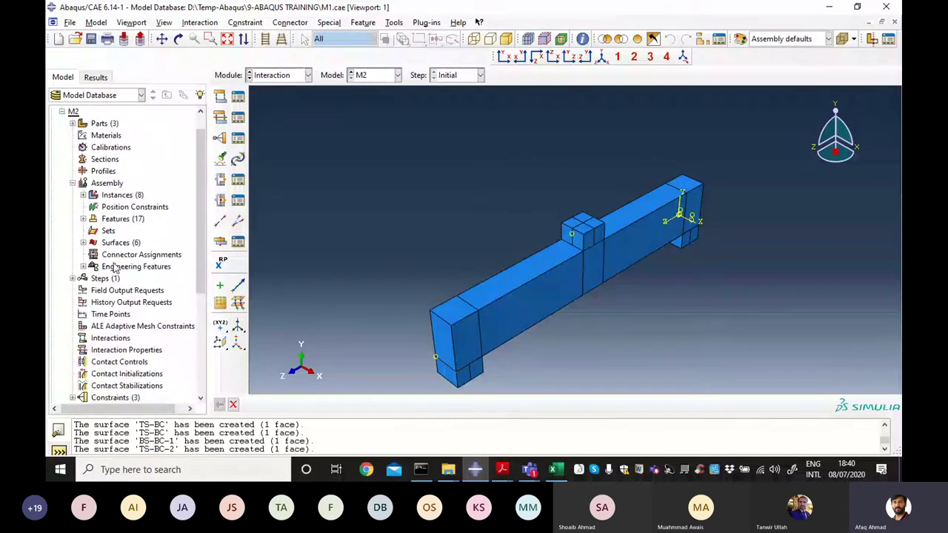
{"action": "scroll", "coordinate": [125, 272], "scroll_direction": "down", "scroll_amount": 1}
{"action": "scroll", "coordinate": [124, 274], "scroll_direction": "down", "scroll_amount": 3}
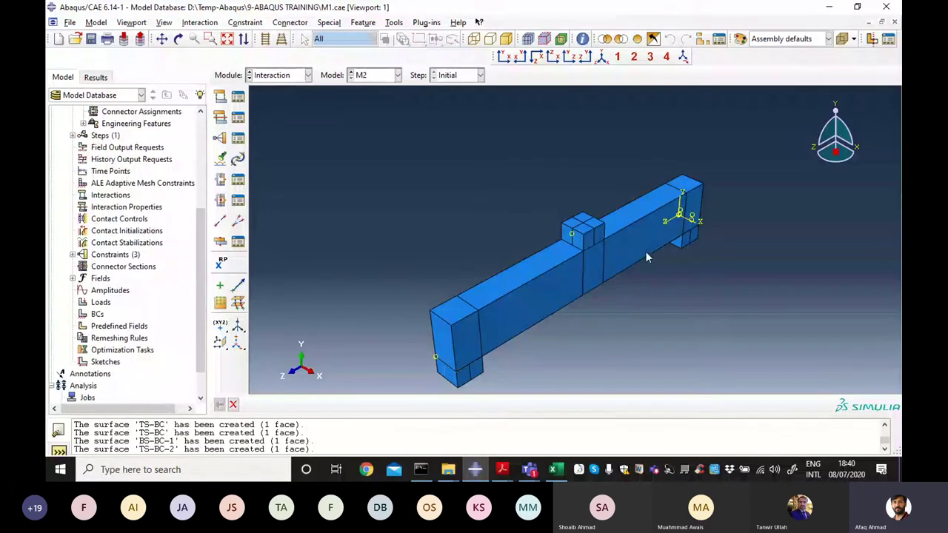
Step: Start a geometry set named "Point Load" in the assembly and proceed to selecting its geometry
{"action": "left_click_drag", "start_coordinate": [200, 220], "coordinate": [203, 144]}
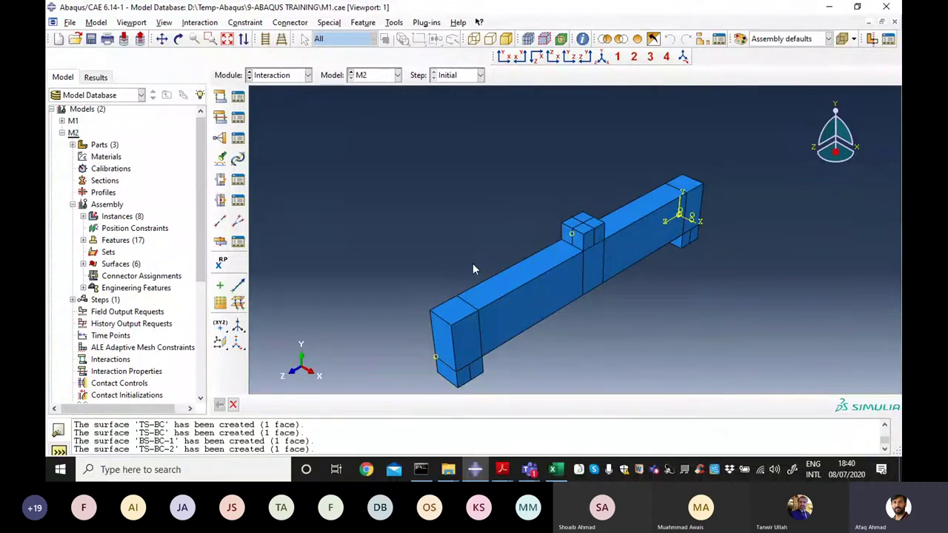
{"action": "scroll", "coordinate": [201, 285], "scroll_direction": "down", "scroll_amount": 3}
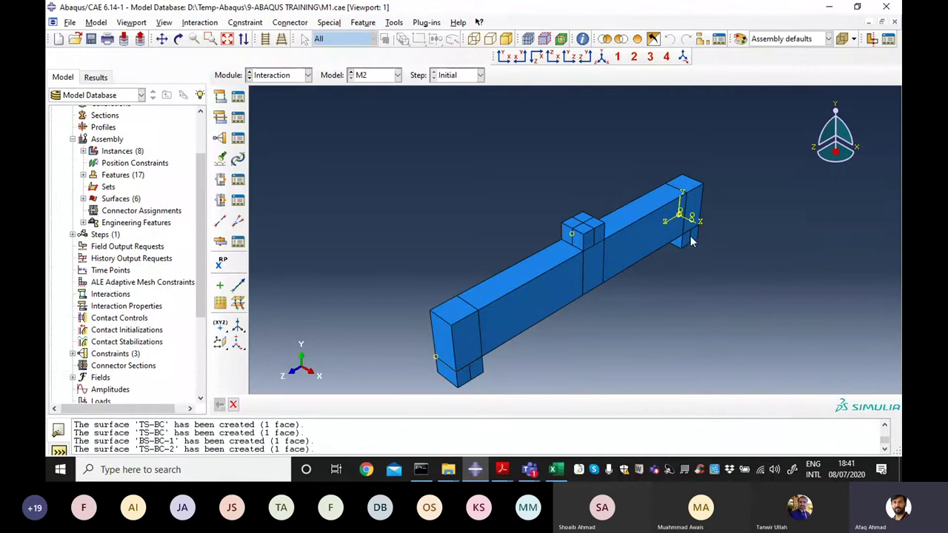
{"action": "double_click", "coordinate": [108, 187]}
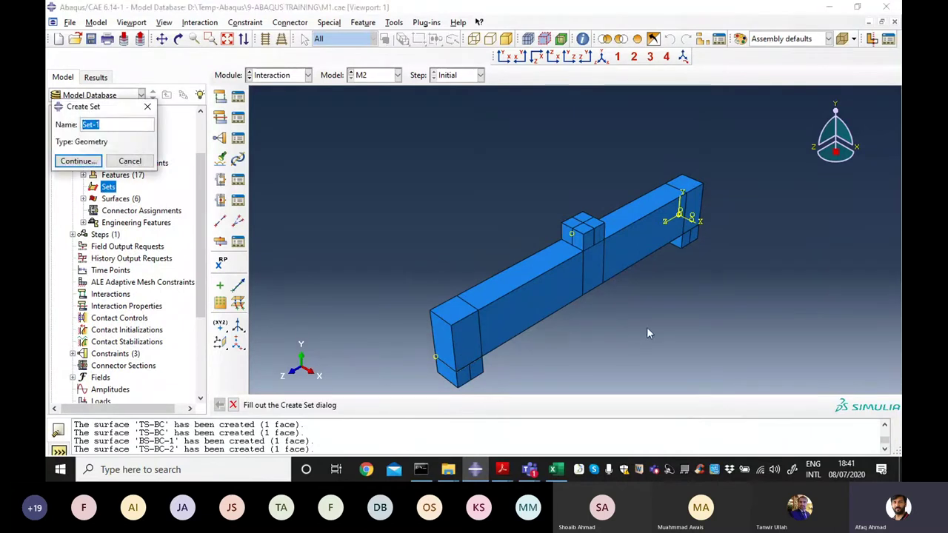
{"action": "left_click", "coordinate": [114, 125]}
{"action": "left_click_drag", "start_coordinate": [114, 125], "coordinate": [77, 128]}
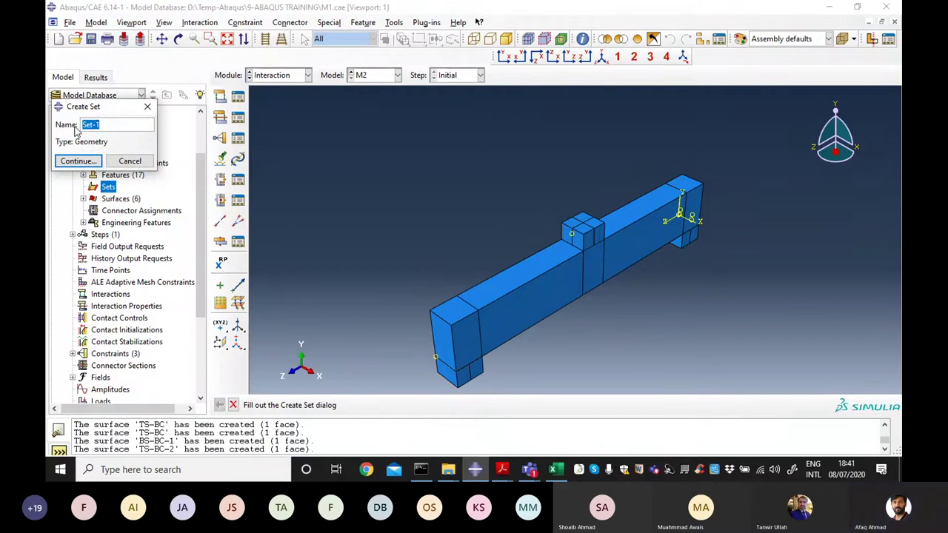
{"action": "type", "text": "F"}
{"action": "key", "text": "shift+Home"}
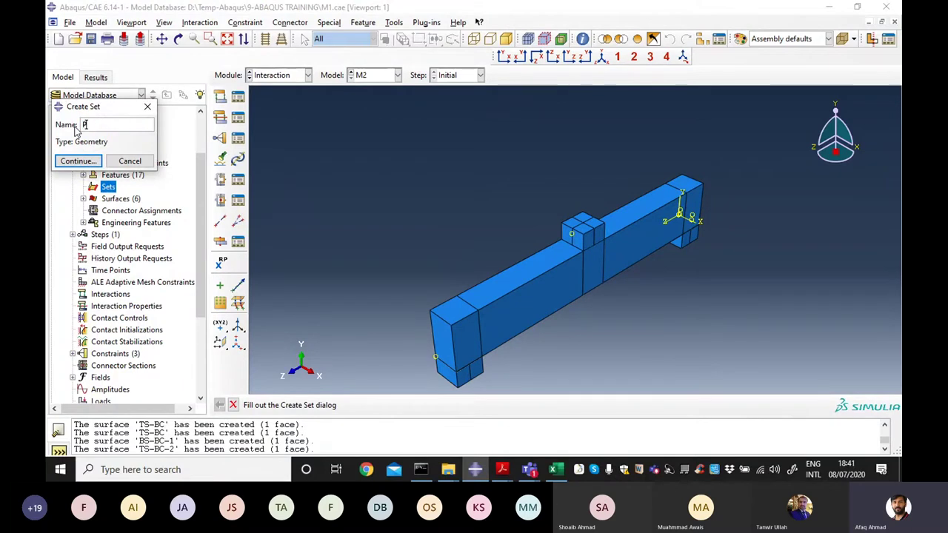
{"action": "type", "text": "Point Load"}
{"action": "left_click", "coordinate": [77, 161]}
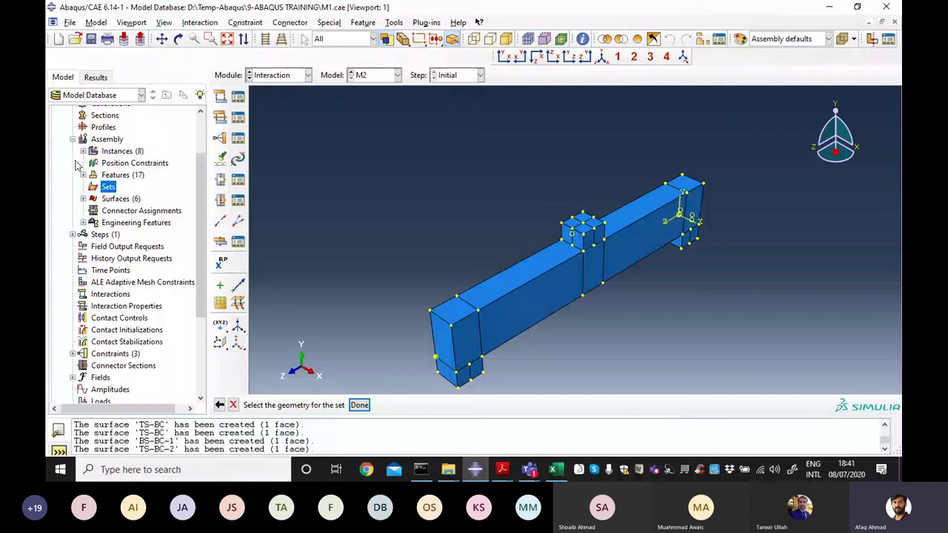
{"action": "left_click", "coordinate": [219, 406]}
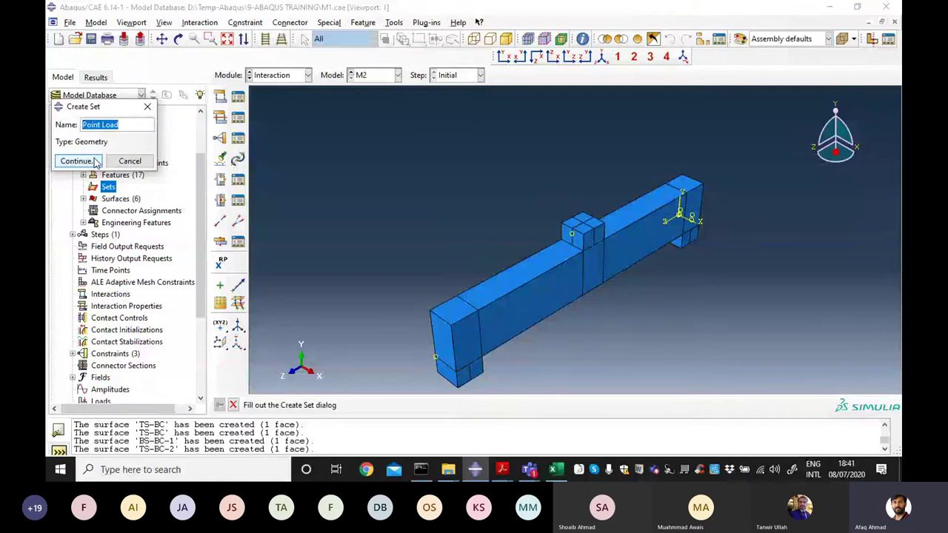
{"action": "left_click", "coordinate": [77, 161]}
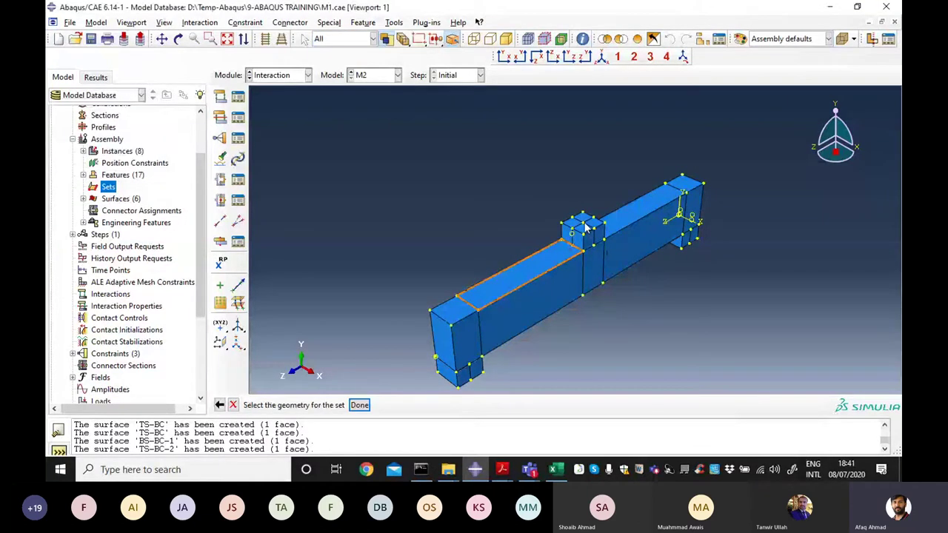
Step: Assign the centre vertex on top of the load plate to the Point Load set and list the assembly's sets
{"action": "scroll", "coordinate": [584, 228], "scroll_direction": "down", "scroll_amount": 2}
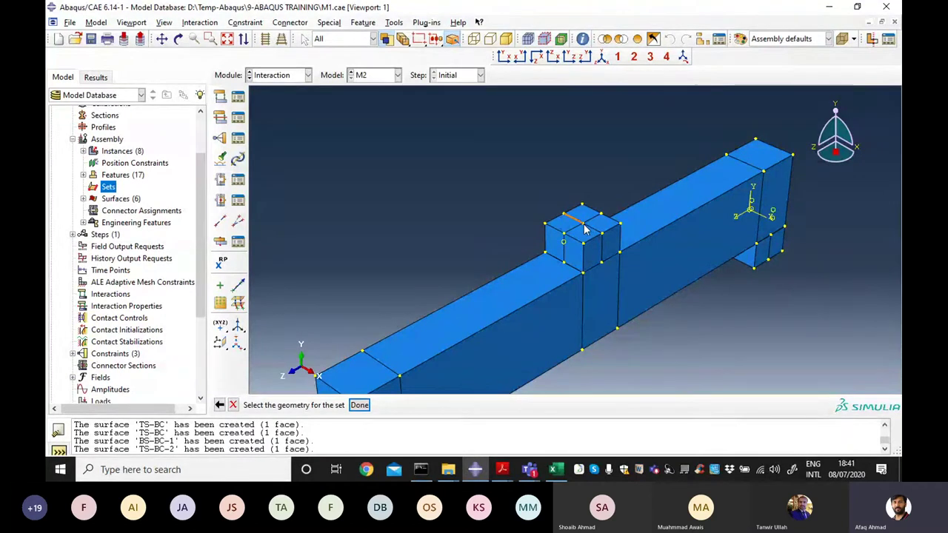
{"action": "left_click", "coordinate": [584, 225]}
{"action": "left_click", "coordinate": [359, 405]}
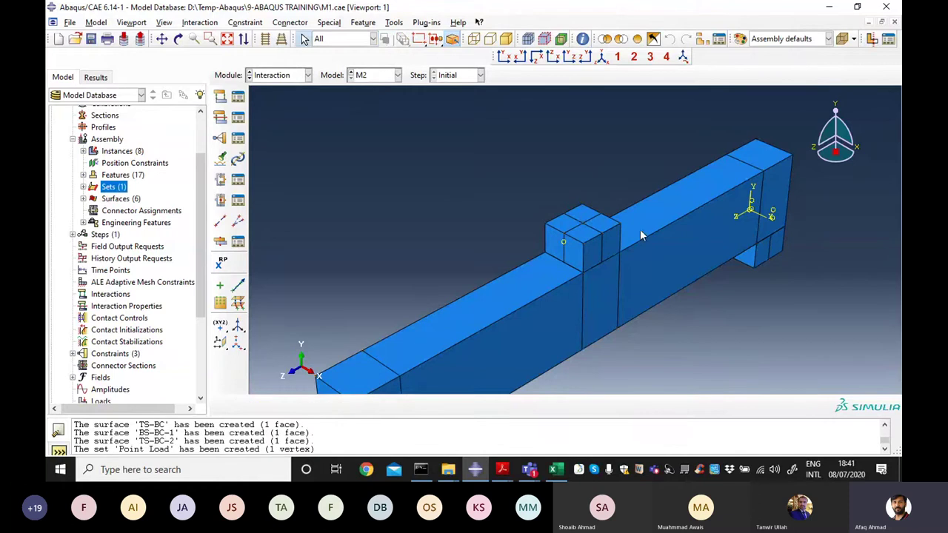
{"action": "left_click", "coordinate": [83, 187]}
Step: Create a geometry set named Support-1 from the middle edge on the underside of the support block nearest the coordinate origin
{"action": "scroll", "coordinate": [556, 213], "scroll_direction": "up", "scroll_amount": 5}
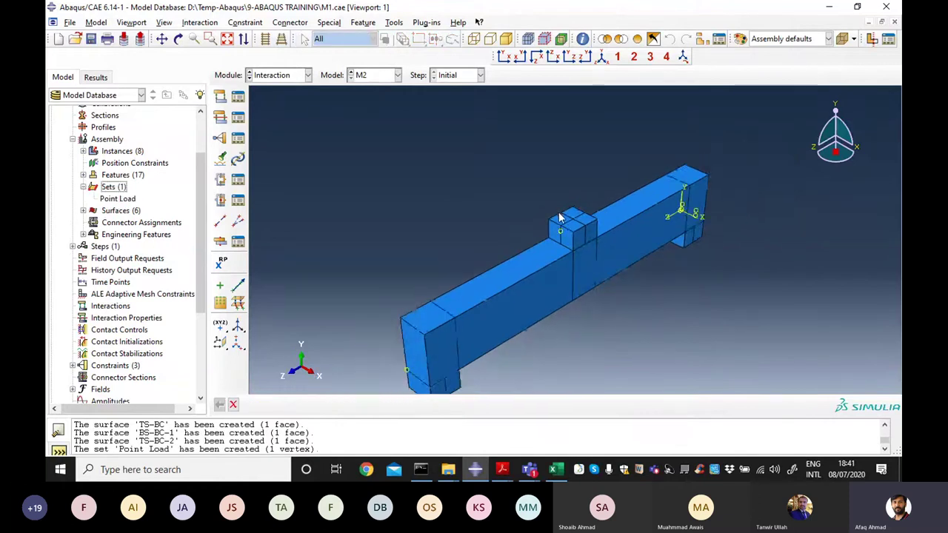
{"action": "left_click", "coordinate": [179, 40]}
{"action": "left_click_drag", "start_coordinate": [591, 298], "coordinate": [444, 290]}
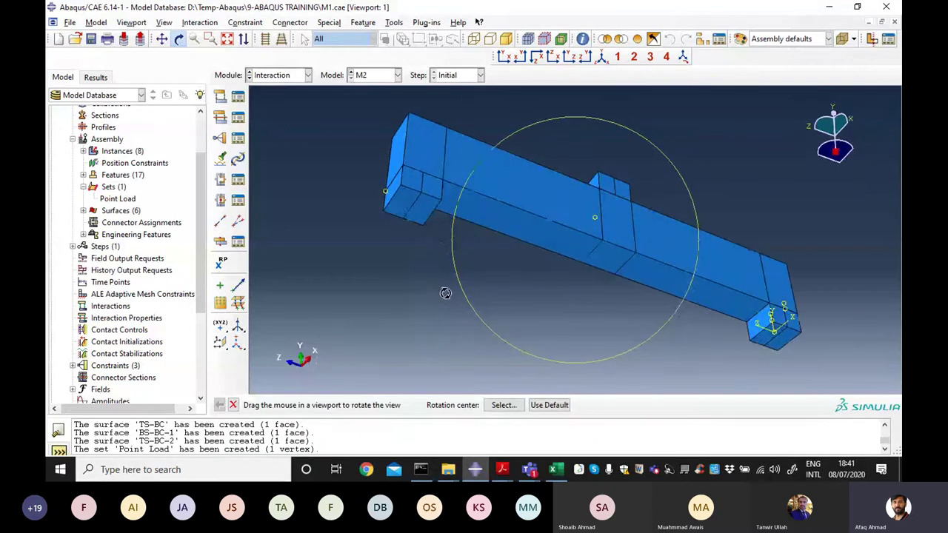
{"action": "key", "text": "Escape"}
{"action": "left_click", "coordinate": [109, 187]}
{"action": "double_click", "coordinate": [109, 188]}
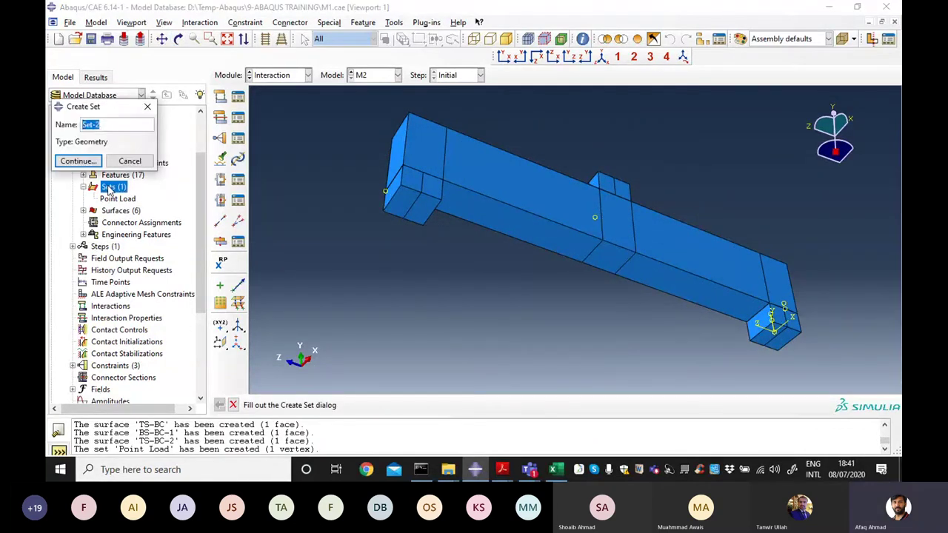
{"action": "type", "text": "Suppo"}
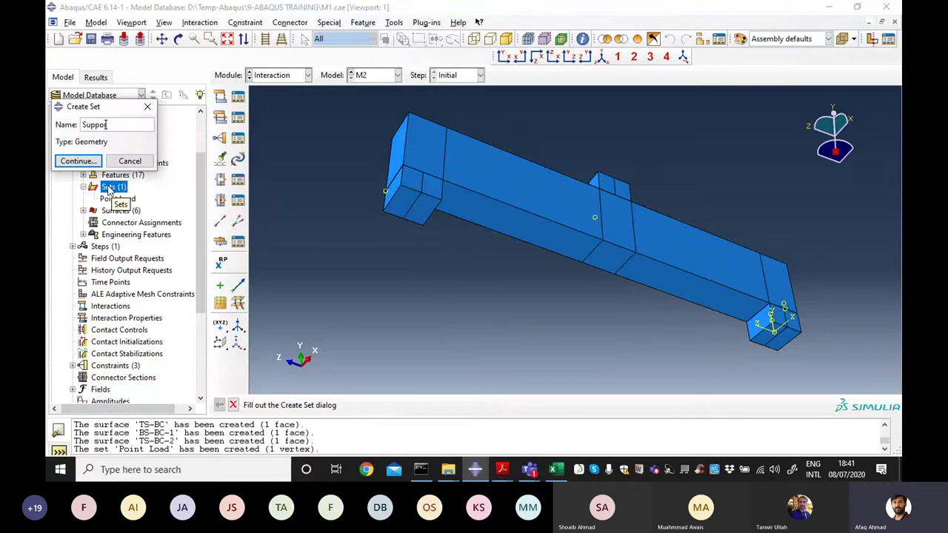
{"action": "type", "text": "rt-1"}
{"action": "left_click", "coordinate": [77, 161]}
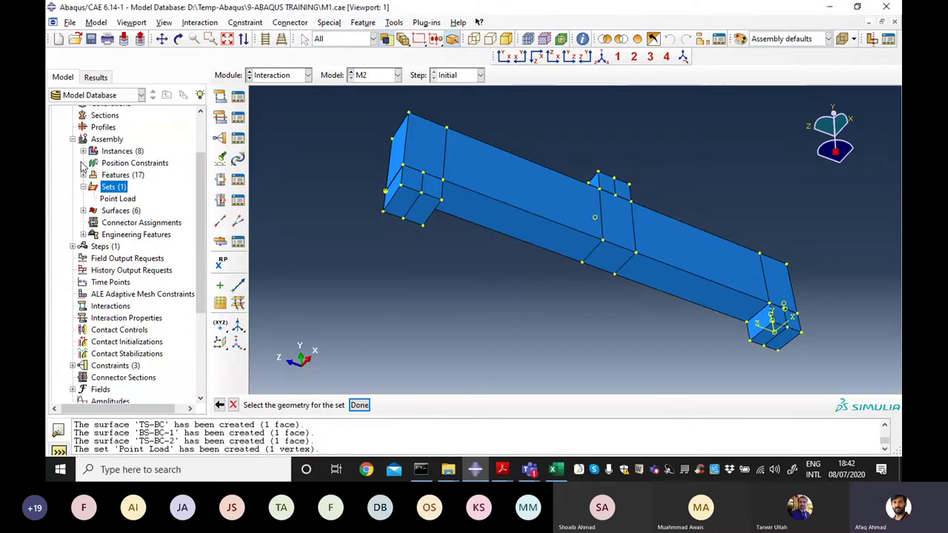
{"action": "left_click", "coordinate": [780, 341]}
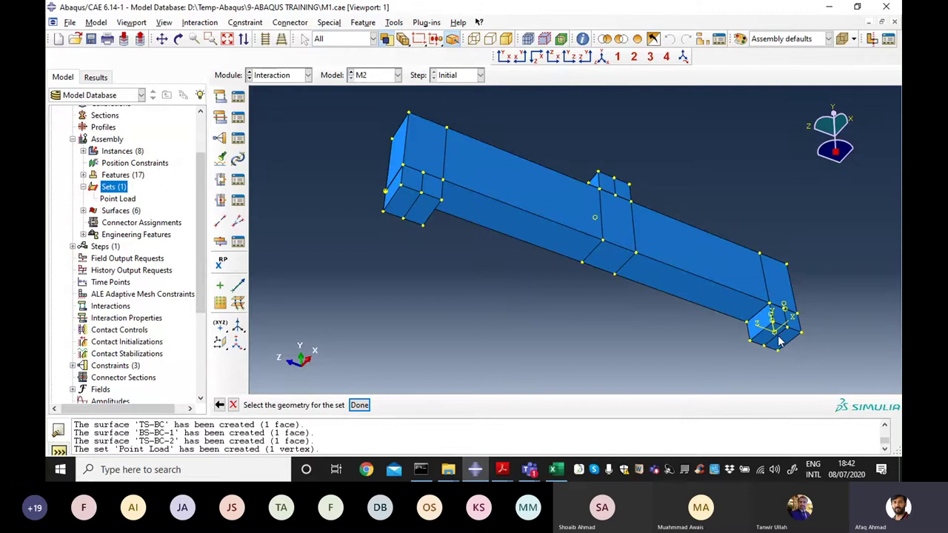
{"action": "left_click", "coordinate": [360, 405]}
Step: Create a geometry set named Support-2 from the middle edge on the underside of the support block at the opposite beam end
{"action": "double_click", "coordinate": [110, 188]}
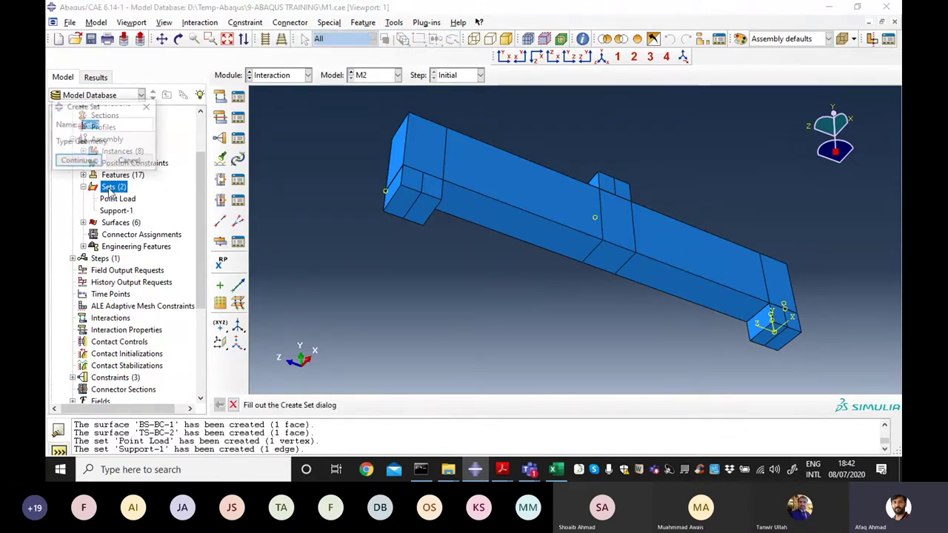
{"action": "type", "text": "Suppo"}
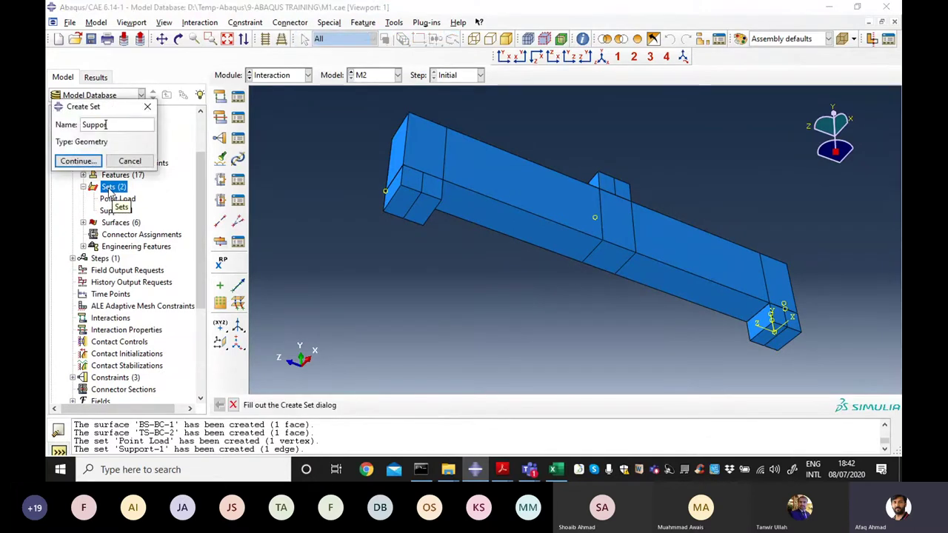
{"action": "type", "text": "rt02"}
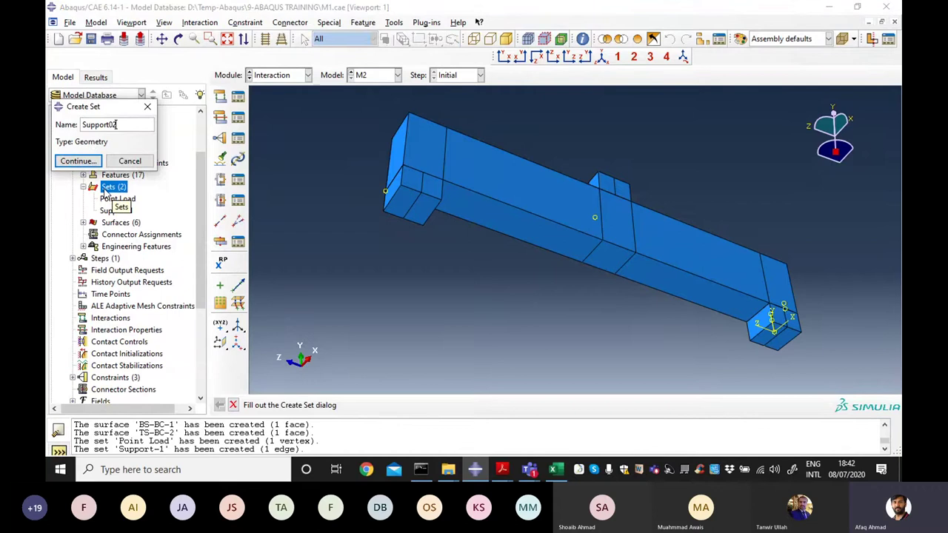
{"action": "left_click", "coordinate": [78, 161]}
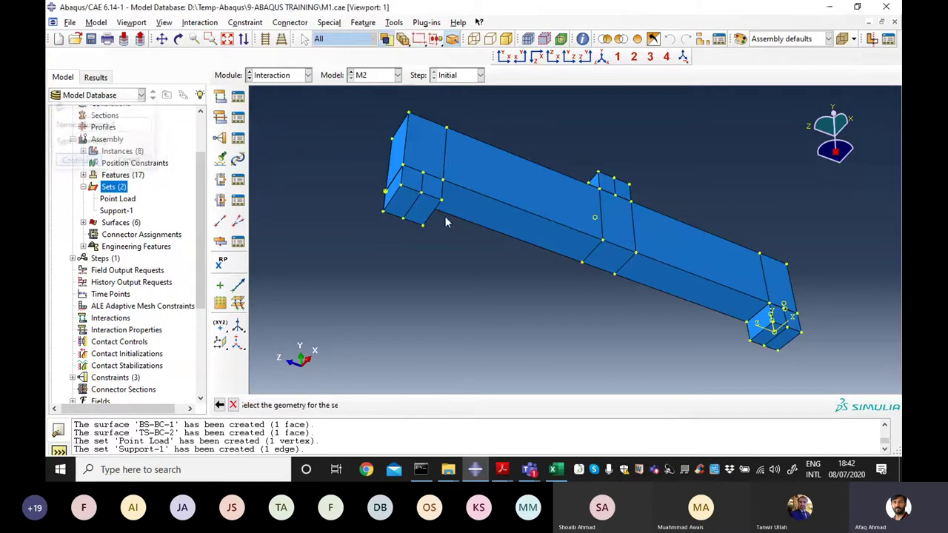
{"action": "left_click", "coordinate": [413, 213]}
{"action": "left_click", "coordinate": [359, 405]}
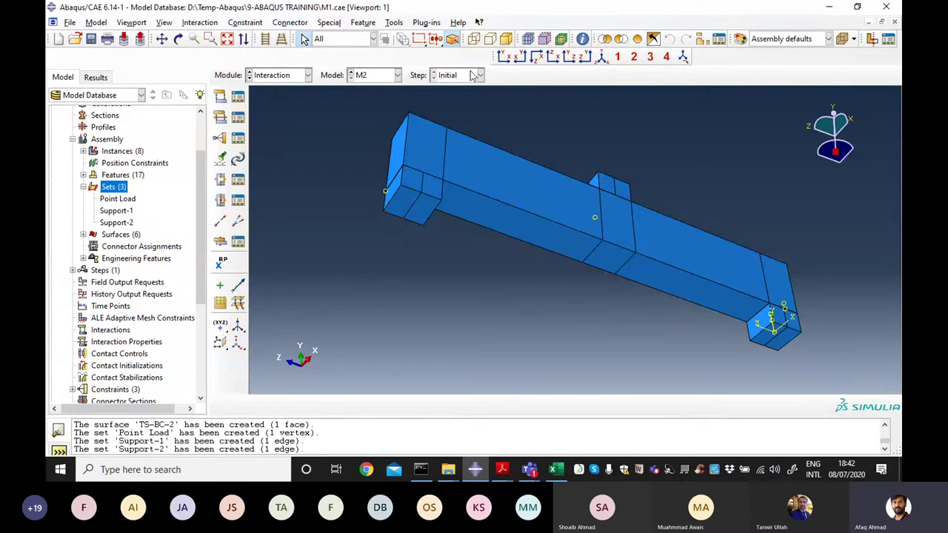
Step: Examine the beam assembly in isometric view and review the steps and constraints defined for model M2
{"action": "left_click", "coordinate": [602, 56]}
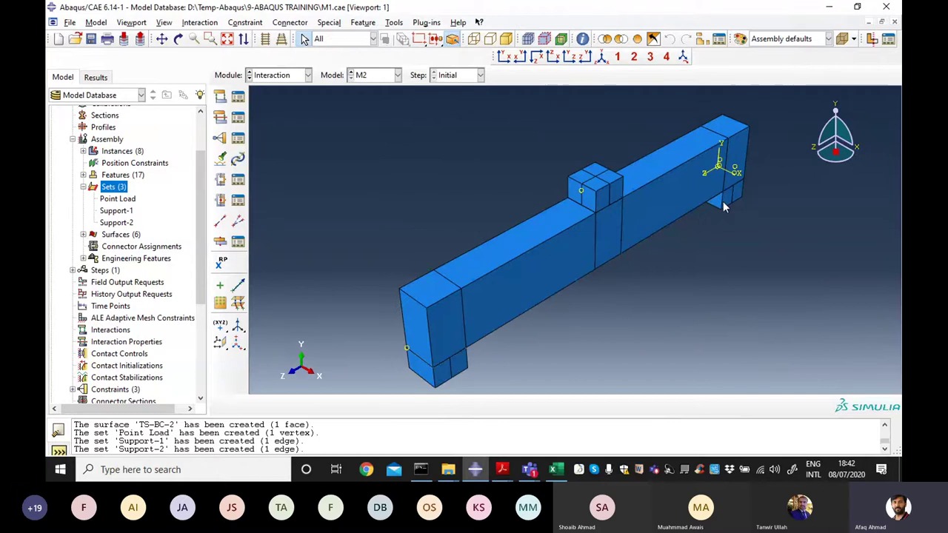
{"action": "scroll", "coordinate": [191, 346], "scroll_direction": "down", "scroll_amount": 5}
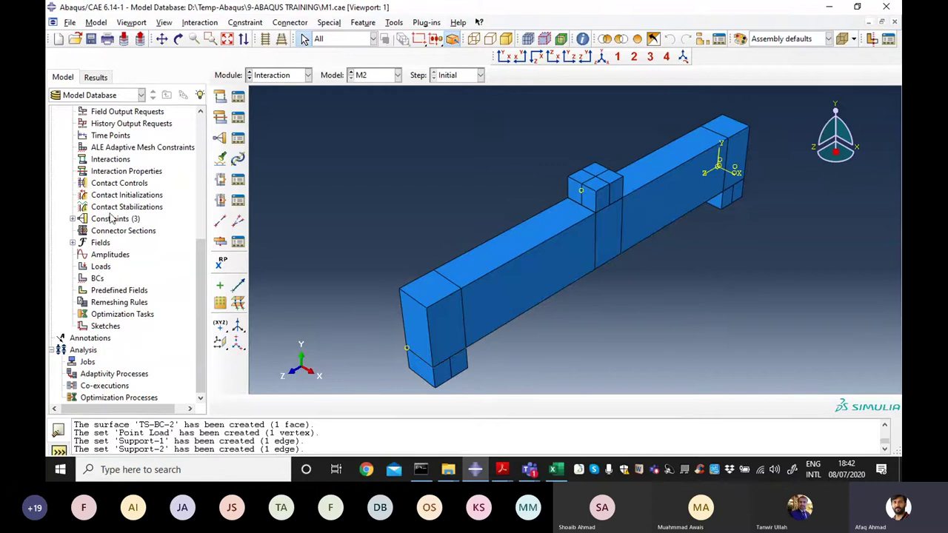
{"action": "scroll", "coordinate": [109, 217], "scroll_direction": "up", "scroll_amount": 5}
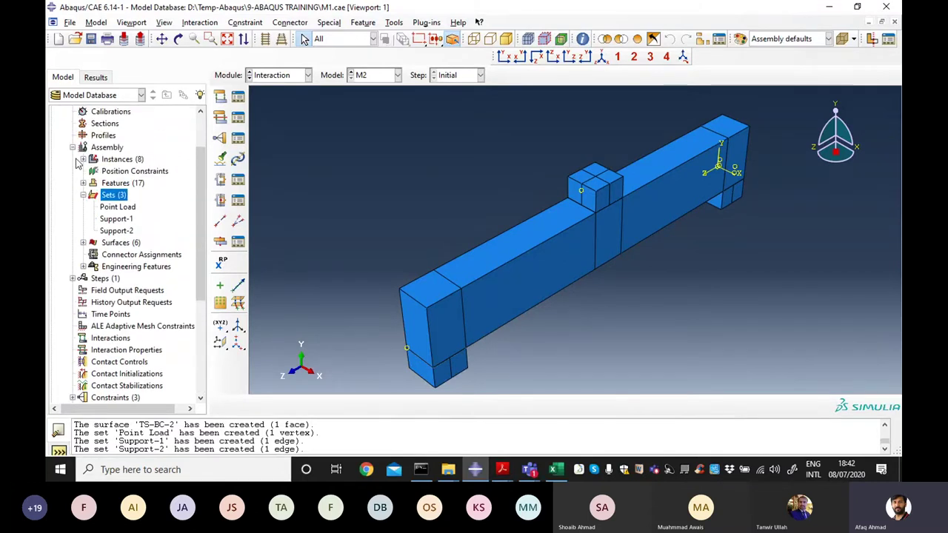
{"action": "left_click", "coordinate": [71, 147]}
{"action": "scroll", "coordinate": [74, 185], "scroll_direction": "up", "scroll_amount": 2}
{"action": "left_click", "coordinate": [72, 208]}
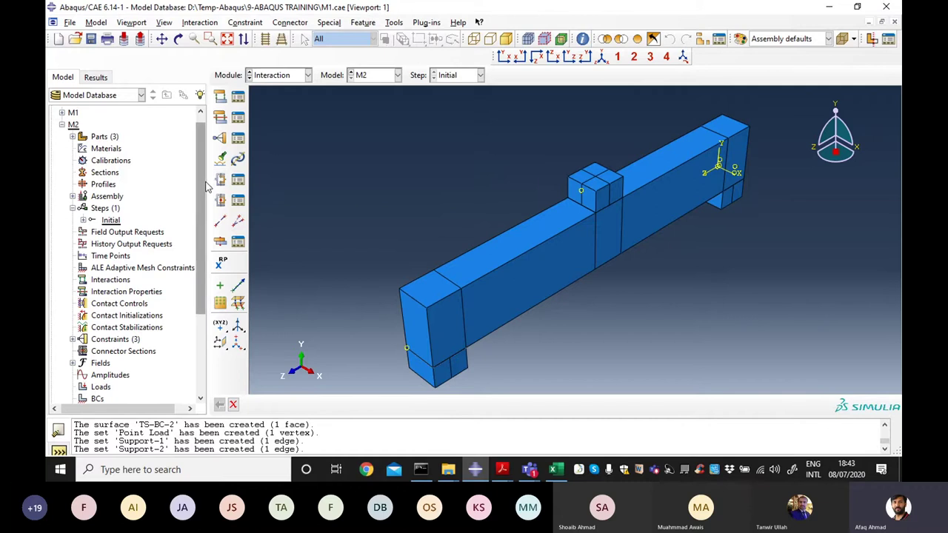
{"action": "scroll", "coordinate": [131, 193], "scroll_direction": "down", "scroll_amount": 4}
{"action": "left_click", "coordinate": [72, 219]}
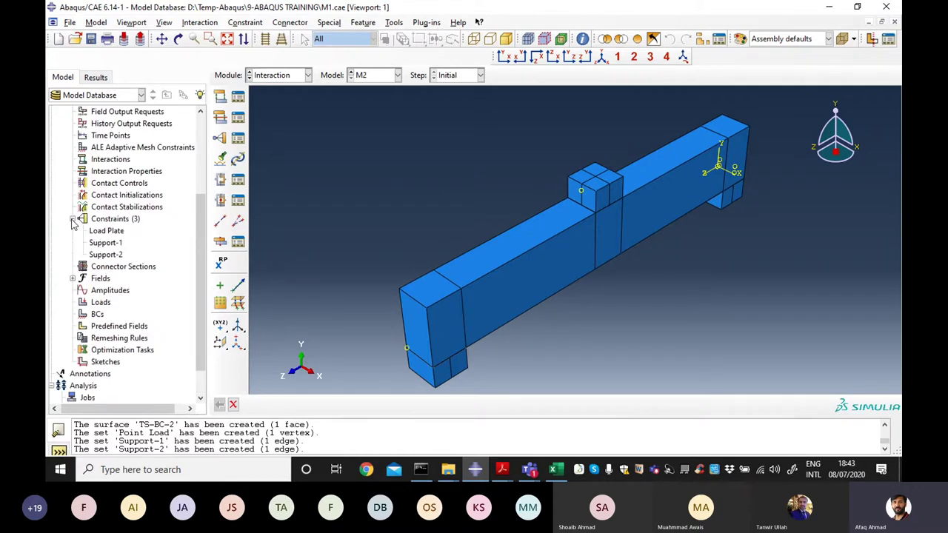
{"action": "scroll", "coordinate": [115, 189], "scroll_direction": "up", "scroll_amount": 3}
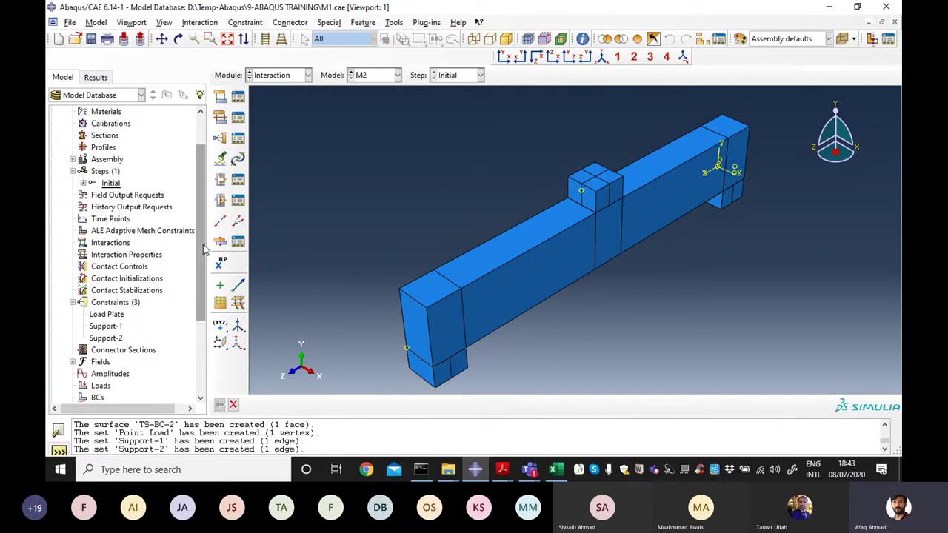
{"action": "scroll", "coordinate": [146, 244], "scroll_direction": "down", "scroll_amount": 2}
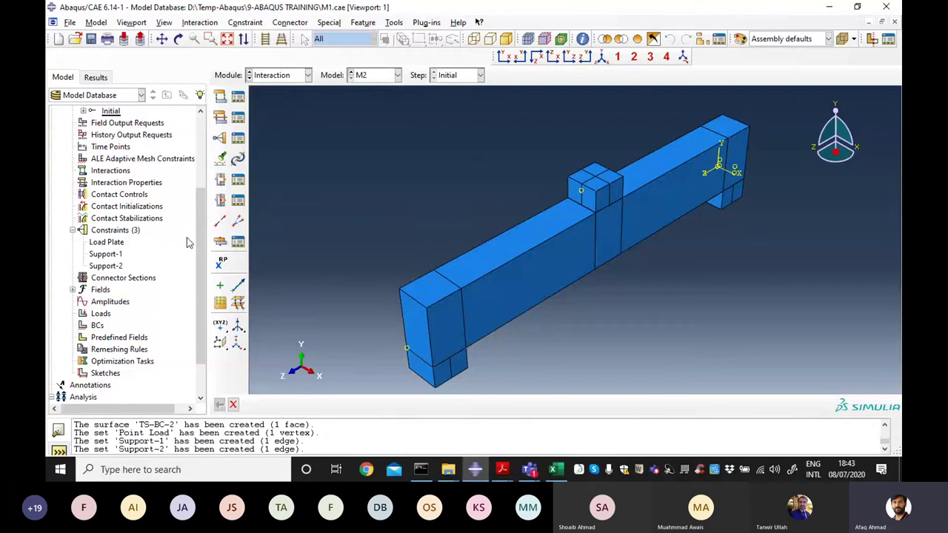
{"action": "scroll", "coordinate": [198, 192], "scroll_direction": "up", "scroll_amount": 3}
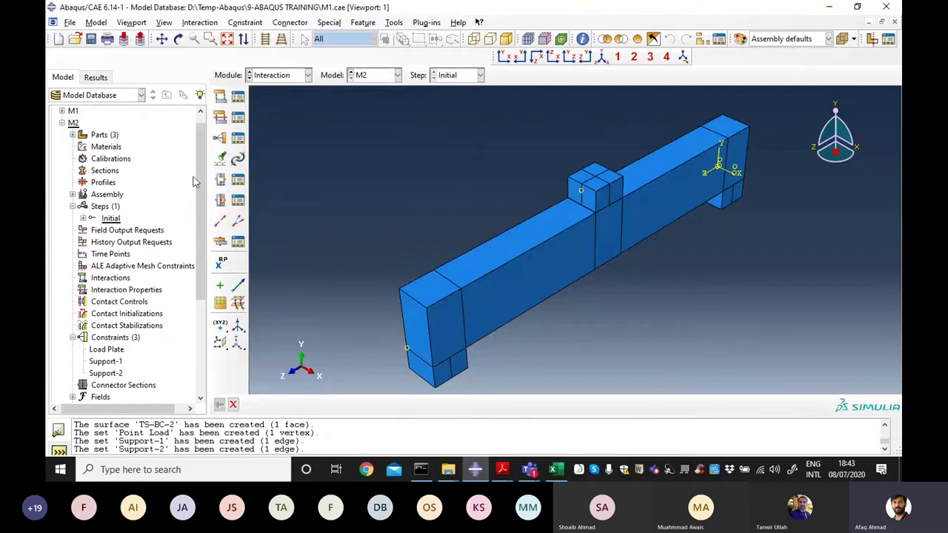
Step: Hide the beam instance of the assembly so the steel bars inside it are exposed
{"action": "left_click", "coordinate": [73, 195]}
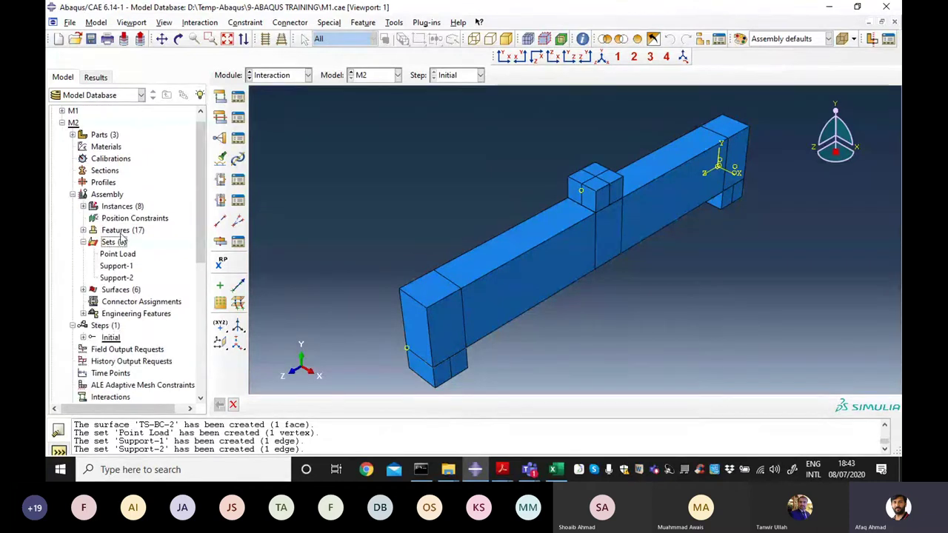
{"action": "left_click", "coordinate": [83, 206]}
{"action": "left_click", "coordinate": [112, 218]}
{"action": "right_click", "coordinate": [113, 220]}
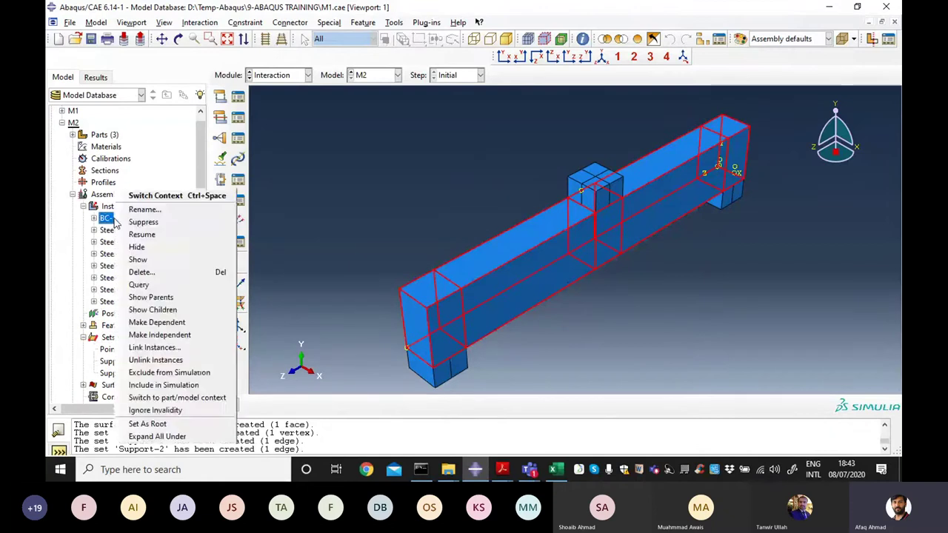
{"action": "left_click", "coordinate": [137, 233]}
{"action": "left_click_drag", "start_coordinate": [198, 210], "coordinate": [194, 328]}
{"action": "double_click", "coordinate": [127, 250]}
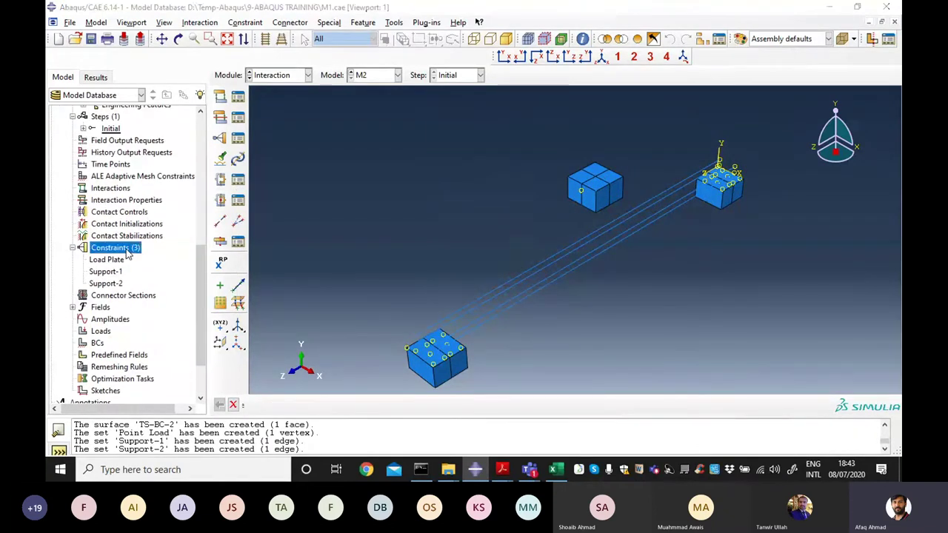
{"action": "left_click_drag", "start_coordinate": [516, 122], "coordinate": [432, 124]}
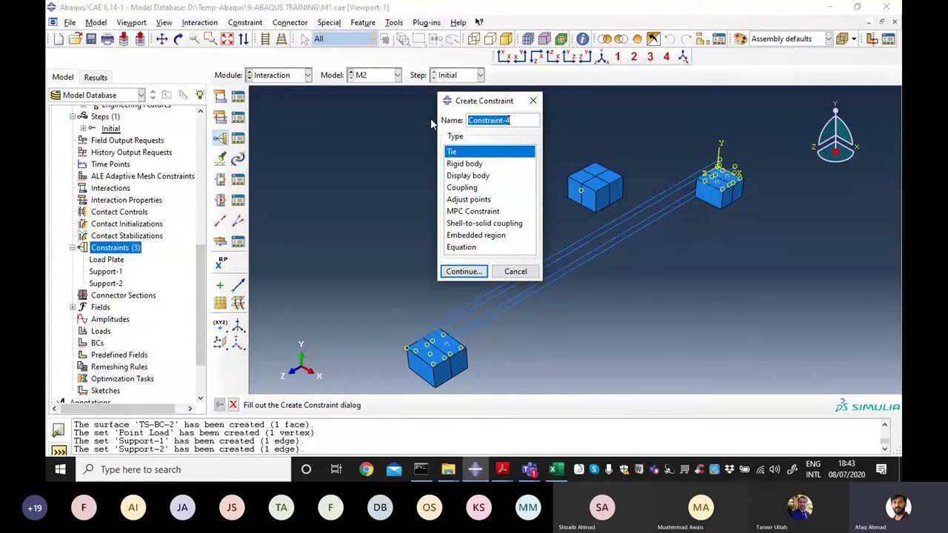
{"action": "type", "text": "Rebars"}
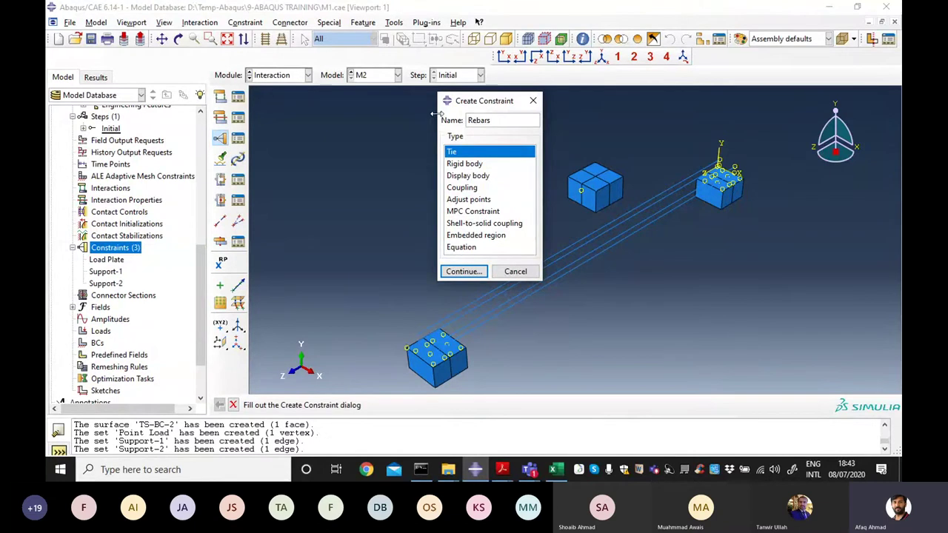
{"action": "left_click", "coordinate": [480, 236]}
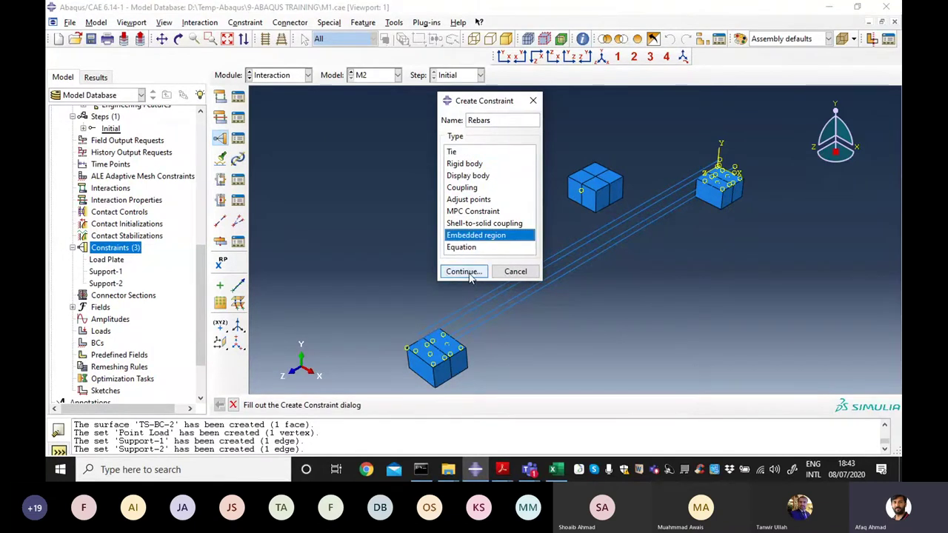
{"action": "left_click", "coordinate": [467, 272]}
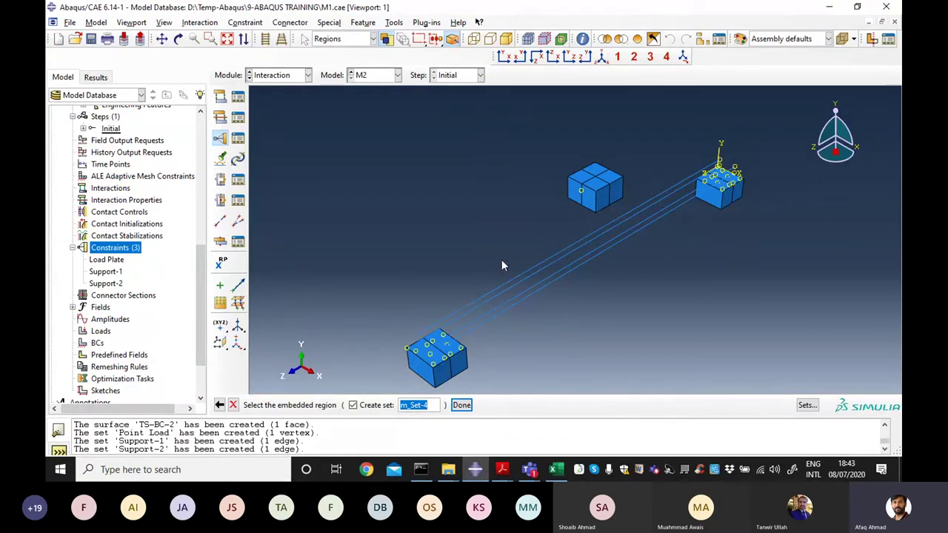
{"action": "left_click", "coordinate": [552, 262]}
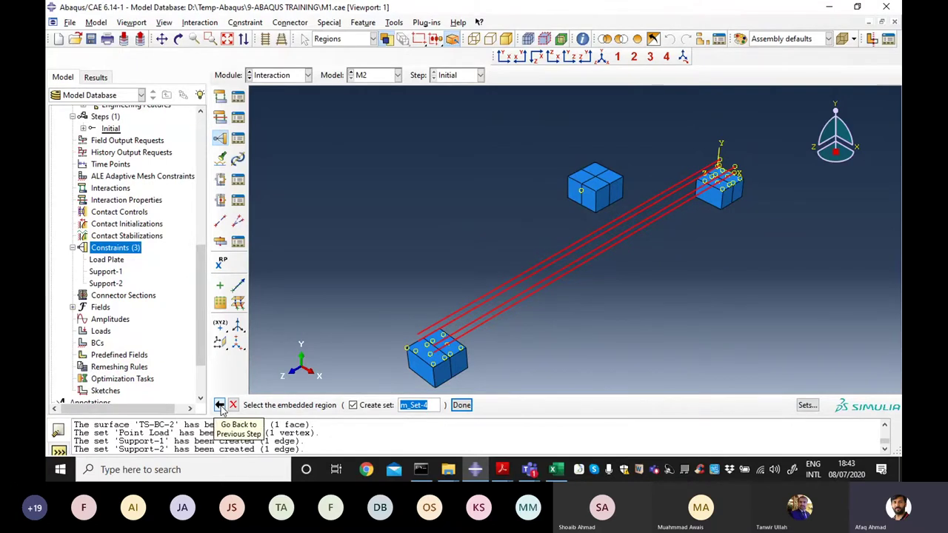
{"action": "left_click", "coordinate": [220, 406]}
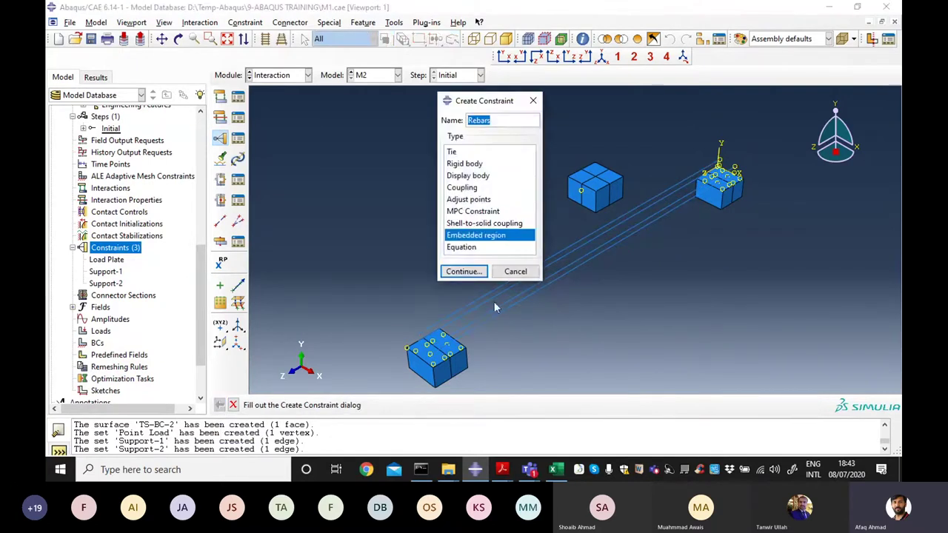
{"action": "left_click", "coordinate": [516, 271]}
Step: Create a geometry set named Rebars containing the four longitudinal steel bars
{"action": "scroll", "coordinate": [198, 270], "scroll_direction": "up", "scroll_amount": 4}
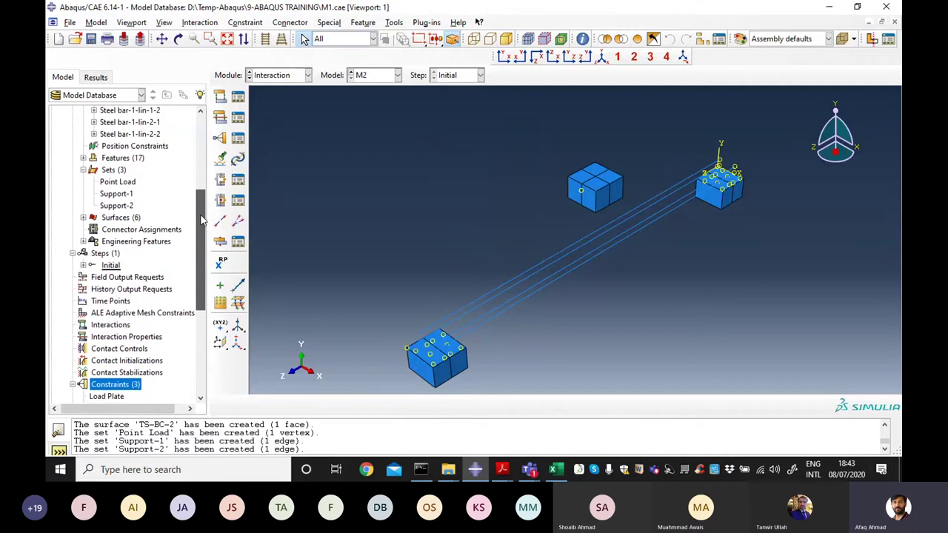
{"action": "left_click", "coordinate": [83, 175]}
{"action": "left_click", "coordinate": [110, 174]}
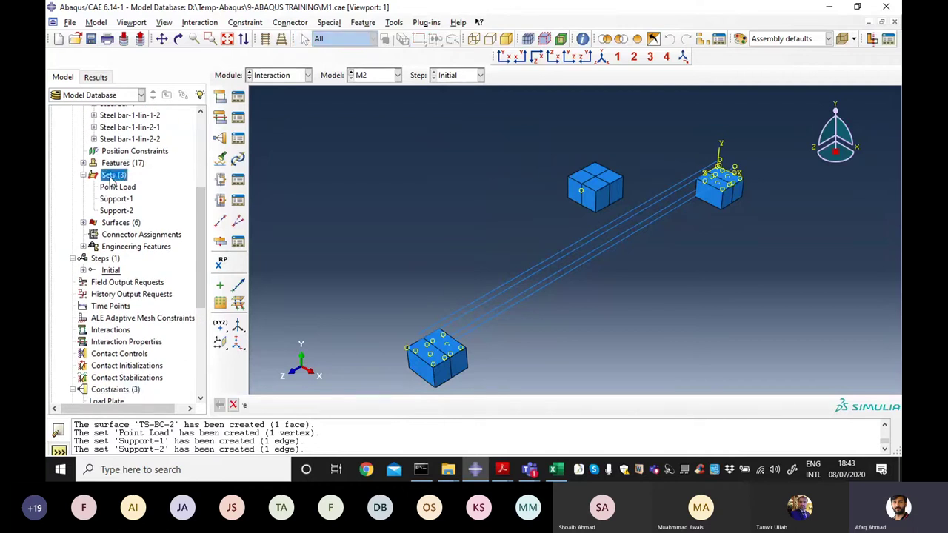
{"action": "type", "text": "Rebars"}
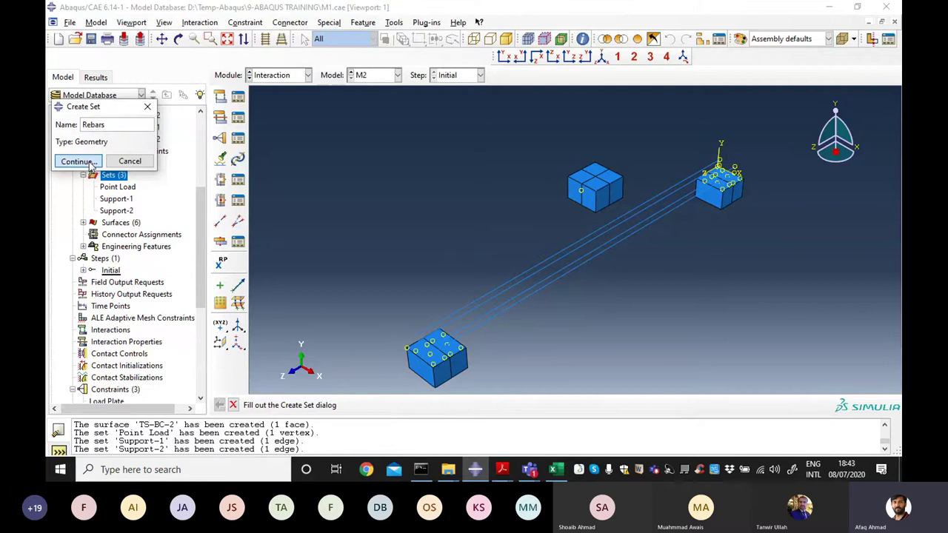
{"action": "left_click", "coordinate": [78, 161]}
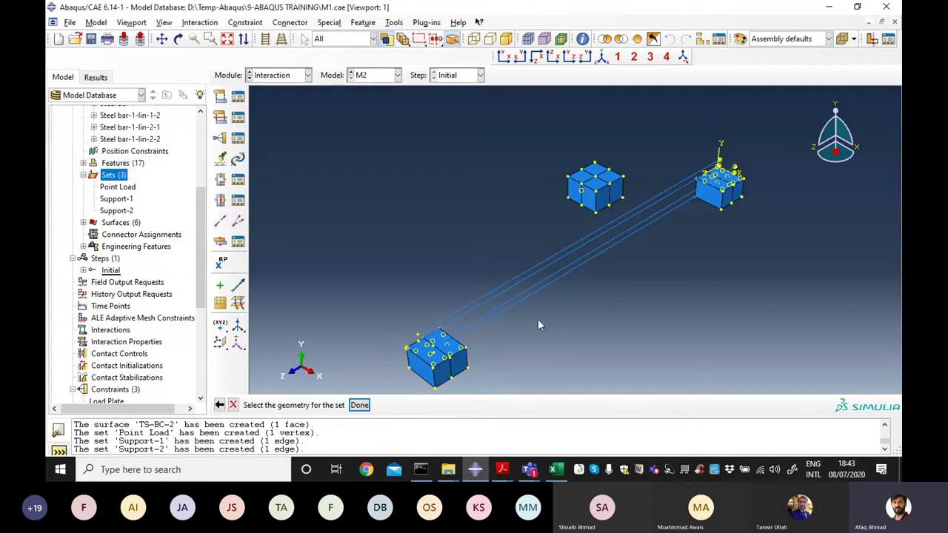
{"action": "left_click_drag", "start_coordinate": [538, 319], "coordinate": [495, 254]}
{"action": "left_click", "coordinate": [361, 406]}
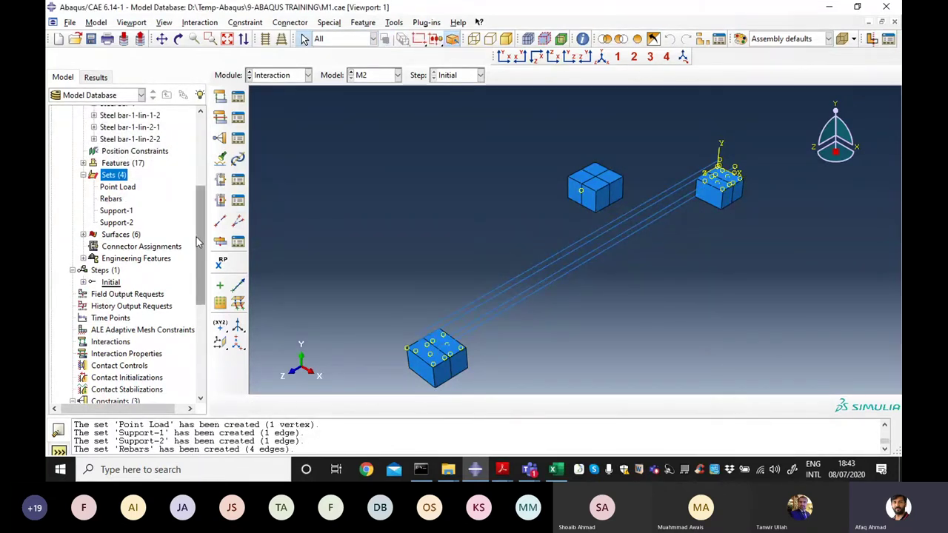
Step: Create an embedded region constraint named Rebars that embeds the Rebars set in the whole model as host, keeping the default tolerances
{"action": "left_click_drag", "start_coordinate": [196, 237], "coordinate": [196, 302]}
{"action": "left_click", "coordinate": [126, 241]}
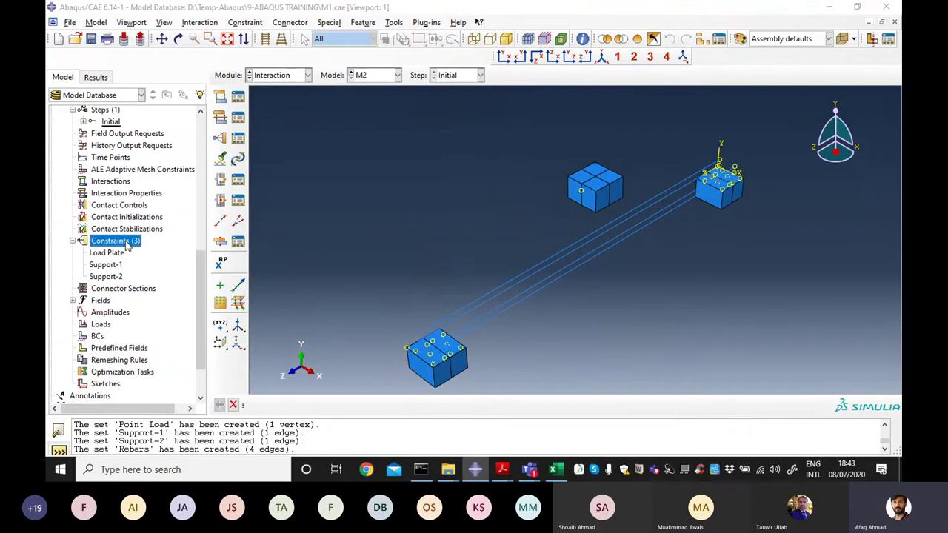
{"action": "double_click", "coordinate": [126, 243]}
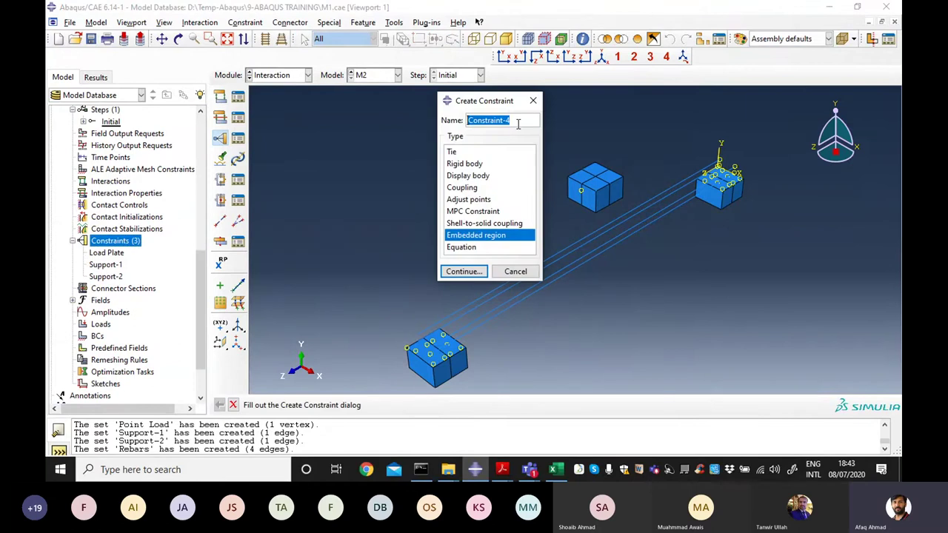
{"action": "left_click_drag", "start_coordinate": [518, 123], "coordinate": [429, 118]}
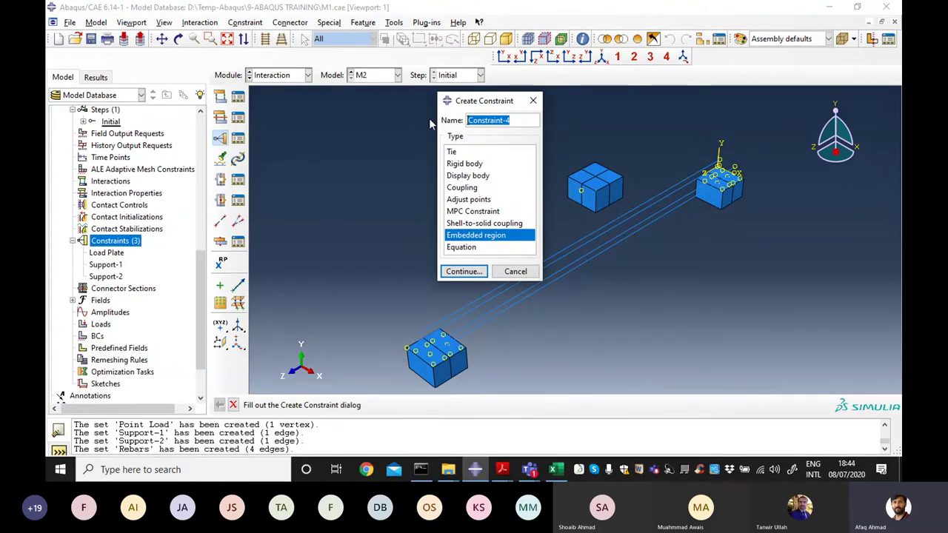
{"action": "type", "text": "Rebars"}
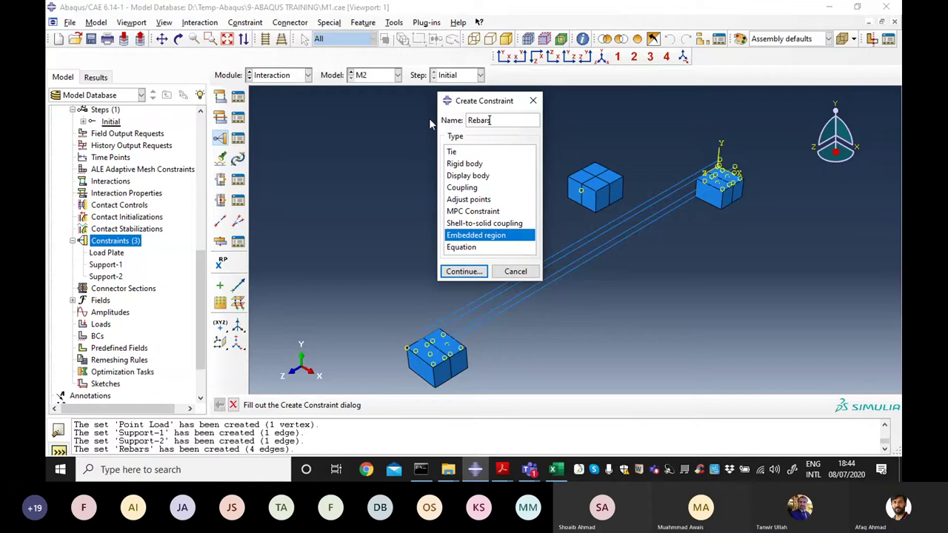
{"action": "left_click", "coordinate": [467, 272]}
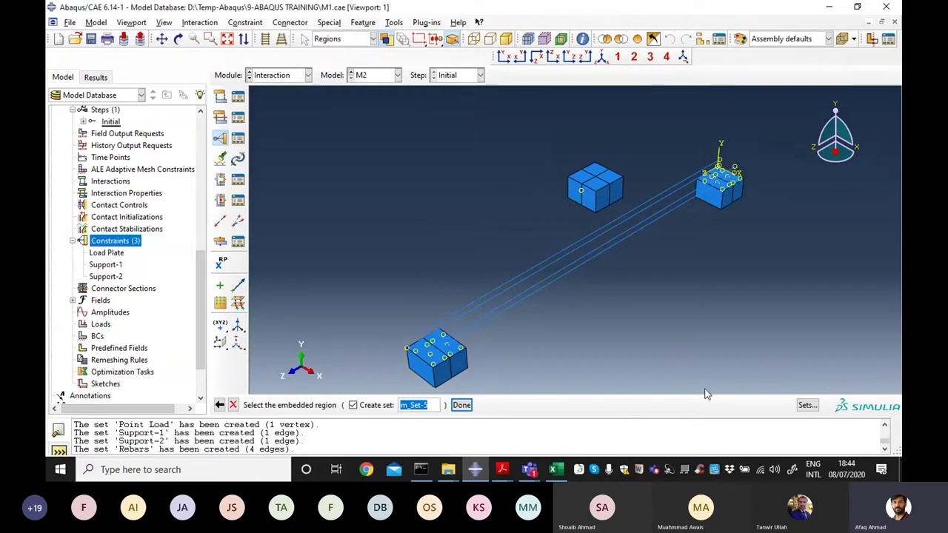
{"action": "left_click", "coordinate": [808, 406]}
{"action": "left_click", "coordinate": [105, 176]}
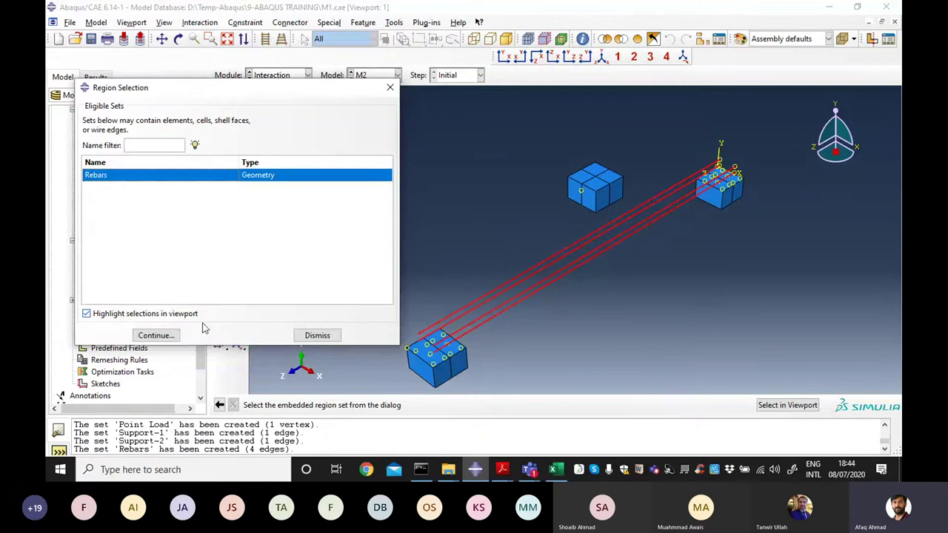
{"action": "left_click", "coordinate": [153, 336]}
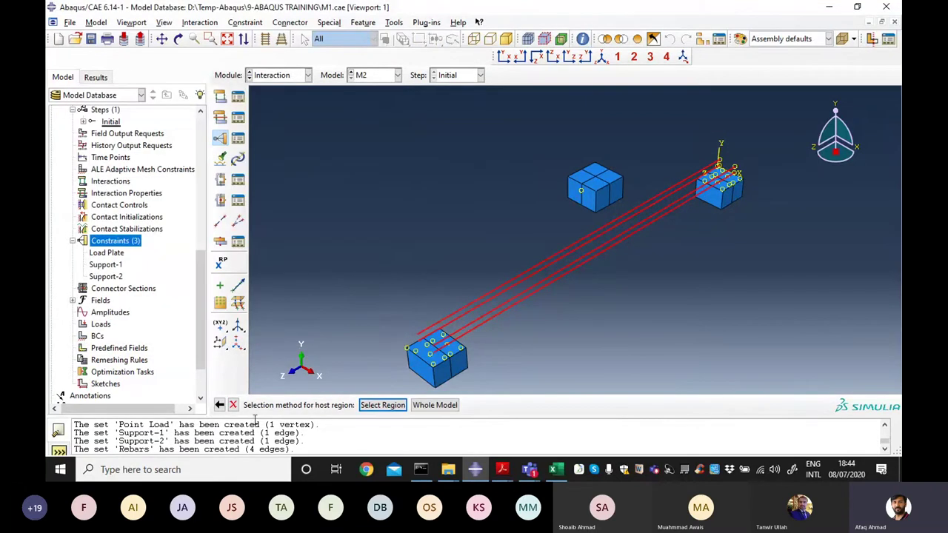
{"action": "left_click", "coordinate": [446, 406]}
{"action": "left_click_drag", "start_coordinate": [162, 131], "coordinate": [247, 129]}
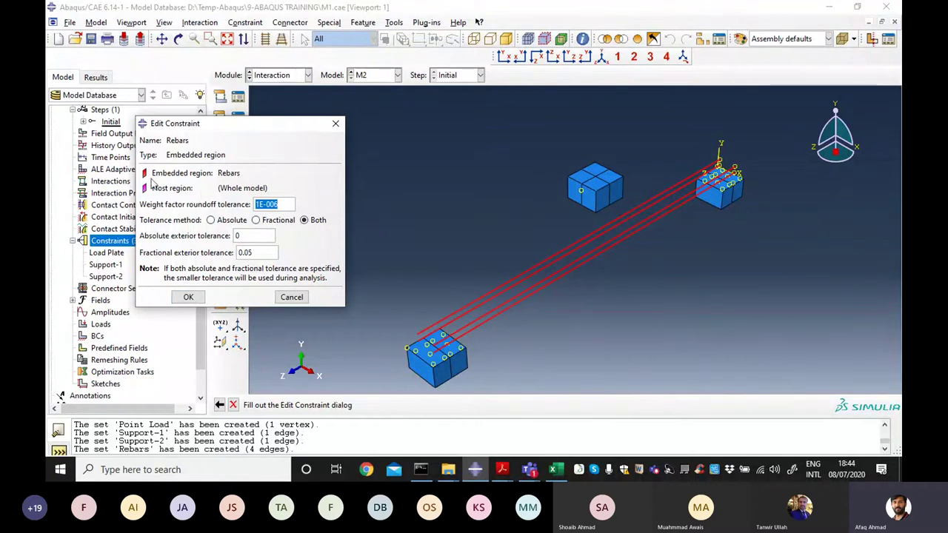
{"action": "left_click", "coordinate": [189, 297]}
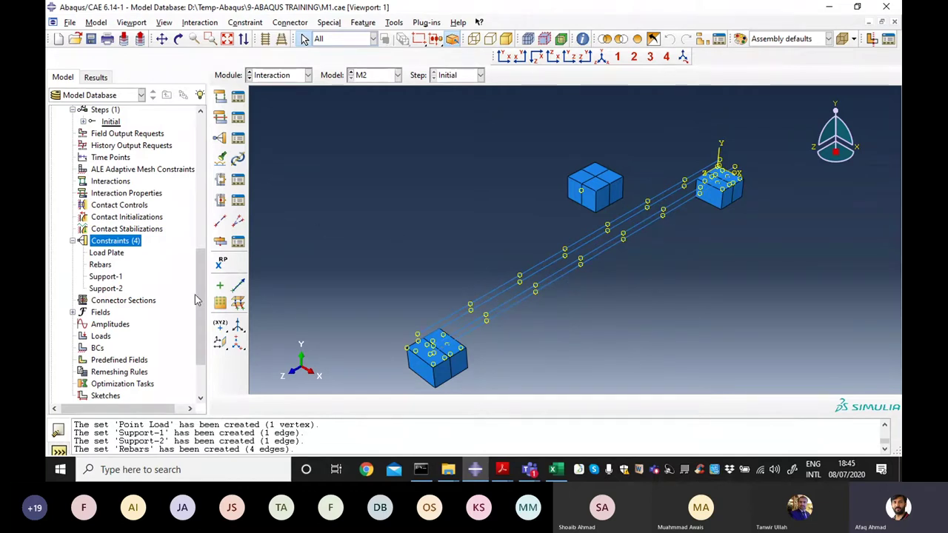
Step: Start a new analysis step named Static Analysis, inserted after the Initial step
{"action": "scroll", "coordinate": [85, 232], "scroll_direction": "up", "scroll_amount": 2}
{"action": "scroll", "coordinate": [85, 232], "scroll_direction": "up", "scroll_amount": 1}
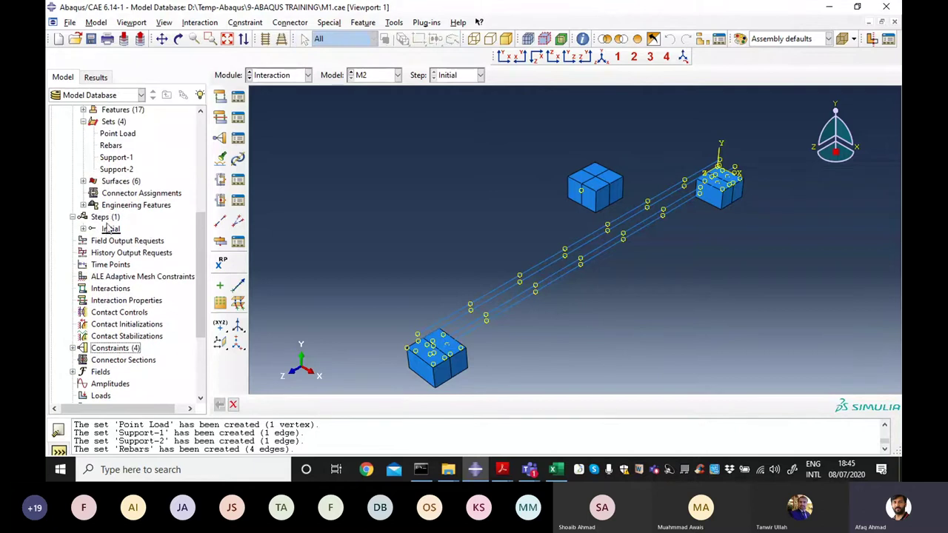
{"action": "left_click_drag", "start_coordinate": [198, 260], "coordinate": [196, 297]}
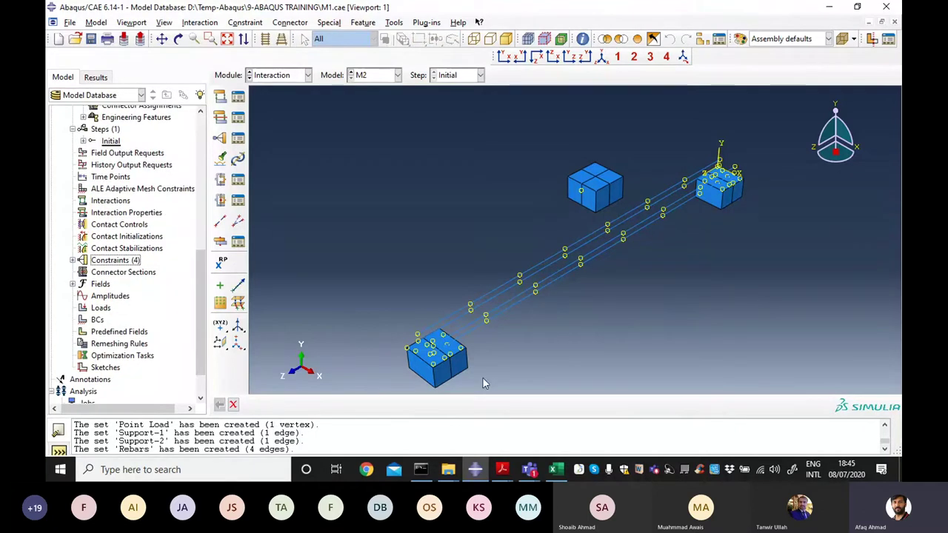
{"action": "scroll", "coordinate": [198, 252], "scroll_direction": "up", "scroll_amount": 2}
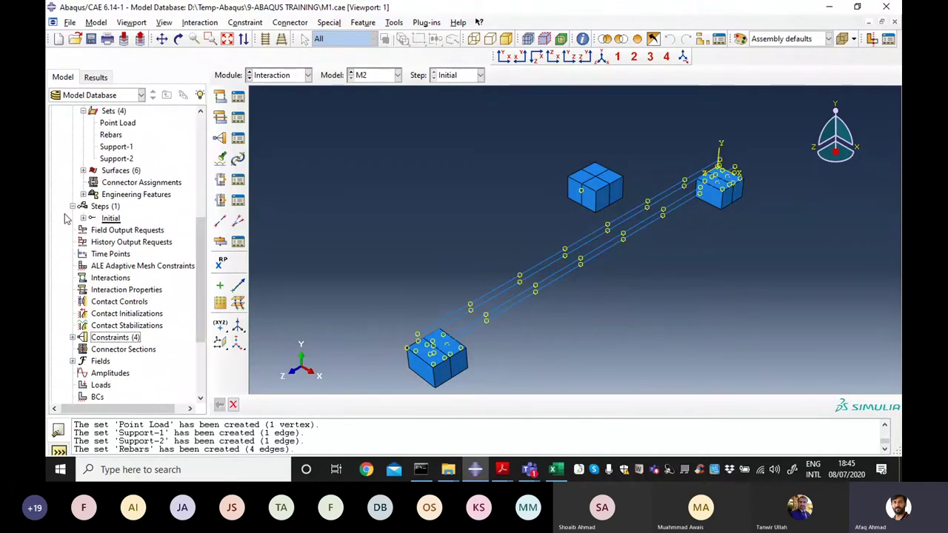
{"action": "left_click", "coordinate": [99, 208]}
{"action": "double_click", "coordinate": [99, 208]}
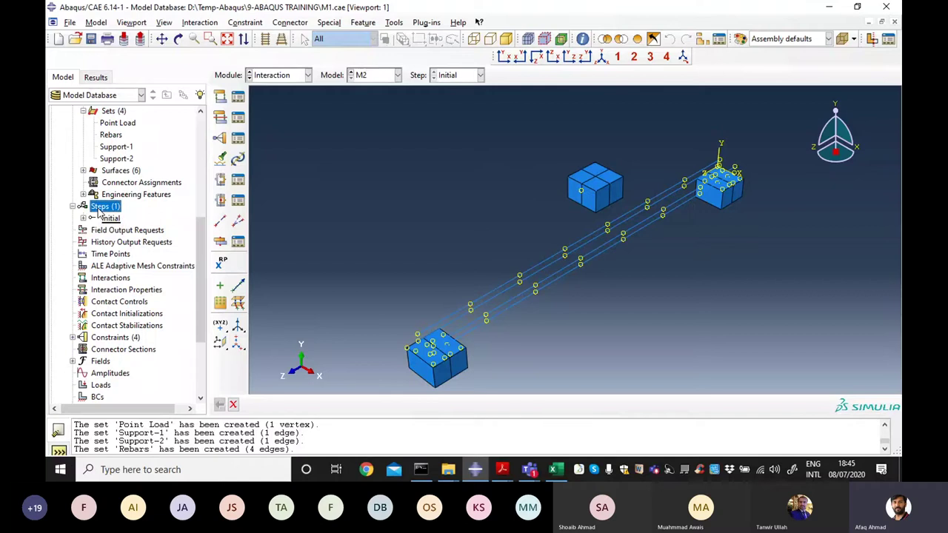
{"action": "left_click_drag", "start_coordinate": [132, 73], "coordinate": [371, 67]}
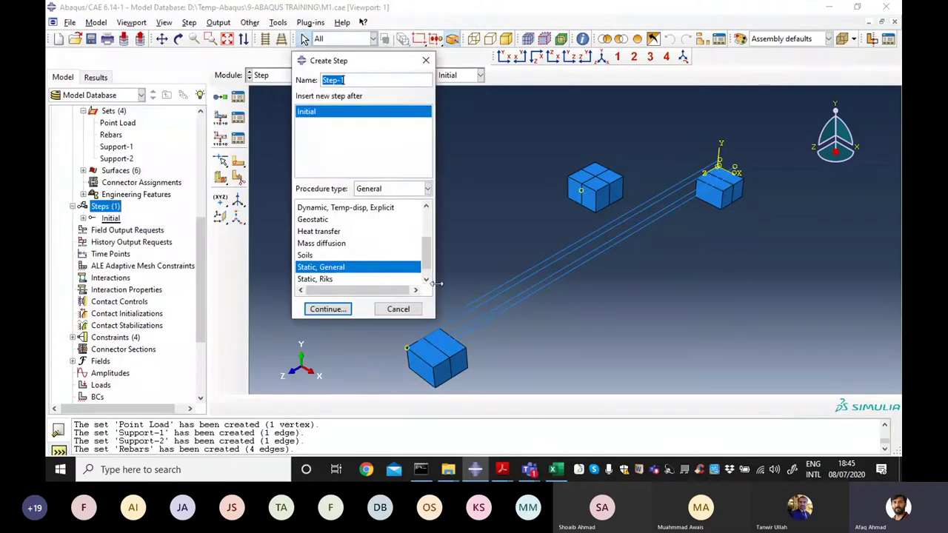
{"action": "left_click_drag", "start_coordinate": [436, 323], "coordinate": [645, 401]}
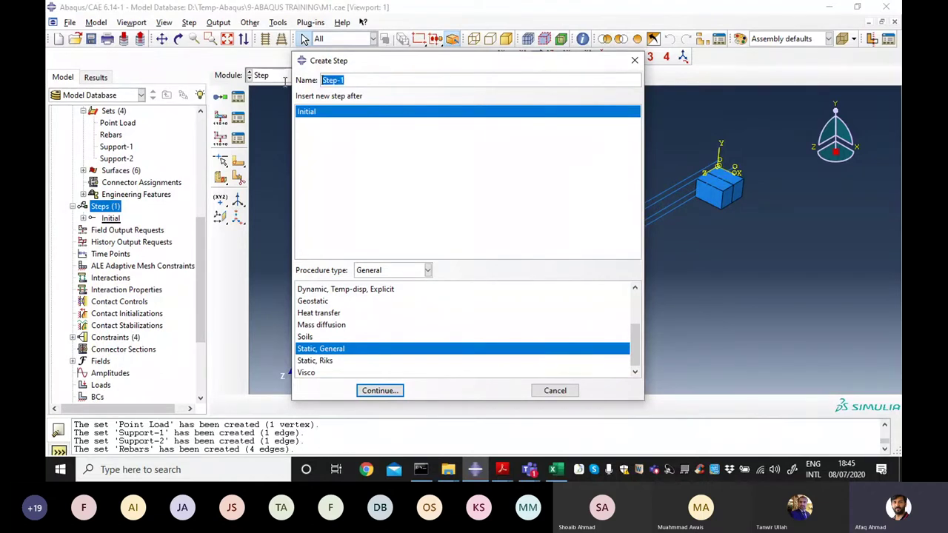
{"action": "type", "text": "Static Analysis"}
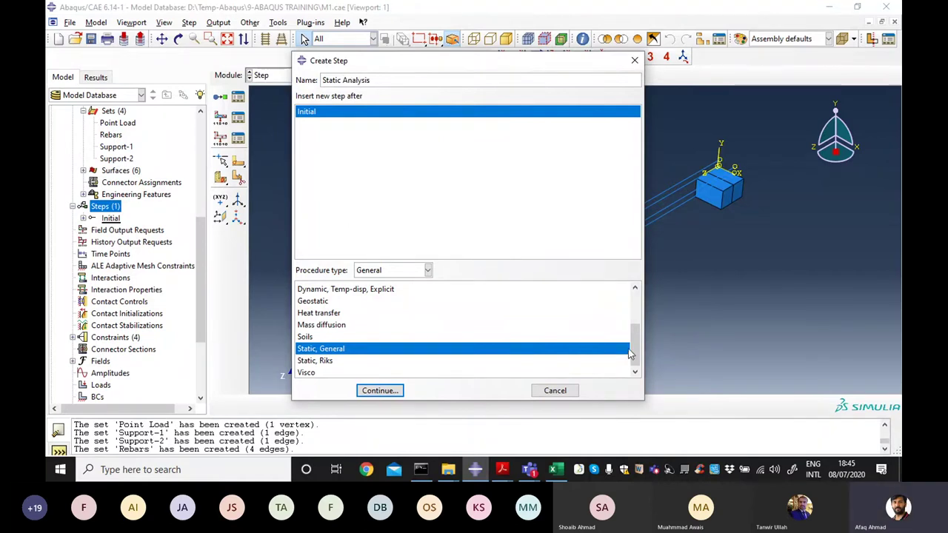
Step: Review the procedure types and the general procedures available for the new analysis step, from Coupled temp-displacement through Visco
{"action": "left_click_drag", "start_coordinate": [630, 350], "coordinate": [620, 299]}
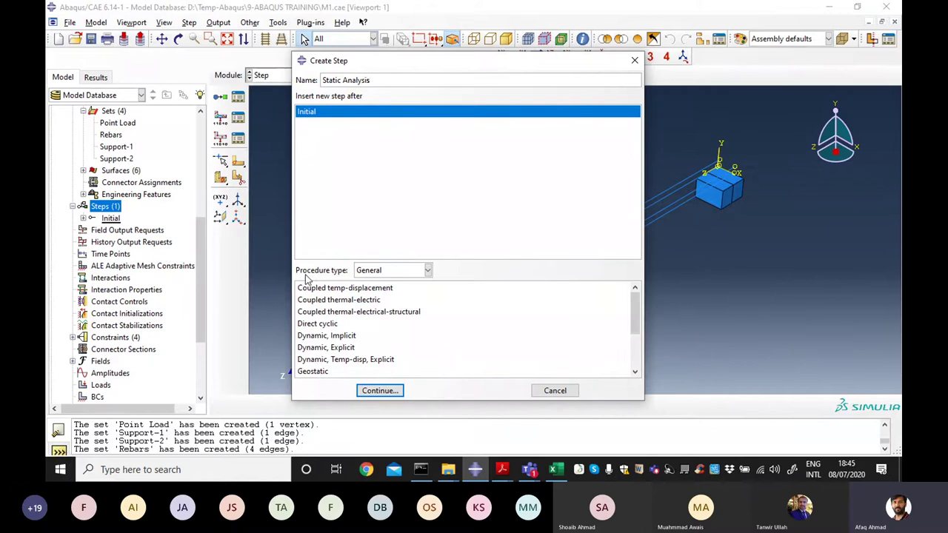
{"action": "left_click", "coordinate": [428, 270]}
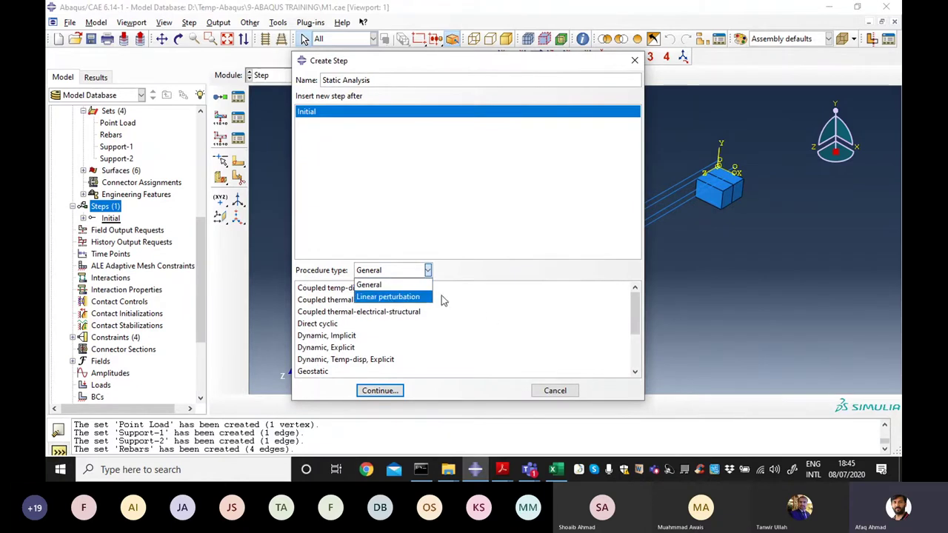
{"action": "left_click", "coordinate": [387, 284]}
{"action": "left_click", "coordinate": [350, 288]}
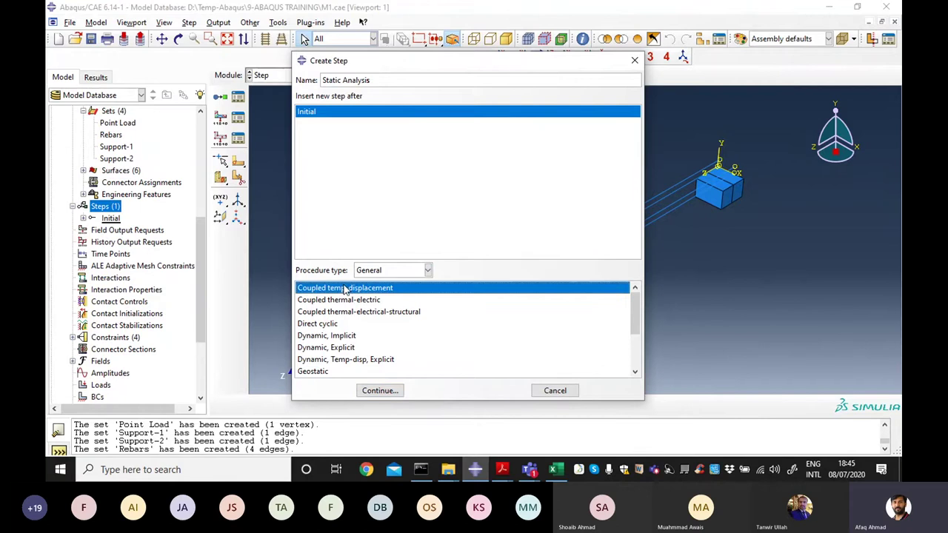
{"action": "left_click", "coordinate": [345, 302]}
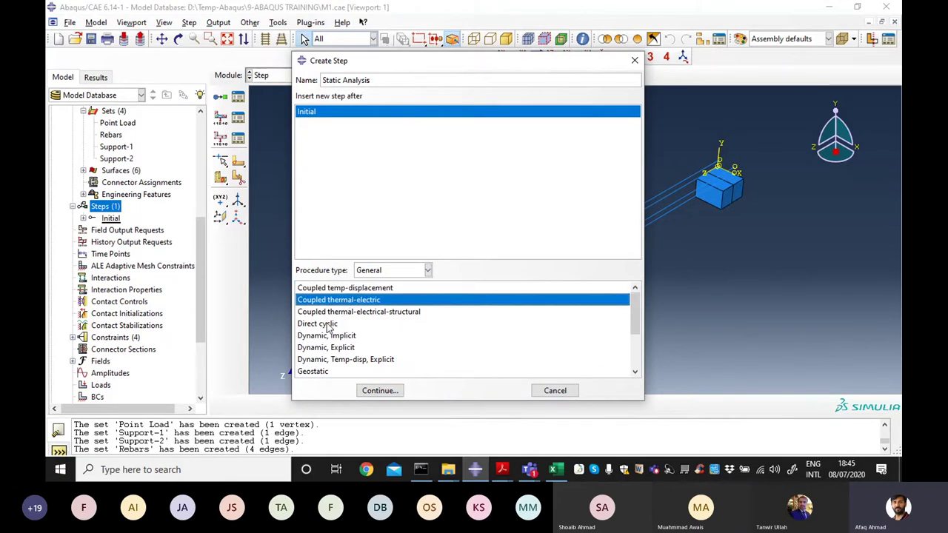
{"action": "left_click", "coordinate": [331, 326]}
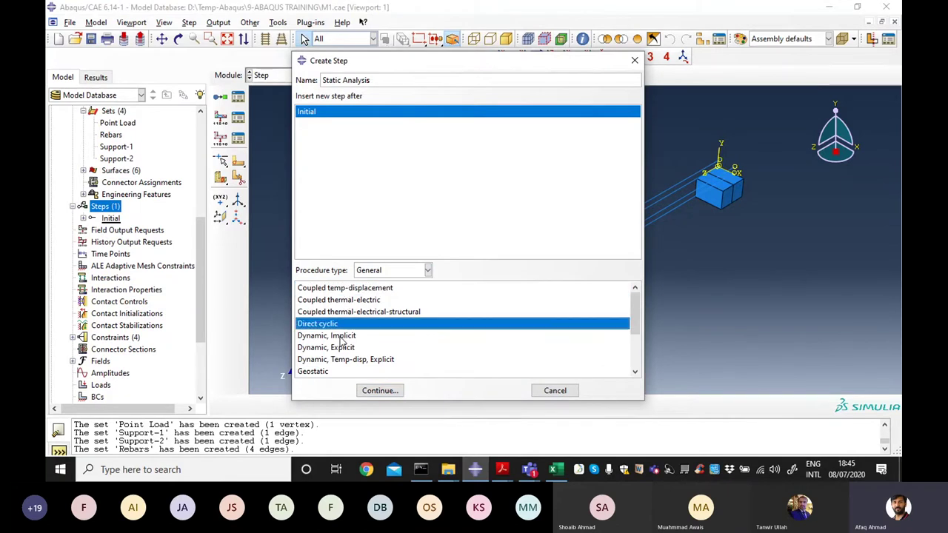
{"action": "left_click", "coordinate": [342, 337]}
{"action": "left_click", "coordinate": [342, 348]}
{"action": "scroll", "coordinate": [342, 354], "scroll_direction": "down", "scroll_amount": 3}
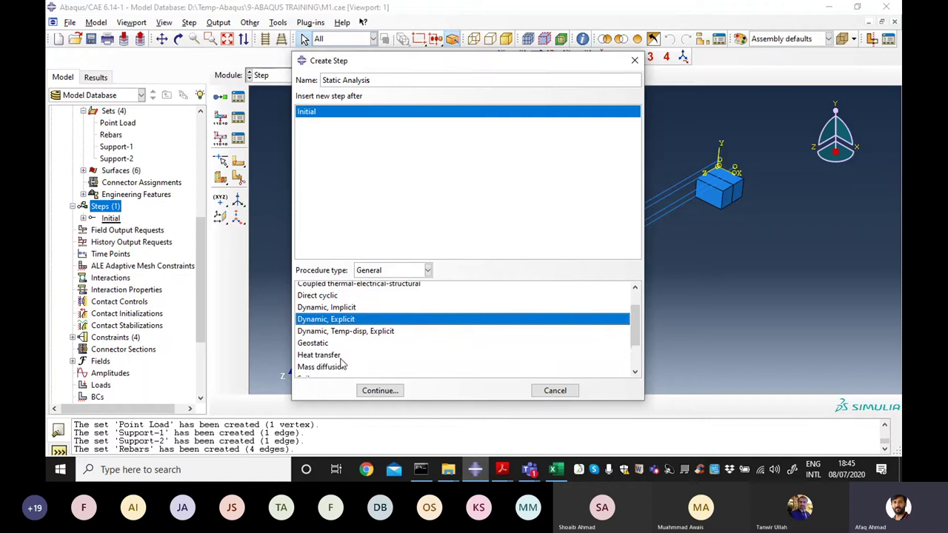
{"action": "left_click", "coordinate": [314, 337]}
{"action": "left_click", "coordinate": [323, 347]}
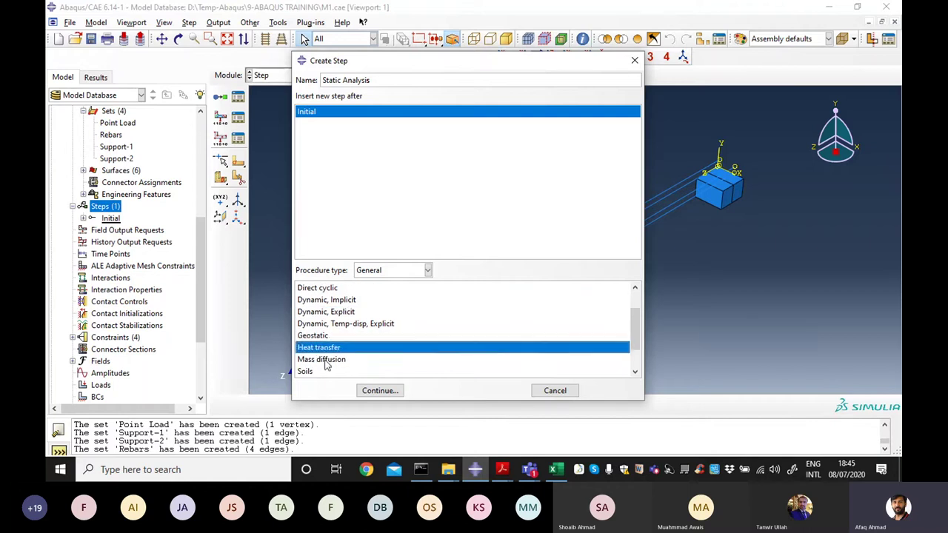
{"action": "left_click", "coordinate": [325, 359]}
{"action": "scroll", "coordinate": [326, 361], "scroll_direction": "down", "scroll_amount": 1}
{"action": "left_click", "coordinate": [314, 336]}
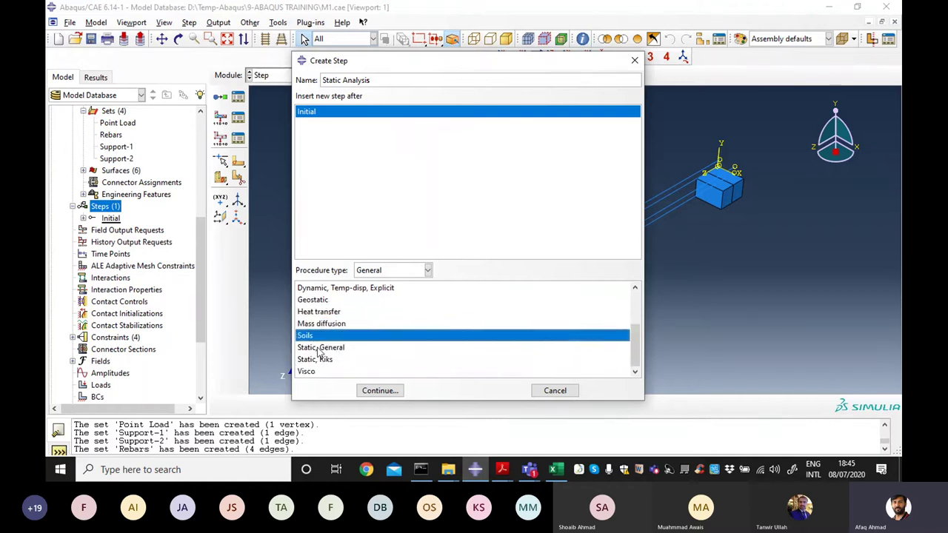
{"action": "left_click", "coordinate": [320, 347]}
{"action": "left_click", "coordinate": [321, 371]}
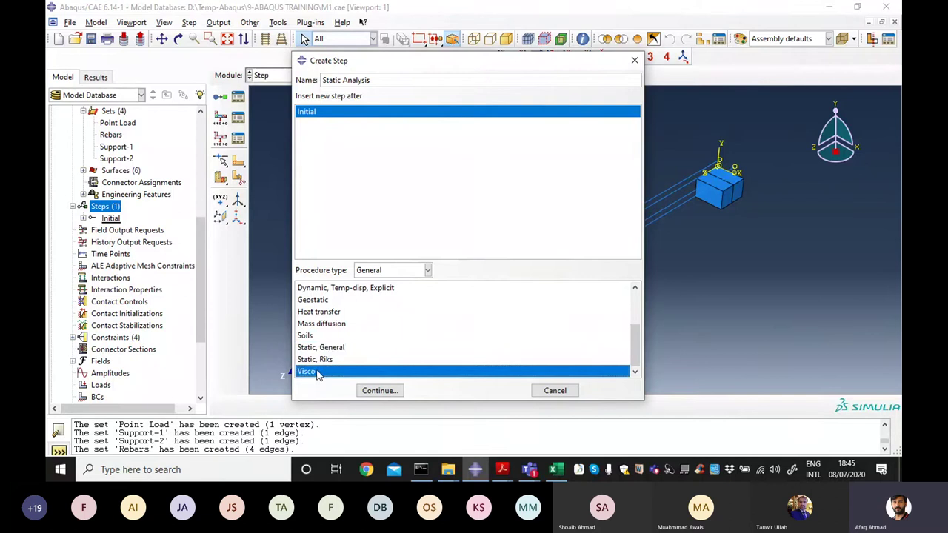
Step: Use the Static, General procedure, describe the step as "3 Point Bending test of RCC Beam" and keep automatic stabilization at None
{"action": "left_click", "coordinate": [320, 349]}
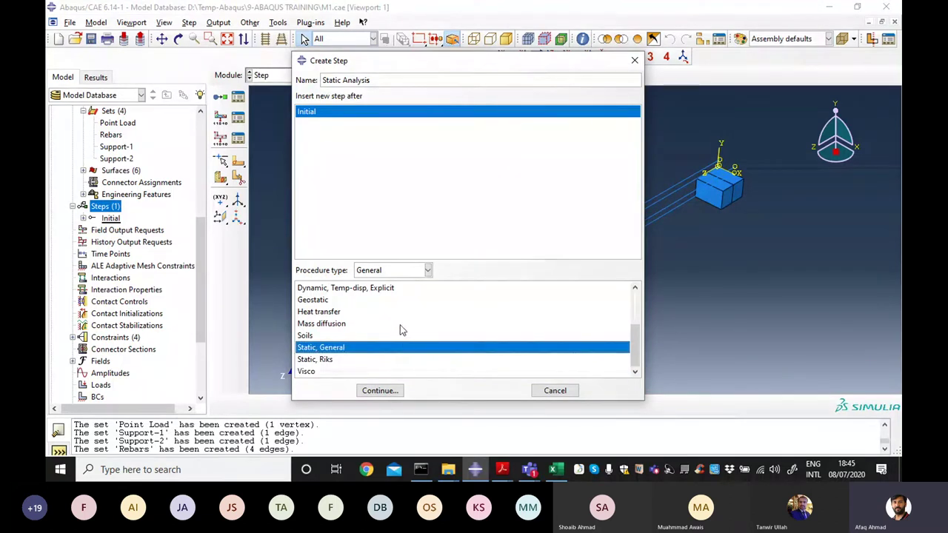
{"action": "left_click", "coordinate": [380, 391]}
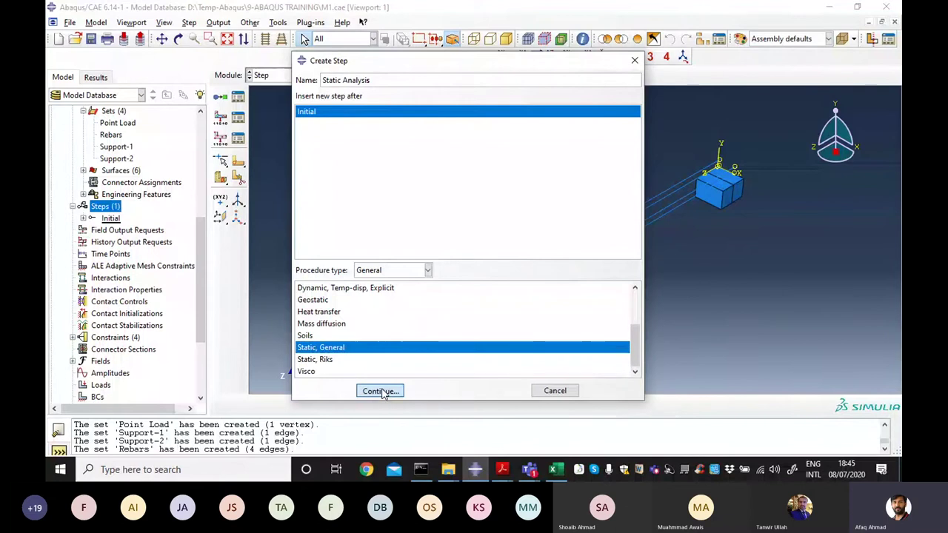
{"action": "left_click_drag", "start_coordinate": [257, 32], "coordinate": [445, 69]}
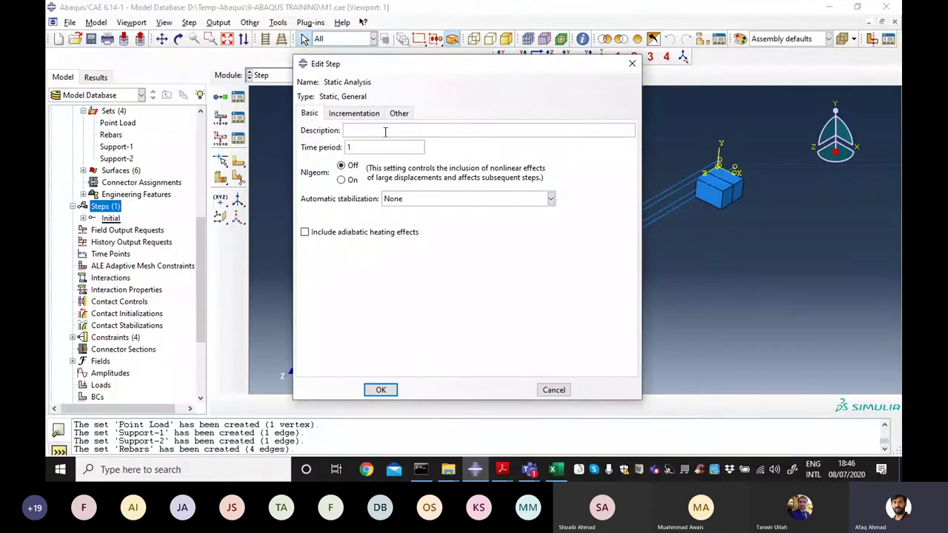
{"action": "type", "text": "3 Point"}
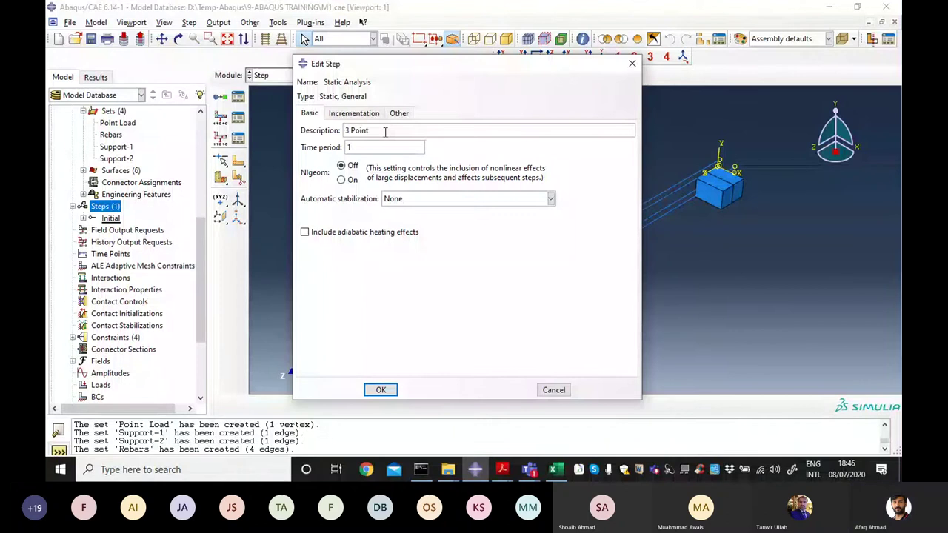
{"action": "type", "text": " Bending"}
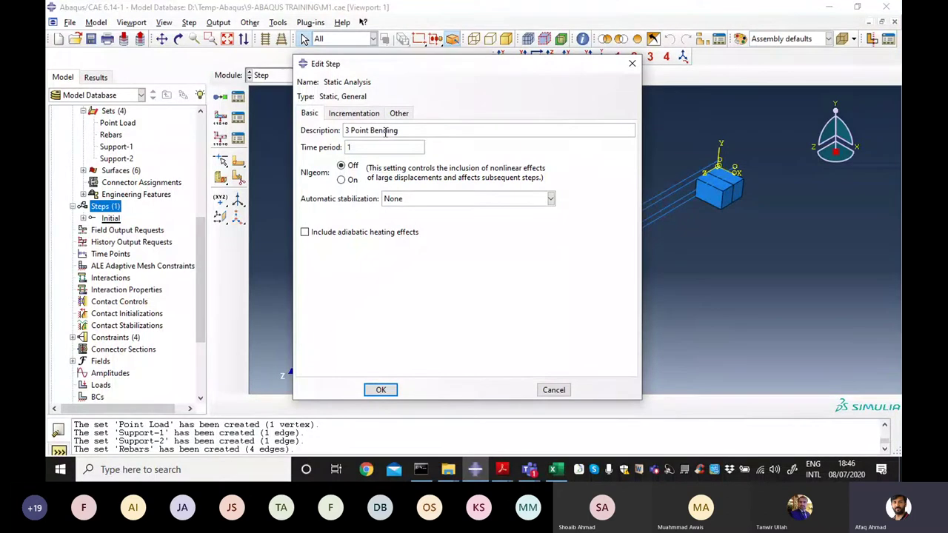
{"action": "type", "text": " test of RCC Beam"}
{"action": "left_click", "coordinate": [441, 202]}
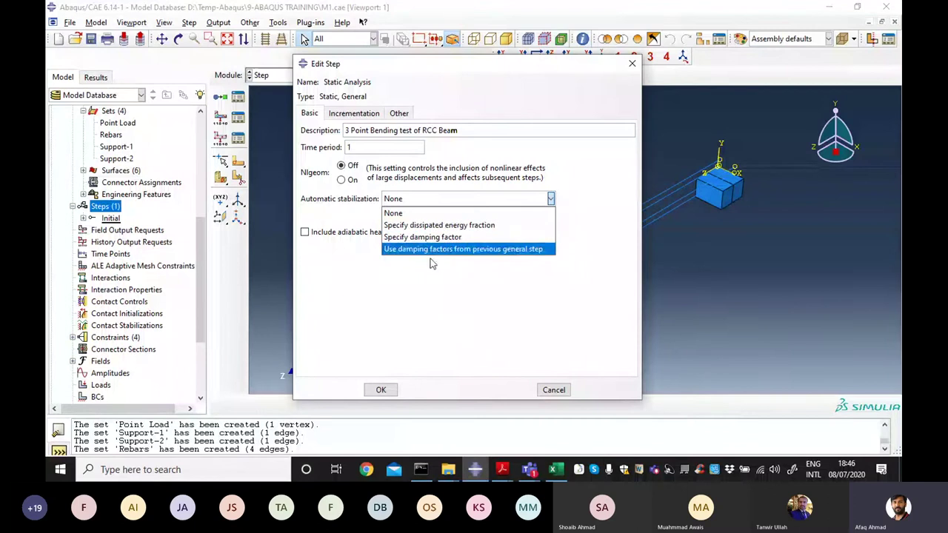
{"action": "left_click", "coordinate": [418, 214]}
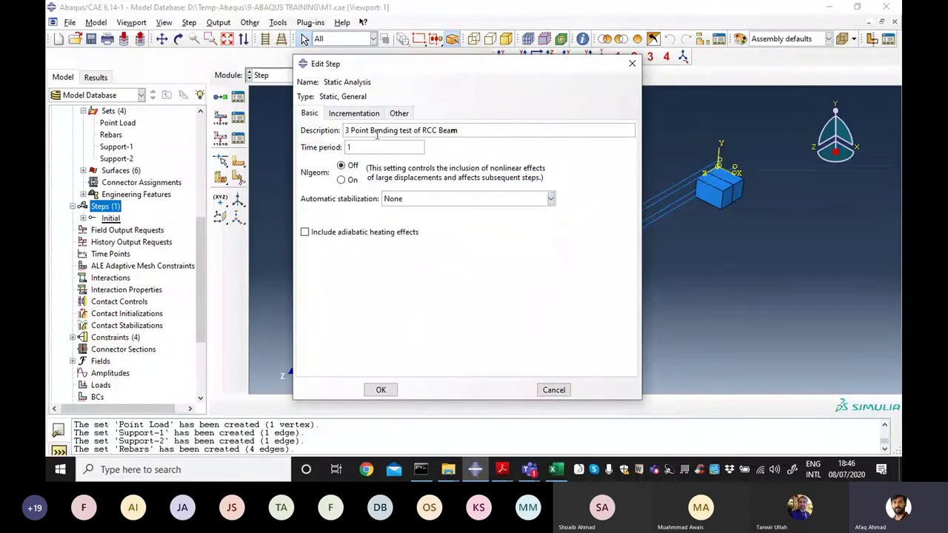
Step: Use fixed incrementation for the Static Analysis step, with a maximum of 1000 increments and an increment size of 0.1
{"action": "left_click", "coordinate": [357, 115]}
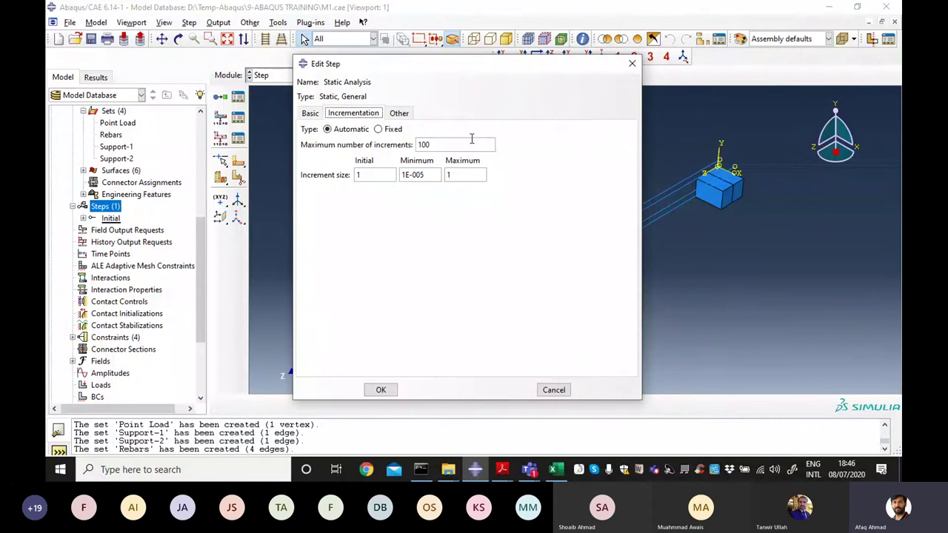
{"action": "left_click", "coordinate": [378, 130]}
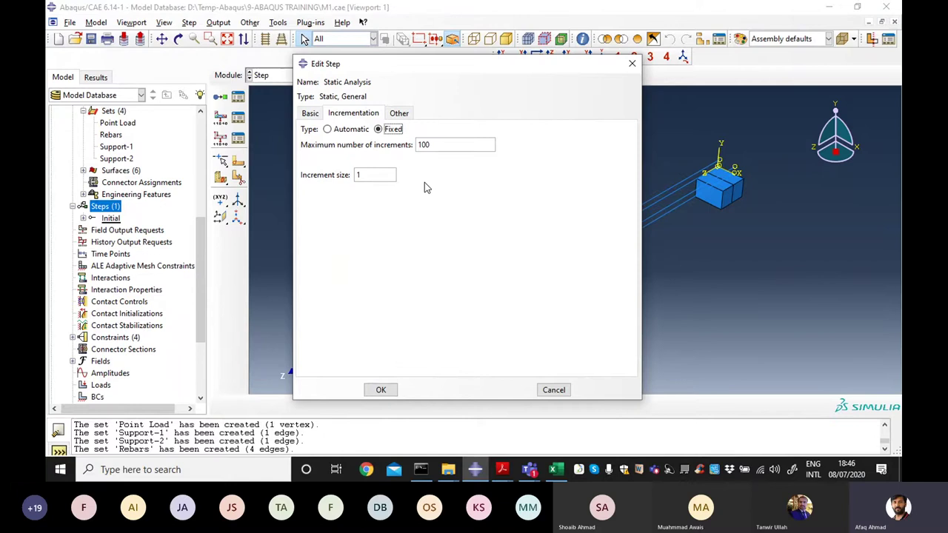
{"action": "left_click", "coordinate": [378, 174]}
{"action": "left_click", "coordinate": [442, 144]}
{"action": "type", "text": "0"}
{"action": "key", "text": "Tab"}
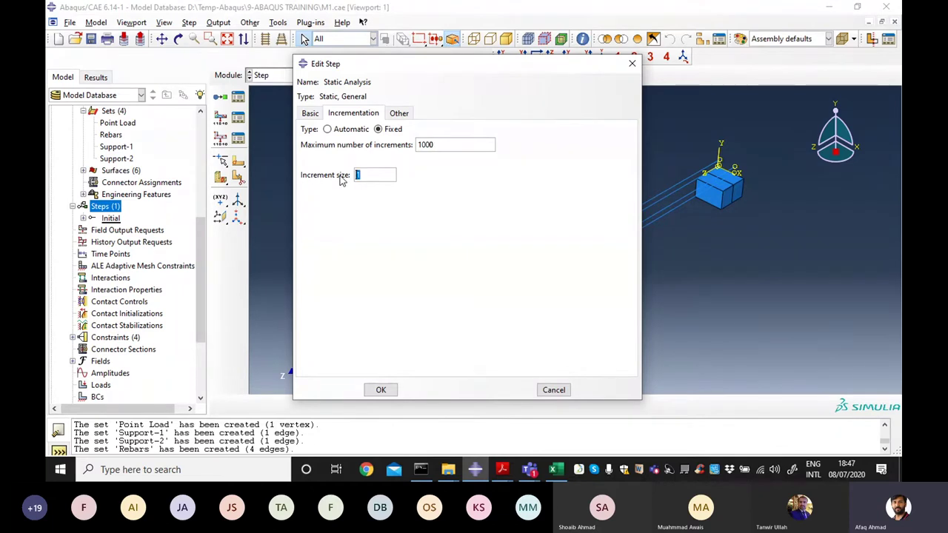
{"action": "type", "text": "0.1"}
{"action": "left_click", "coordinate": [445, 144]}
{"action": "key", "text": "BackSpace"}
{"action": "key", "text": "BackSpace"}
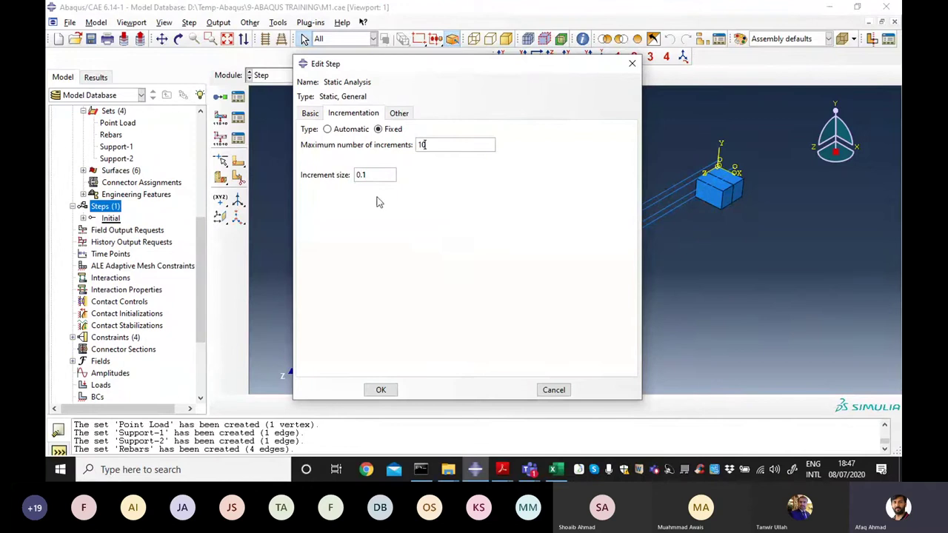
{"action": "type", "text": "00"}
Step: Switch to Calculator and divide 10 by 0.1 to work out the required number of increments
{"action": "left_click", "coordinate": [60, 473]}
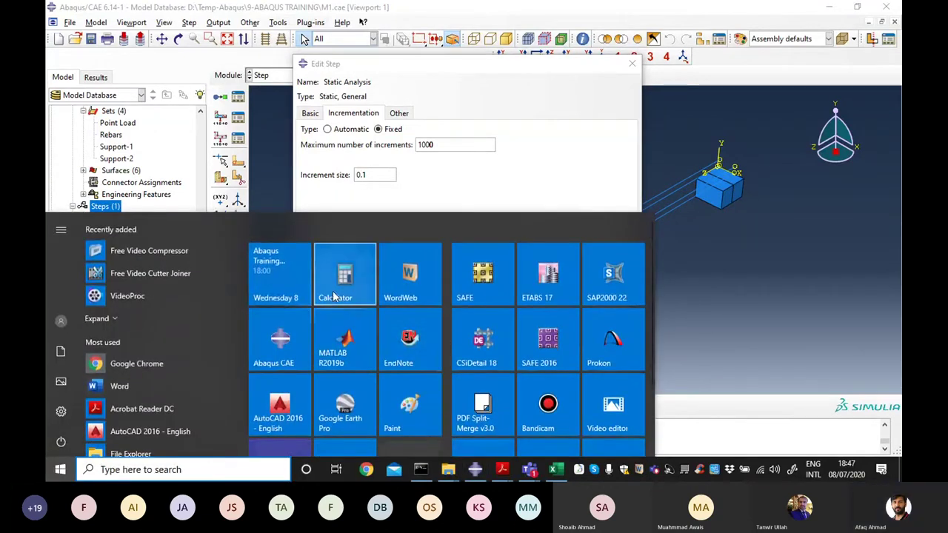
{"action": "left_click", "coordinate": [335, 296]}
{"action": "left_click_drag", "start_coordinate": [461, 67], "coordinate": [662, 72]}
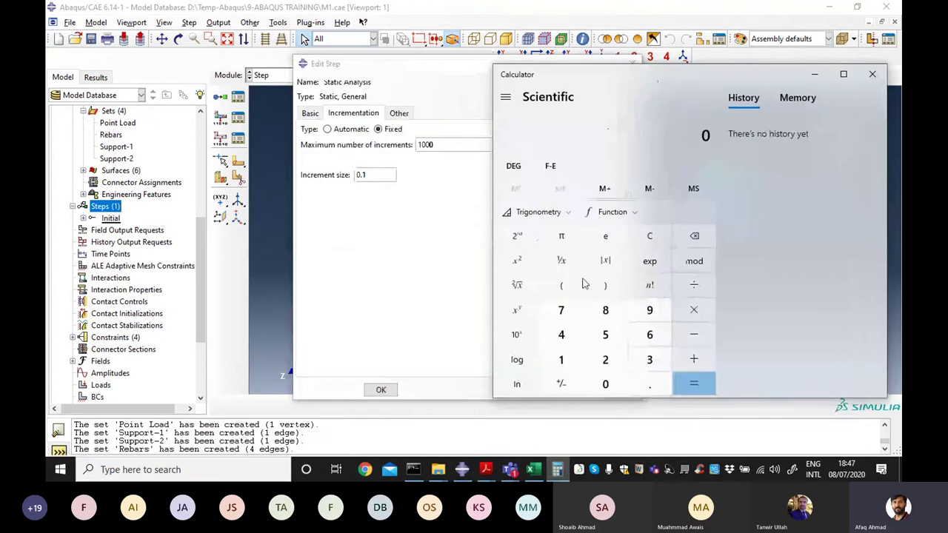
{"action": "left_click", "coordinate": [561, 359]}
{"action": "left_click", "coordinate": [605, 384]}
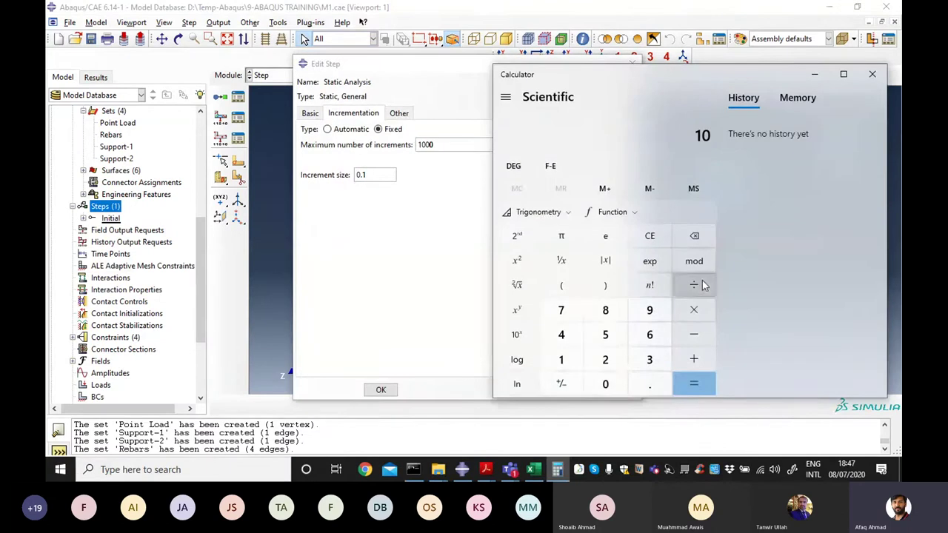
{"action": "left_click", "coordinate": [702, 286]}
{"action": "left_click", "coordinate": [646, 385]}
{"action": "left_click", "coordinate": [563, 361]}
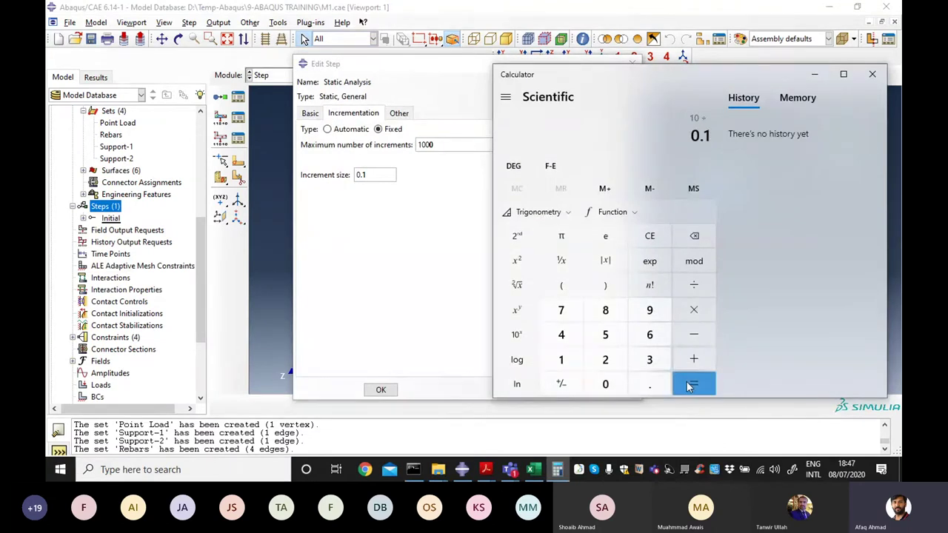
{"action": "left_click", "coordinate": [689, 386]}
{"action": "left_click_drag", "start_coordinate": [691, 74], "coordinate": [738, 120]}
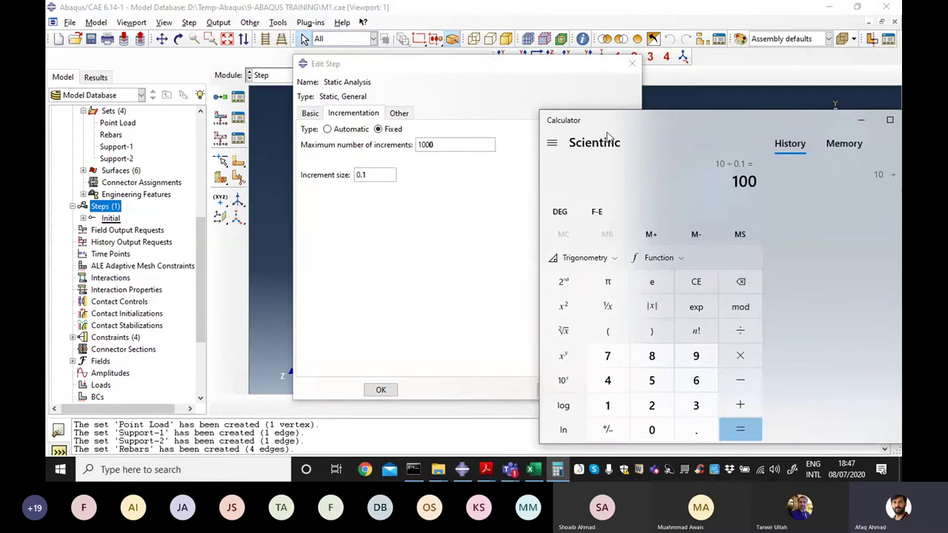
Step: Set the step's maximum number of increments to 100 and close Calculator
{"action": "left_click", "coordinate": [449, 143]}
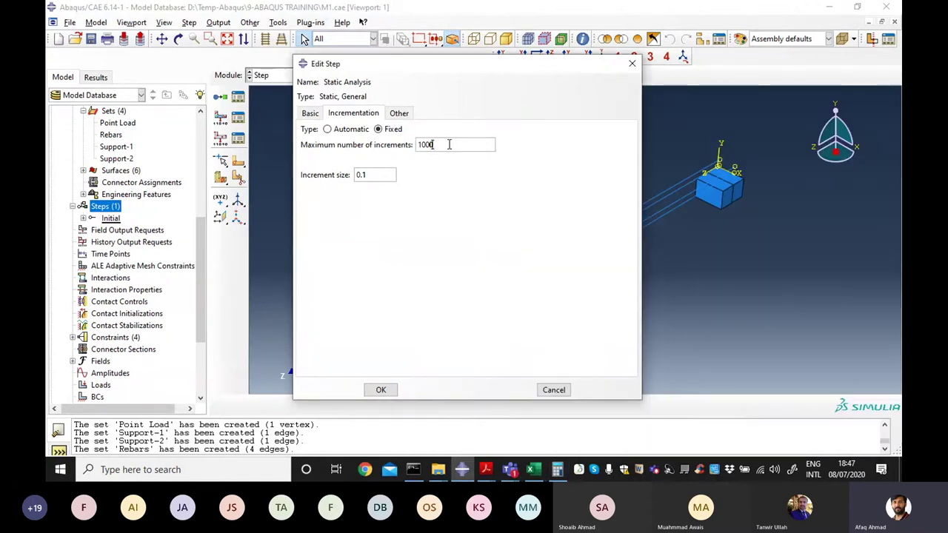
{"action": "key", "text": "BackSpace"}
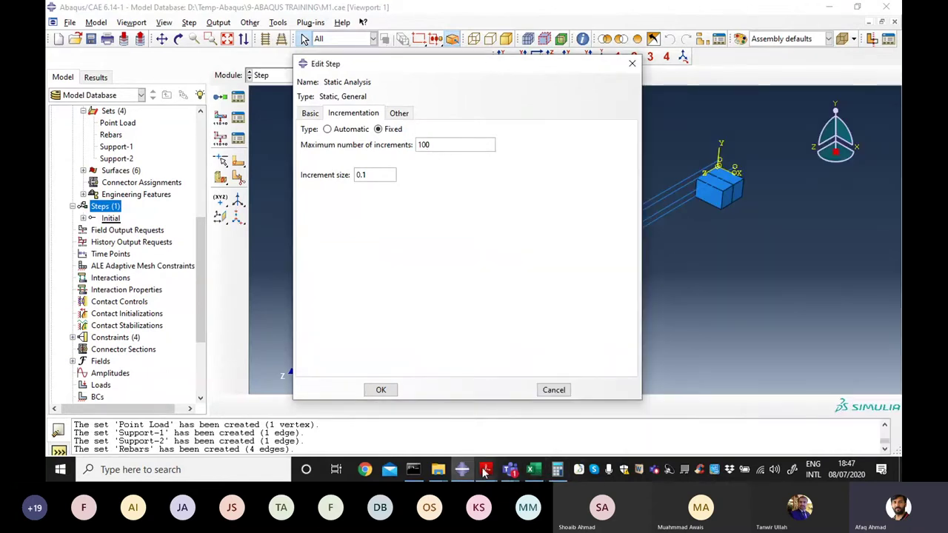
{"action": "left_click", "coordinate": [556, 473]}
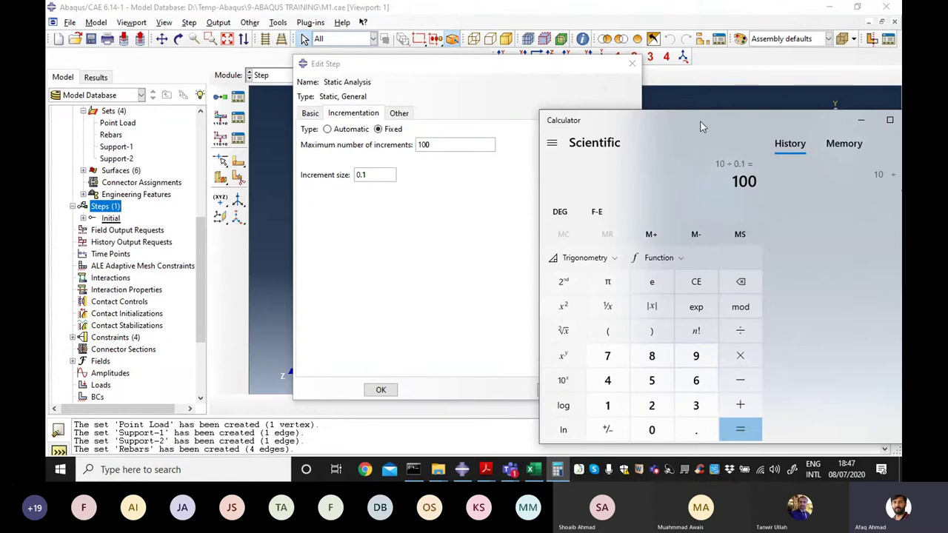
{"action": "left_click_drag", "start_coordinate": [715, 121], "coordinate": [673, 59]}
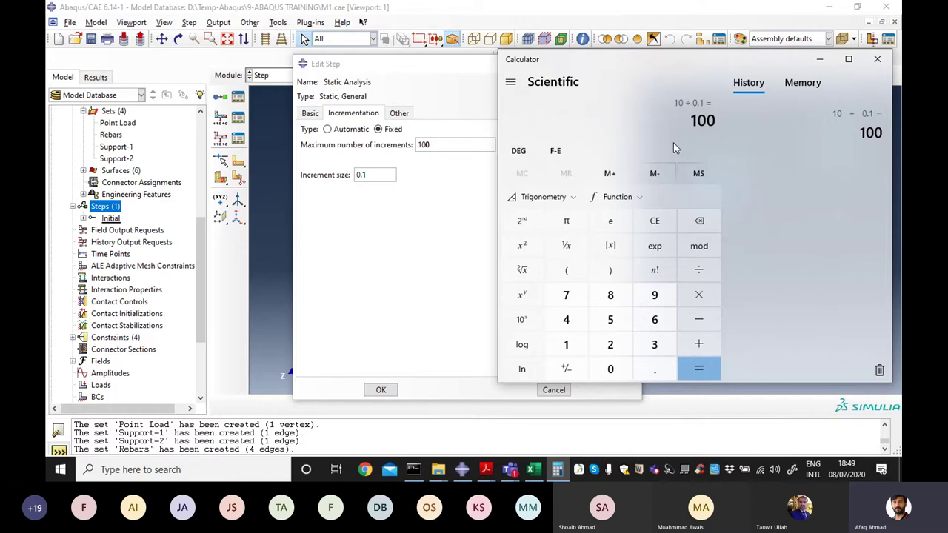
{"action": "left_click", "coordinate": [876, 65]}
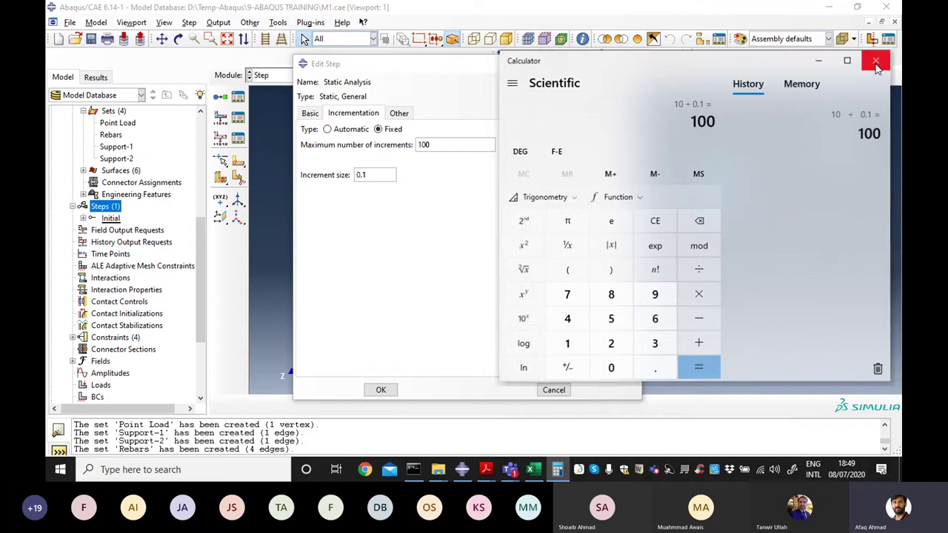
Step: Change the incrementation to Automatic and set the maximum increment size to 0.1
{"action": "left_click", "coordinate": [328, 130]}
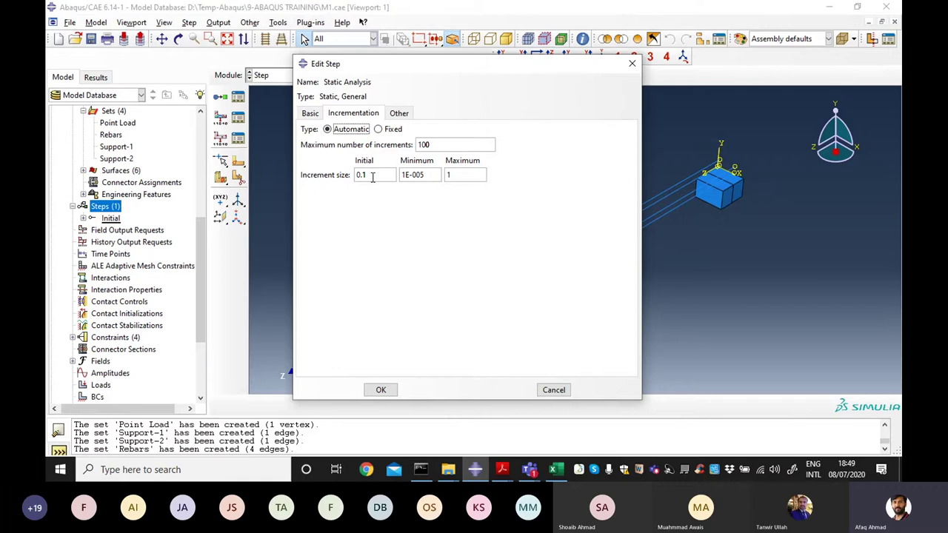
{"action": "left_click", "coordinate": [459, 176]}
{"action": "key", "text": "BackSpace"}
{"action": "type", "text": "0.1"}
{"action": "left_click_drag", "start_coordinate": [426, 176], "coordinate": [384, 203]}
{"action": "left_click", "coordinate": [477, 179]}
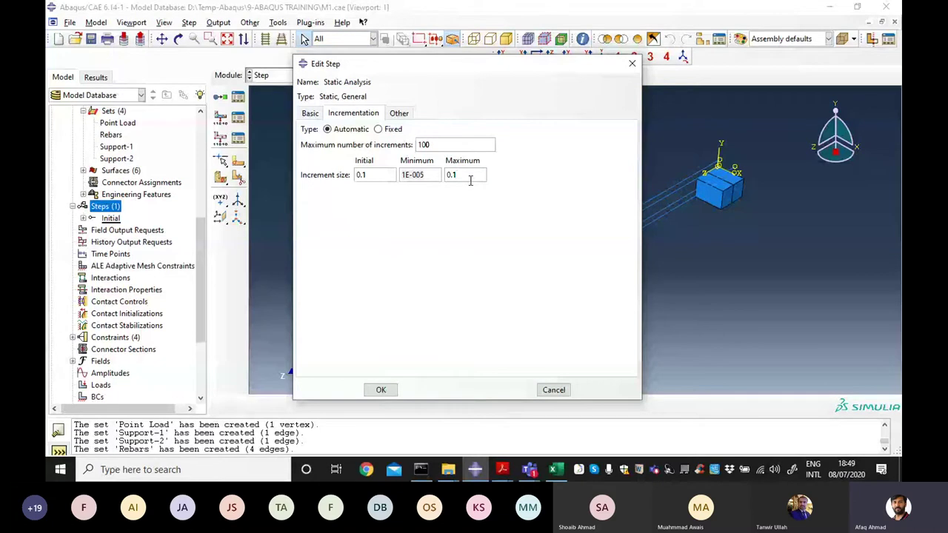
{"action": "left_click_drag", "start_coordinate": [430, 175], "coordinate": [401, 174]}
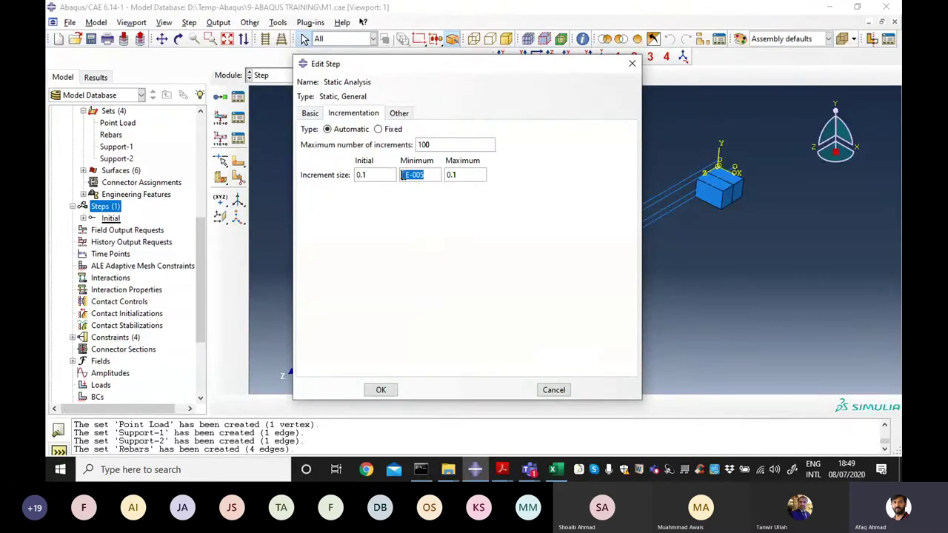
{"action": "left_click", "coordinate": [432, 175]}
Step: Set the minimum increment size to 1E-010 and raise the maximum number of increments
{"action": "left_click_drag", "start_coordinate": [445, 70], "coordinate": [462, 105]}
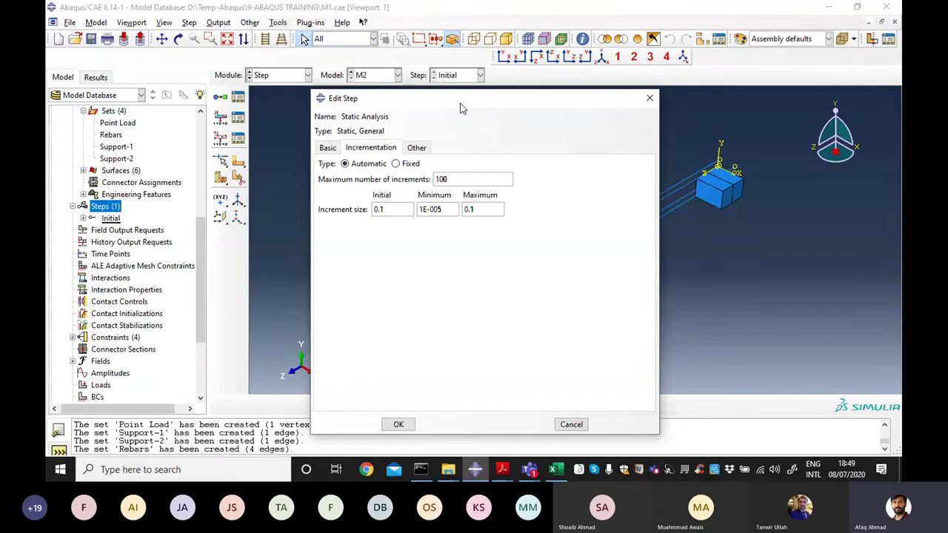
{"action": "left_click_drag", "start_coordinate": [460, 109], "coordinate": [460, 105]}
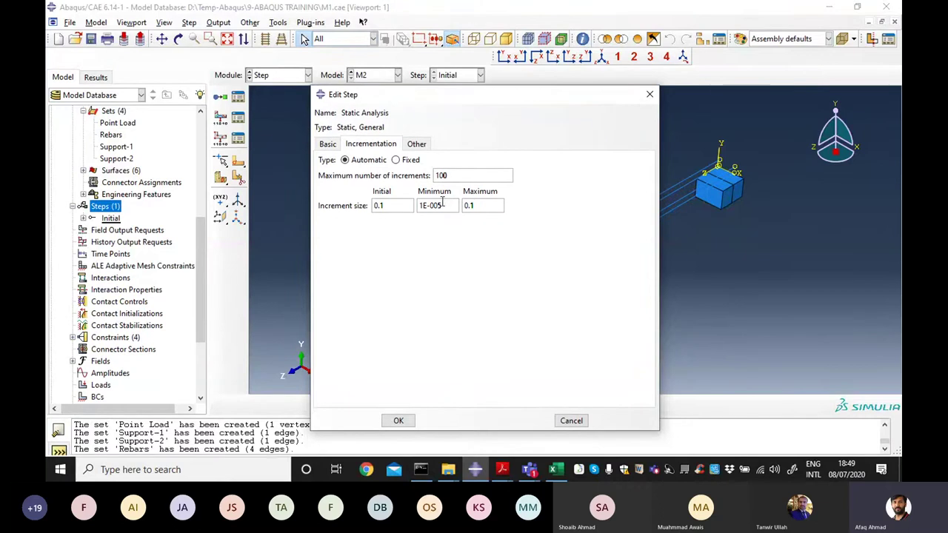
{"action": "double_click", "coordinate": [441, 205]}
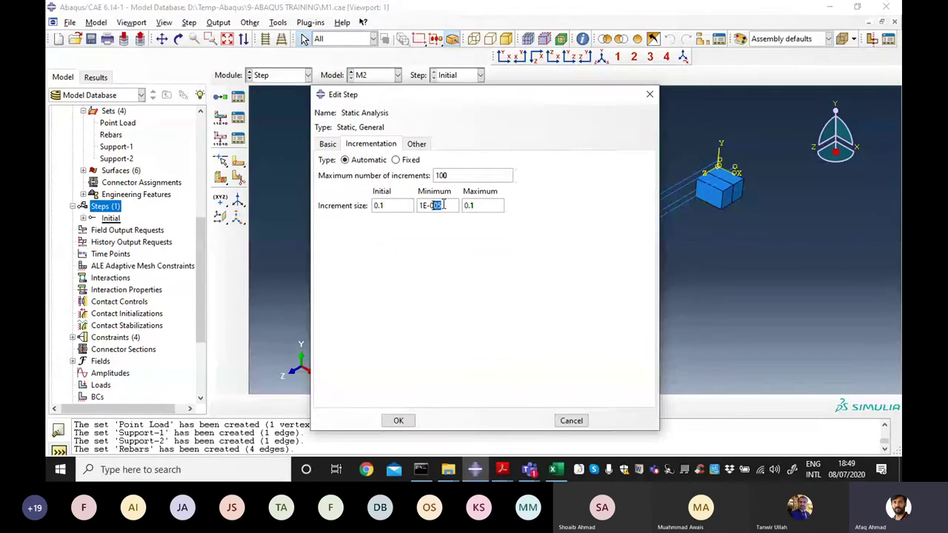
{"action": "key", "text": "BackSpace"}
{"action": "type", "text": "0"}
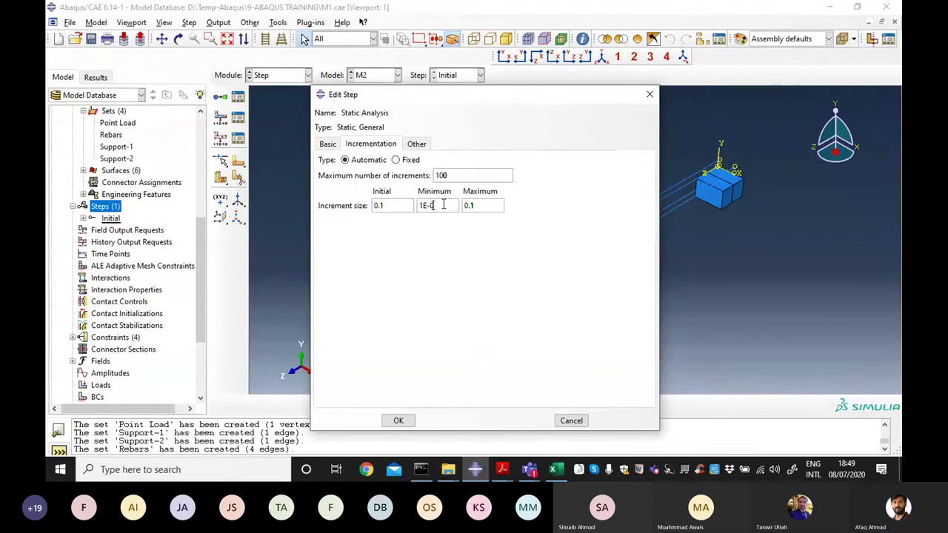
{"action": "type", "text": "10"}
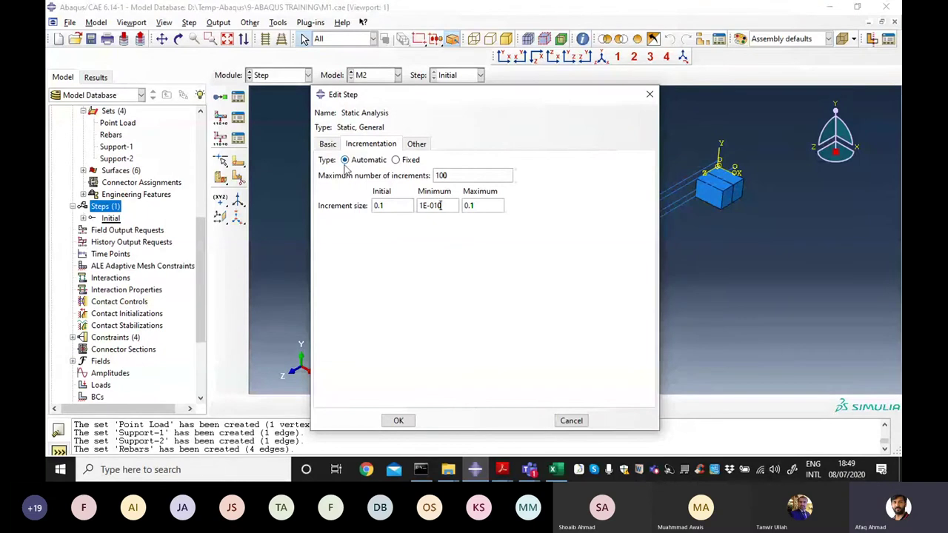
{"action": "left_click", "coordinate": [457, 175]}
{"action": "type", "text": "00"}
Step: Compare the matrix storage and solution technique options, ending on Use solver default and Full Newton
{"action": "left_click", "coordinate": [416, 143]}
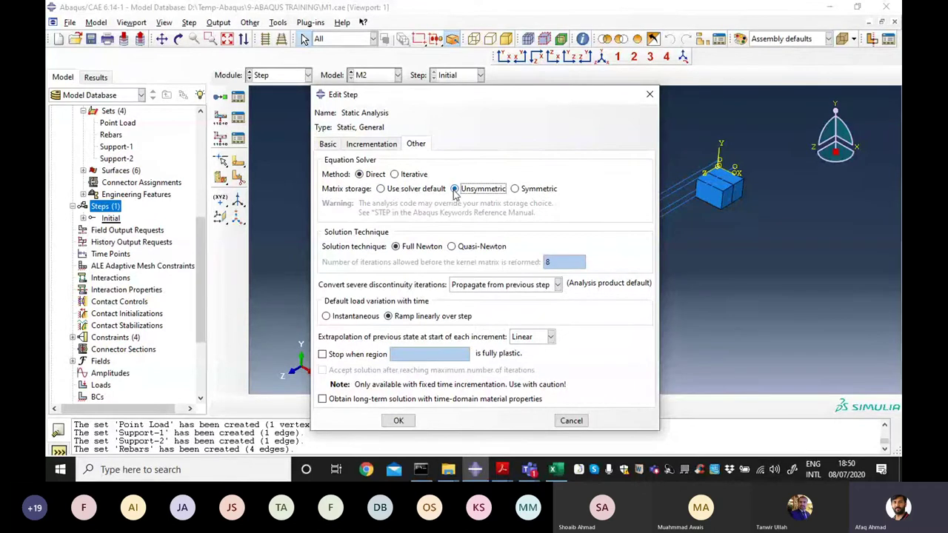
{"action": "left_click", "coordinate": [514, 189]}
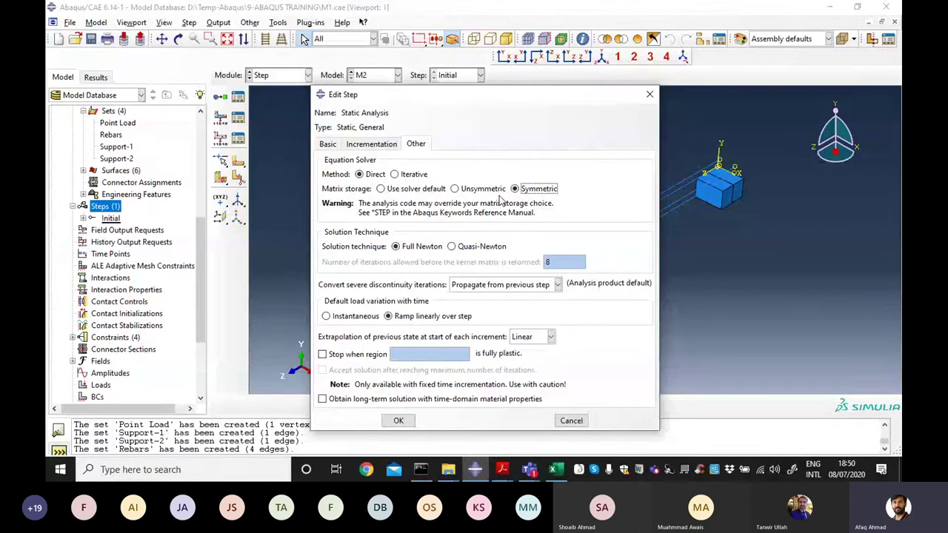
{"action": "left_click", "coordinate": [381, 189]}
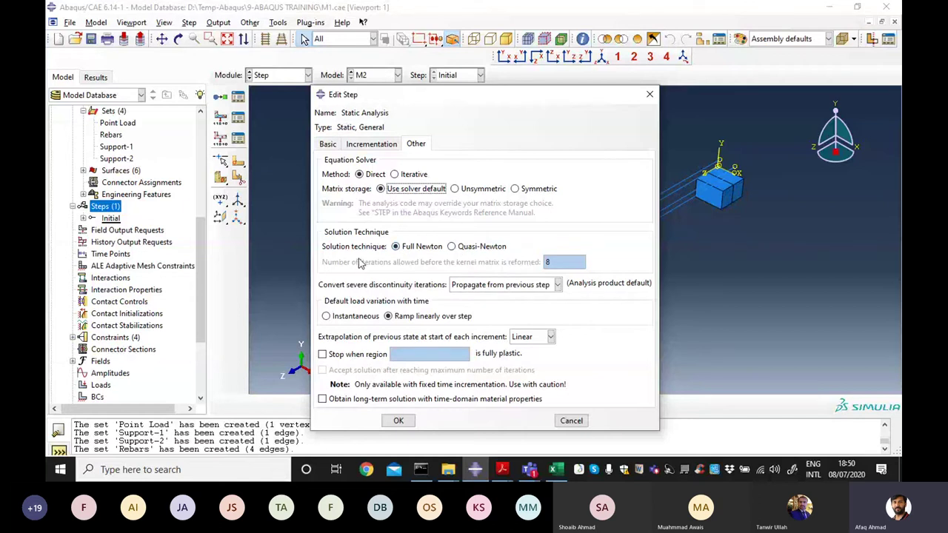
{"action": "left_click", "coordinate": [452, 247]}
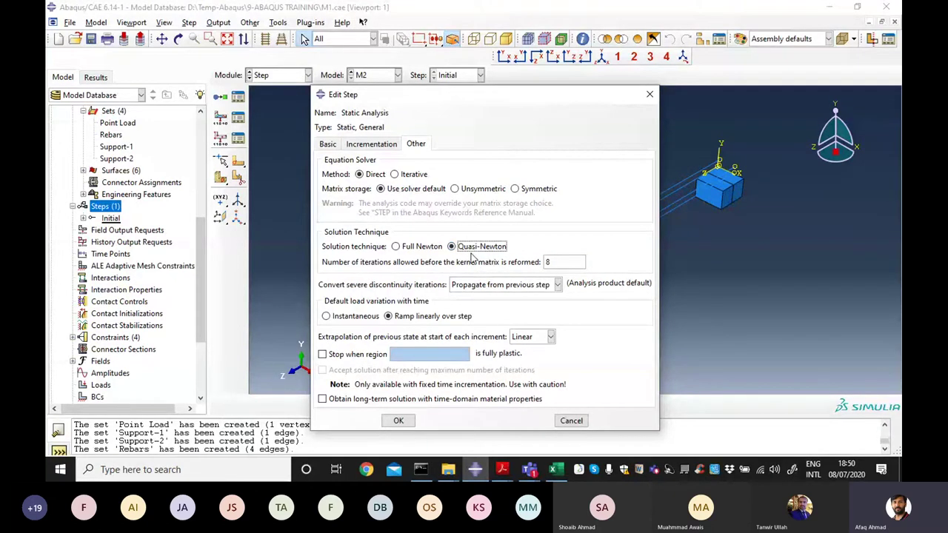
{"action": "left_click", "coordinate": [395, 247]}
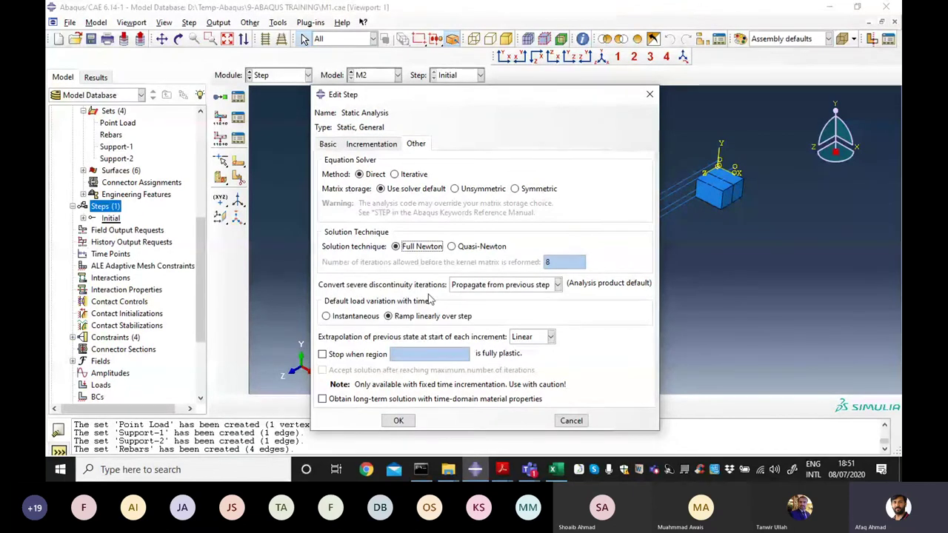
Step: Keep severe discontinuity conversion at Propagate from previous step and extrapolation at Linear, and accept the Static Analysis step
{"action": "left_click", "coordinate": [498, 285]}
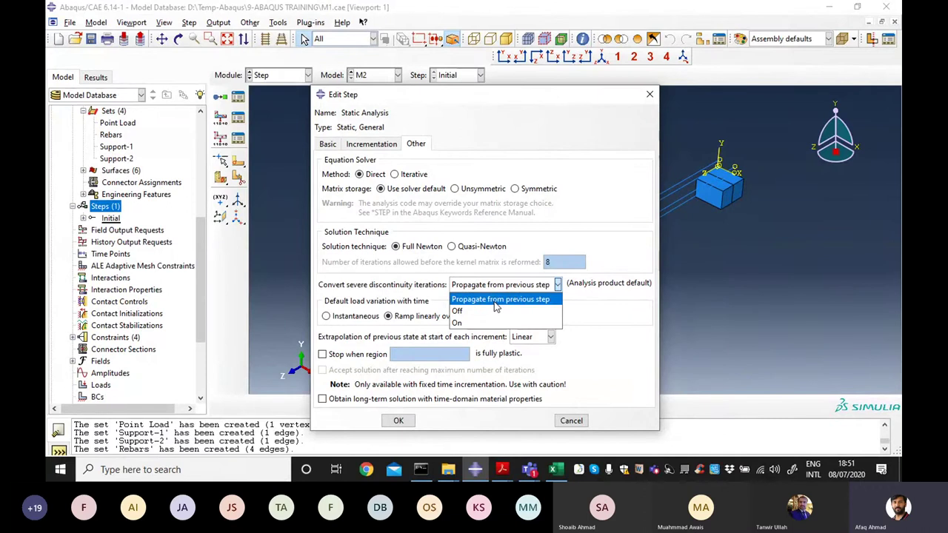
{"action": "left_click", "coordinate": [510, 300]}
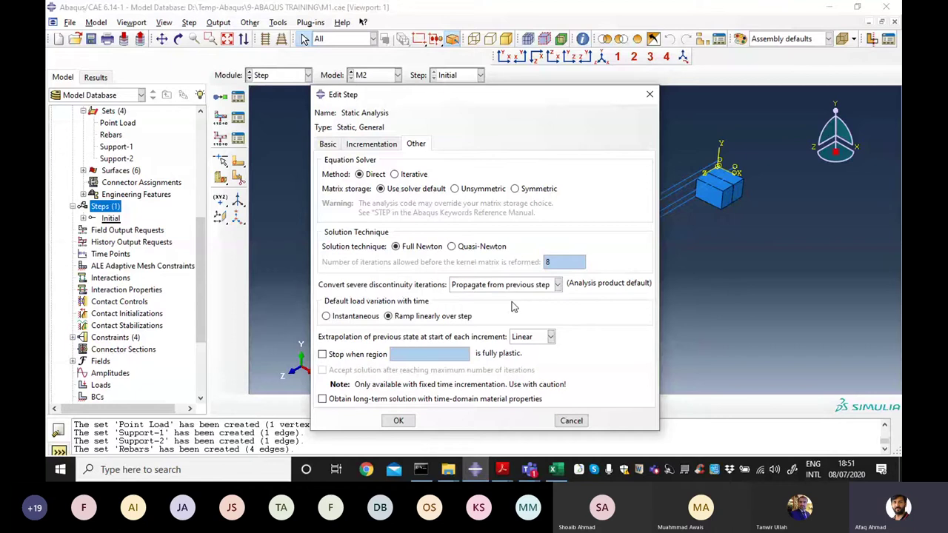
{"action": "left_click", "coordinate": [495, 286]}
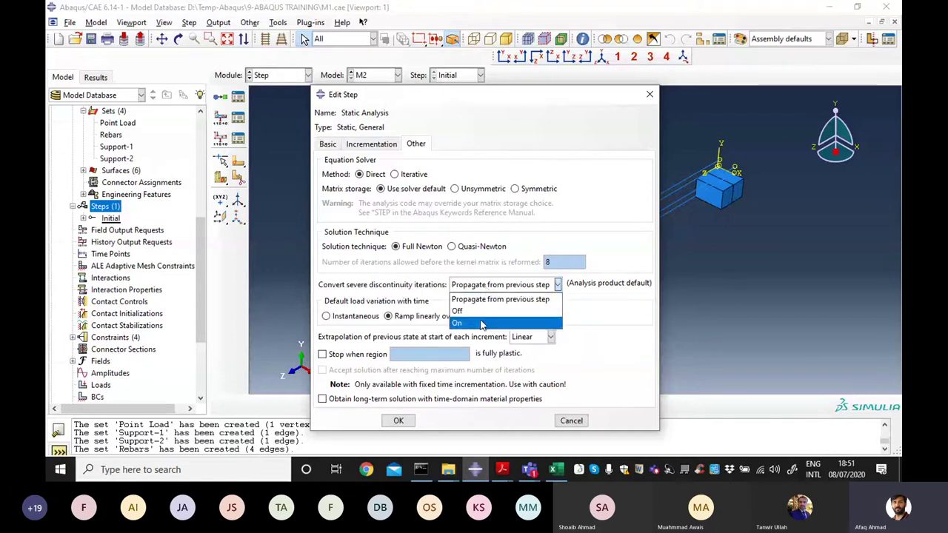
{"action": "left_click", "coordinate": [480, 300]}
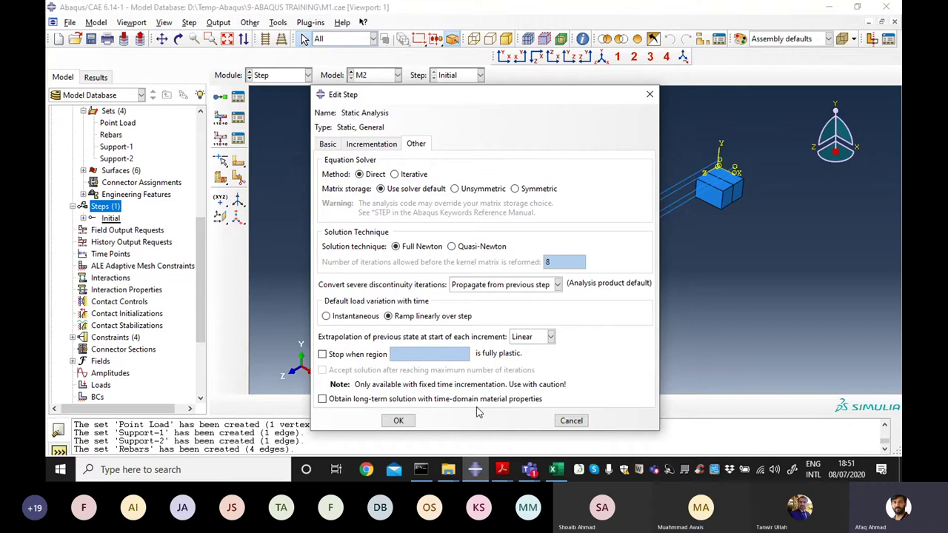
{"action": "left_click", "coordinate": [554, 338]}
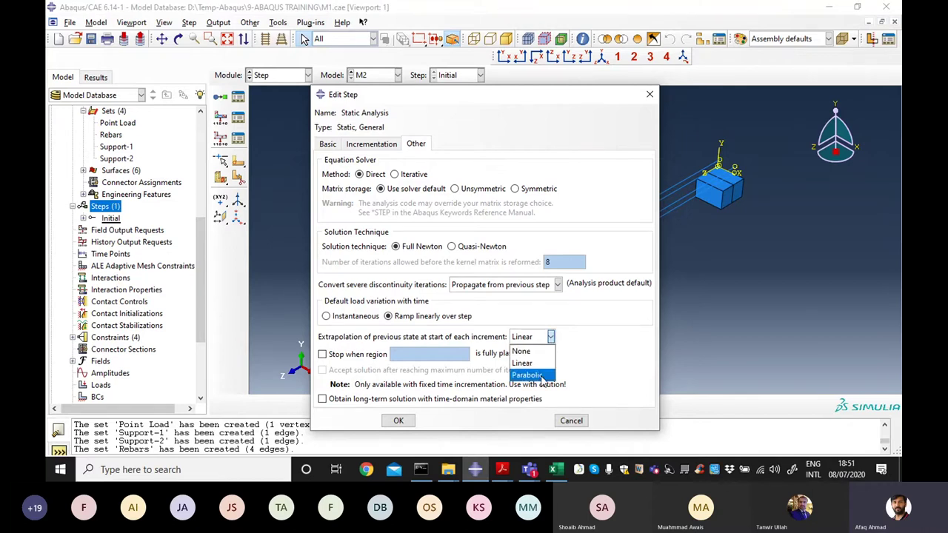
{"action": "left_click", "coordinate": [539, 367]}
{"action": "left_click", "coordinate": [398, 420]}
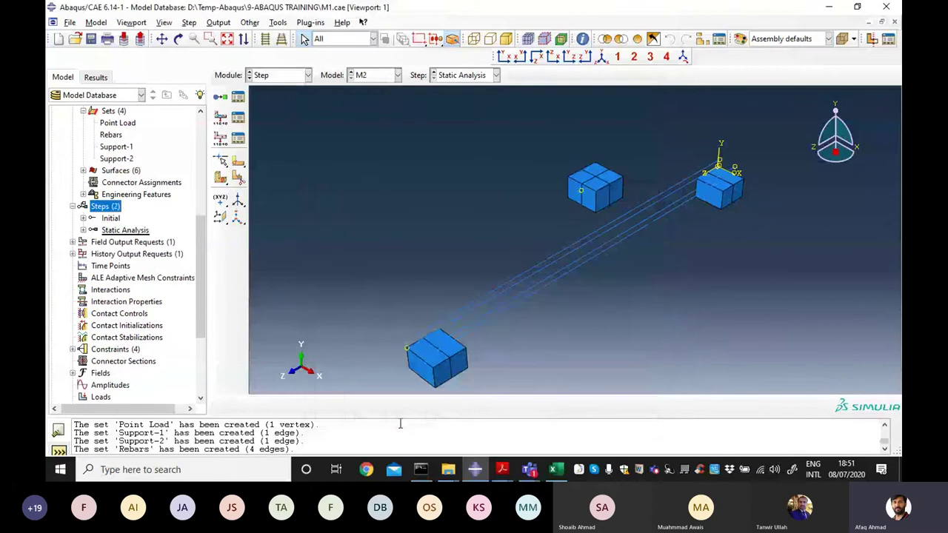
Step: Show the concrete beam instance BC-1-1 in the assembly again
{"action": "left_click", "coordinate": [72, 206]}
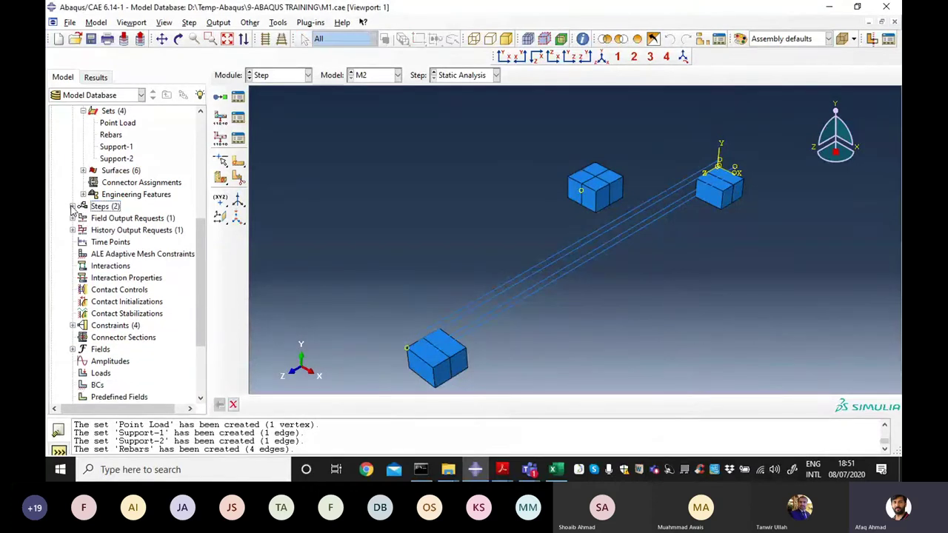
{"action": "scroll", "coordinate": [195, 296], "scroll_direction": "down", "scroll_amount": 3}
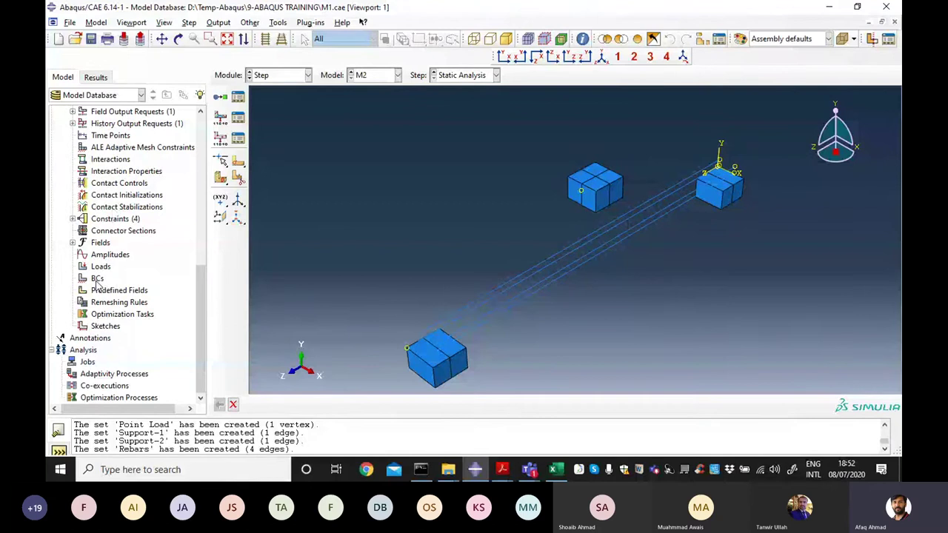
{"action": "scroll", "coordinate": [205, 292], "scroll_direction": "up", "scroll_amount": 5}
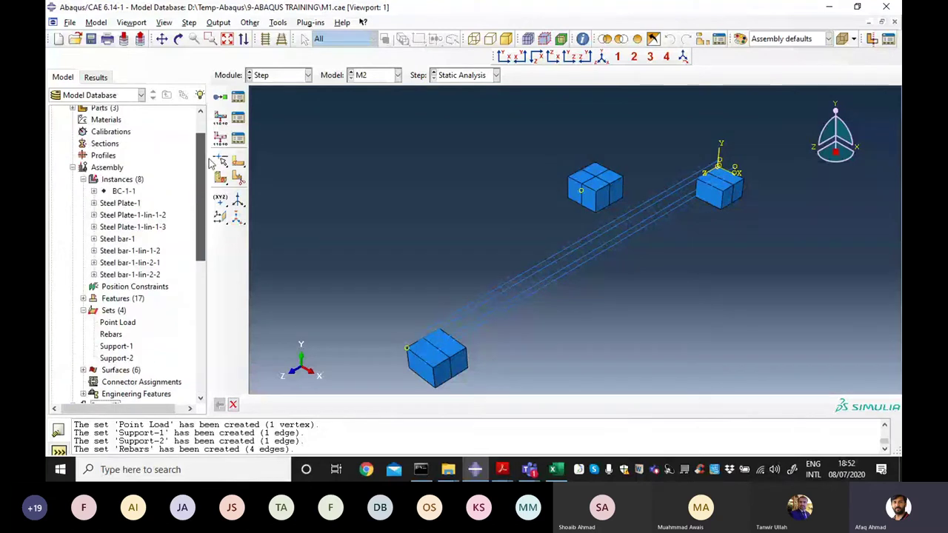
{"action": "left_click", "coordinate": [122, 192]}
{"action": "right_click", "coordinate": [122, 192]}
{"action": "left_click", "coordinate": [133, 231]}
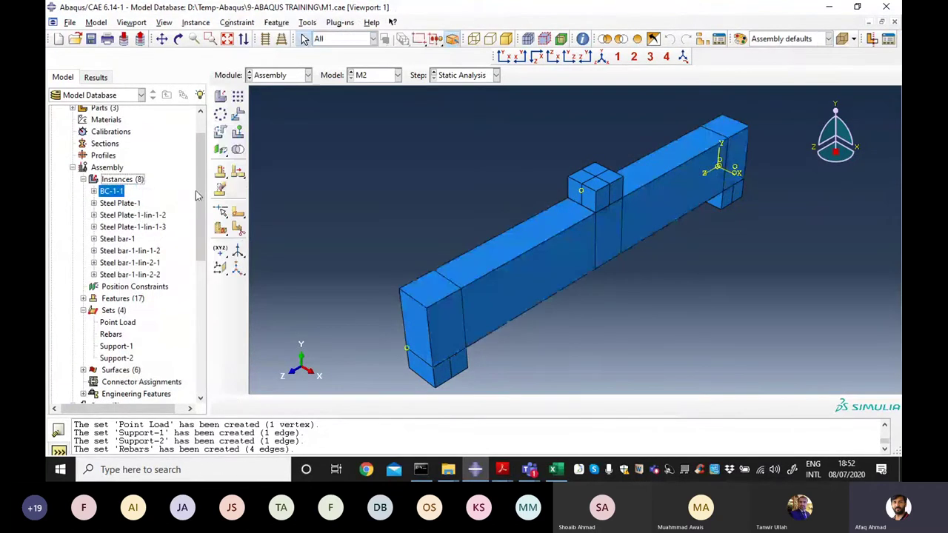
Step: Start boundary condition BC-1 in the Static Analysis step with category Mechanical and type Symmetry/Antisymmetry/Encastre
{"action": "scroll", "coordinate": [197, 289], "scroll_direction": "down", "scroll_amount": 6}
{"action": "scroll", "coordinate": [198, 289], "scroll_direction": "down", "scroll_amount": 3}
{"action": "double_click", "coordinate": [100, 291]}
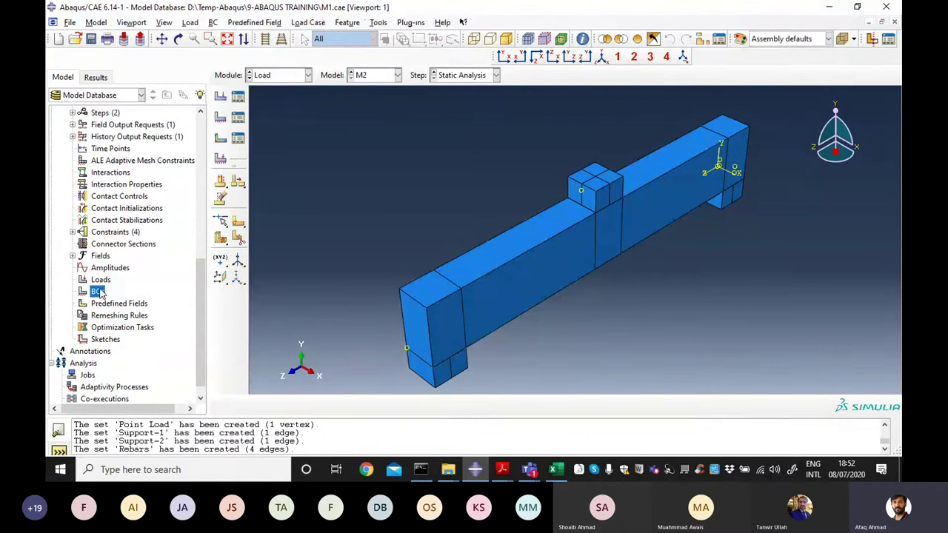
{"action": "left_click_drag", "start_coordinate": [177, 124], "coordinate": [293, 110]}
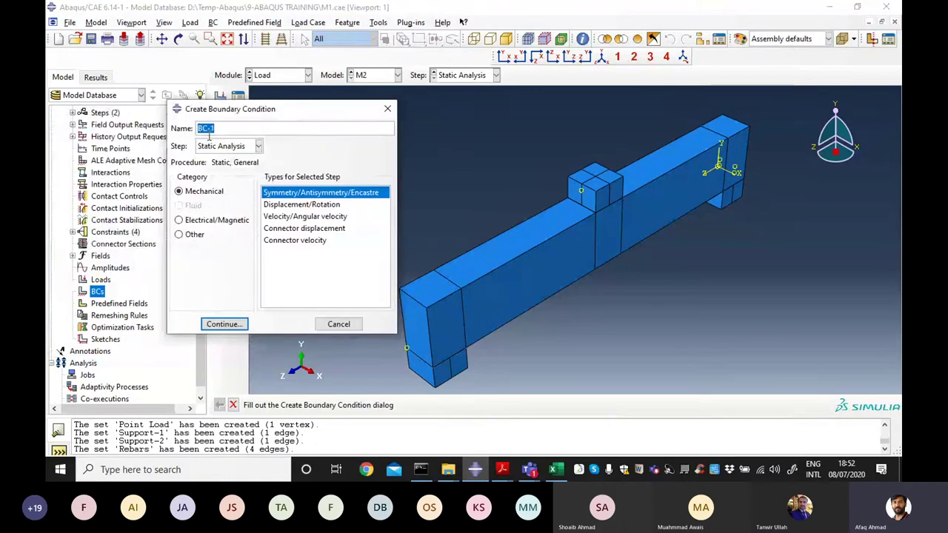
{"action": "left_click", "coordinate": [259, 147]}
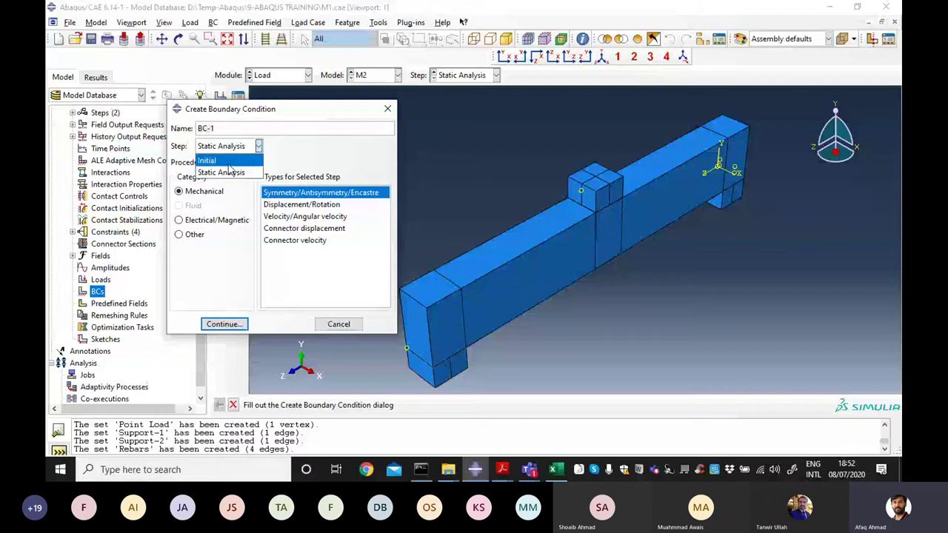
{"action": "left_click", "coordinate": [231, 173]}
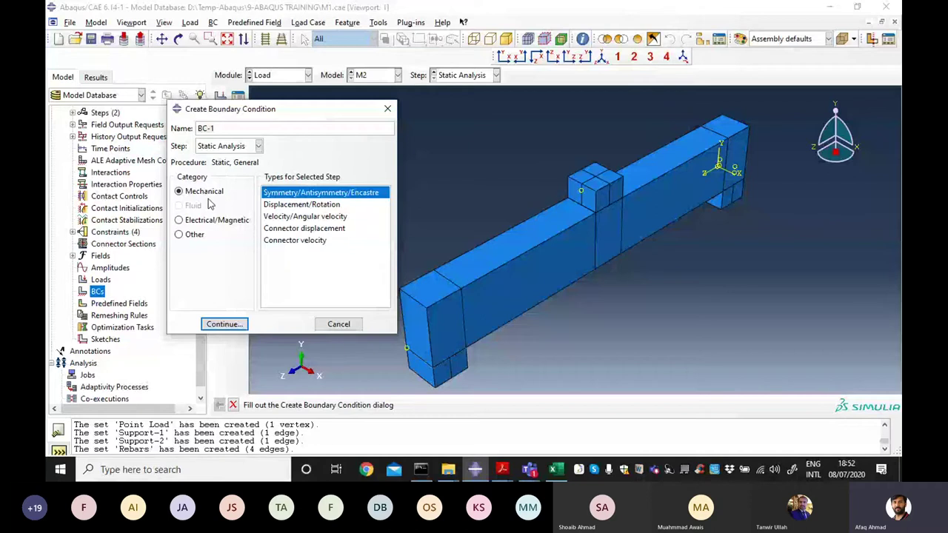
{"action": "left_click", "coordinate": [195, 234]}
{"action": "left_click", "coordinate": [206, 193]}
{"action": "double_click", "coordinate": [283, 195]}
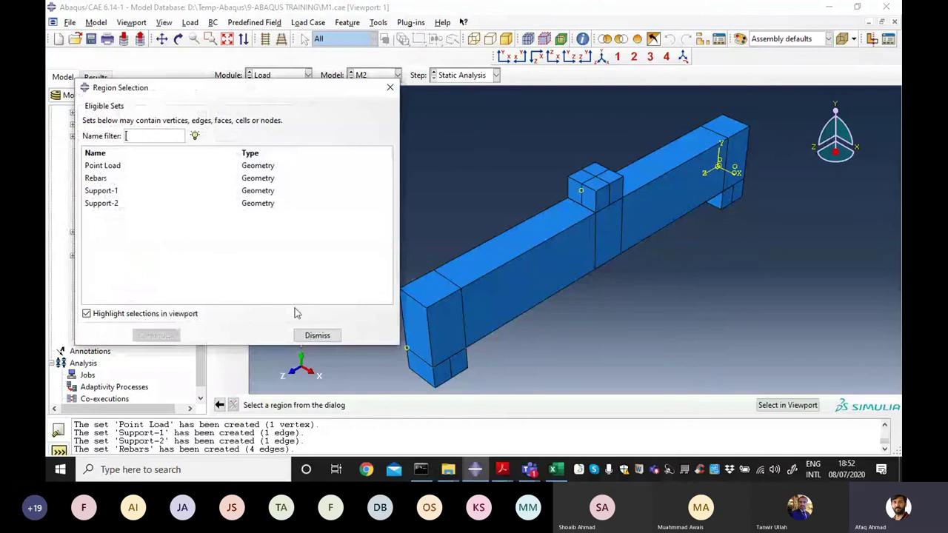
Step: Assign the set Support-1 as the region of BC-1
{"action": "left_click_drag", "start_coordinate": [199, 97], "coordinate": [254, 107]}
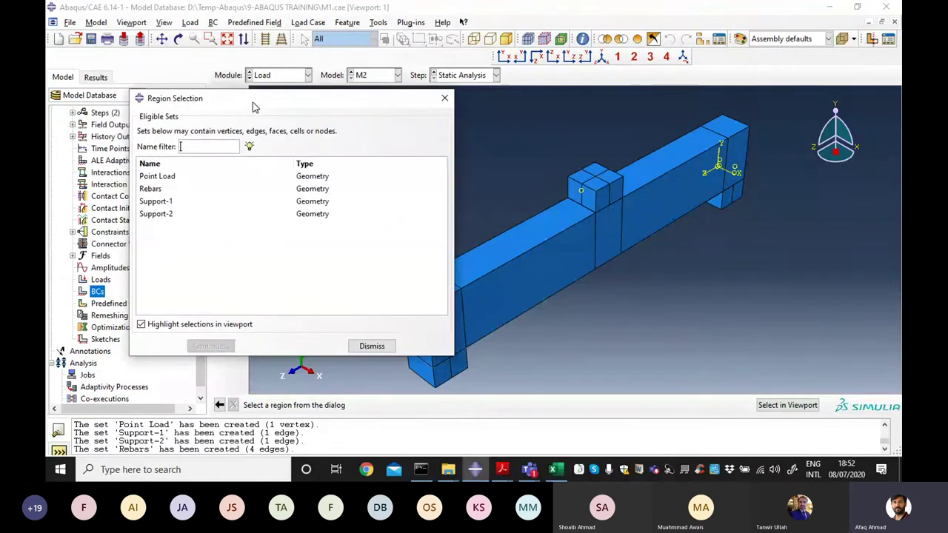
{"action": "left_click", "coordinate": [172, 204]}
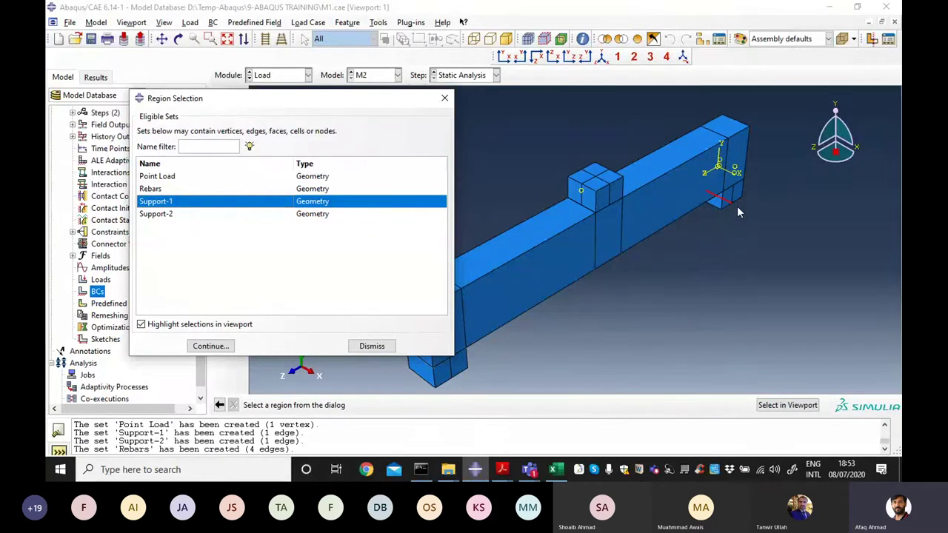
{"action": "left_click", "coordinate": [211, 346]}
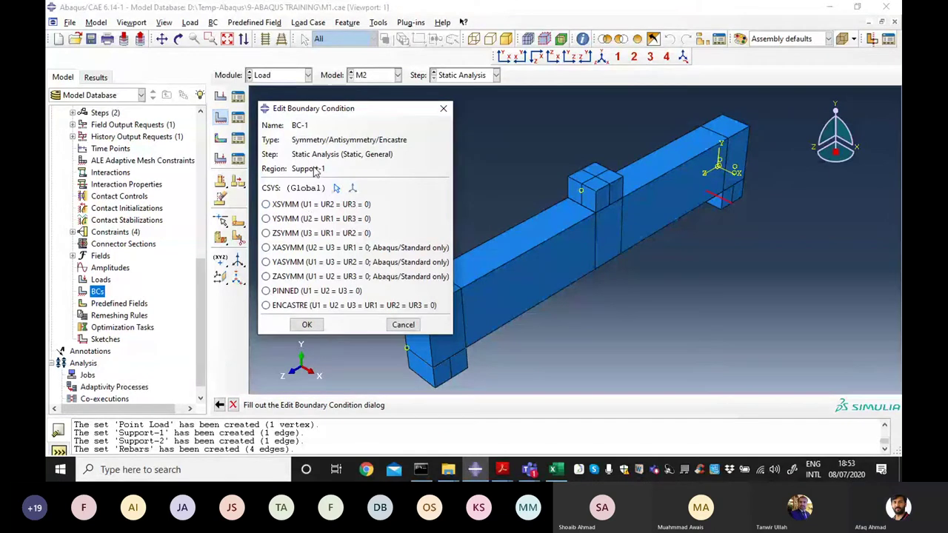
Step: Check the beam support sketch in Microsoft Teams, and apply ZASYMM (U1 = U2 = UR3 = 0) to BC-1
{"action": "left_click", "coordinate": [530, 469]}
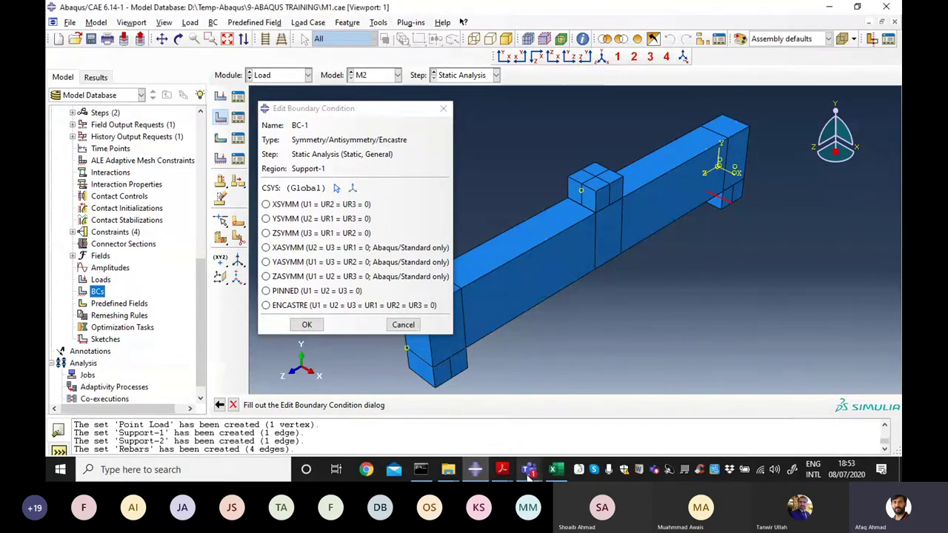
{"action": "mouse_move", "coordinate": [529, 469]}
{"action": "left_click", "coordinate": [502, 379]}
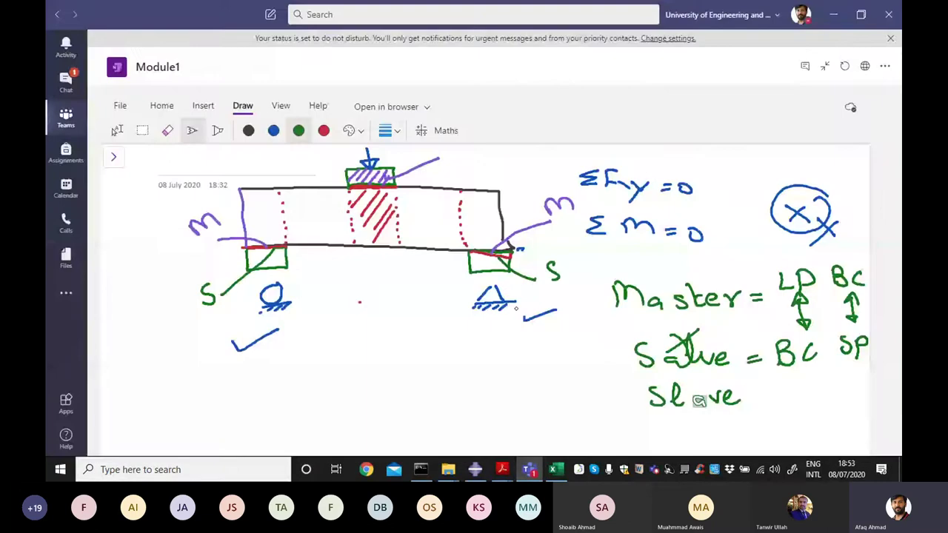
{"action": "key", "text": "alt+Tab"}
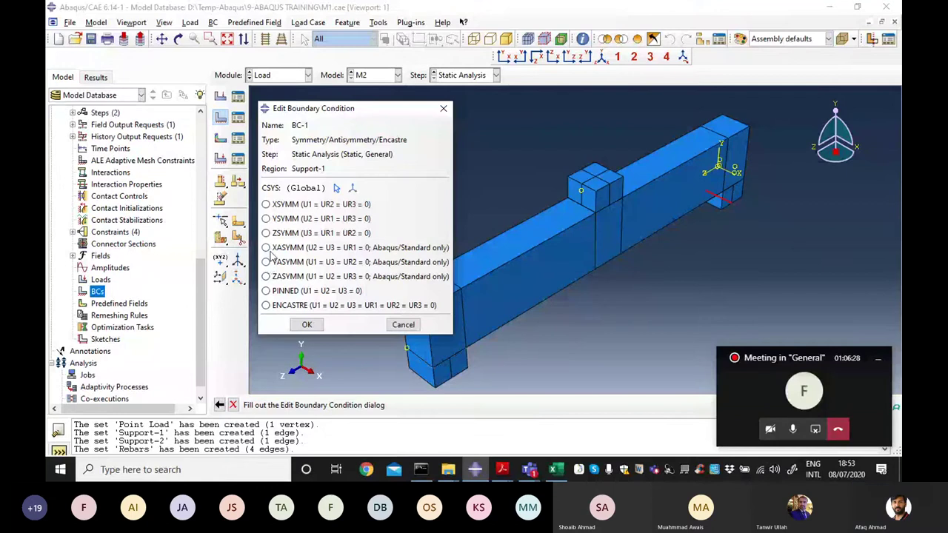
{"action": "left_click", "coordinate": [269, 279]}
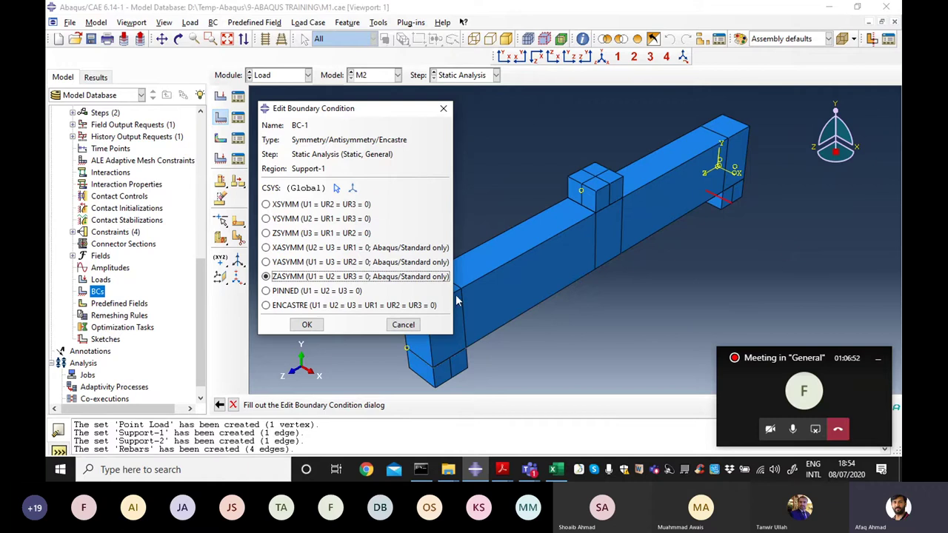
{"action": "left_click", "coordinate": [306, 324]}
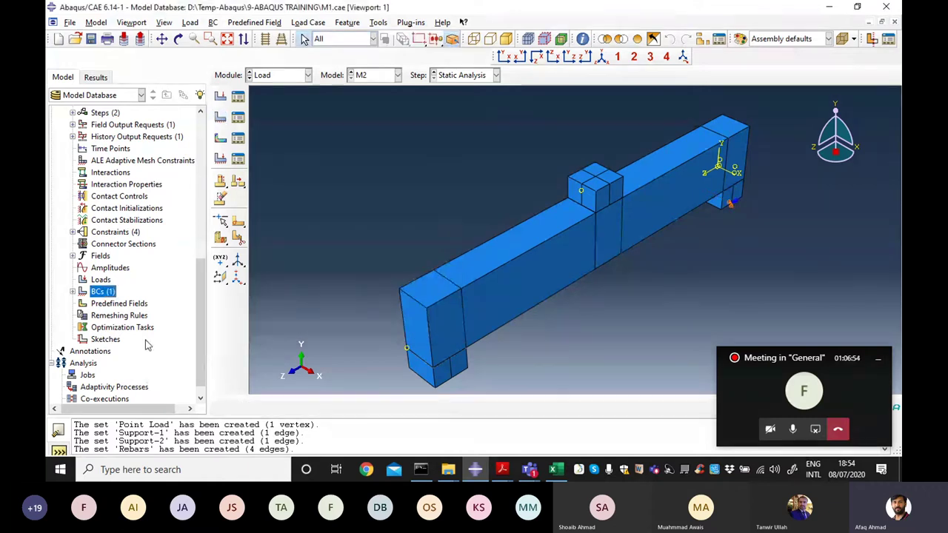
Step: Rename boundary condition BC-1 as Hingh
{"action": "left_click", "coordinate": [72, 291]}
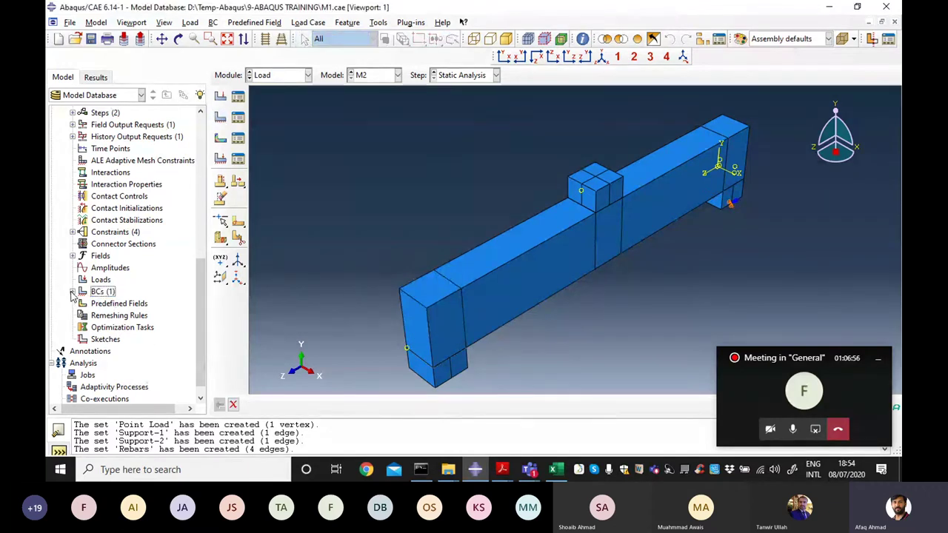
{"action": "left_click", "coordinate": [72, 291]}
{"action": "right_click", "coordinate": [103, 304]}
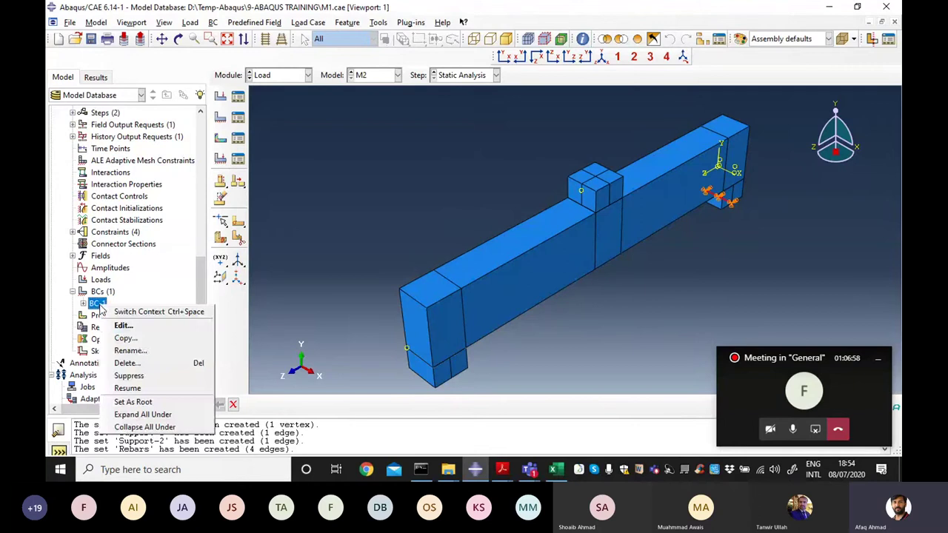
{"action": "left_click", "coordinate": [130, 351]}
{"action": "type", "text": "H"}
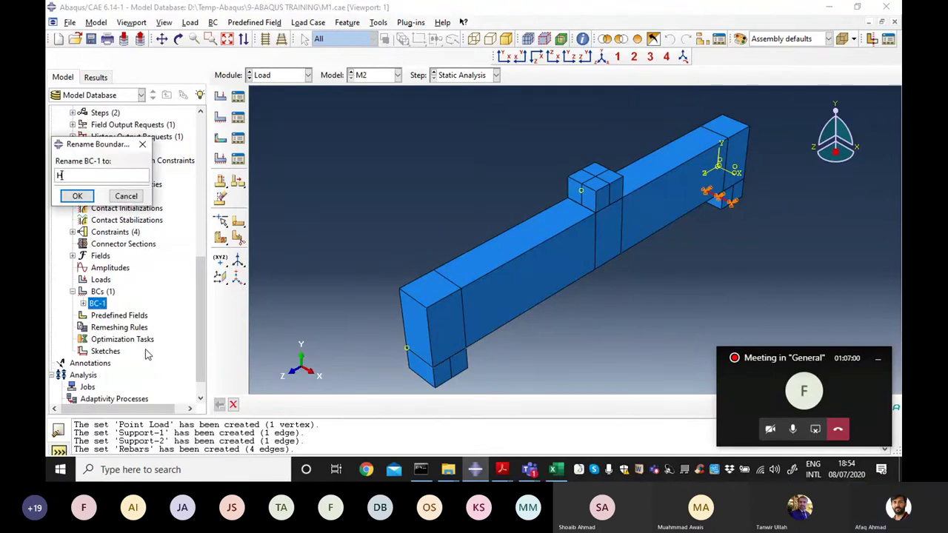
{"action": "type", "text": "inge"}
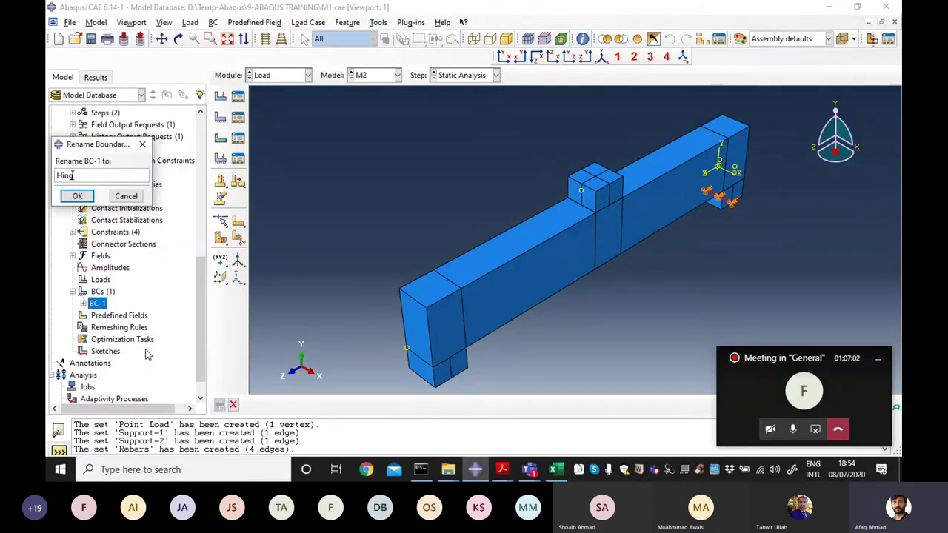
{"action": "left_click", "coordinate": [78, 196]}
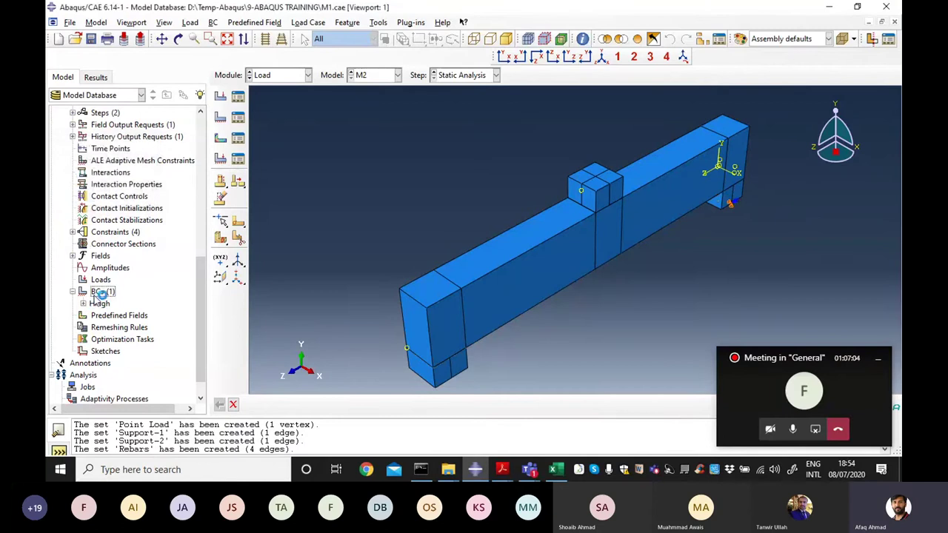
Step: Create a Symmetry/Antisymmetry/Encastre boundary condition named Roller on set Support-2 in the Static Analysis step, with YSYMM (U2 = UR1 = UR3 = 0)
{"action": "double_click", "coordinate": [98, 292]}
{"action": "type", "text": "Roller"}
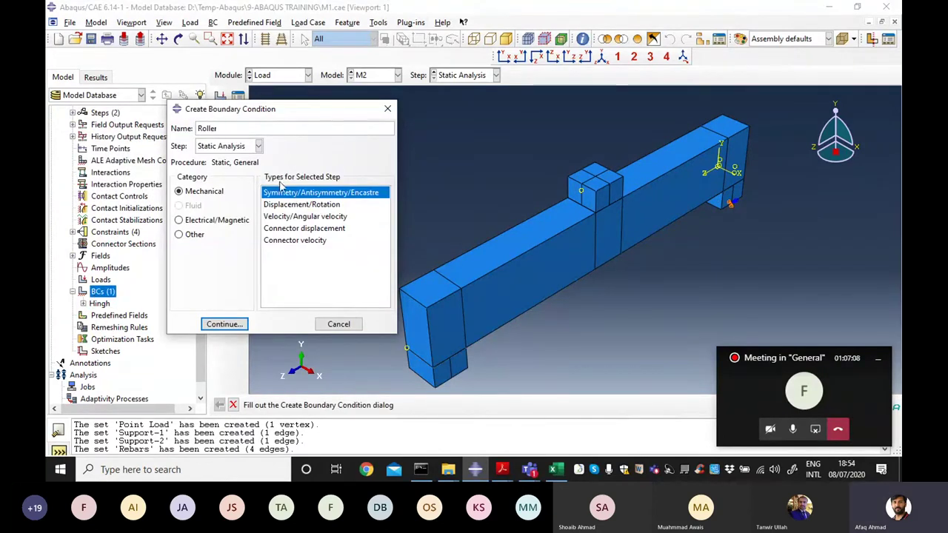
{"action": "left_click", "coordinate": [231, 329]}
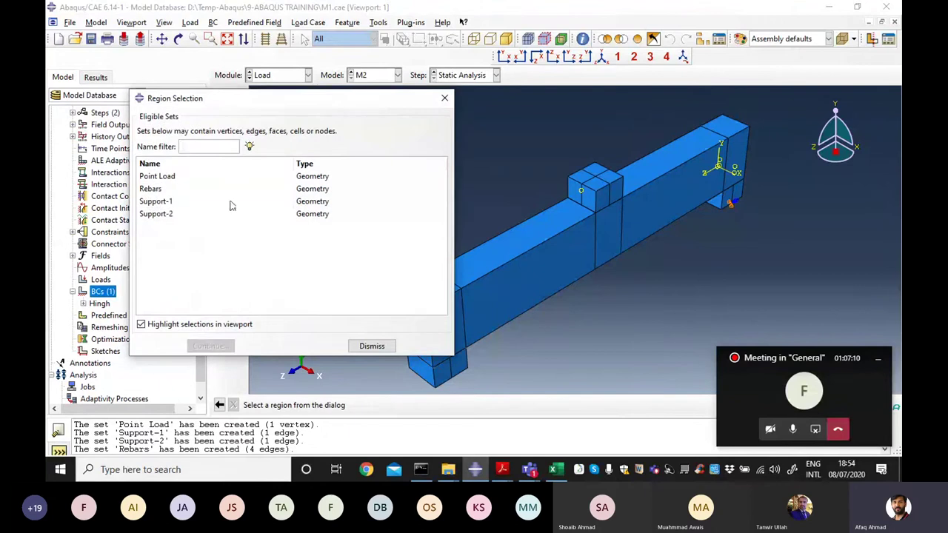
{"action": "left_click", "coordinate": [169, 214]}
{"action": "left_click", "coordinate": [212, 346]}
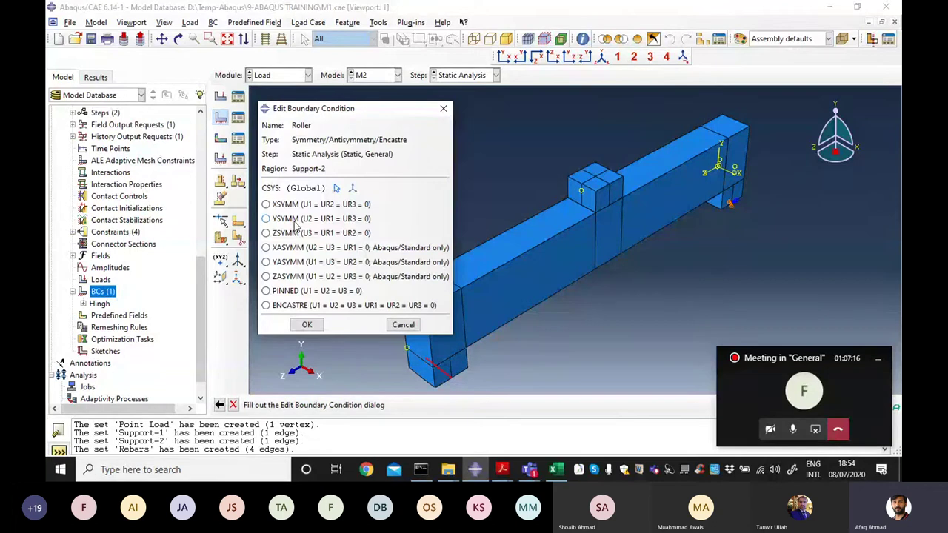
{"action": "left_click", "coordinate": [295, 221]}
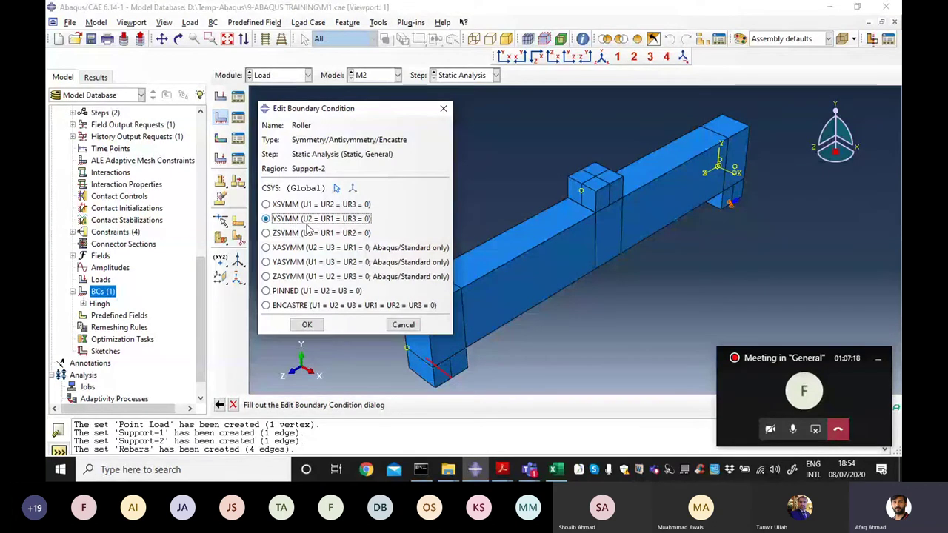
{"action": "left_click", "coordinate": [307, 325]}
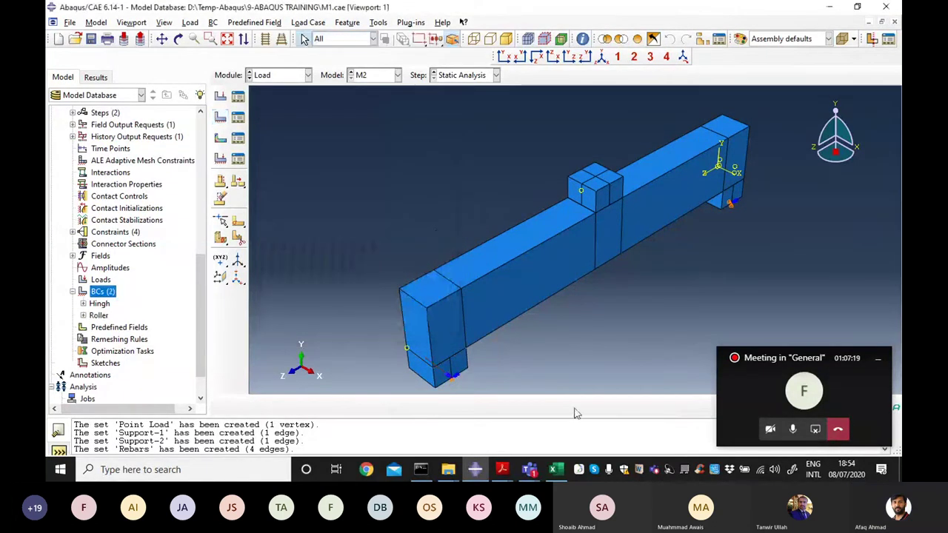
Step: Examine the boundary condition symbols under both support plates from several angles, and restore the isometric view
{"action": "left_click", "coordinate": [179, 39]}
{"action": "left_click_drag", "start_coordinate": [552, 248], "coordinate": [815, 248]}
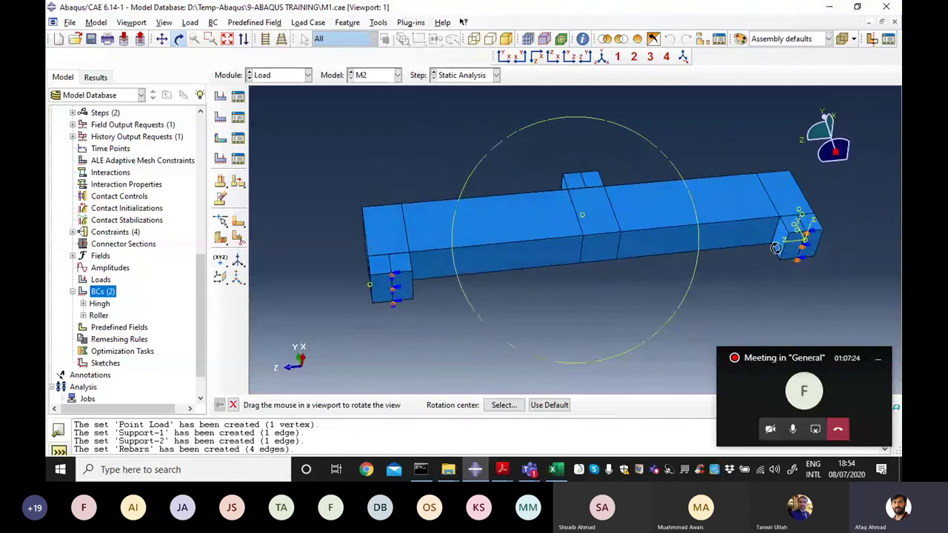
{"action": "left_click_drag", "start_coordinate": [384, 294], "coordinate": [390, 270]}
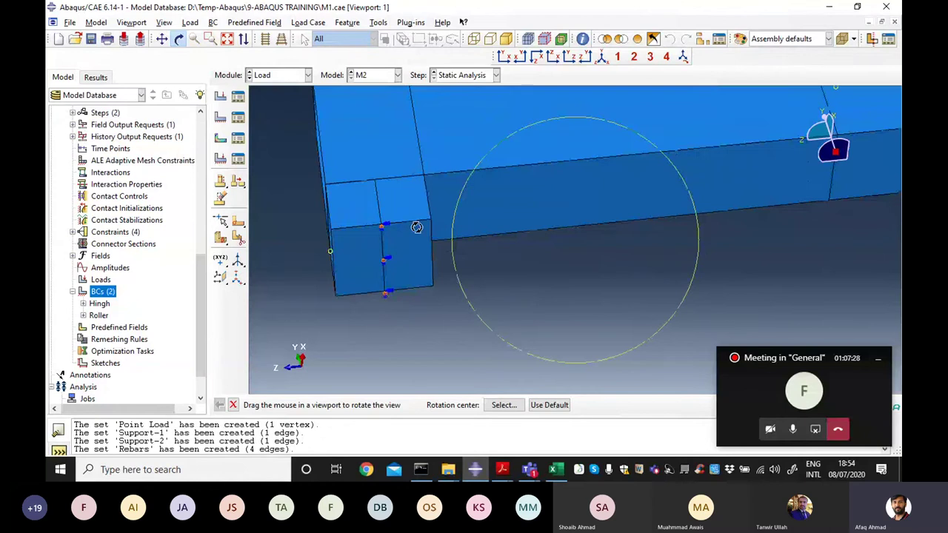
{"action": "left_click_drag", "start_coordinate": [415, 228], "coordinate": [512, 237]}
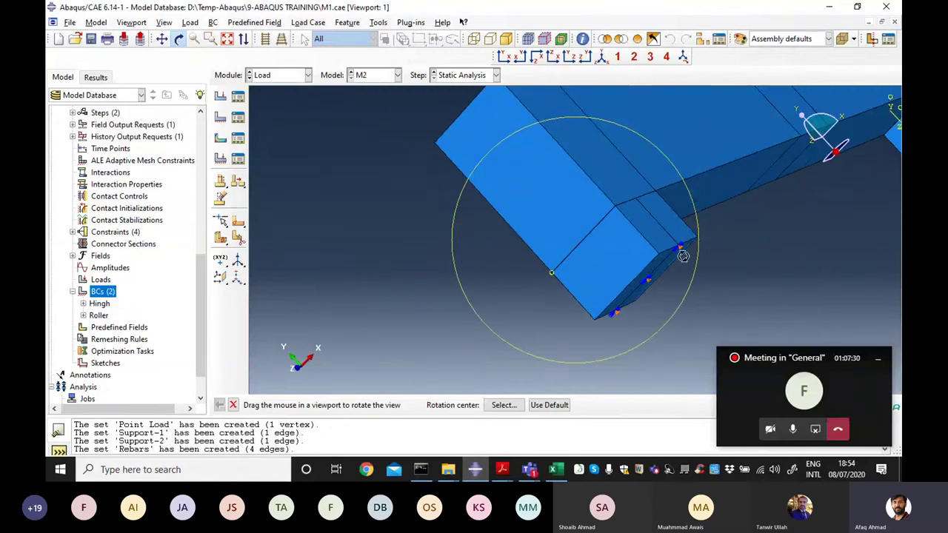
{"action": "left_click_drag", "start_coordinate": [677, 252], "coordinate": [577, 265]}
{"action": "left_click_drag", "start_coordinate": [635, 262], "coordinate": [661, 282]}
{"action": "left_click", "coordinate": [505, 39]}
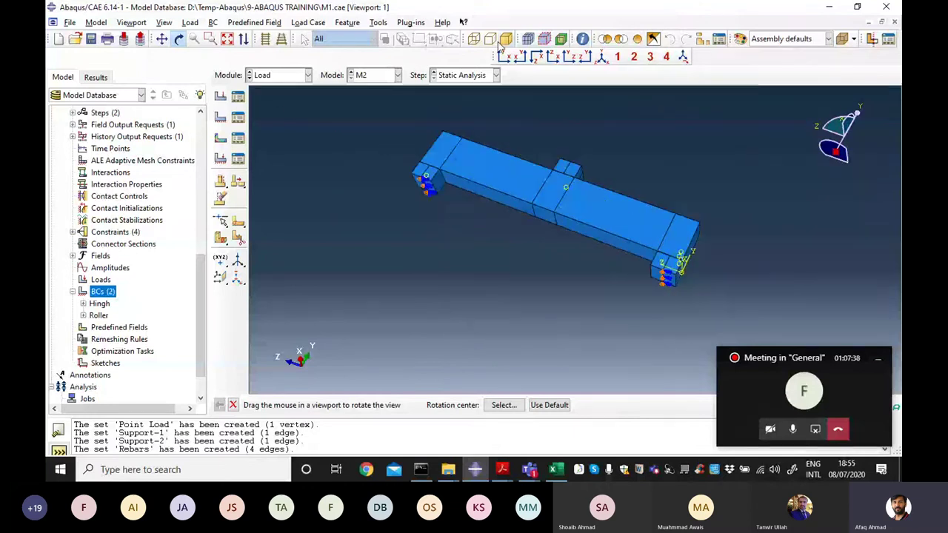
{"action": "left_click", "coordinate": [499, 41]}
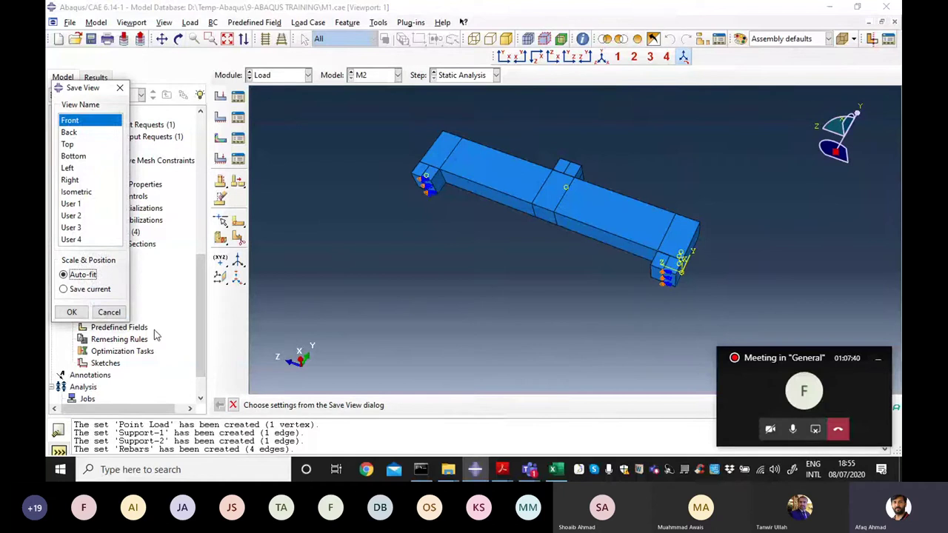
{"action": "left_click", "coordinate": [109, 309]}
{"action": "left_click", "coordinate": [601, 57]}
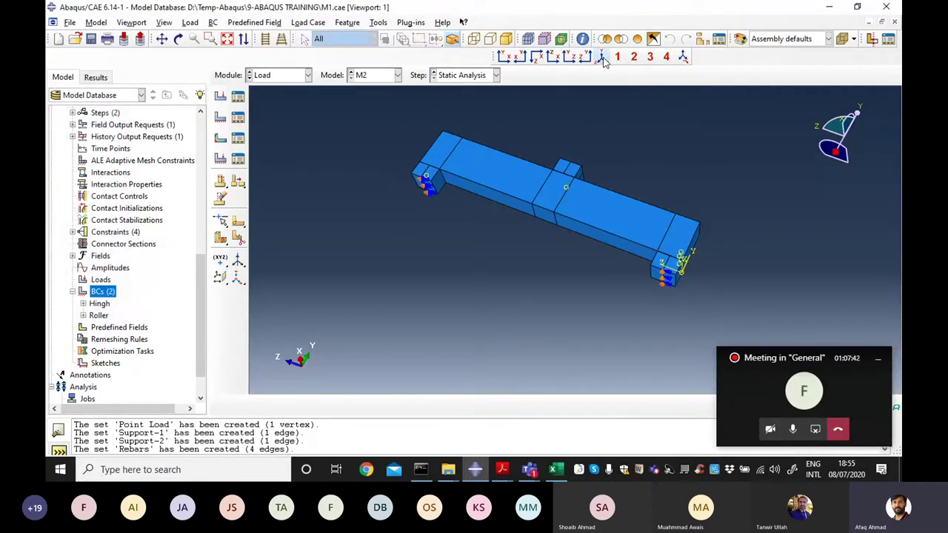
Step: Save the model database, check the Module-1 session schedule in the training PDF in Acrobat Reader, and return to Abaqus/CAE
{"action": "left_click", "coordinate": [91, 39]}
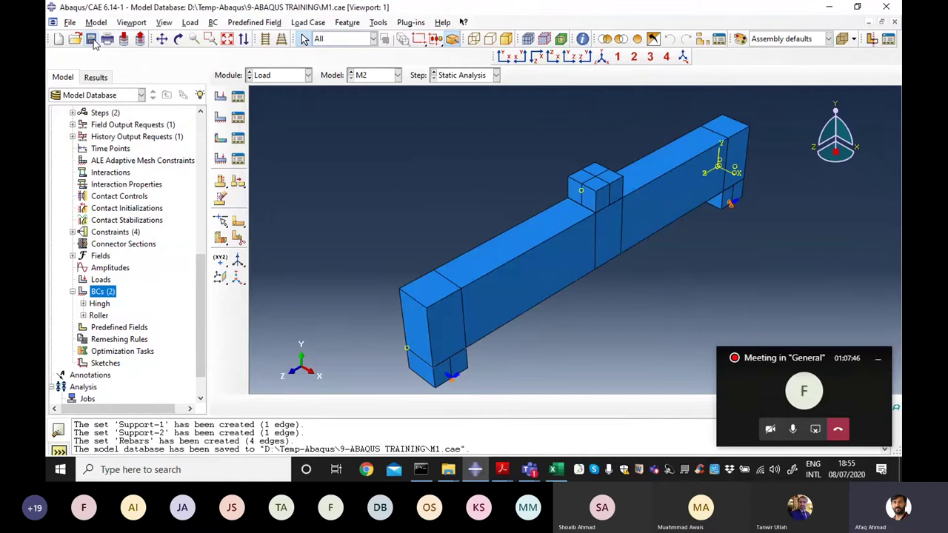
{"action": "left_click", "coordinate": [503, 470]}
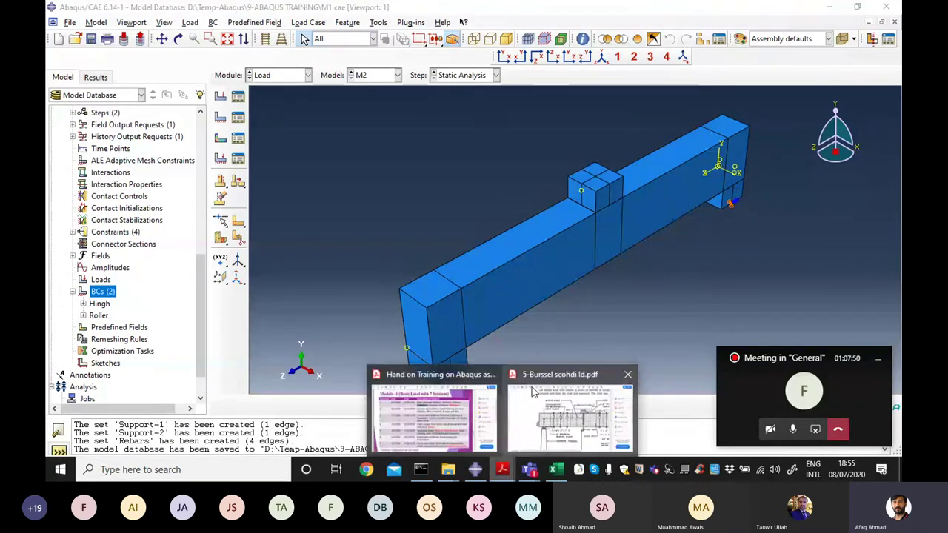
{"action": "left_click", "coordinate": [437, 415]}
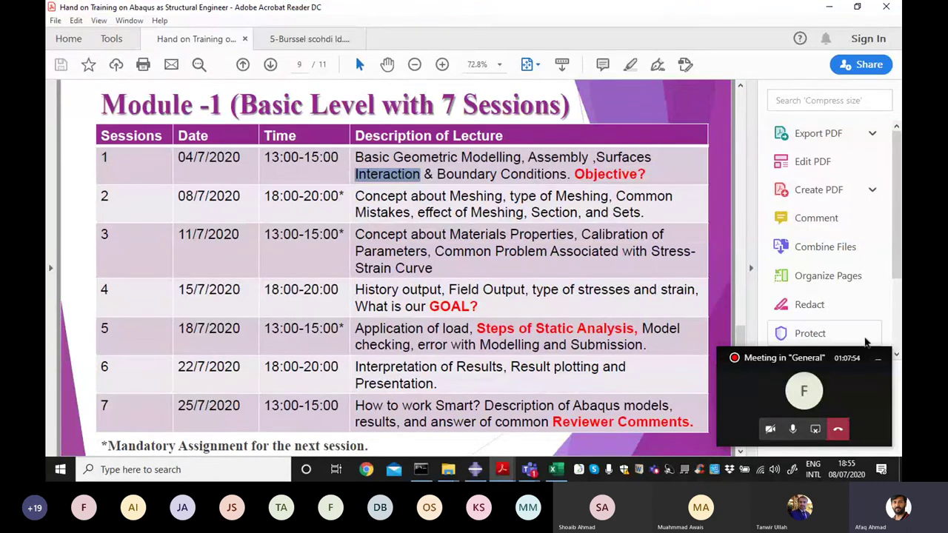
{"action": "left_click", "coordinate": [878, 358]}
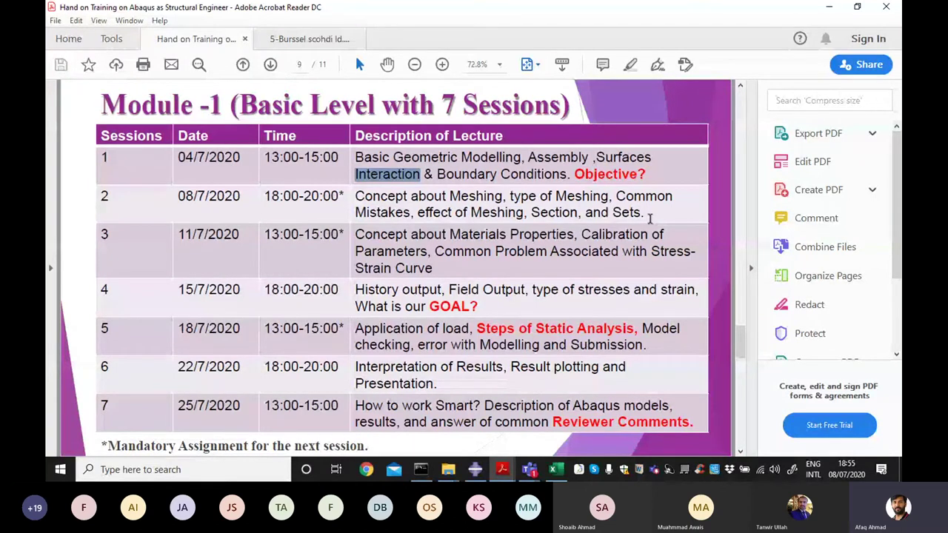
{"action": "key", "text": "alt+Tab"}
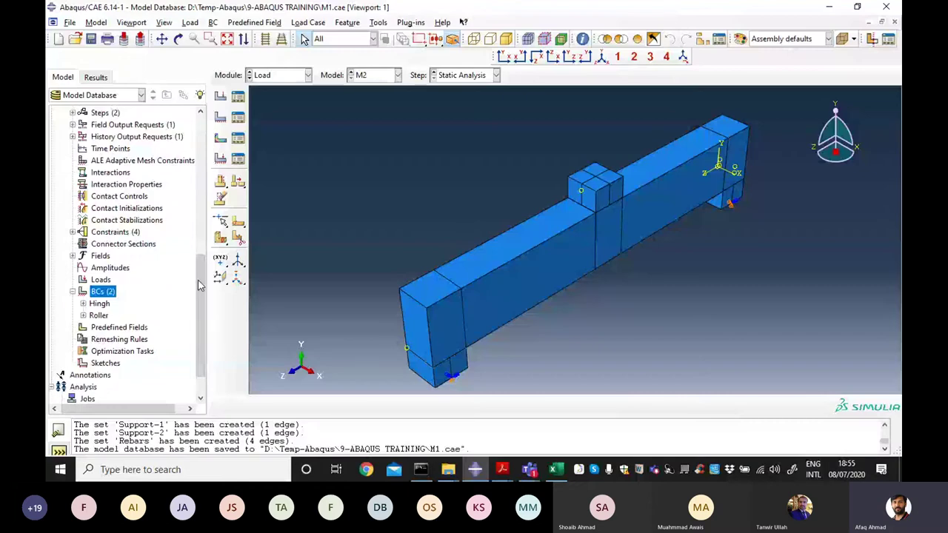
Step: Collapse the assembly's Sets in the model tree and switch to the Interaction module
{"action": "left_click_drag", "start_coordinate": [198, 286], "coordinate": [189, 178]}
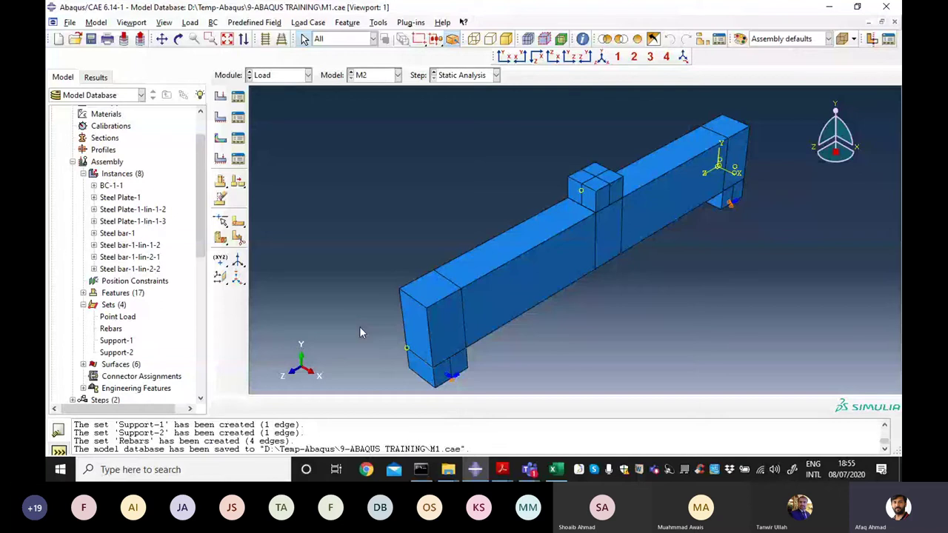
{"action": "left_click", "coordinate": [83, 304]}
{"action": "left_click_drag", "start_coordinate": [199, 230], "coordinate": [201, 212]}
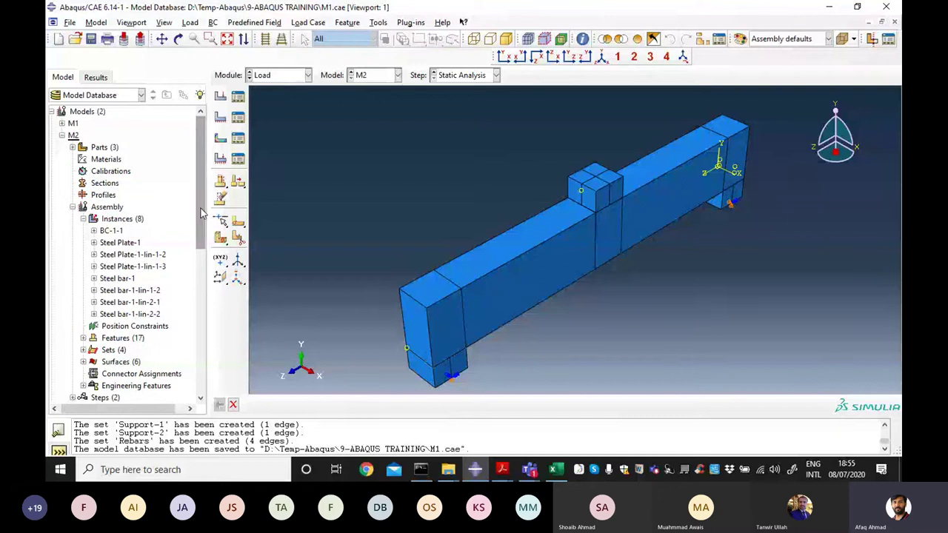
{"action": "left_click", "coordinate": [306, 75]}
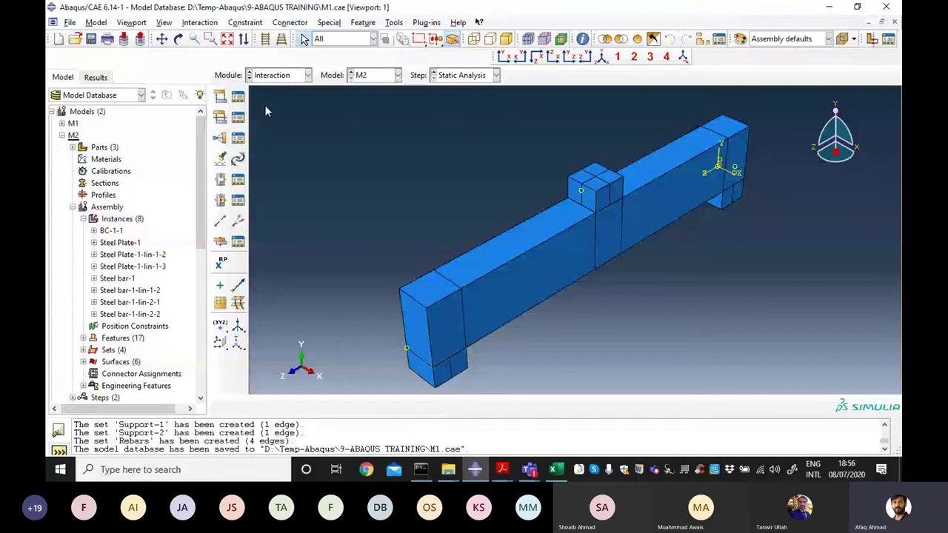
{"action": "left_click", "coordinate": [293, 75]}
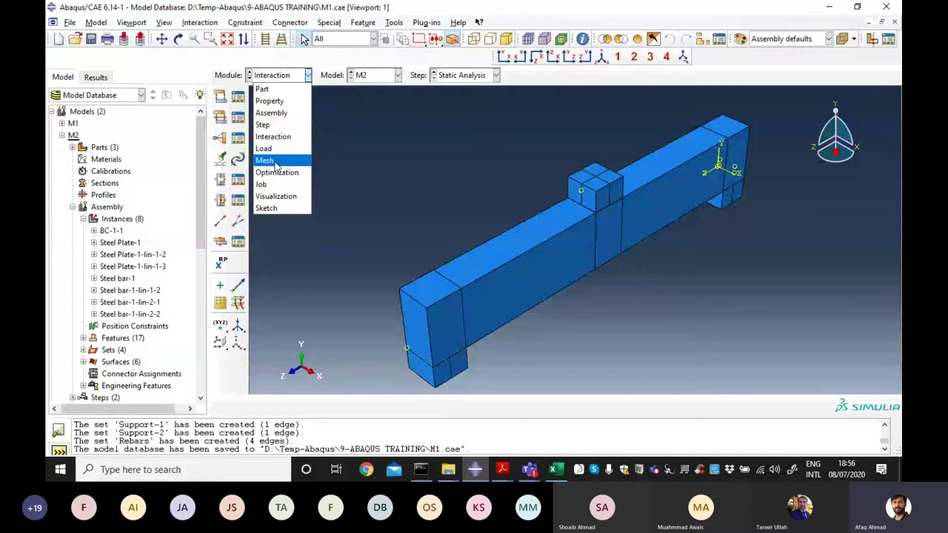
Step: Open 5-Burssel scohdi ld.pdf in Acrobat Reader and examine the Fig. 3 loading arrangement at 150% zoom
{"action": "left_click", "coordinate": [502, 470]}
{"action": "left_click", "coordinate": [554, 409]}
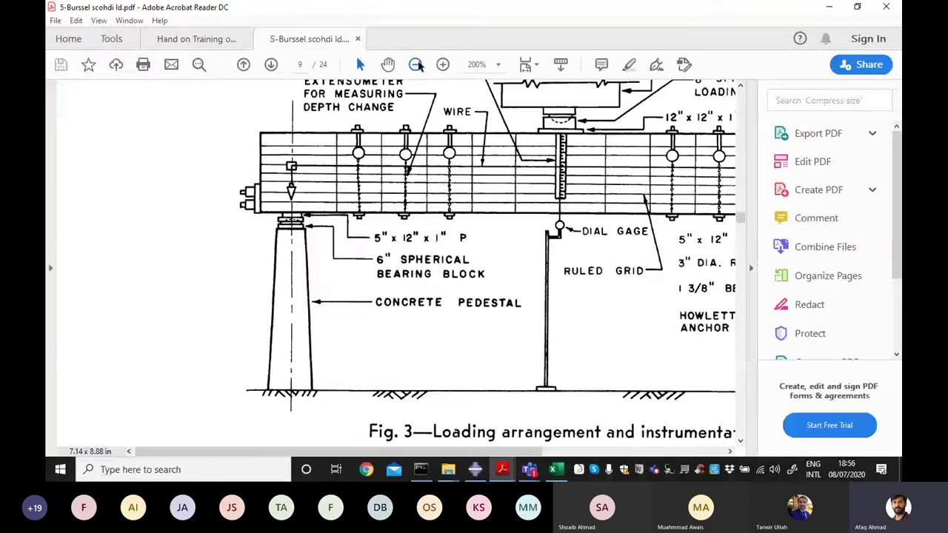
{"action": "left_click", "coordinate": [417, 64]}
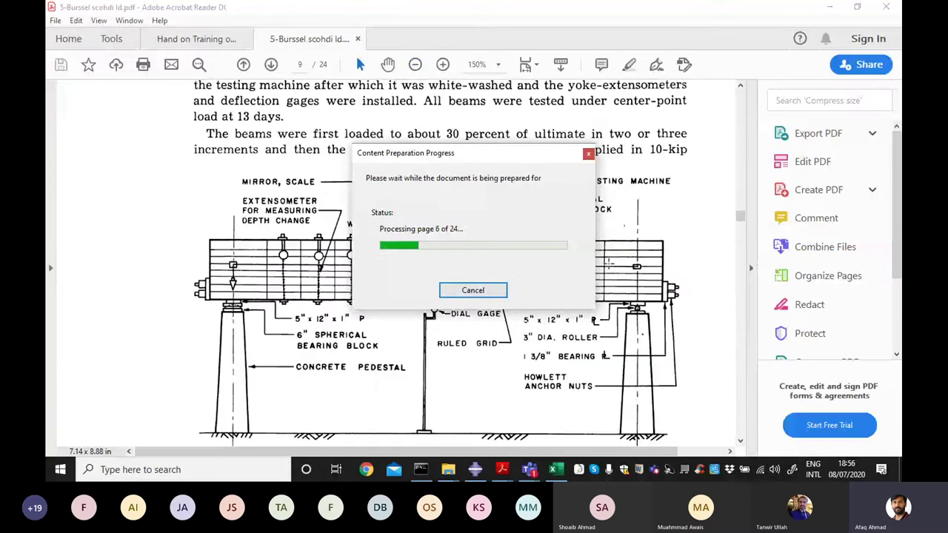
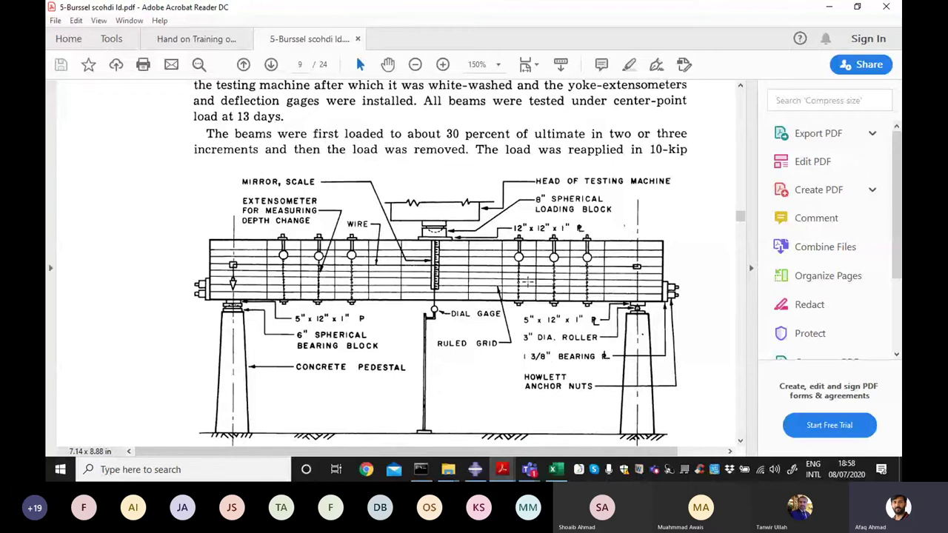
Step: Examine the paper's beam crack pattern figures and the load versus midspan deflection curves, including beam OA-1
{"action": "scroll", "coordinate": [530, 274], "scroll_direction": "down", "scroll_amount": 8}
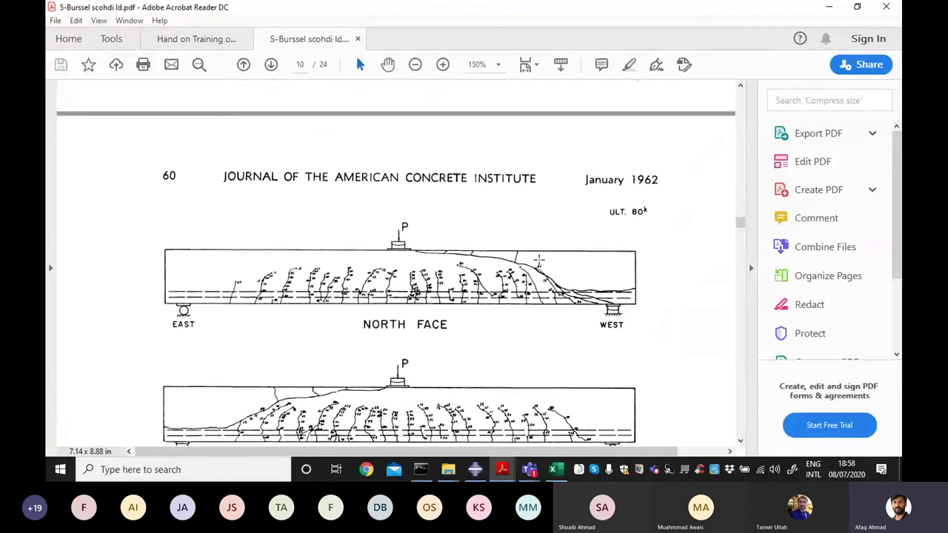
{"action": "scroll", "coordinate": [541, 273], "scroll_direction": "down", "scroll_amount": 10}
{"action": "scroll", "coordinate": [548, 282], "scroll_direction": "down", "scroll_amount": 5}
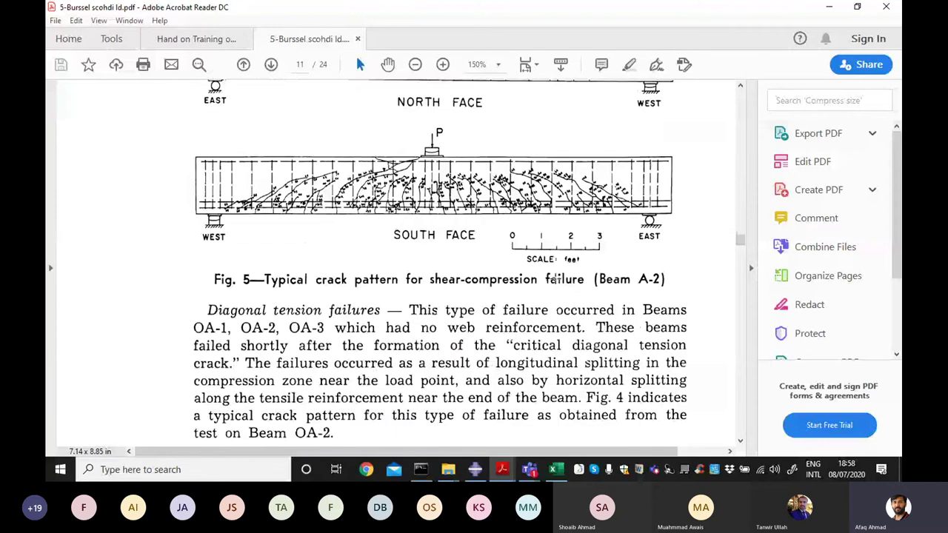
{"action": "scroll", "coordinate": [557, 279], "scroll_direction": "down", "scroll_amount": 5}
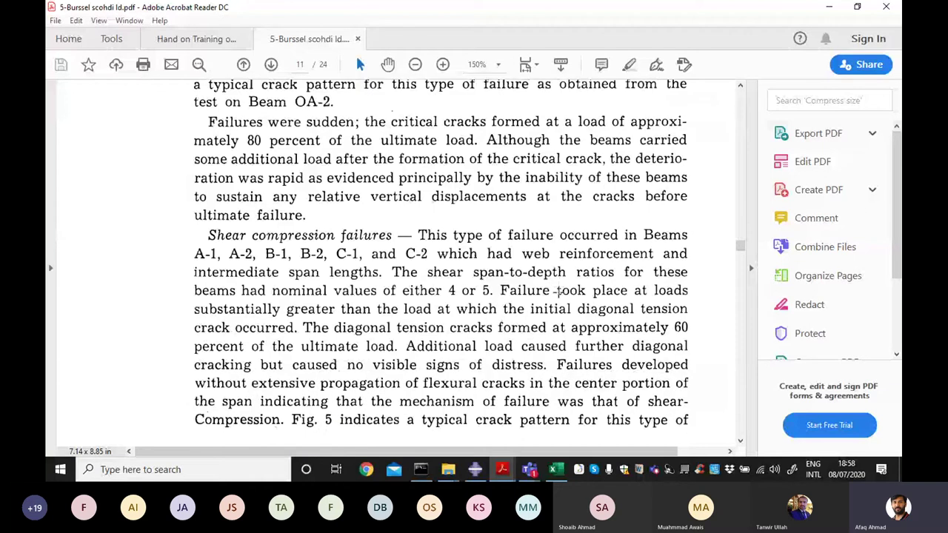
{"action": "scroll", "coordinate": [557, 304], "scroll_direction": "down", "scroll_amount": 5}
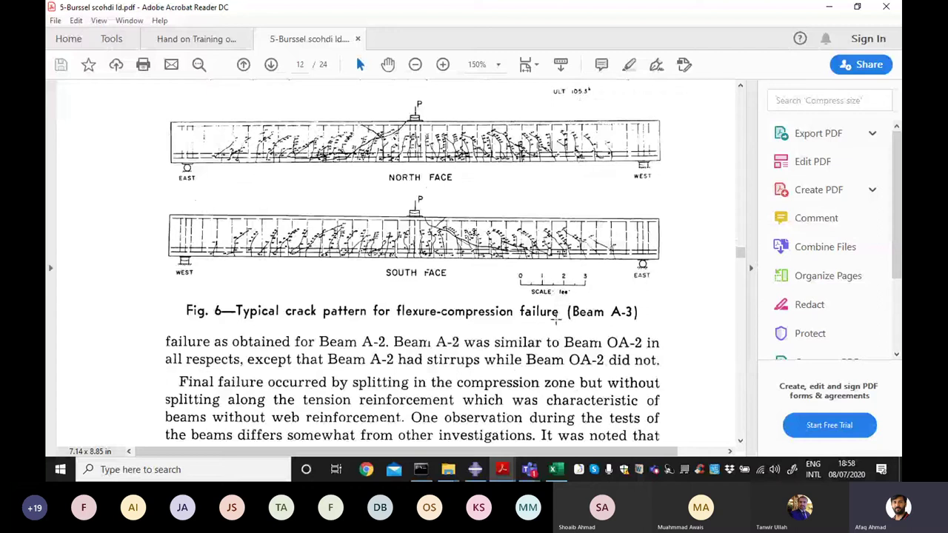
{"action": "scroll", "coordinate": [558, 318], "scroll_direction": "down", "scroll_amount": 15}
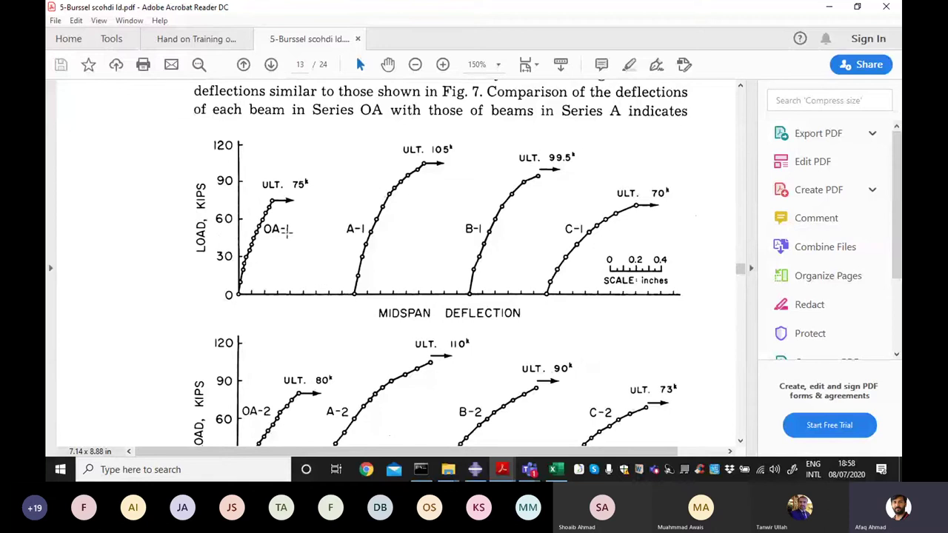
{"action": "scroll", "coordinate": [288, 231], "scroll_direction": "down", "scroll_amount": 7}
{"action": "scroll", "coordinate": [288, 232], "scroll_direction": "up", "scroll_amount": 6}
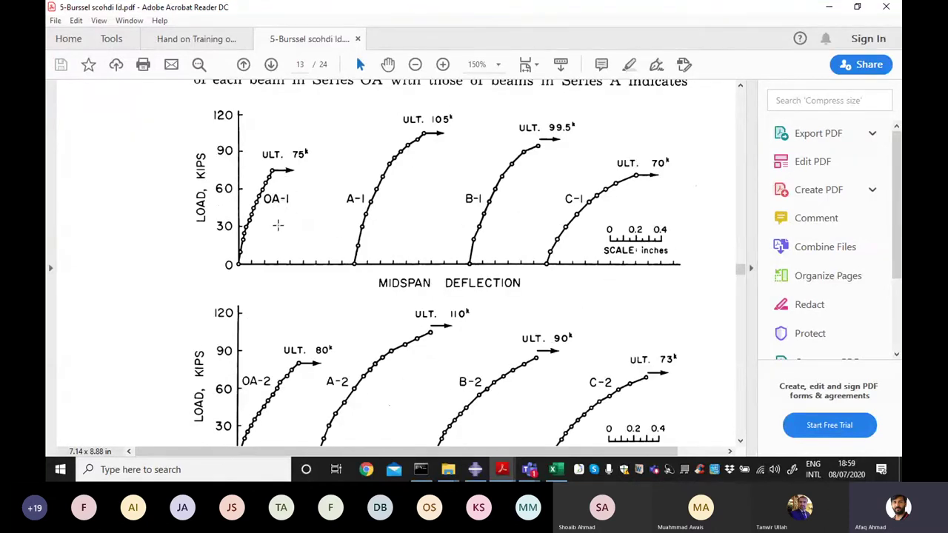
{"action": "scroll", "coordinate": [277, 226], "scroll_direction": "up", "scroll_amount": 2}
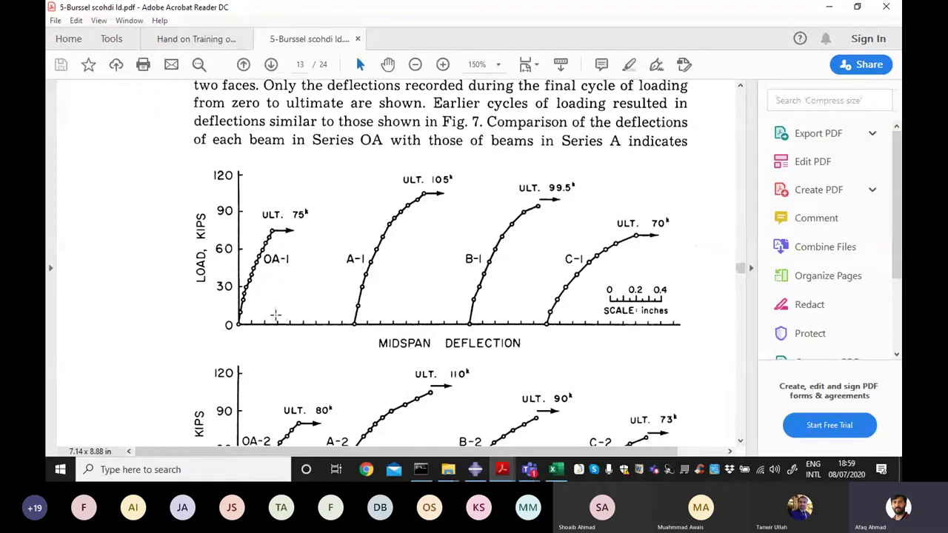
Step: Convert a midspan deflection of 0.3 inches to millimetres in Calculator by multiplying it by 25.4
{"action": "left_click", "coordinate": [60, 469]}
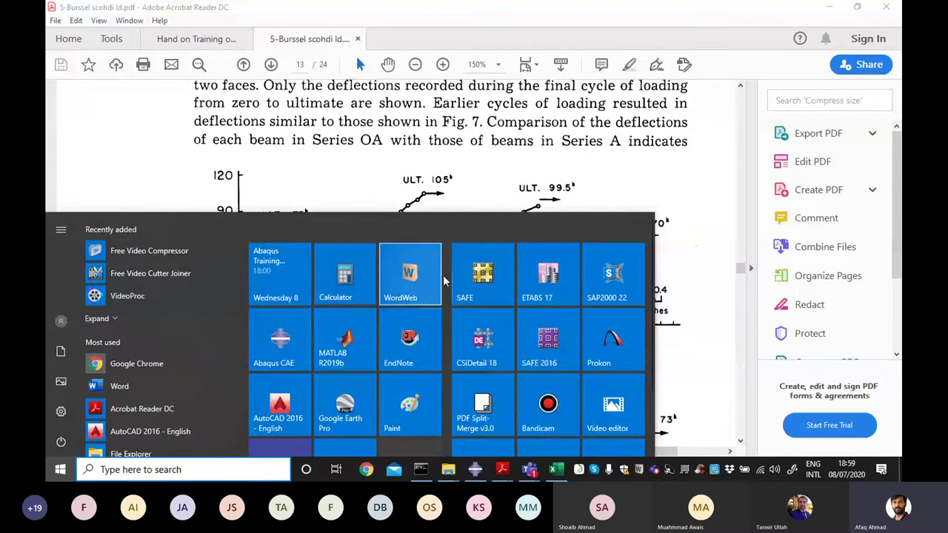
{"action": "left_click", "coordinate": [344, 274]}
{"action": "left_click", "coordinate": [654, 369]}
{"action": "left_click", "coordinate": [654, 345]}
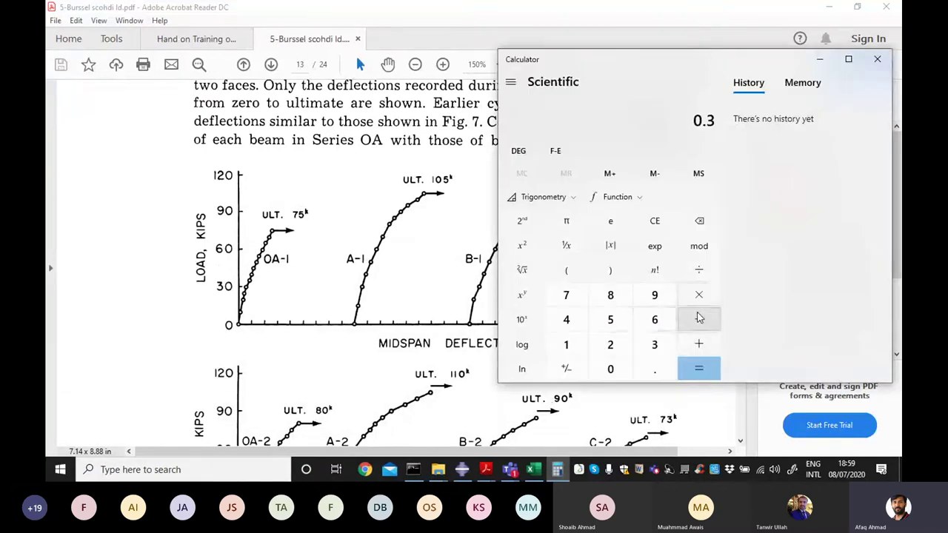
{"action": "left_click", "coordinate": [699, 295]}
{"action": "left_click", "coordinate": [611, 345]}
{"action": "left_click", "coordinate": [610, 320]}
{"action": "left_click", "coordinate": [654, 369]}
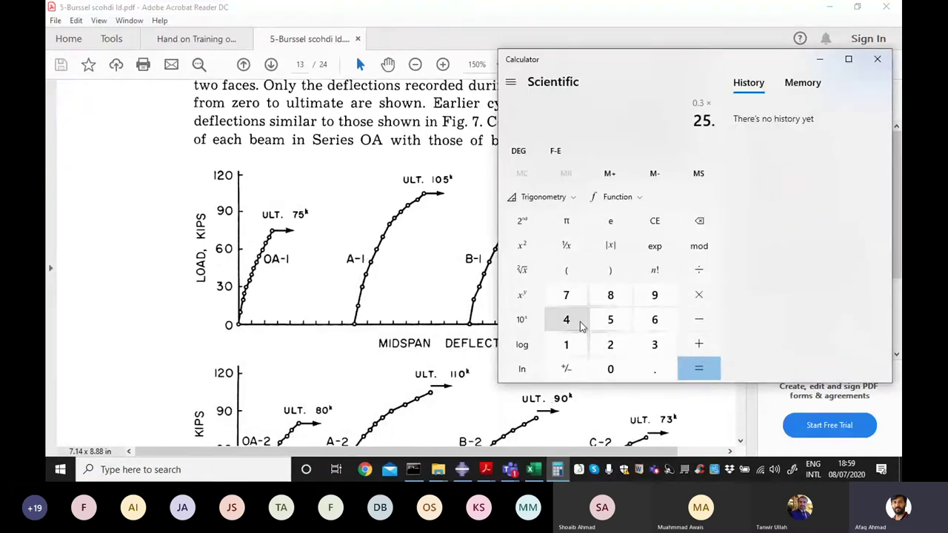
{"action": "left_click", "coordinate": [567, 320]}
{"action": "left_click", "coordinate": [699, 369]}
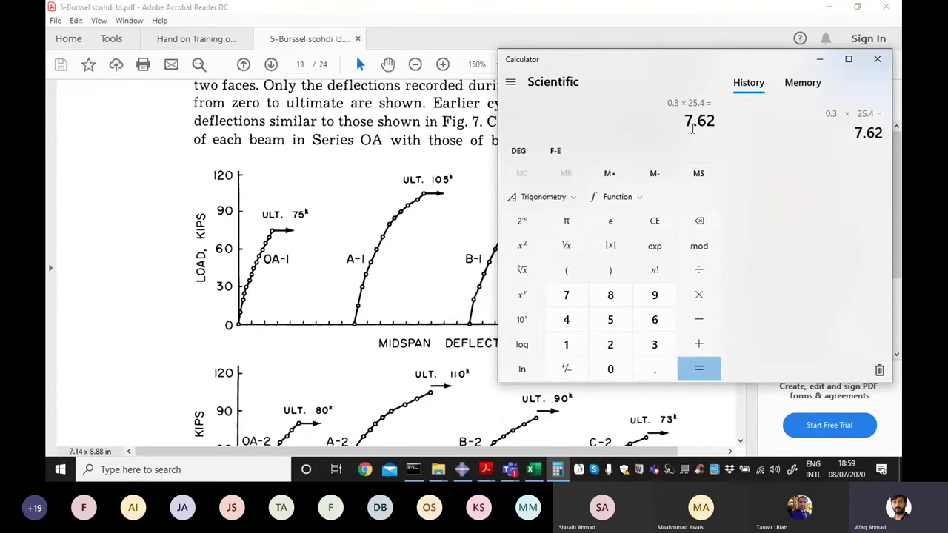
{"action": "left_click", "coordinate": [819, 58]}
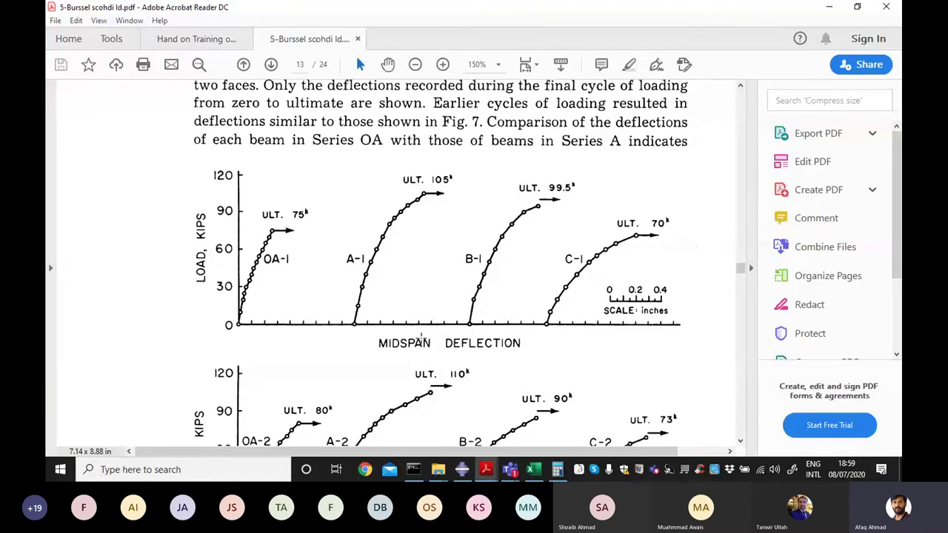
Step: Return to Abaqus/CAE and start a load named Disp Point Load in the Static Analysis step
{"action": "left_click", "coordinate": [829, 6]}
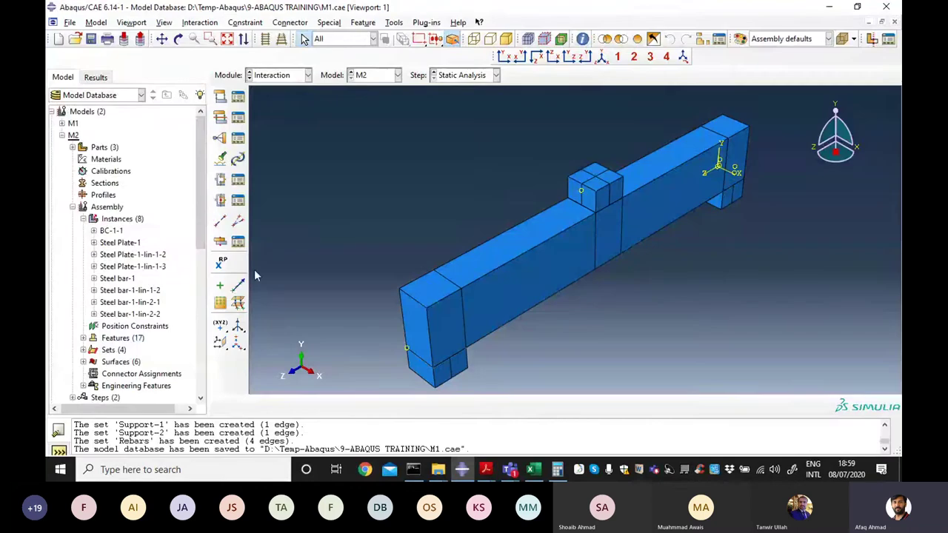
{"action": "scroll", "coordinate": [103, 260], "scroll_direction": "down", "scroll_amount": 8}
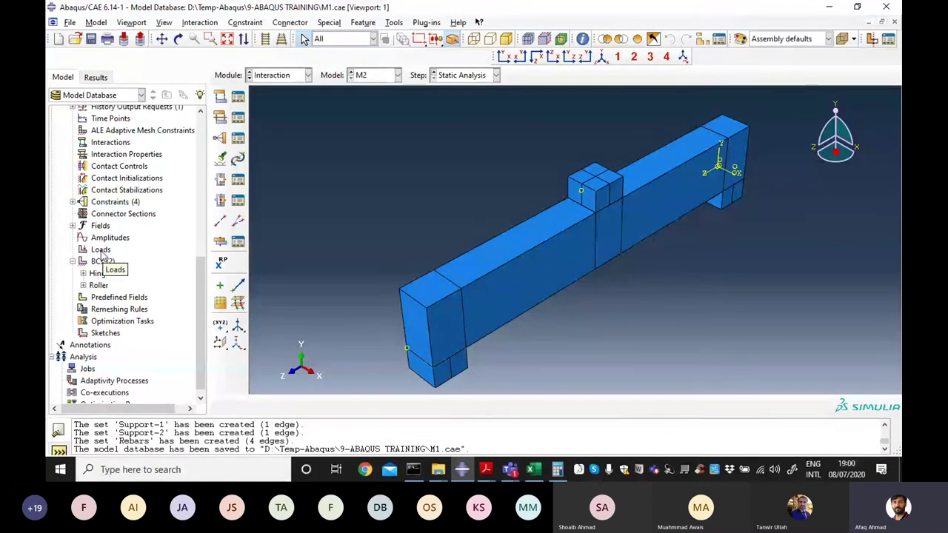
{"action": "double_click", "coordinate": [101, 252]}
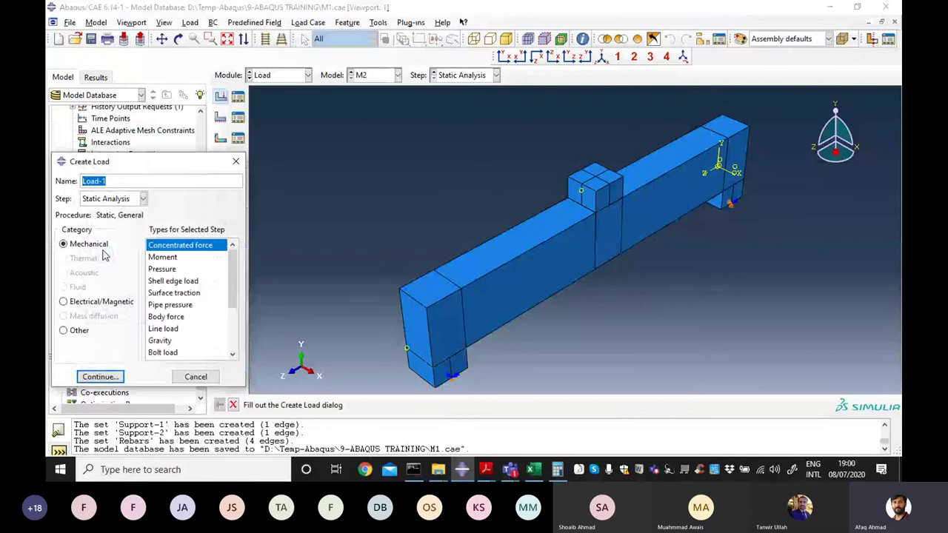
{"action": "left_click_drag", "start_coordinate": [175, 161], "coordinate": [271, 161]}
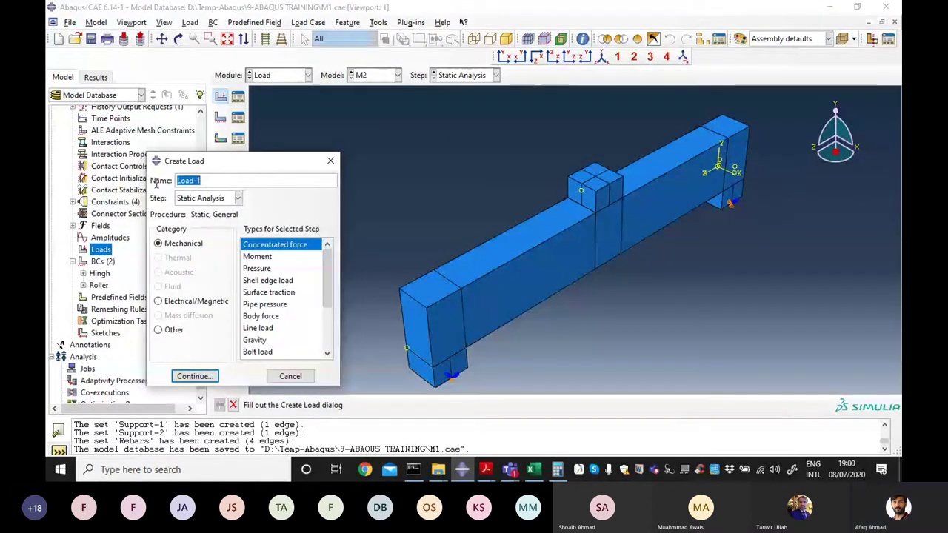
{"action": "type", "text": "Disp Po"}
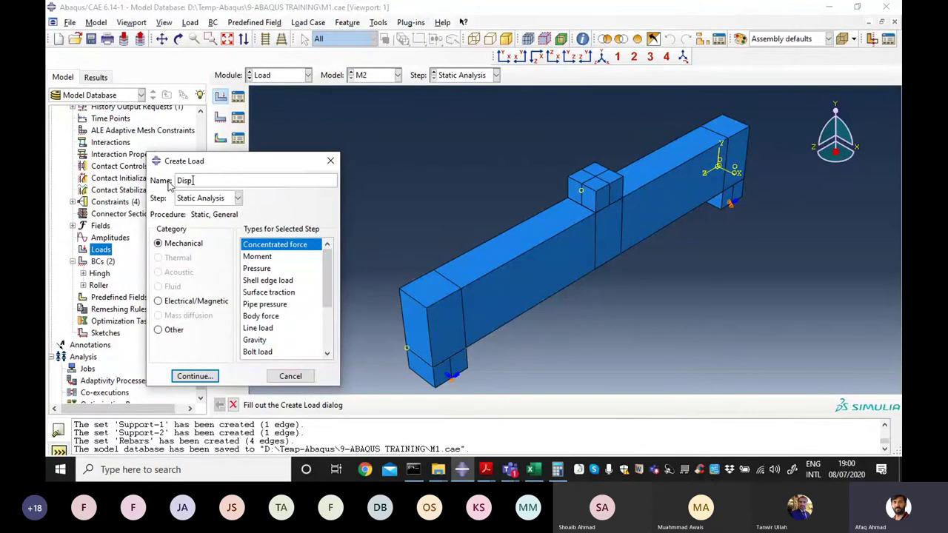
{"action": "type", "text": "int Load"}
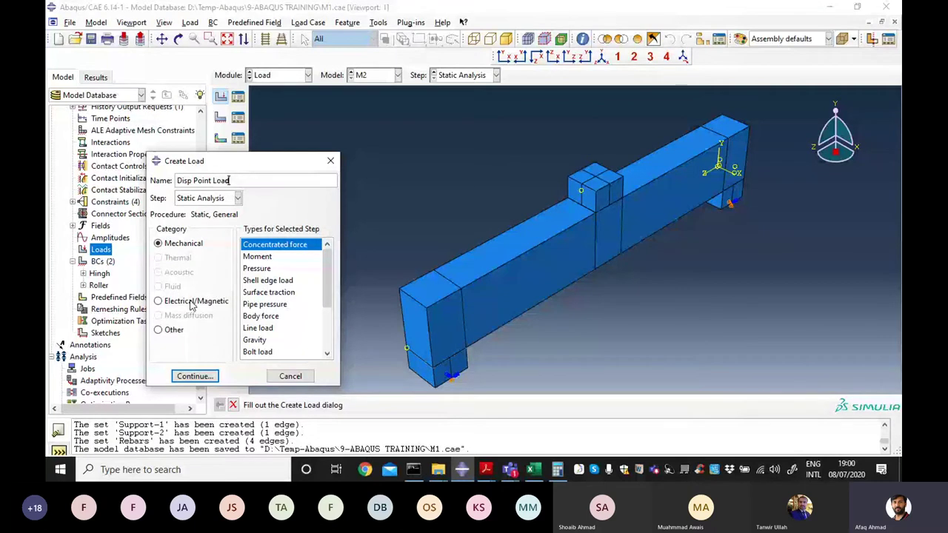
Step: Review the mechanical load types, choose Concentrated force for the new load, and proceed to its region selection
{"action": "left_click", "coordinate": [174, 330]}
{"action": "left_click", "coordinate": [191, 245]}
{"action": "left_click", "coordinate": [269, 257]}
{"action": "left_click", "coordinate": [271, 269]}
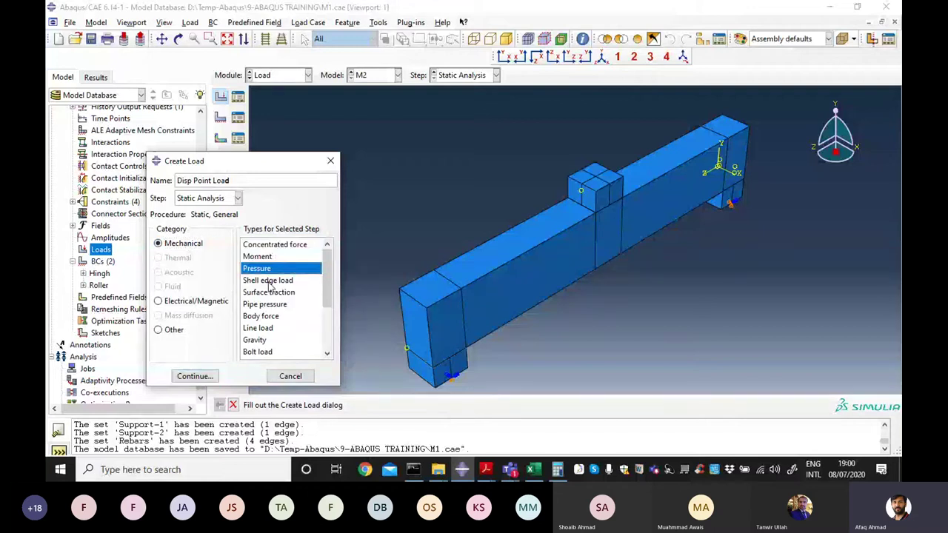
{"action": "scroll", "coordinate": [325, 300], "scroll_direction": "down", "scroll_amount": 2}
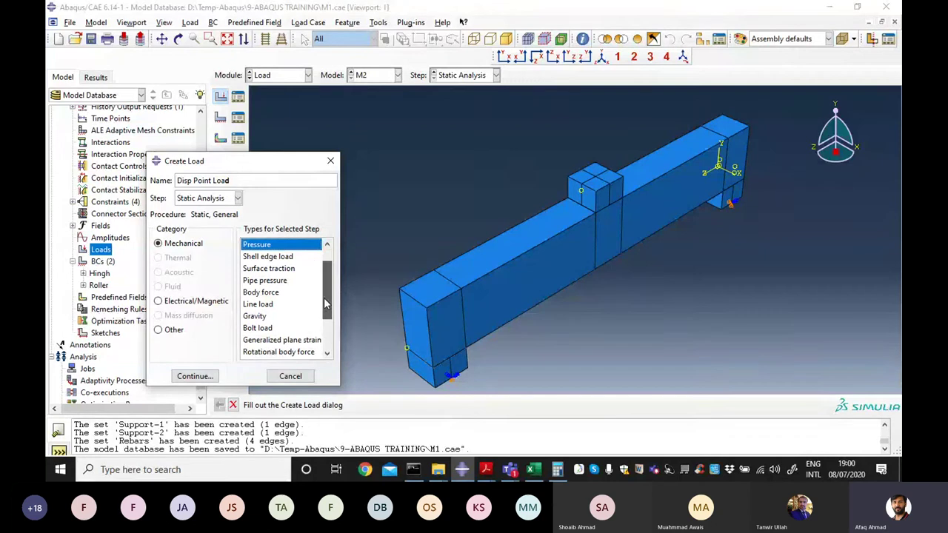
{"action": "scroll", "coordinate": [328, 340], "scroll_direction": "down", "scroll_amount": 5}
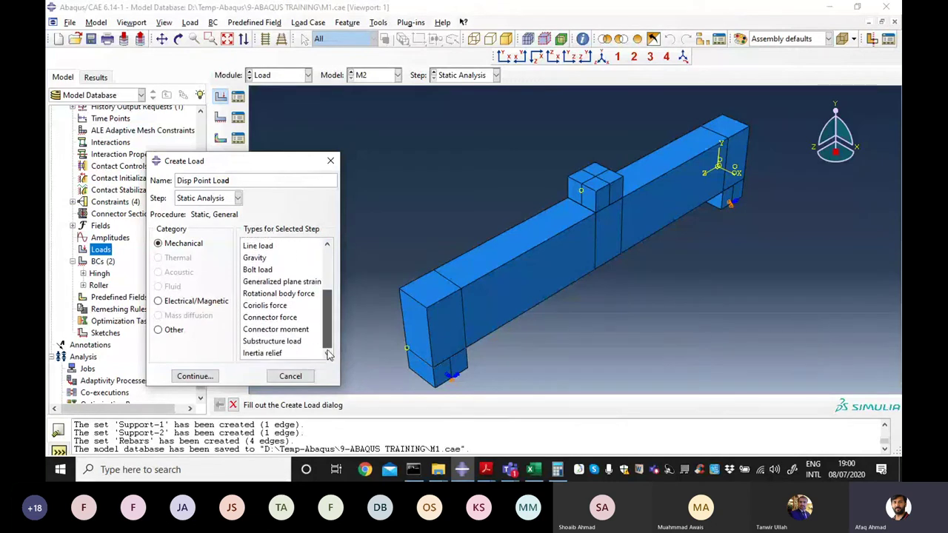
{"action": "scroll", "coordinate": [311, 311], "scroll_direction": "up", "scroll_amount": 7}
{"action": "left_click", "coordinate": [291, 246]}
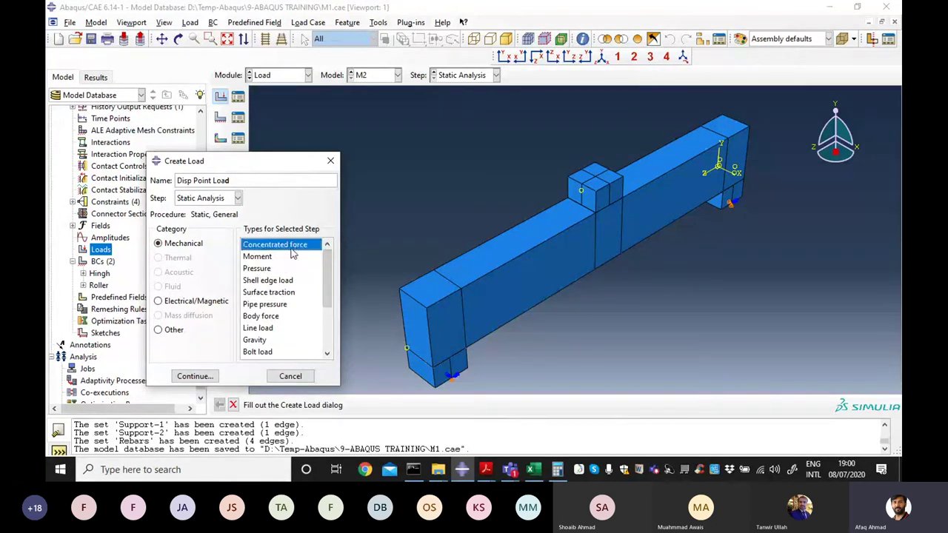
{"action": "left_click", "coordinate": [192, 375]}
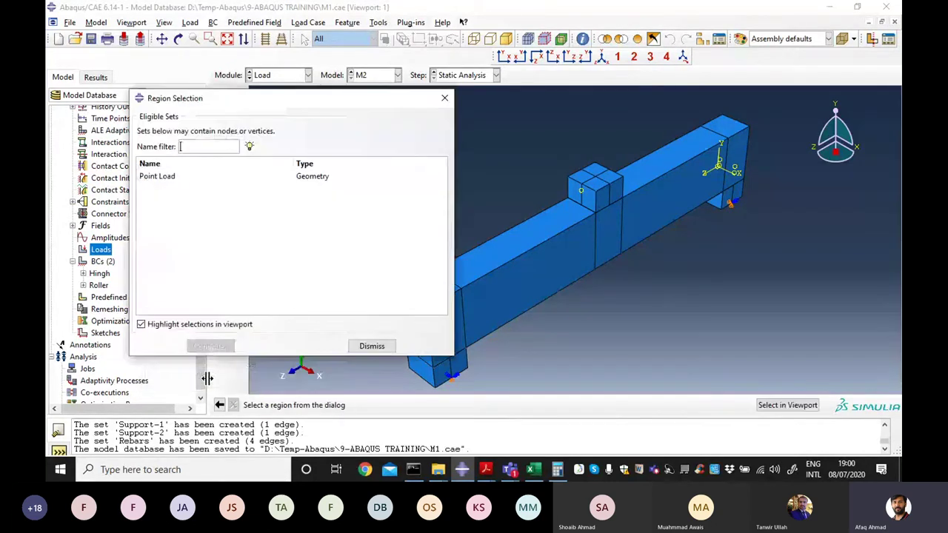
{"action": "left_click", "coordinate": [165, 178]}
{"action": "left_click", "coordinate": [210, 346]}
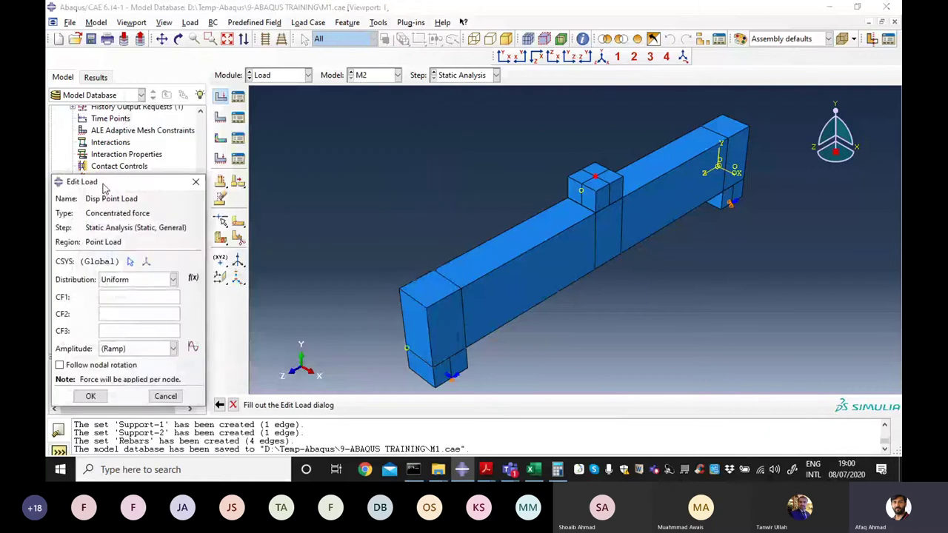
{"action": "left_click_drag", "start_coordinate": [104, 189], "coordinate": [267, 166]}
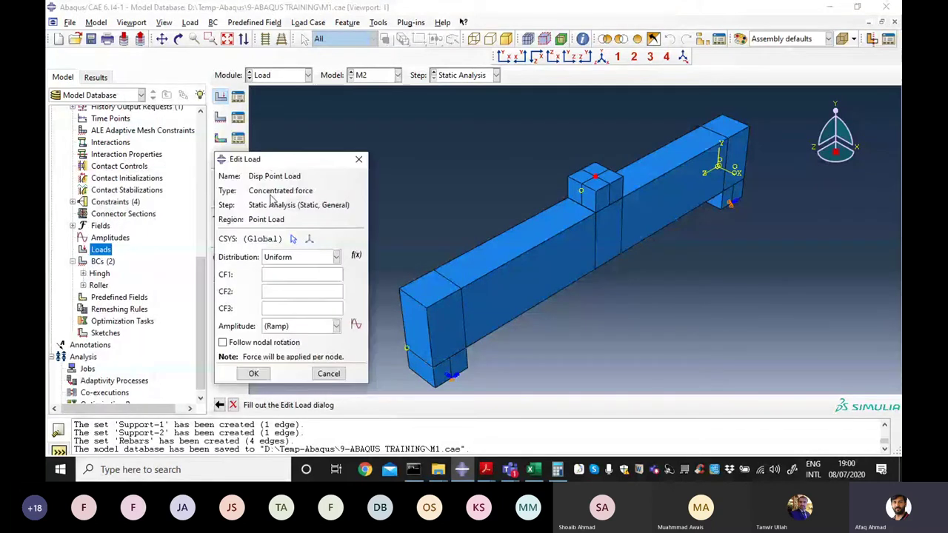
{"action": "left_click", "coordinate": [288, 289]}
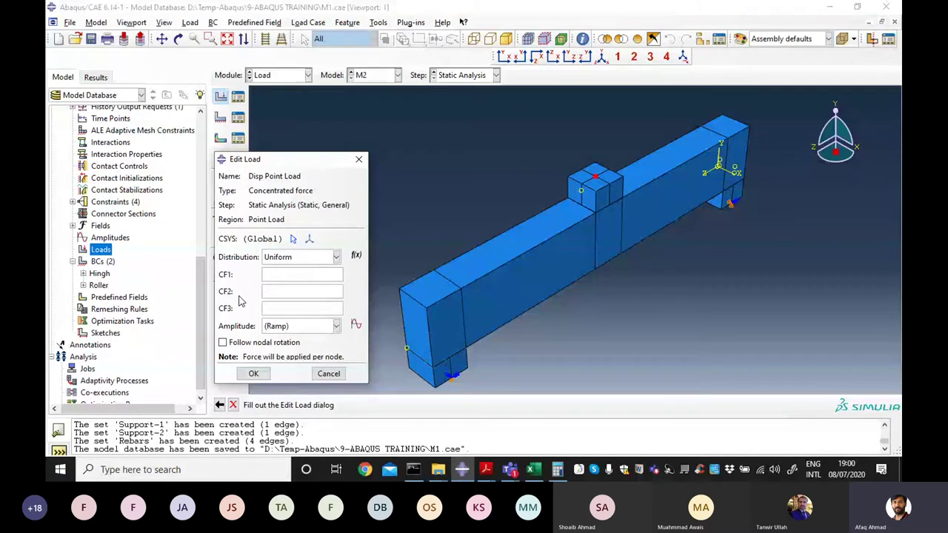
{"action": "type", "text": "-8"}
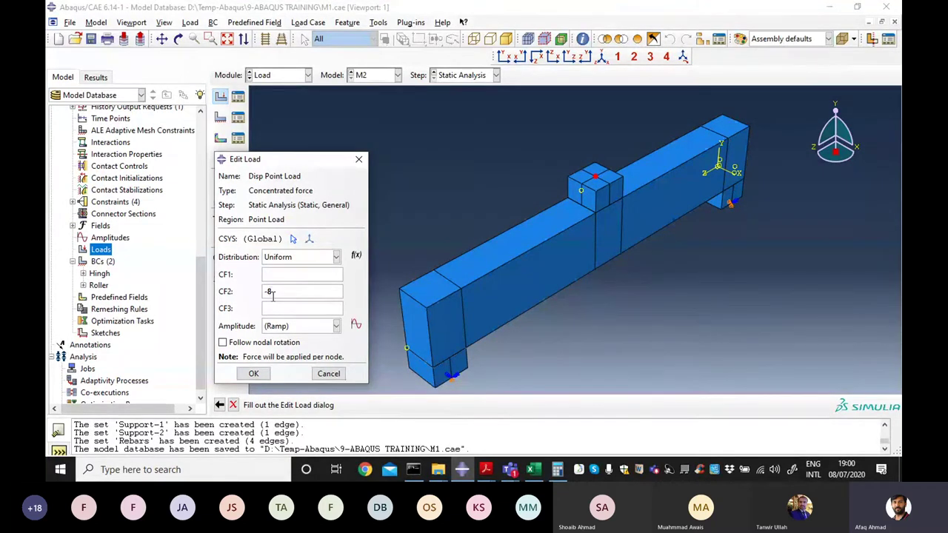
{"action": "left_click", "coordinate": [333, 375]}
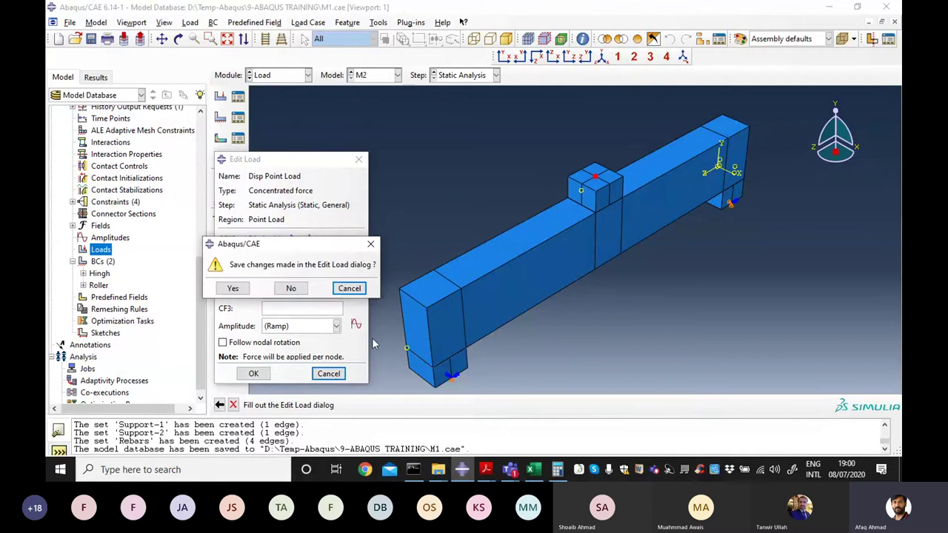
{"action": "left_click", "coordinate": [291, 288]}
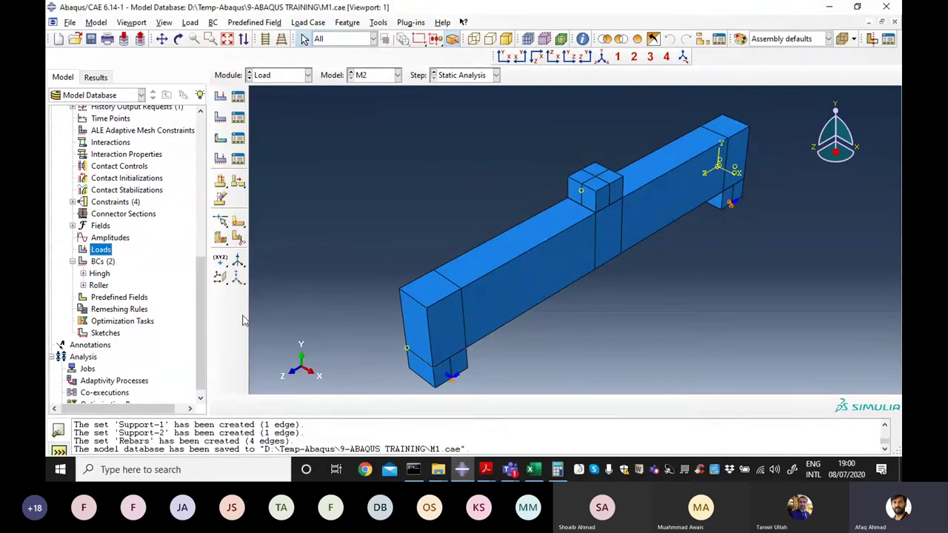
Step: Review the mechanical load types available in the Static Analysis step, and leave without creating a load
{"action": "double_click", "coordinate": [100, 250]}
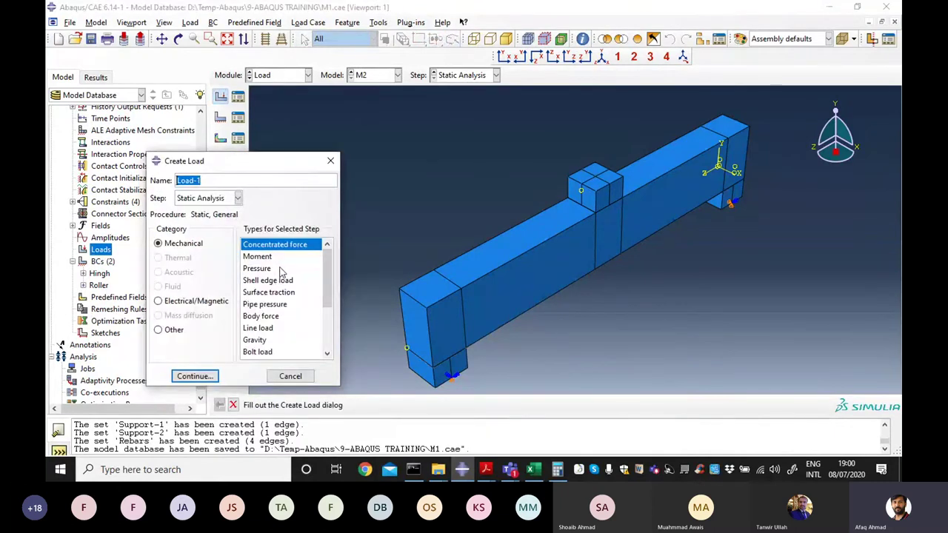
{"action": "left_click_drag", "start_coordinate": [327, 285], "coordinate": [329, 335]}
{"action": "left_click", "coordinate": [290, 376]}
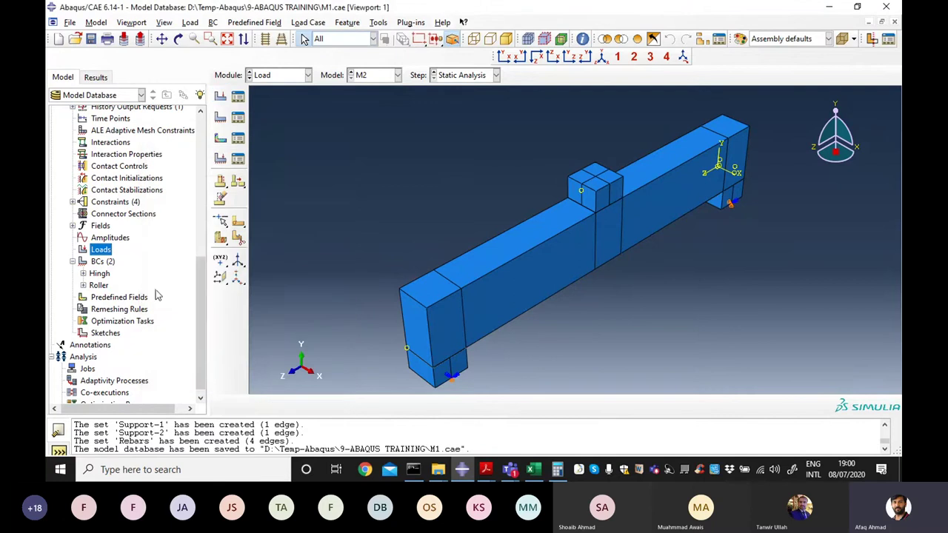
{"action": "left_click", "coordinate": [103, 264]}
{"action": "double_click", "coordinate": [104, 263]}
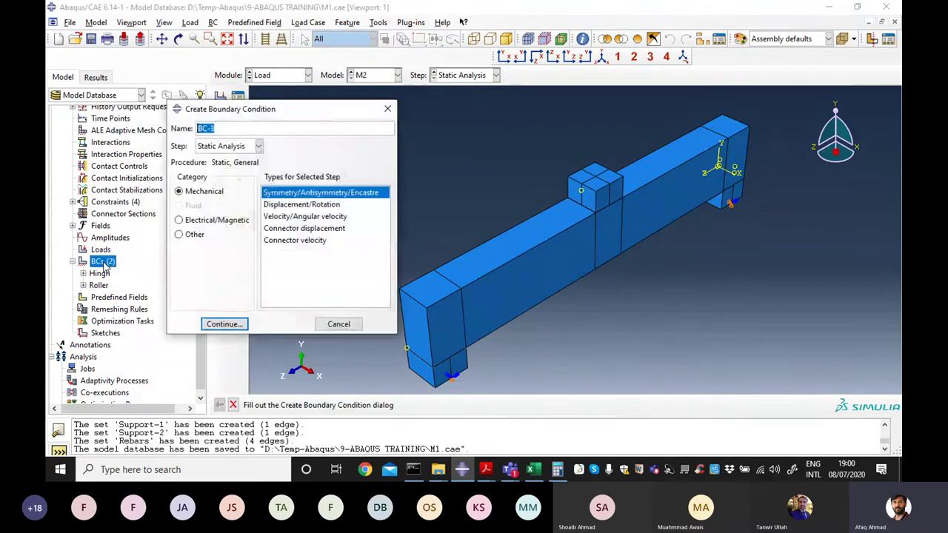
{"action": "left_click", "coordinate": [302, 205]}
{"action": "triple_click", "coordinate": [239, 130]}
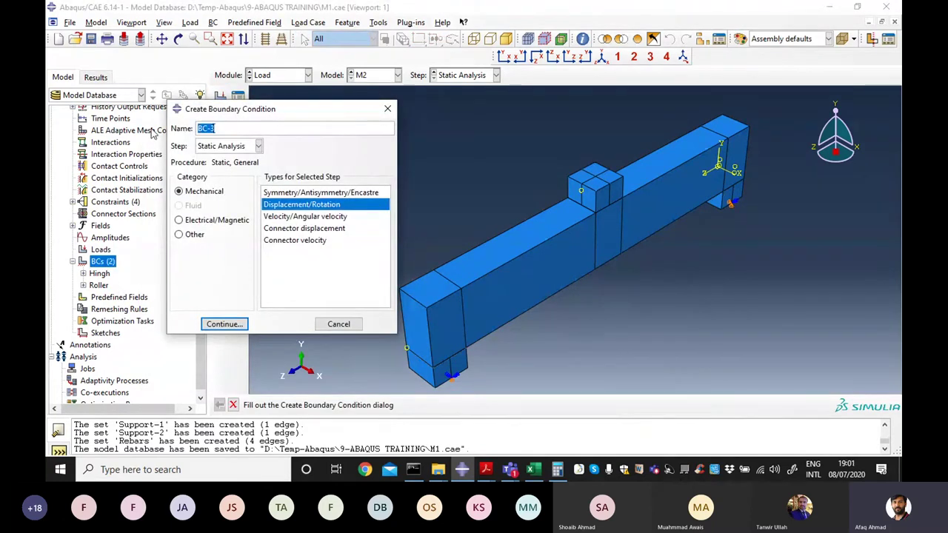
{"action": "type", "text": "P"}
{"action": "key", "text": "BackSpace"}
{"action": "type", "text": "Di"}
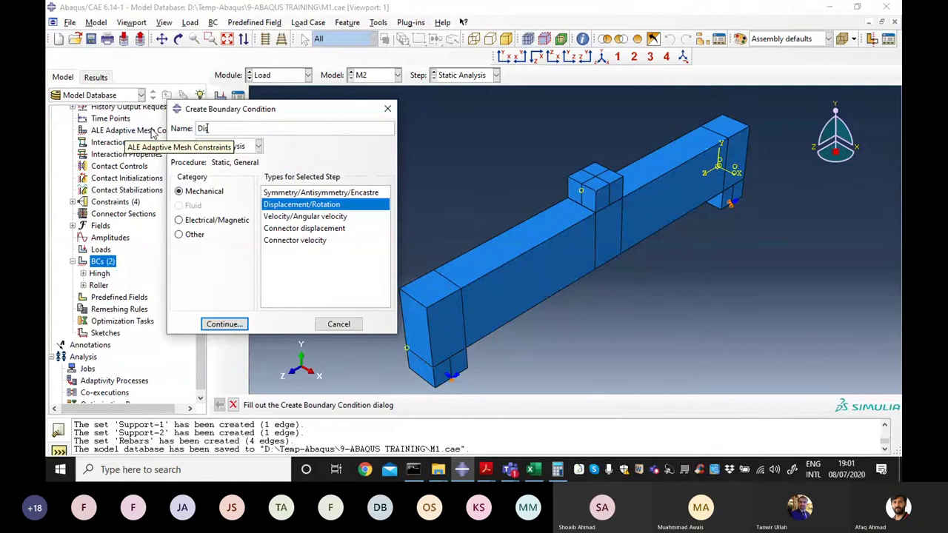
{"action": "type", "text": "sp Po"}
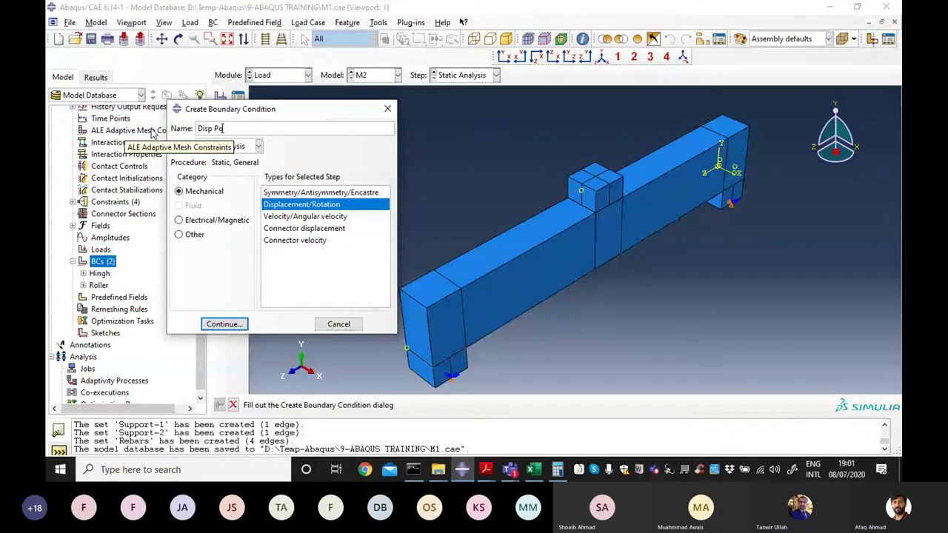
{"action": "type", "text": "intLoad"}
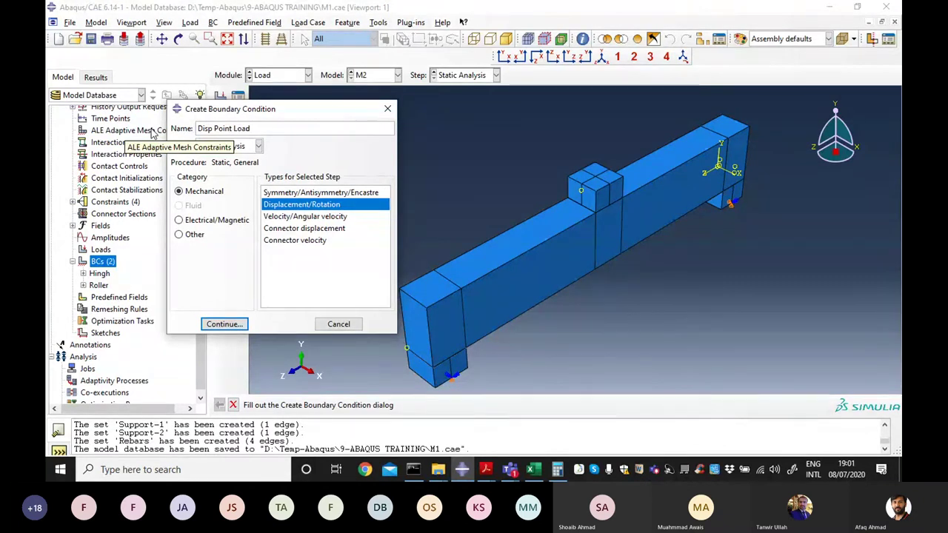
{"action": "left_click", "coordinate": [225, 324]}
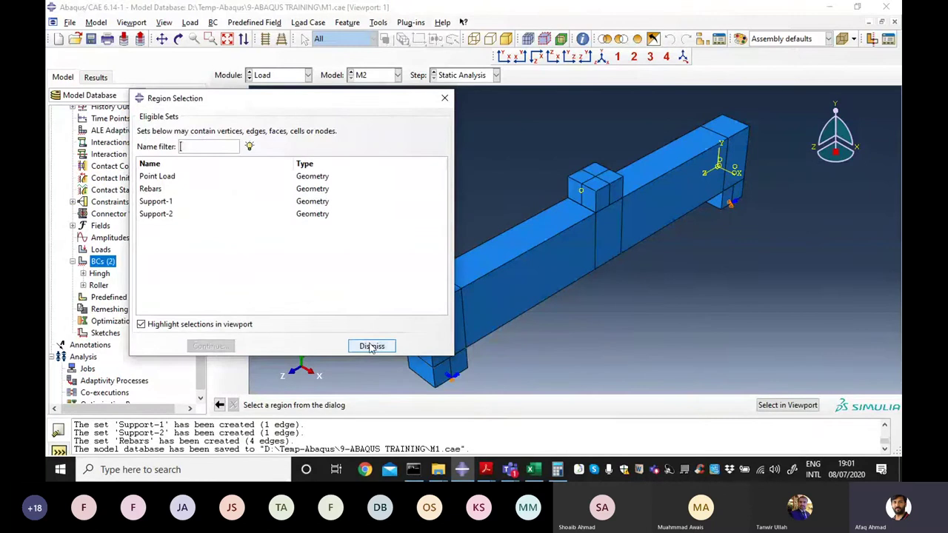
{"action": "left_click", "coordinate": [371, 345]}
{"action": "left_click", "coordinate": [233, 405]}
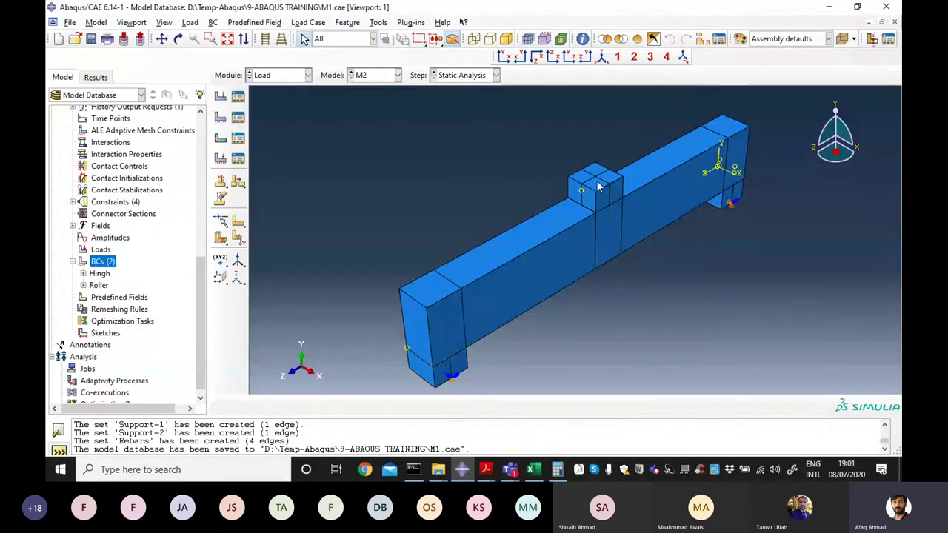
Step: Bring up the concentrated force settings for the Point Load set in the Static Analysis step
{"action": "double_click", "coordinate": [100, 250]}
{"action": "double_click", "coordinate": [100, 252]}
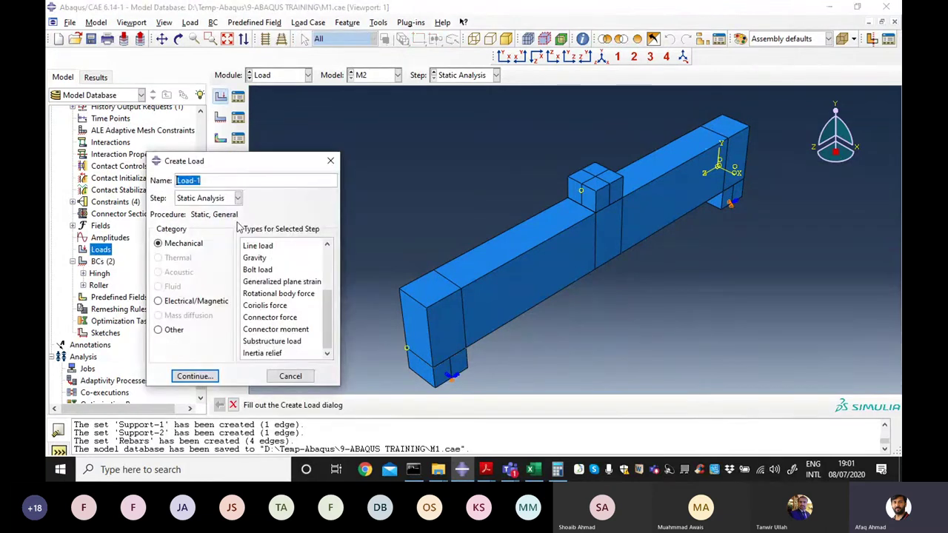
{"action": "left_click_drag", "start_coordinate": [324, 317], "coordinate": [330, 267]}
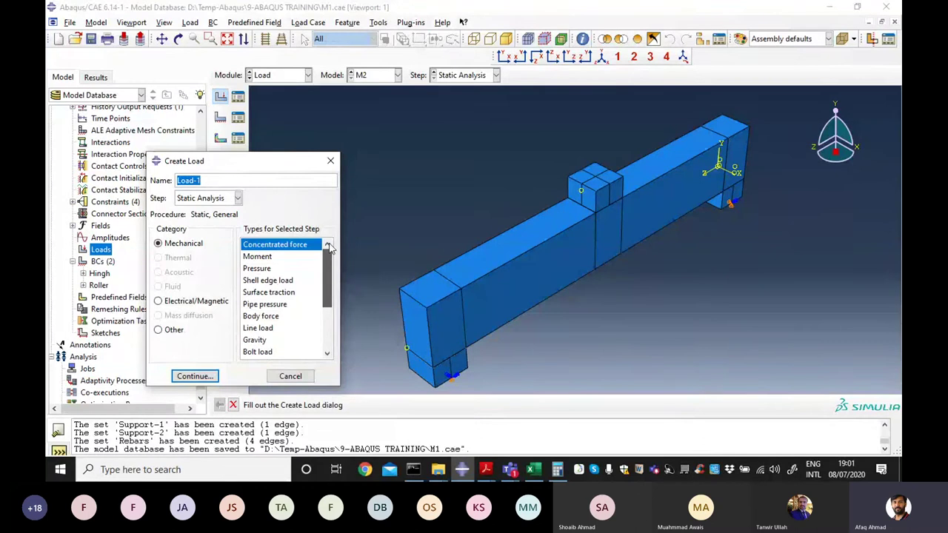
{"action": "left_click", "coordinate": [195, 376]}
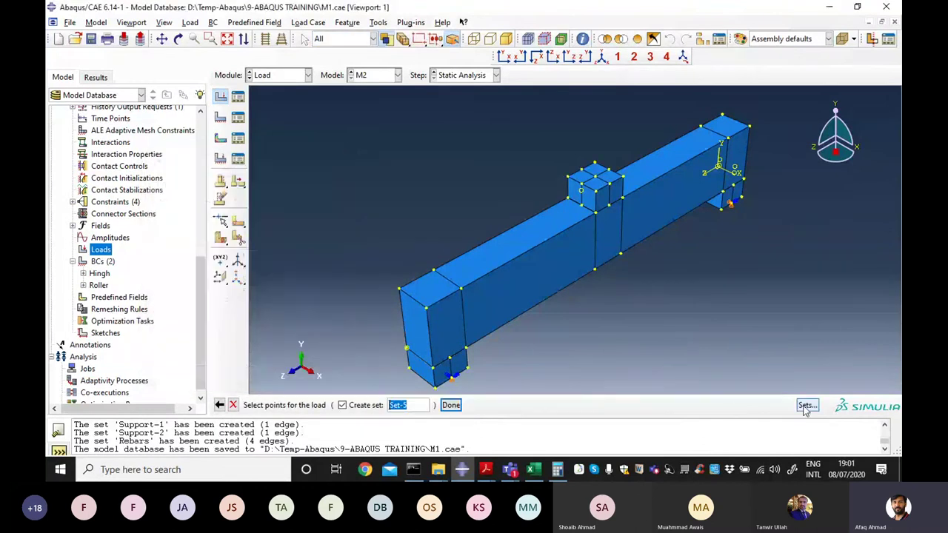
{"action": "left_click", "coordinate": [803, 405]}
{"action": "left_click", "coordinate": [157, 177]}
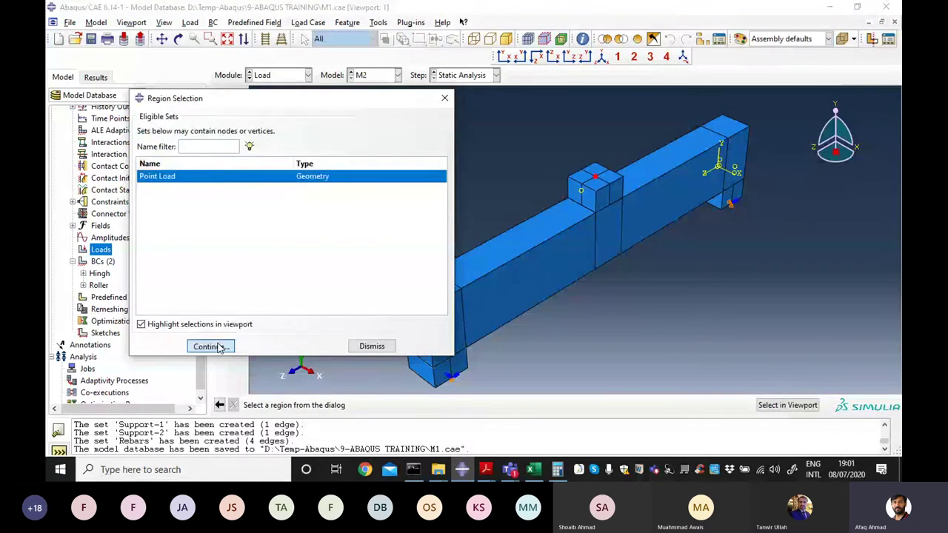
{"action": "left_click", "coordinate": [210, 346]}
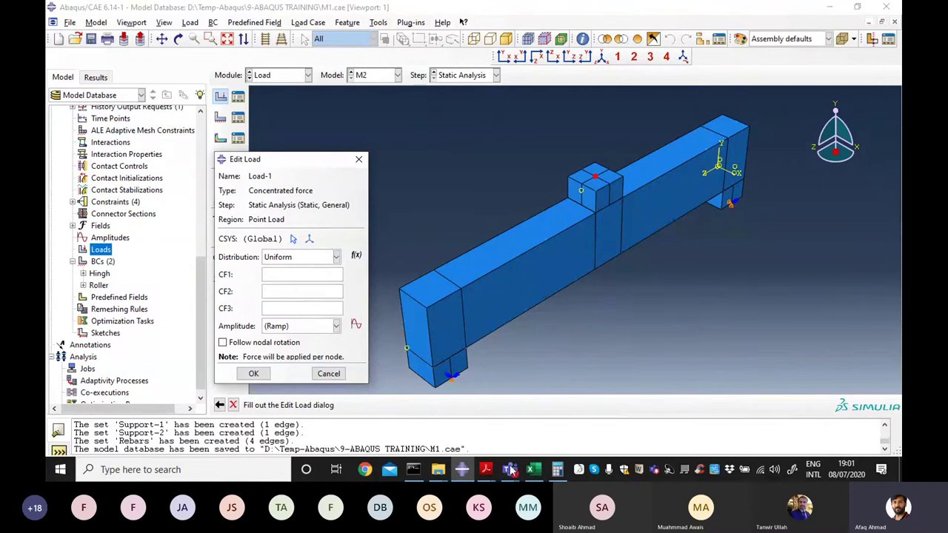
Step: Examine beam OA-1's load versus midspan deflection curve in the paper, return to Abaqus/CAE and cancel the concentrated force load
{"action": "left_click", "coordinate": [485, 470]}
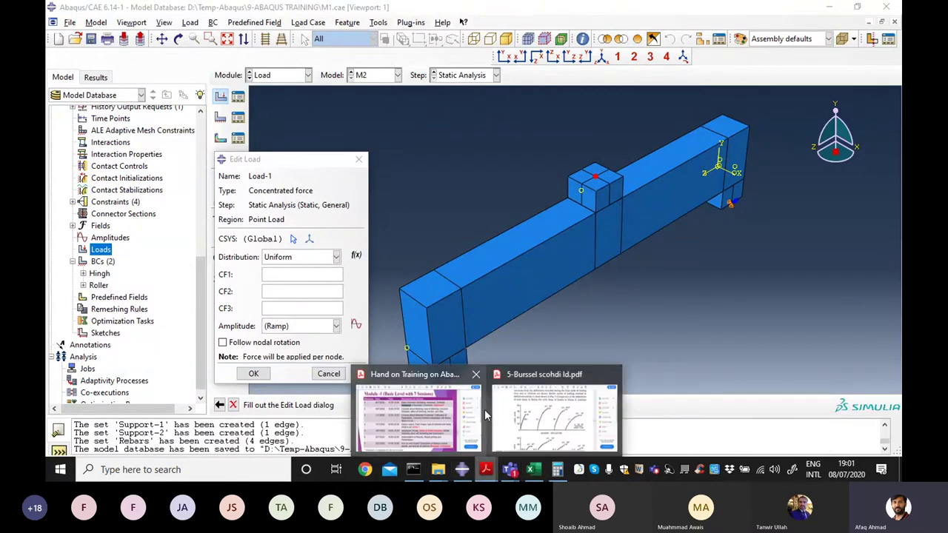
{"action": "left_click", "coordinate": [491, 416]}
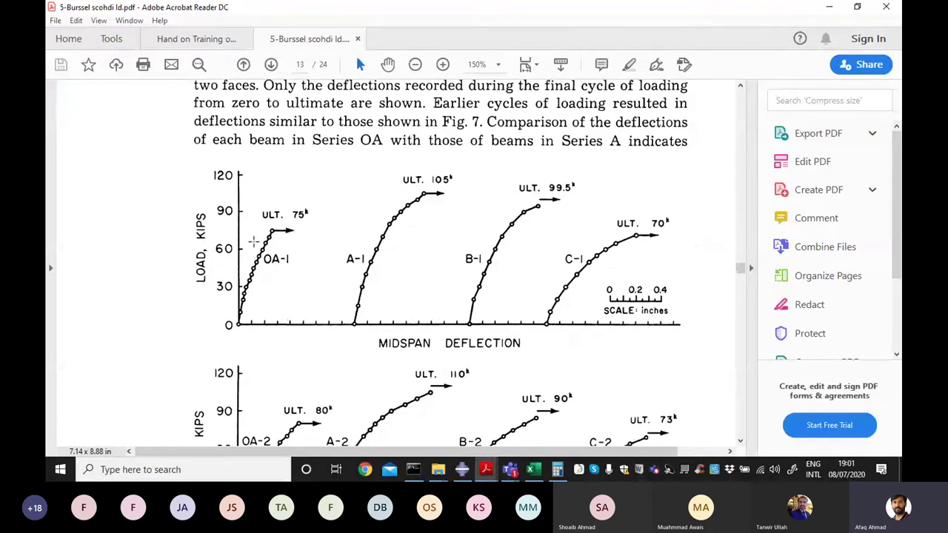
{"action": "left_click", "coordinate": [829, 7]}
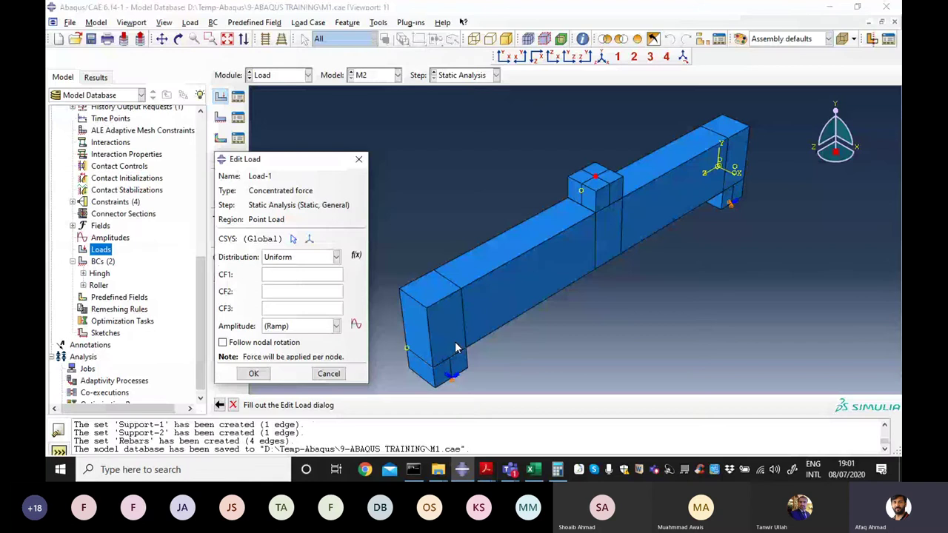
{"action": "left_click", "coordinate": [329, 373]}
Step: Create a Displacement/Rotation boundary condition named Disp Load in the Static Analysis step on the Point Load set
{"action": "double_click", "coordinate": [103, 262]}
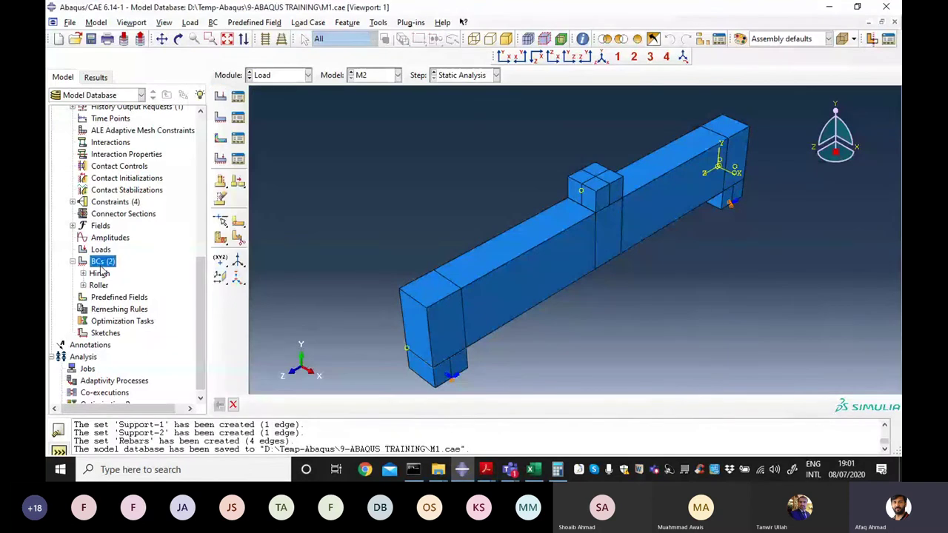
{"action": "type", "text": "Load"}
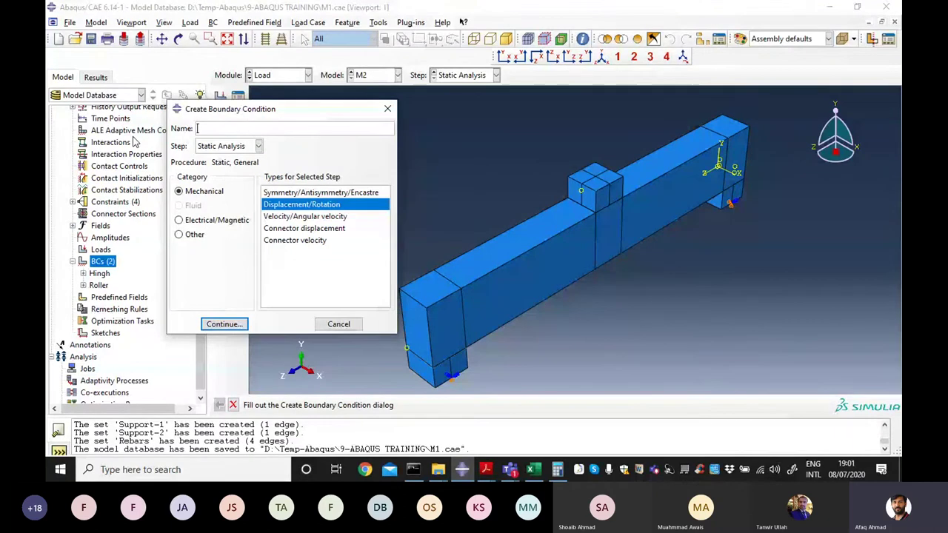
{"action": "type", "text": "Disp Load"}
{"action": "left_click", "coordinate": [301, 205]}
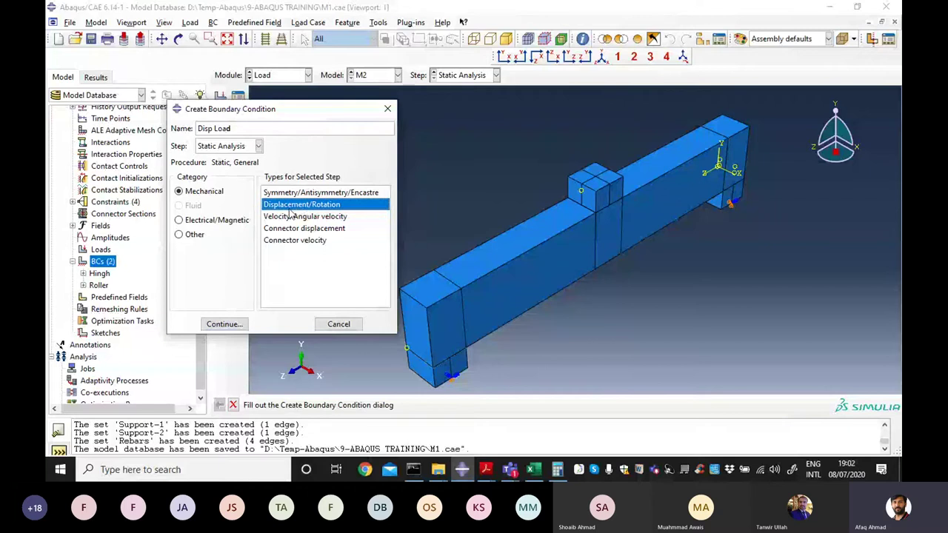
{"action": "left_click", "coordinate": [224, 324]}
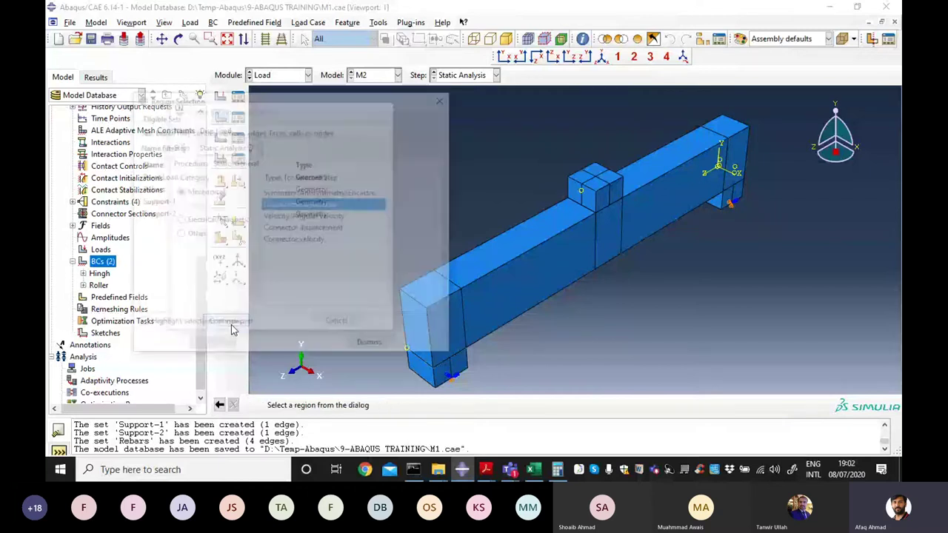
{"action": "left_click", "coordinate": [174, 178]}
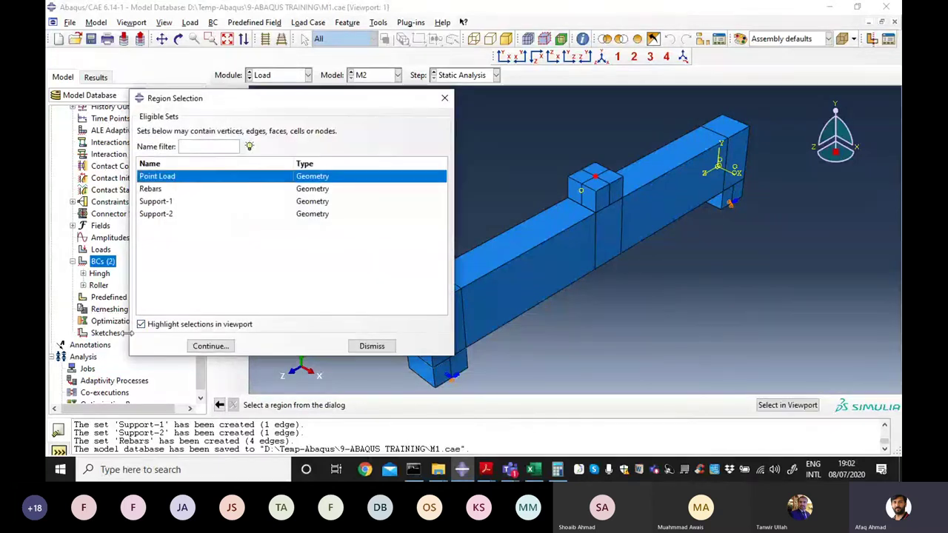
{"action": "left_click", "coordinate": [215, 348]}
Step: Prescribe a U2 displacement of -8 for the Disp Load boundary condition and accept it
{"action": "left_click", "coordinate": [256, 208]}
{"action": "double_click", "coordinate": [313, 211]}
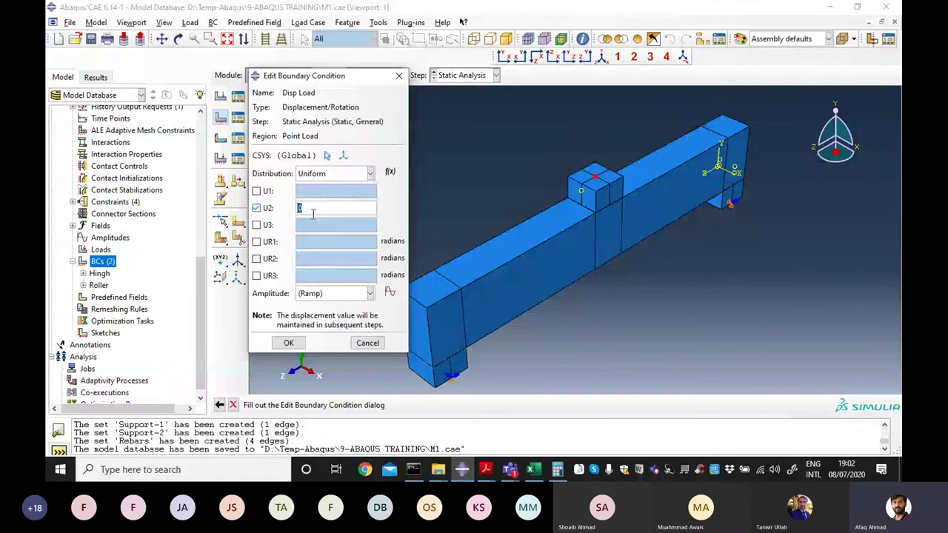
{"action": "type", "text": "-8"}
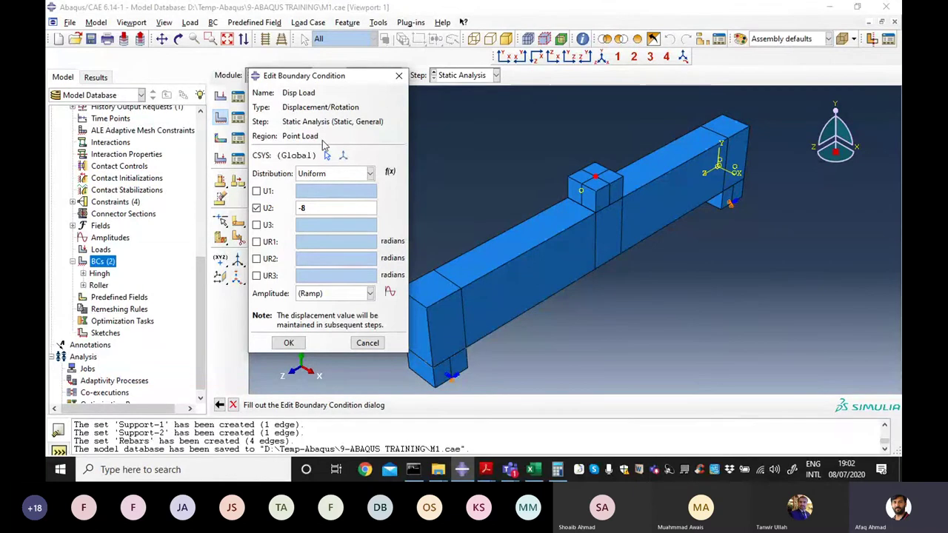
{"action": "left_click", "coordinate": [370, 176]}
{"action": "left_click", "coordinate": [344, 188]}
{"action": "left_click", "coordinate": [289, 343]}
Step: Save the model database and switch to the Mesh module
{"action": "scroll", "coordinate": [631, 170], "scroll_direction": "up", "scroll_amount": 5}
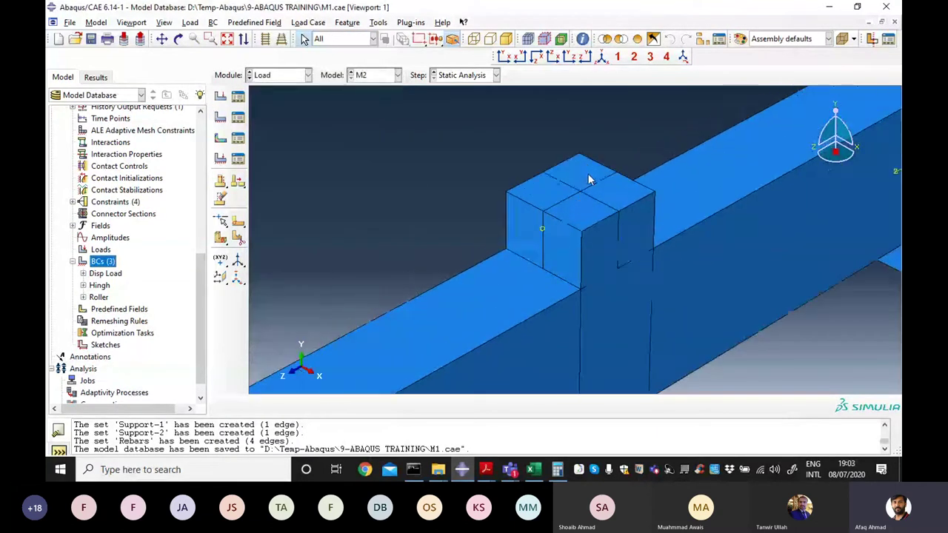
{"action": "scroll", "coordinate": [583, 210], "scroll_direction": "down", "scroll_amount": 5}
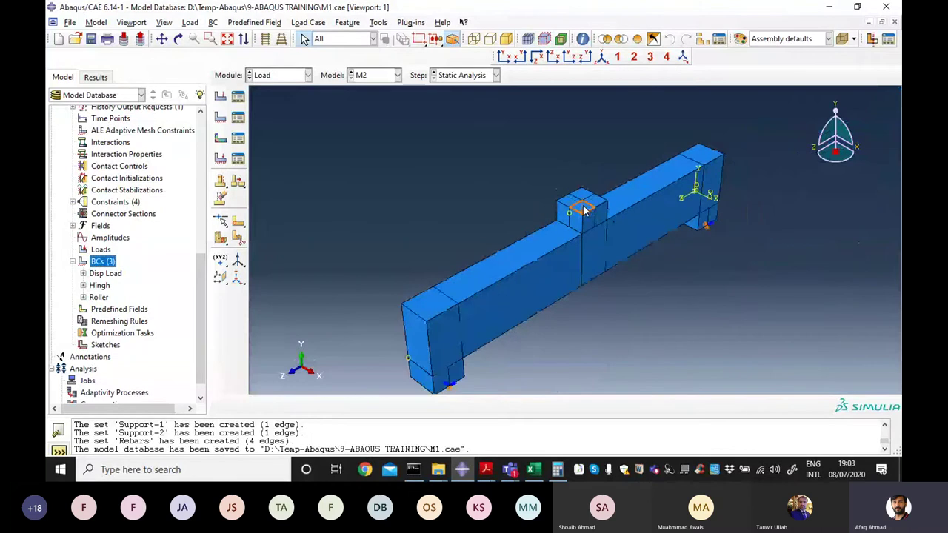
{"action": "scroll", "coordinate": [584, 210], "scroll_direction": "down", "scroll_amount": 2}
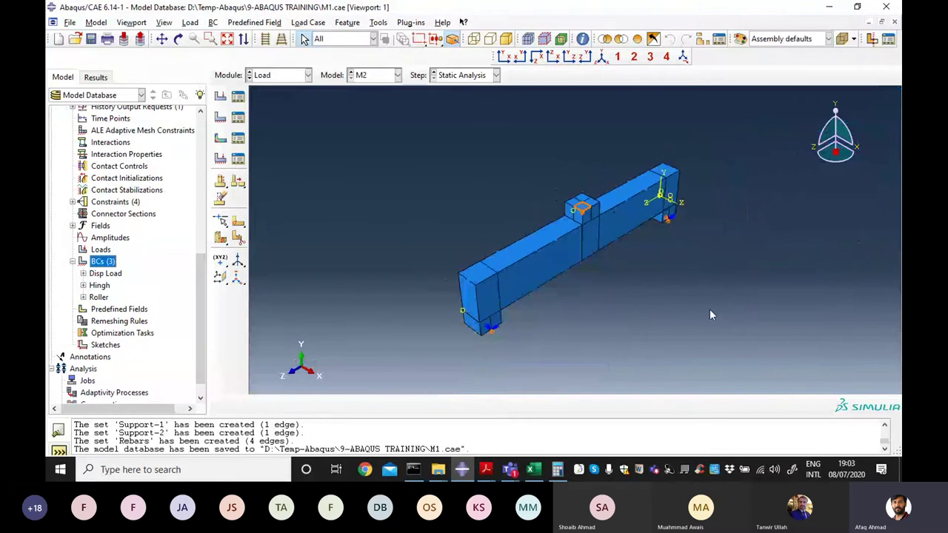
{"action": "left_click", "coordinate": [92, 39]}
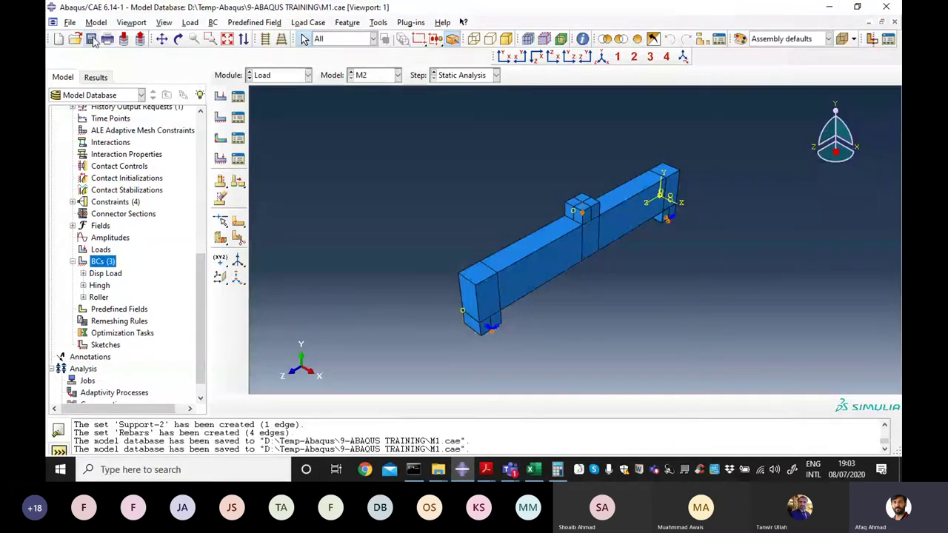
{"action": "left_click", "coordinate": [307, 75]}
{"action": "left_click", "coordinate": [286, 162]}
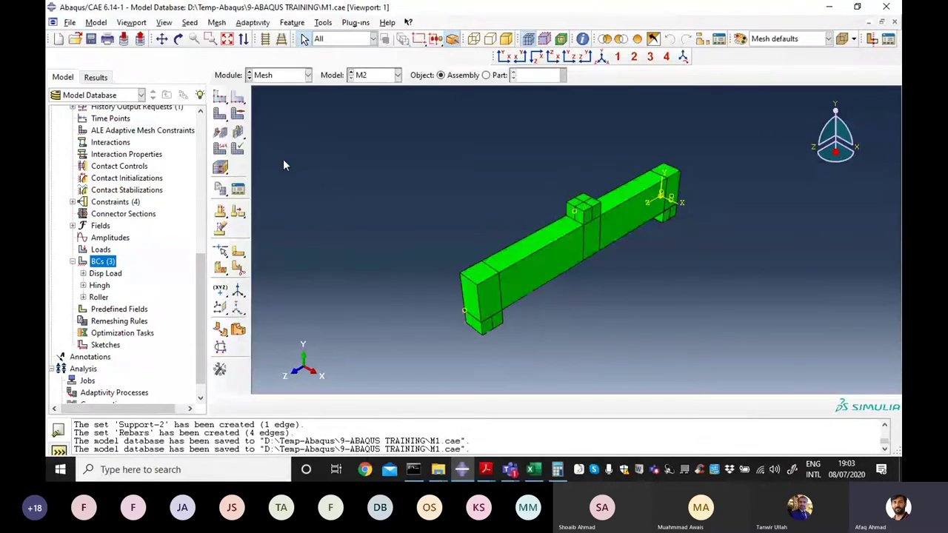
{"action": "scroll", "coordinate": [443, 159], "scroll_direction": "down", "scroll_amount": 1}
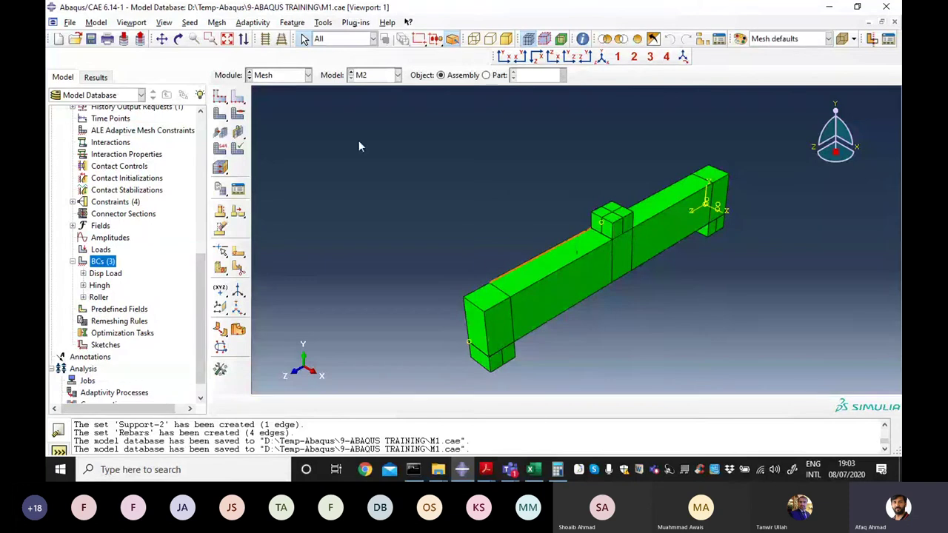
{"action": "left_click", "coordinate": [307, 75]}
{"action": "left_click", "coordinate": [289, 159]}
{"action": "scroll", "coordinate": [163, 315], "scroll_direction": "up", "scroll_amount": 7}
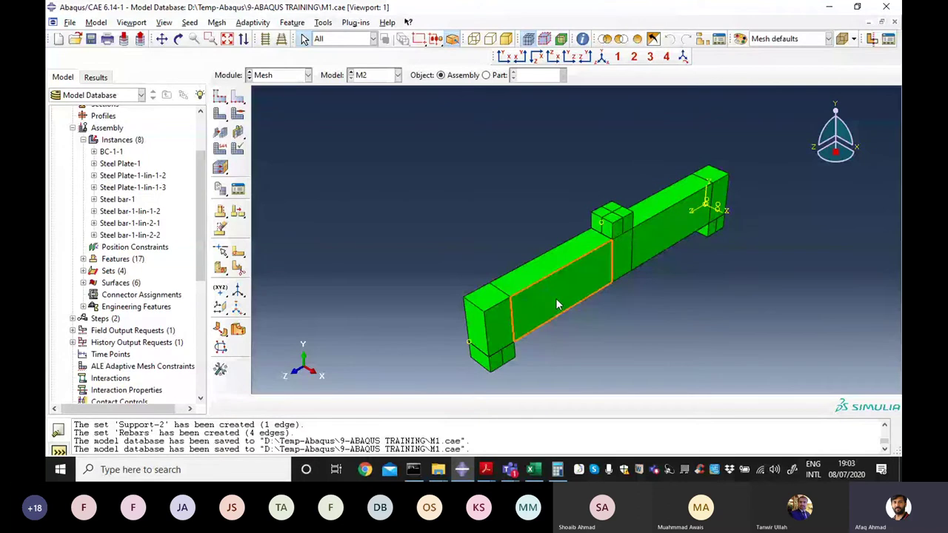
{"action": "scroll", "coordinate": [675, 226], "scroll_direction": "up", "scroll_amount": 3}
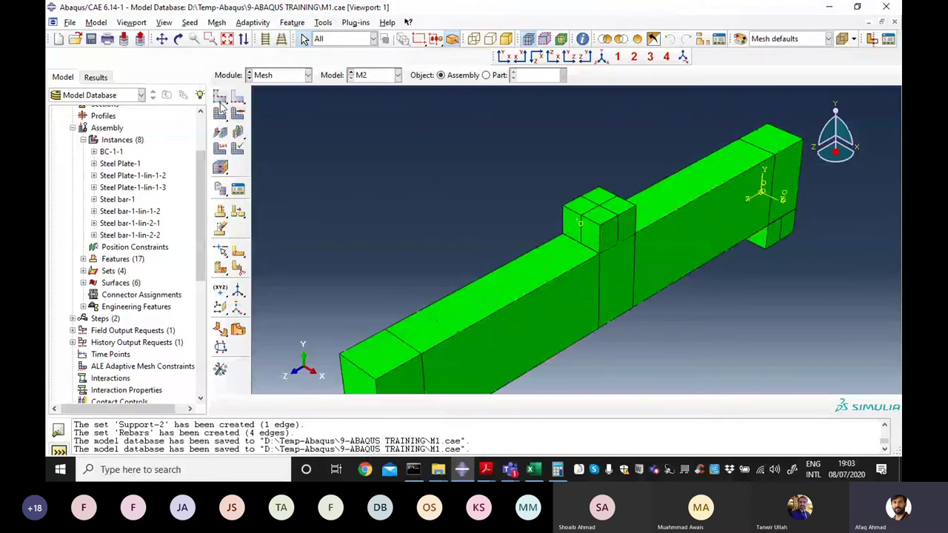
{"action": "left_click", "coordinate": [225, 148]}
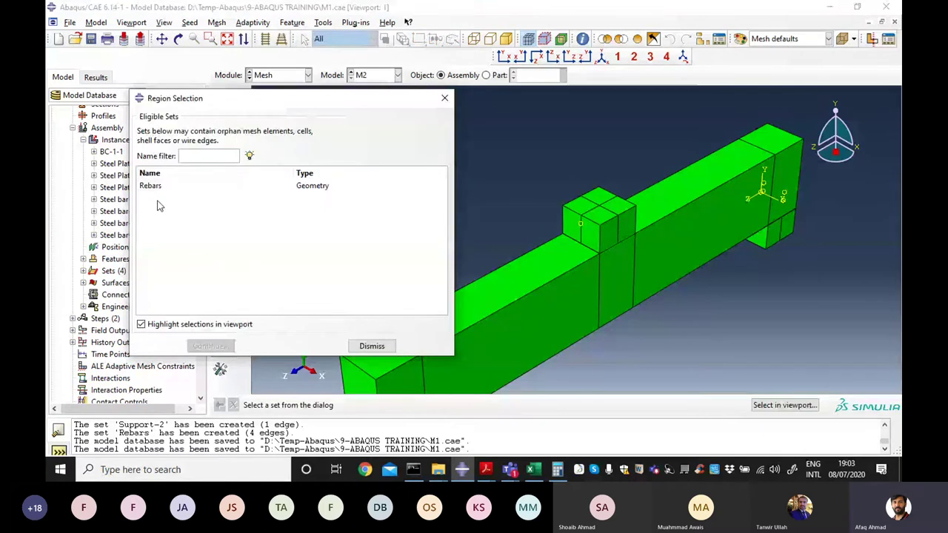
{"action": "left_click", "coordinate": [372, 346]}
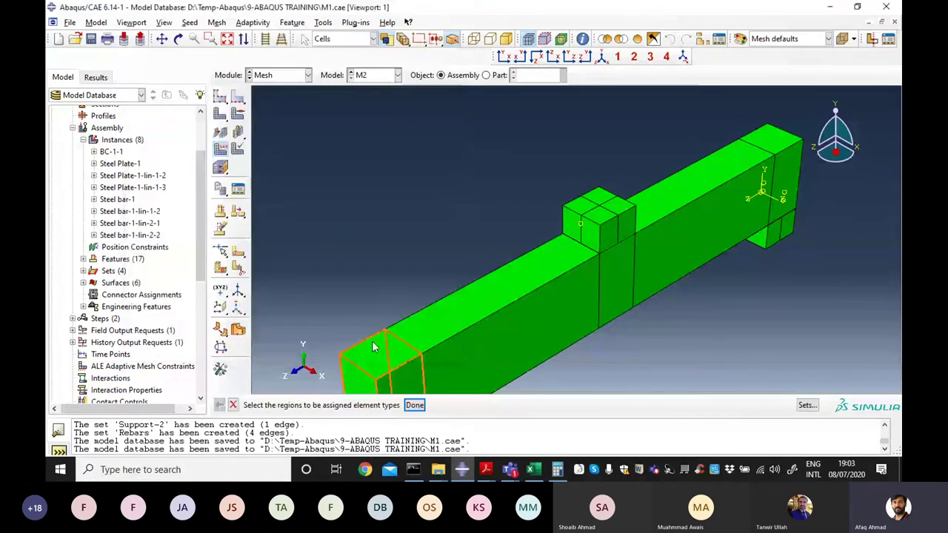
{"action": "left_click", "coordinate": [233, 405]}
{"action": "left_click", "coordinate": [237, 149]}
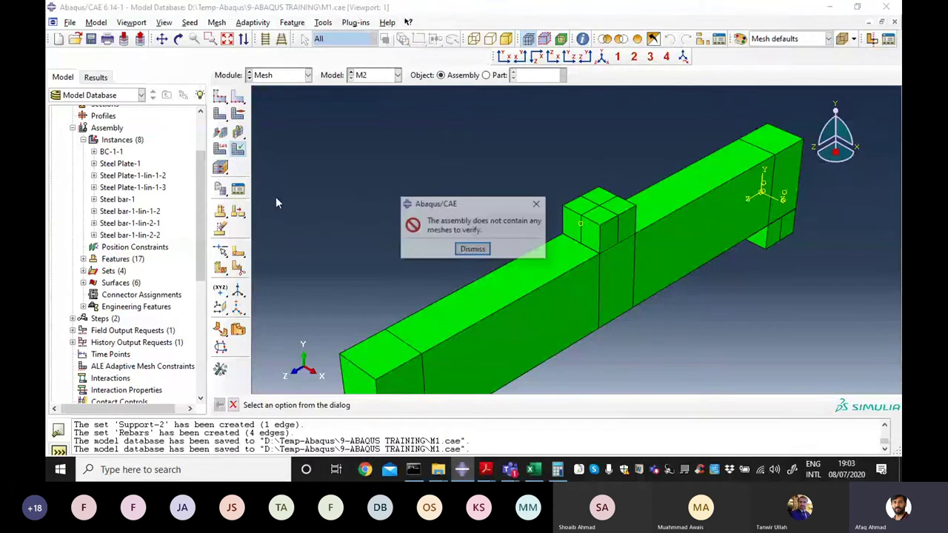
{"action": "left_click", "coordinate": [475, 250]}
{"action": "left_click", "coordinate": [220, 149]}
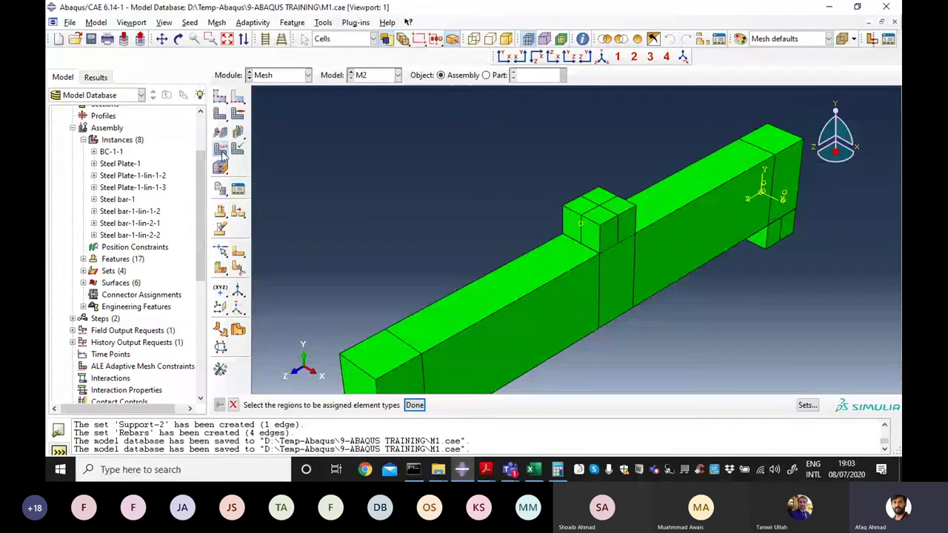
{"action": "left_click", "coordinate": [462, 331]}
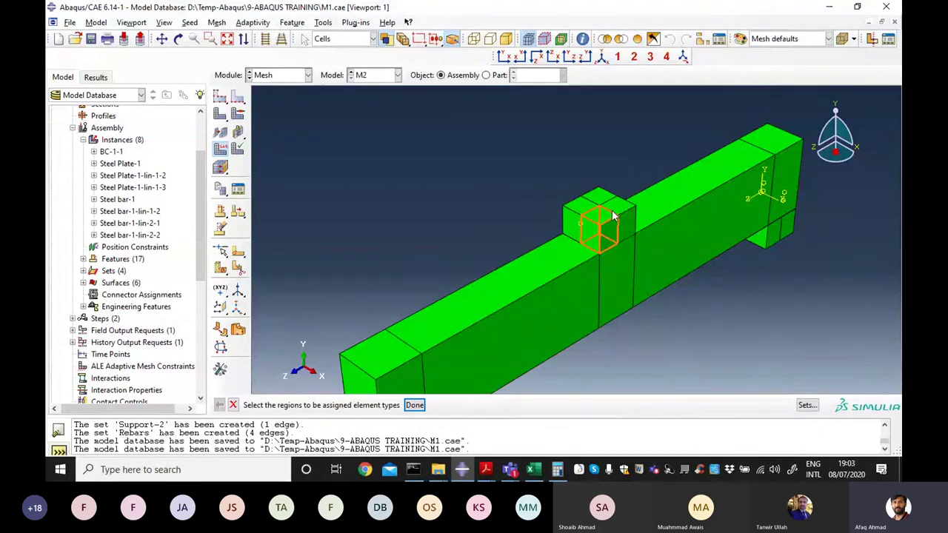
{"action": "left_click", "coordinate": [234, 405]}
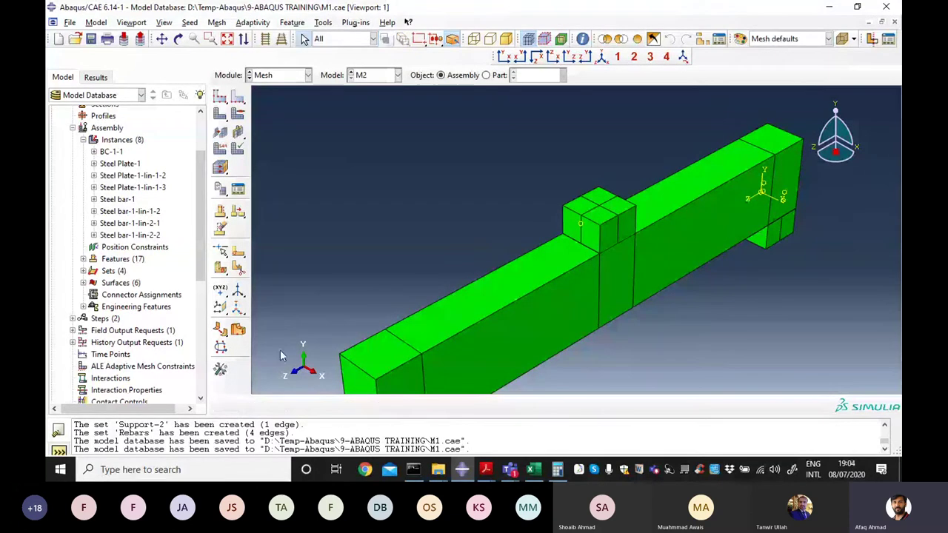
Step: Open the element type settings for the cells of the midspan loading plate, then cancel them
{"action": "left_click", "coordinate": [220, 149]}
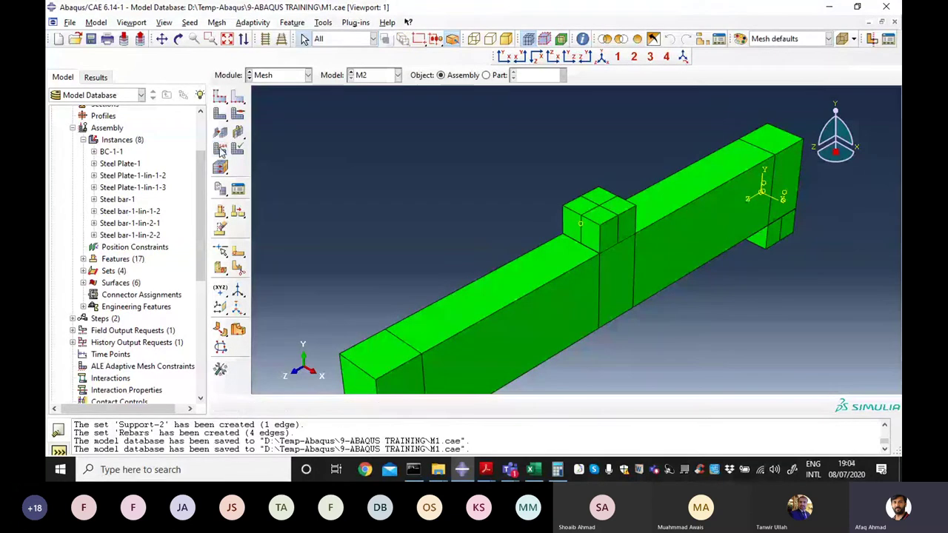
{"action": "left_click", "coordinate": [603, 203]}
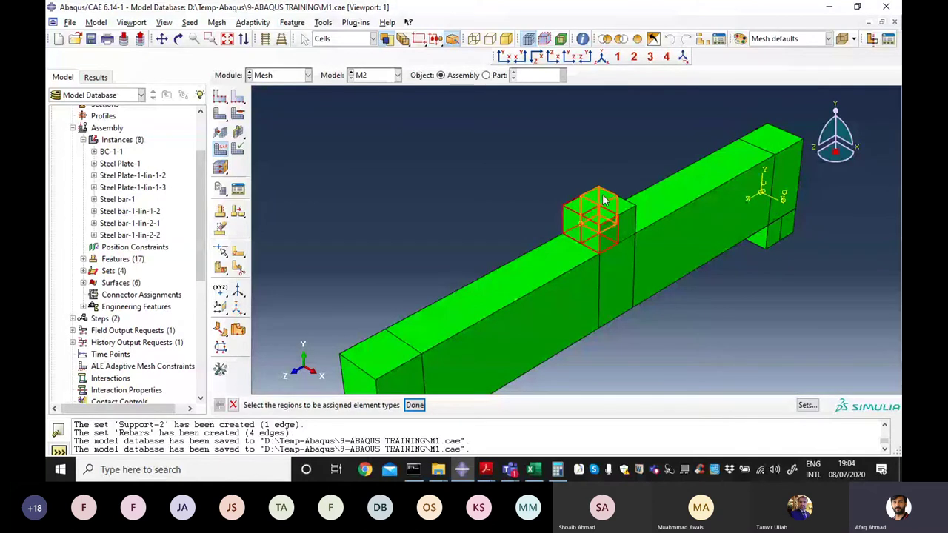
{"action": "left_click", "coordinate": [621, 210], "text": "shift"}
{"action": "left_click", "coordinate": [415, 405]}
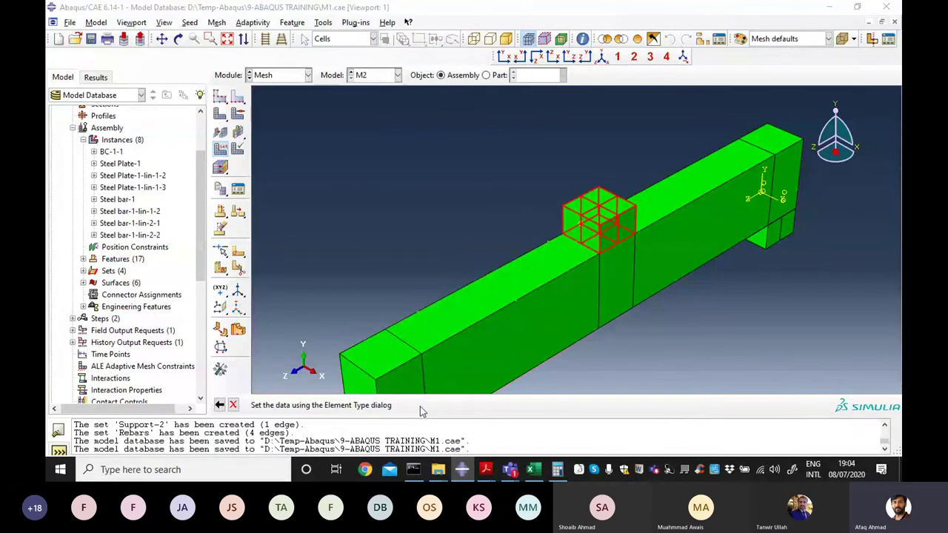
{"action": "left_click_drag", "start_coordinate": [226, 69], "coordinate": [256, 46]}
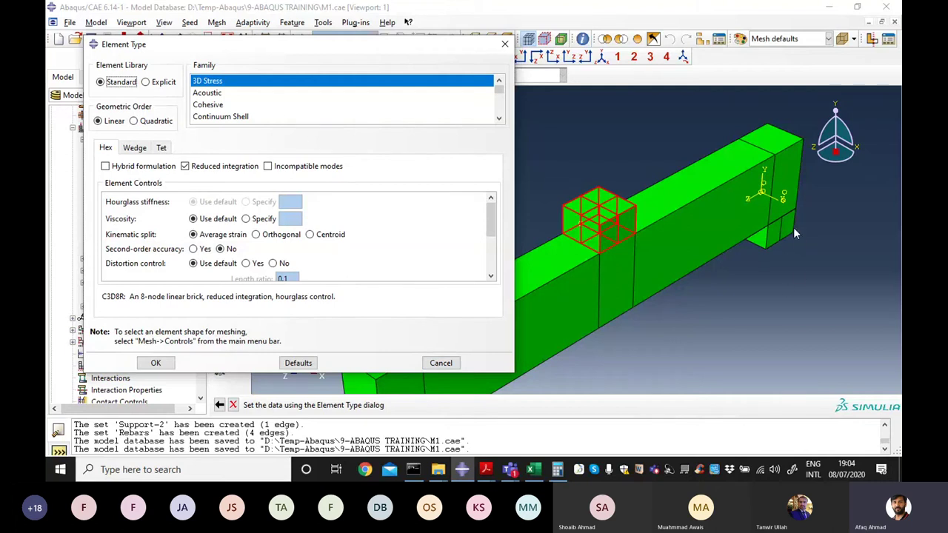
{"action": "left_click", "coordinate": [441, 363]}
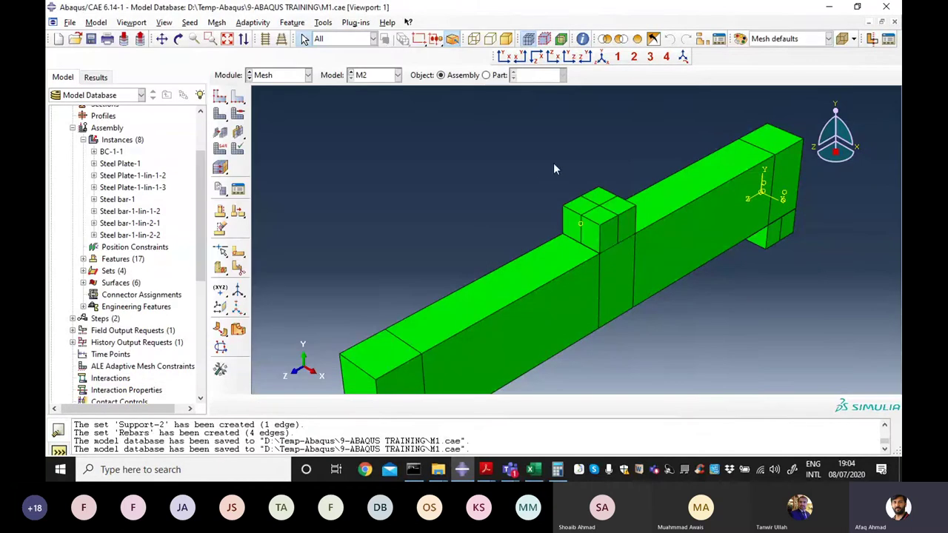
Step: Hide the four steel bar instances in the assembly
{"action": "left_click", "coordinate": [122, 200]}
{"action": "left_click", "coordinate": [128, 213], "text": "ctrl"}
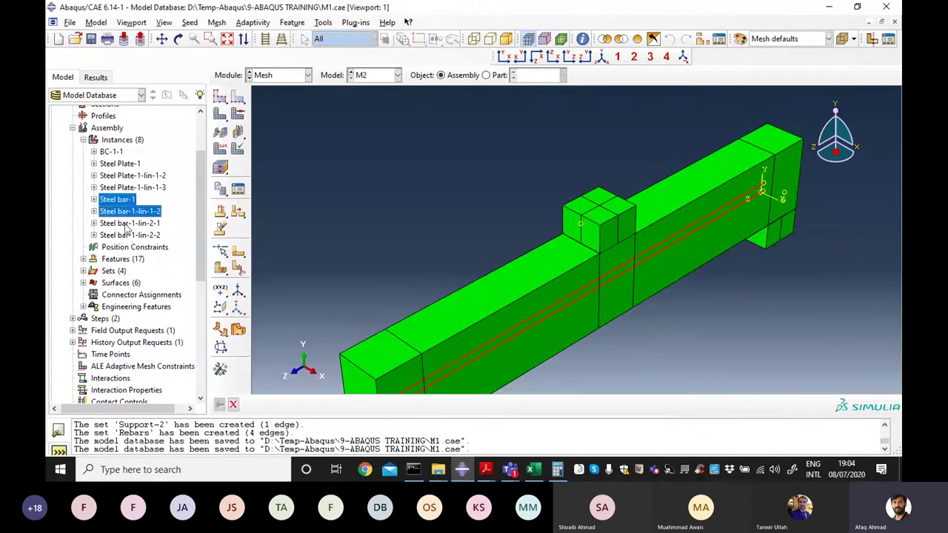
{"action": "left_click", "coordinate": [130, 235], "text": "shift"}
{"action": "right_click", "coordinate": [120, 200]}
{"action": "left_click", "coordinate": [137, 250]}
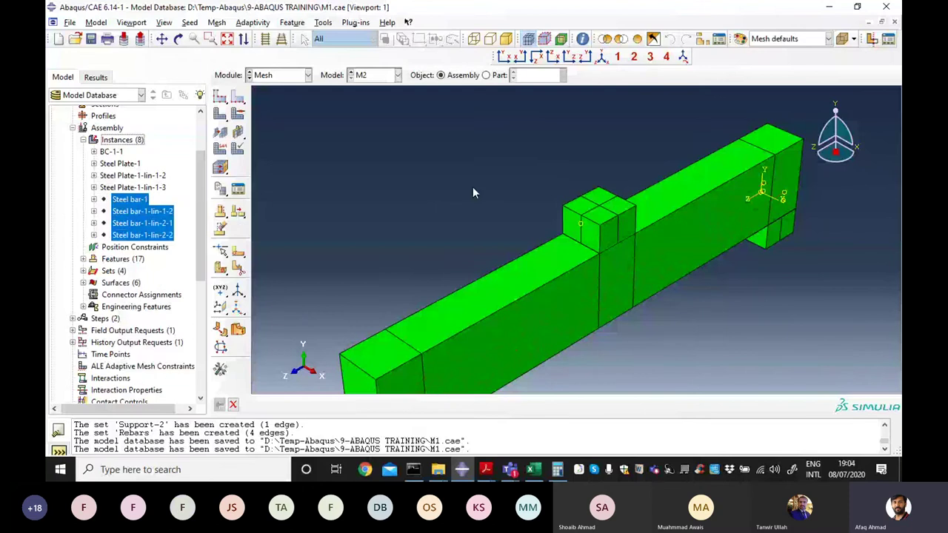
{"action": "scroll", "coordinate": [513, 178], "scroll_direction": "down", "scroll_amount": 3}
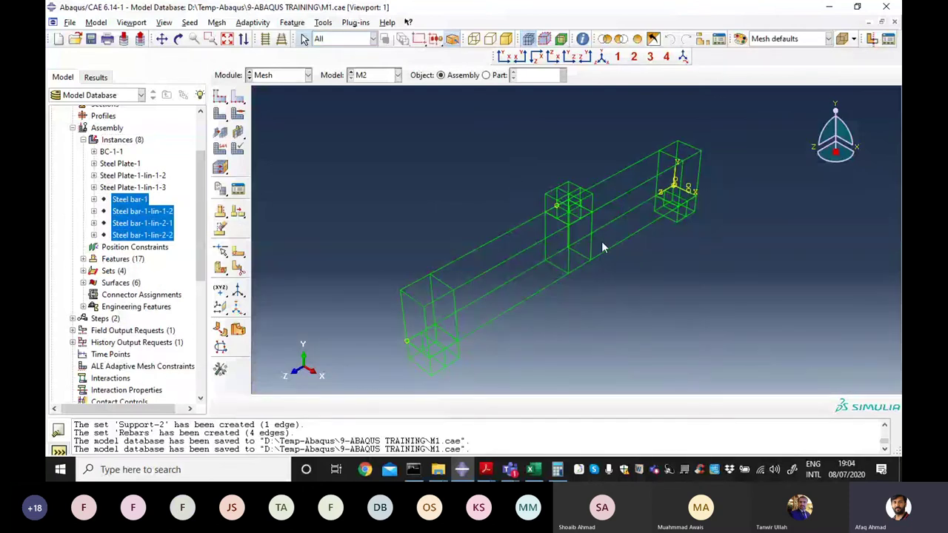
Step: Select all cells of the concrete beam and steel plates and open their element type settings
{"action": "left_click", "coordinate": [220, 150]}
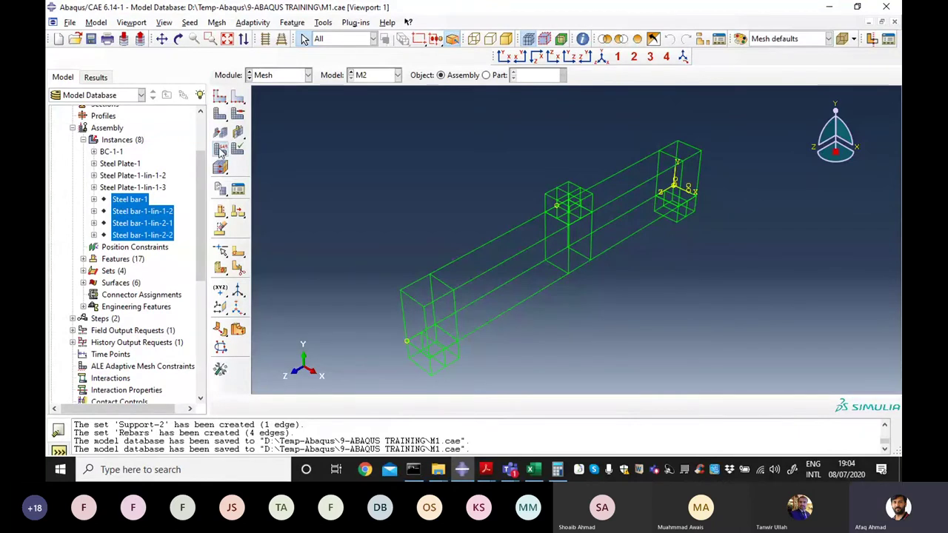
{"action": "scroll", "coordinate": [552, 254], "scroll_direction": "down", "scroll_amount": 2}
{"action": "left_click_drag", "start_coordinate": [399, 154], "coordinate": [763, 362]}
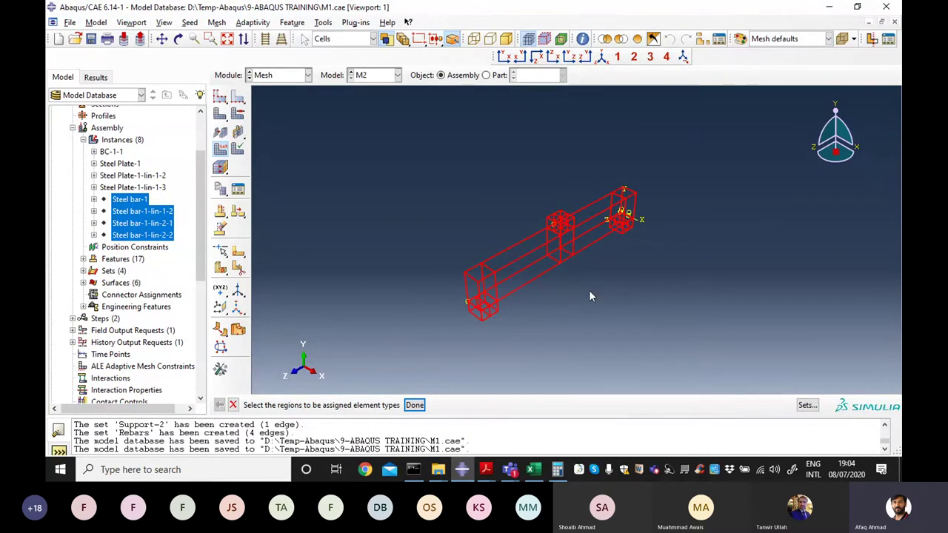
{"action": "left_click", "coordinate": [415, 405]}
{"action": "left_click_drag", "start_coordinate": [326, 46], "coordinate": [431, 44]}
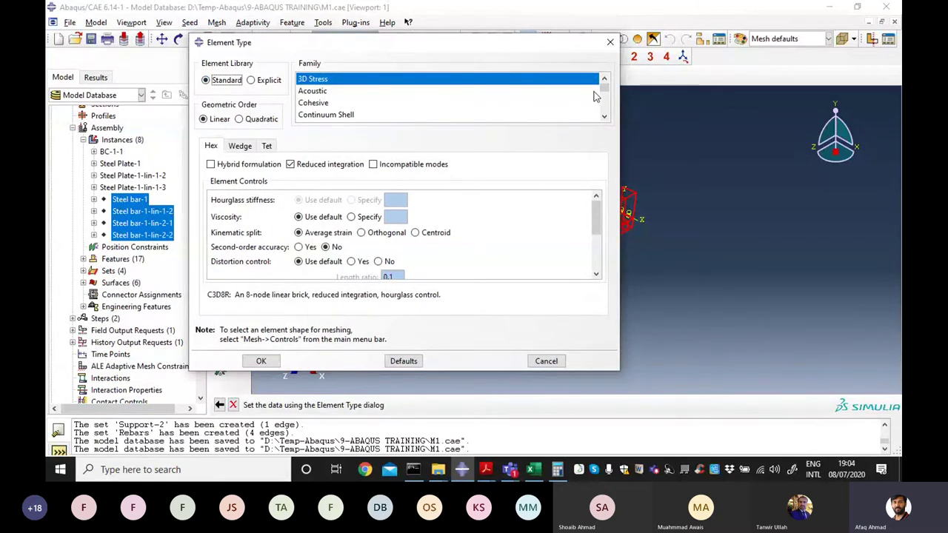
{"action": "left_click_drag", "start_coordinate": [605, 86], "coordinate": [609, 64]}
{"action": "left_click_drag", "start_coordinate": [341, 44], "coordinate": [509, 59]}
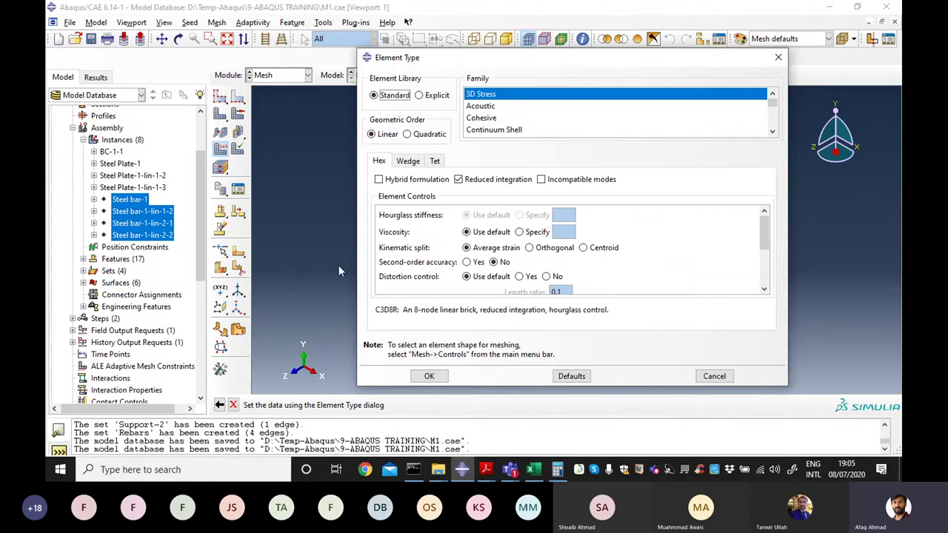
Step: Examine the Hex element controls and compare the Explicit element library with the Standard one
{"action": "left_click", "coordinate": [764, 259]}
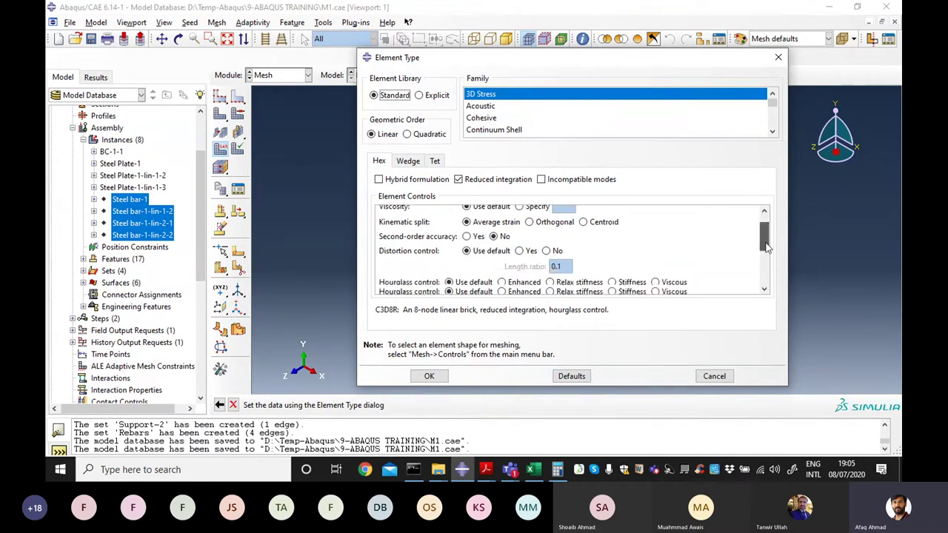
{"action": "left_click_drag", "start_coordinate": [764, 260], "coordinate": [763, 213]}
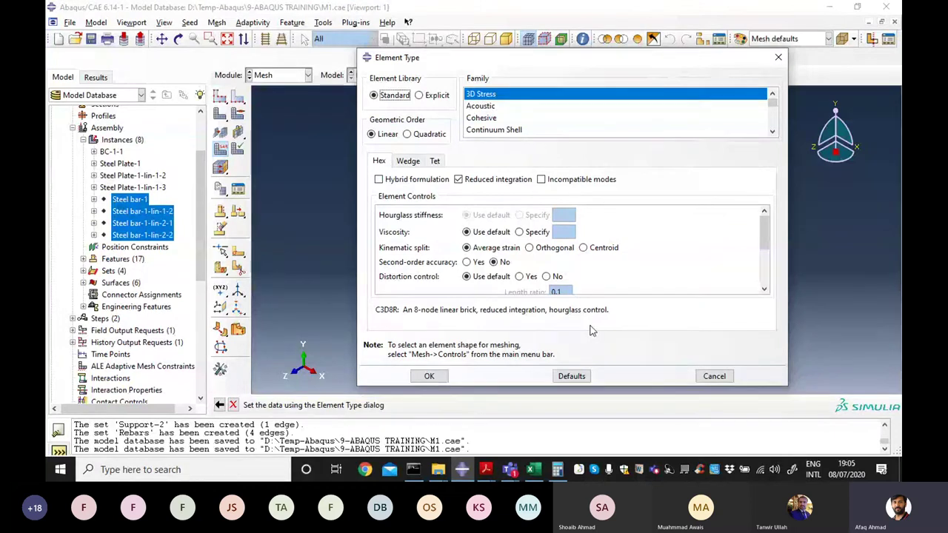
{"action": "left_click", "coordinate": [419, 96]}
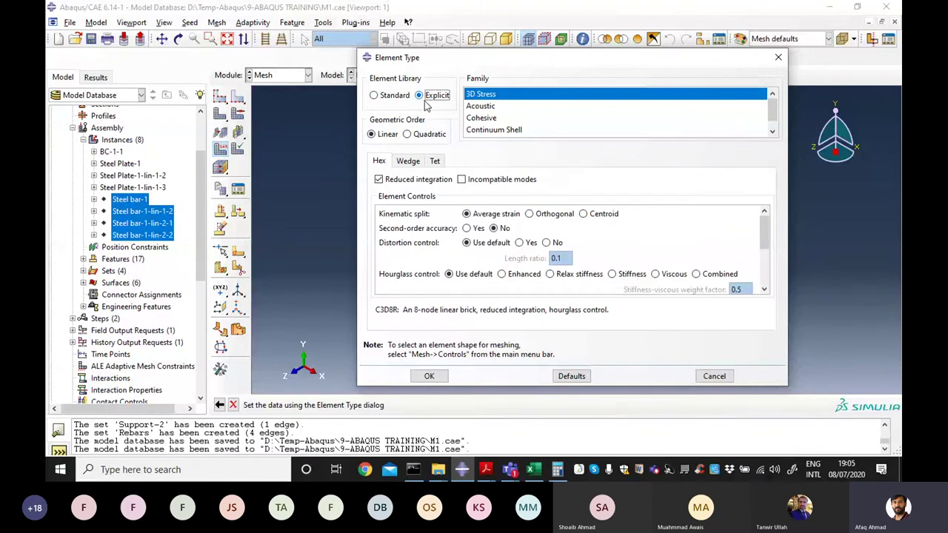
{"action": "left_click", "coordinate": [375, 97]}
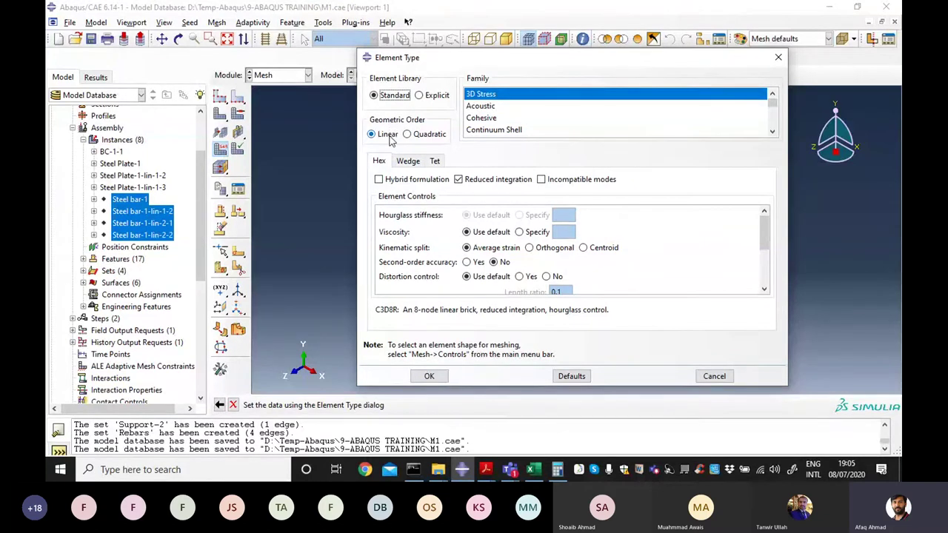
Step: Turn off reduced integration and turn on hybrid formulation for the Hex elements
{"action": "left_click", "coordinate": [459, 179]}
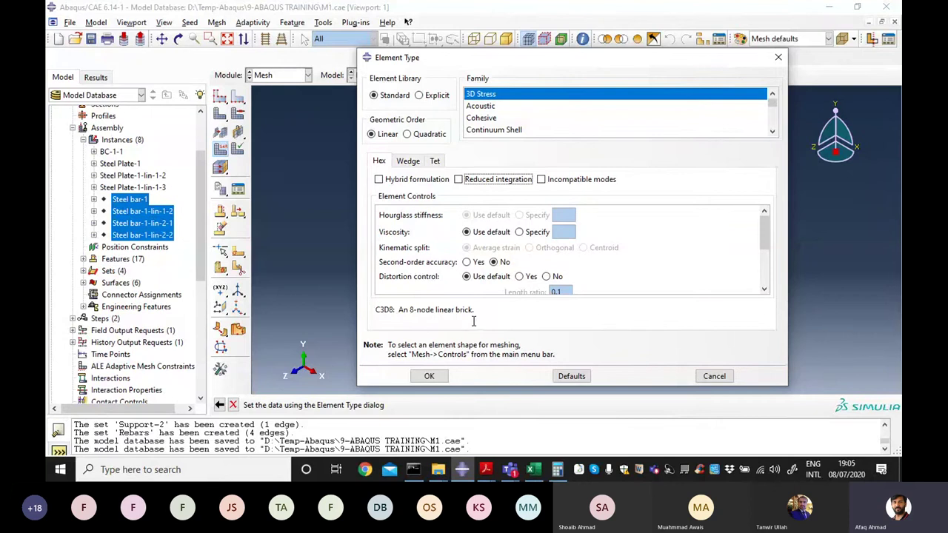
{"action": "left_click_drag", "start_coordinate": [630, 59], "coordinate": [375, 66]}
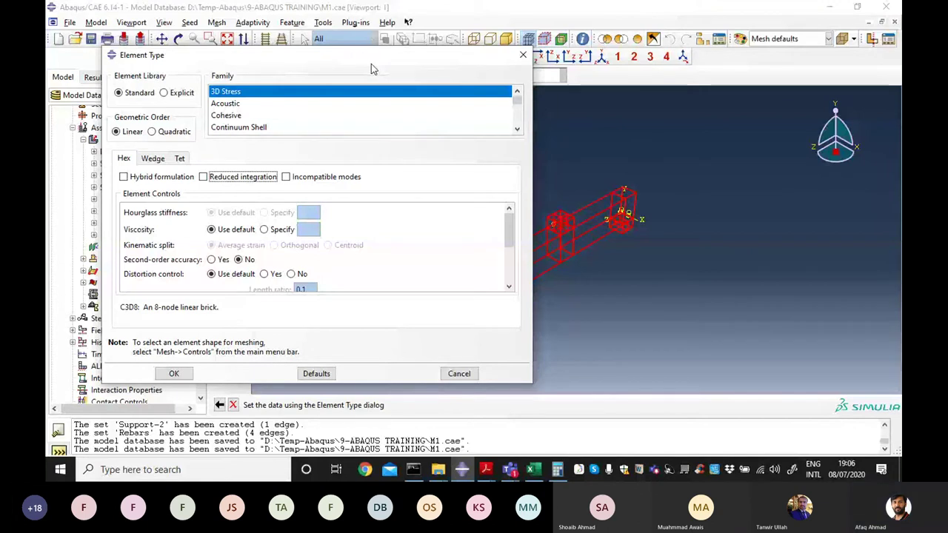
{"action": "left_click_drag", "start_coordinate": [284, 63], "coordinate": [326, 63]}
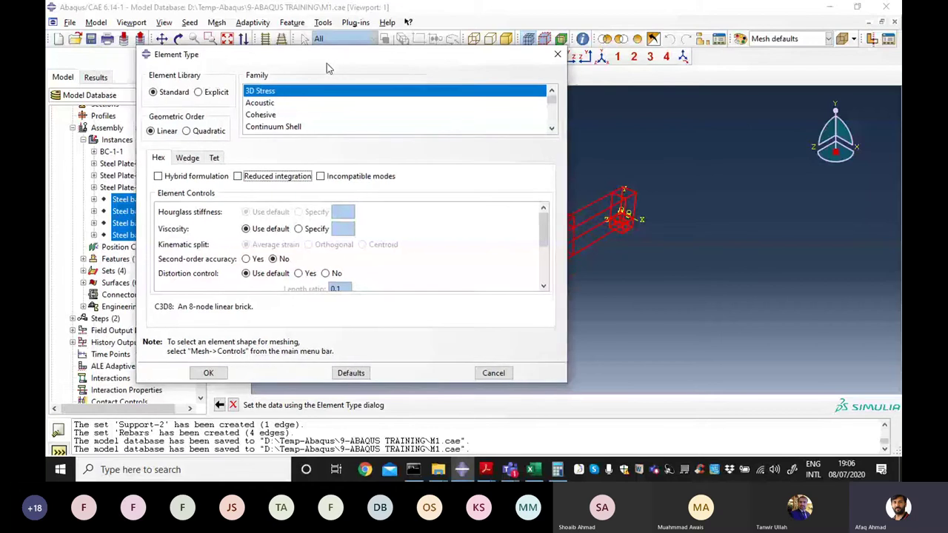
{"action": "left_click", "coordinate": [167, 180]}
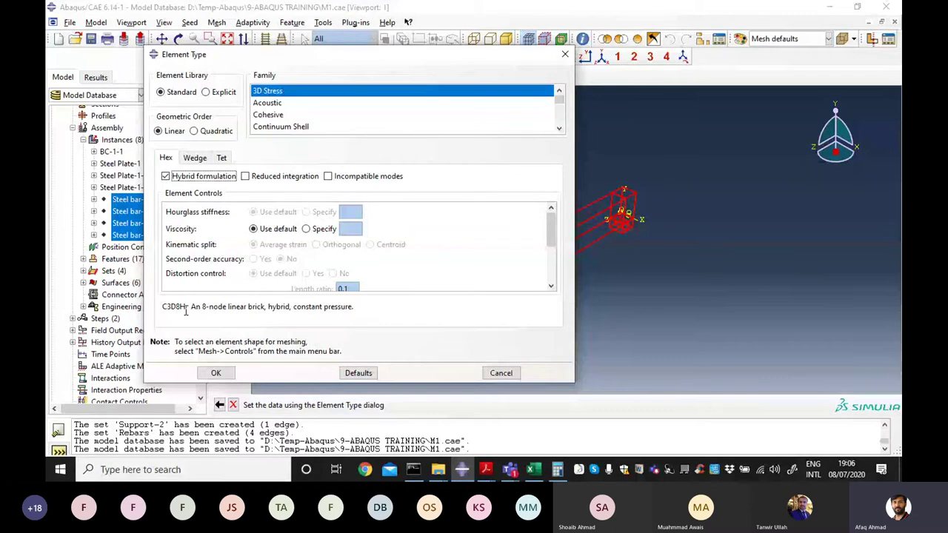
{"action": "left_click_drag", "start_coordinate": [187, 308], "coordinate": [176, 308]}
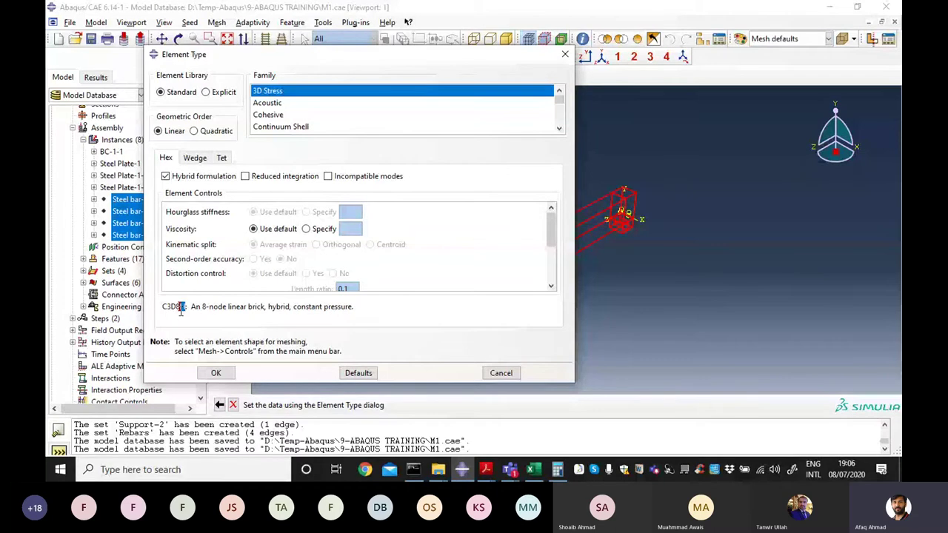
Step: Compare the linear Hex elements with hybrid formulation and reduced integration turned on separately and together
{"action": "left_click", "coordinate": [246, 176]}
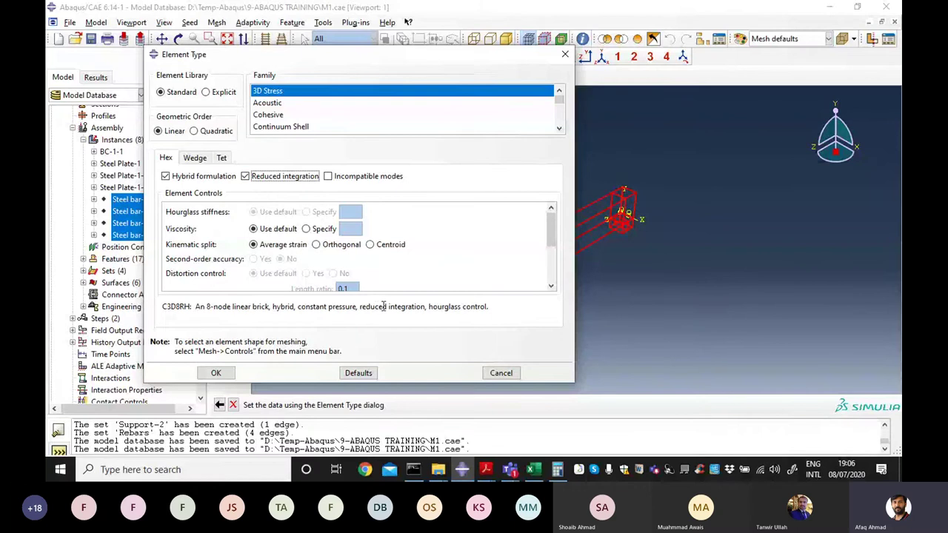
{"action": "left_click", "coordinate": [175, 178]}
{"action": "left_click", "coordinate": [245, 176]}
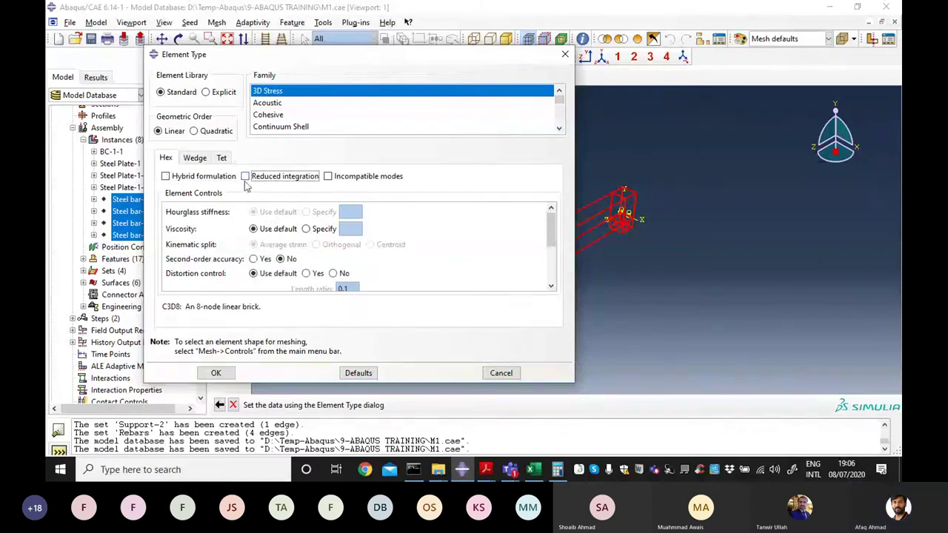
{"action": "left_click", "coordinate": [165, 177]}
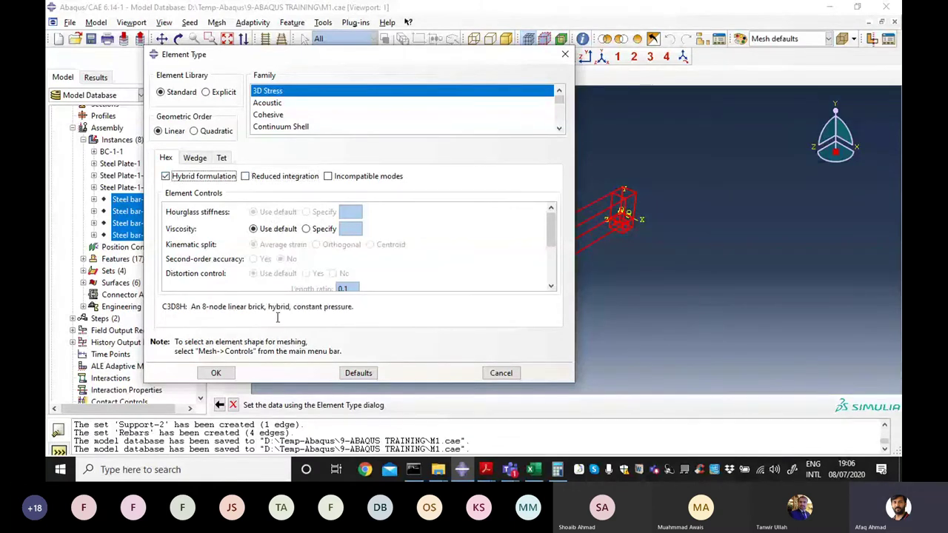
{"action": "left_click", "coordinate": [246, 176]}
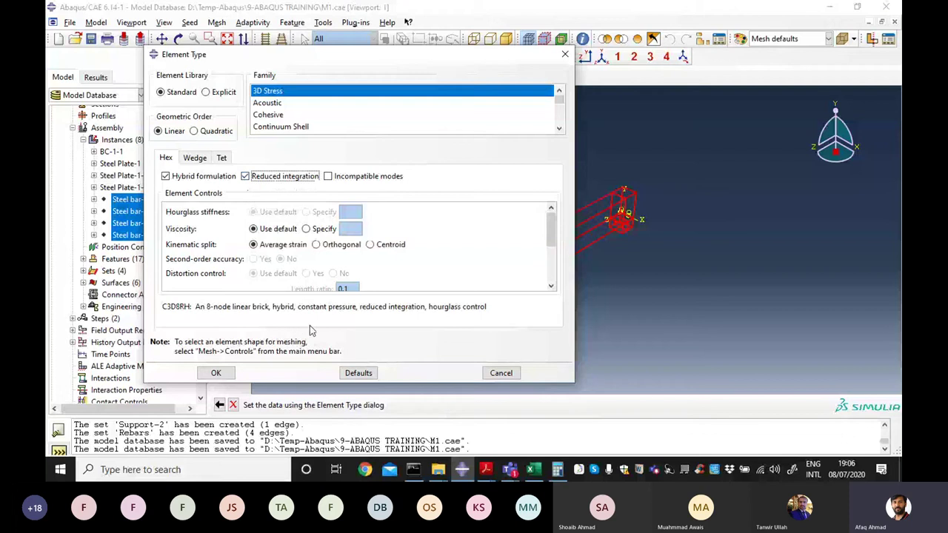
Step: Compare incompatible modes with the hybrid formulation and reduced integration options for linear Hex elements, leaving all three turned off
{"action": "left_click", "coordinate": [327, 176]}
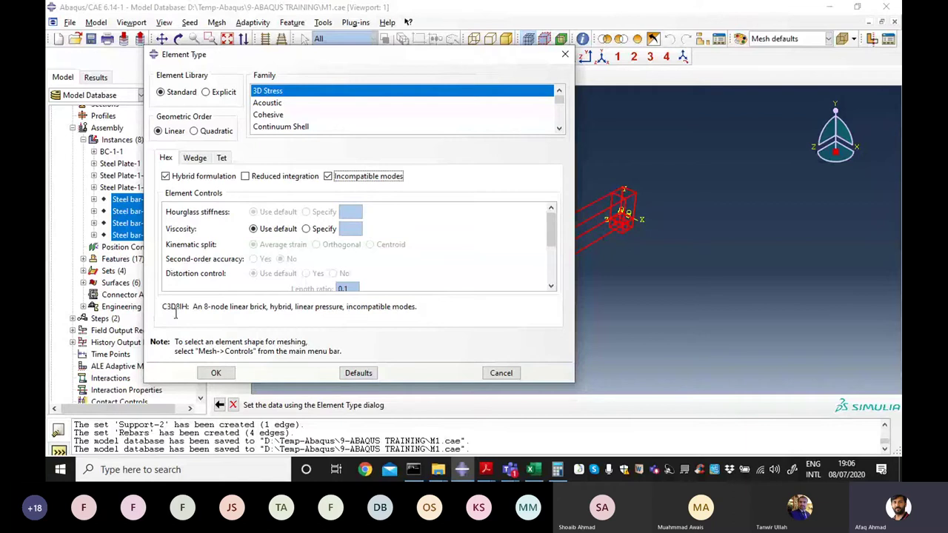
{"action": "left_click", "coordinate": [244, 177]}
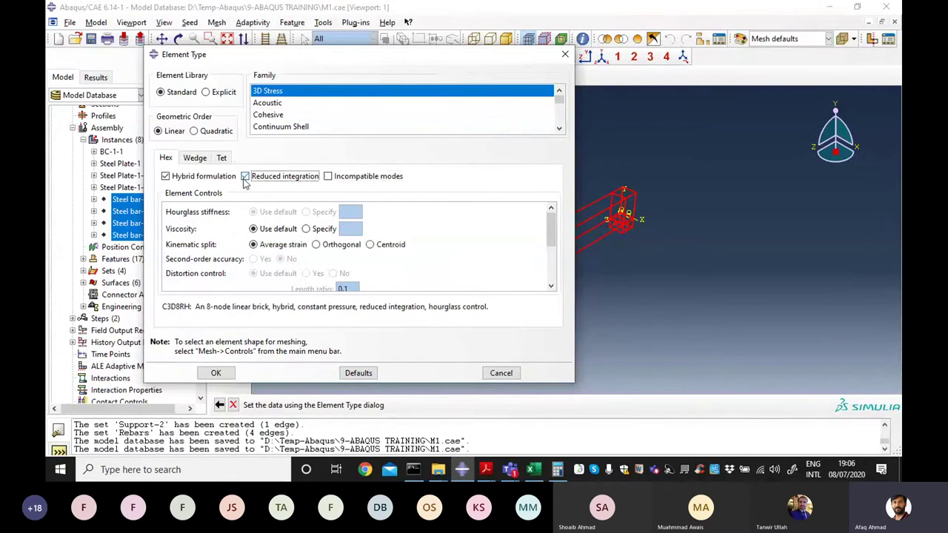
{"action": "left_click", "coordinate": [328, 177]}
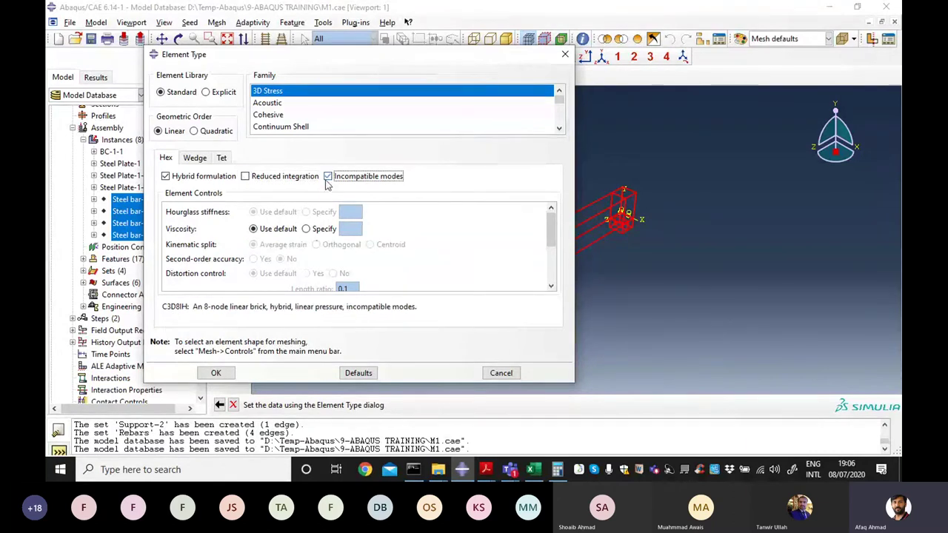
{"action": "left_click", "coordinate": [196, 181]}
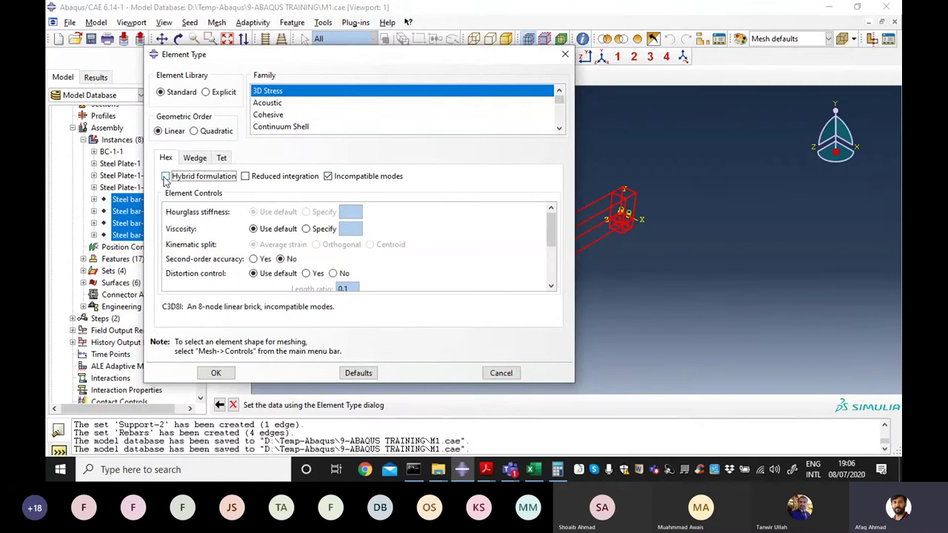
{"action": "left_click", "coordinate": [244, 179]}
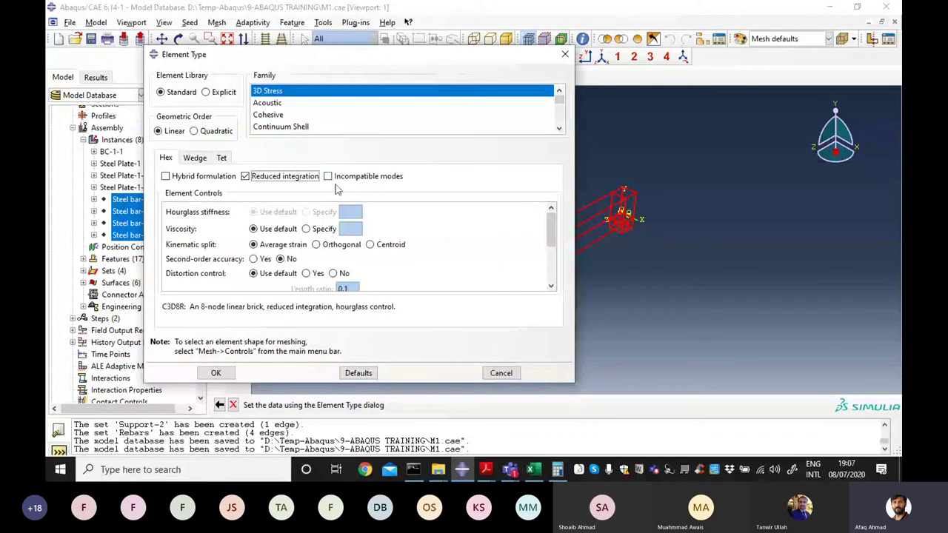
{"action": "left_click", "coordinate": [166, 178]}
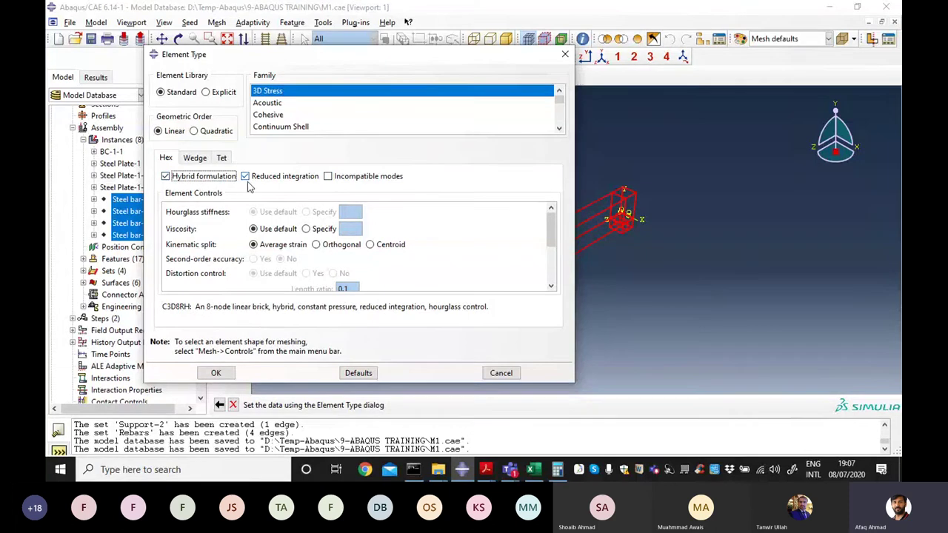
{"action": "left_click", "coordinate": [329, 177]}
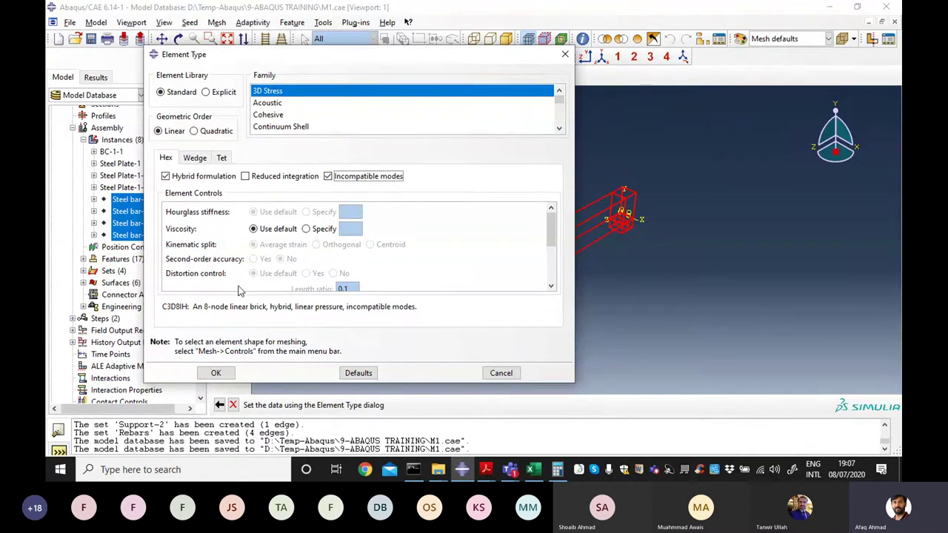
{"action": "left_click", "coordinate": [165, 176]}
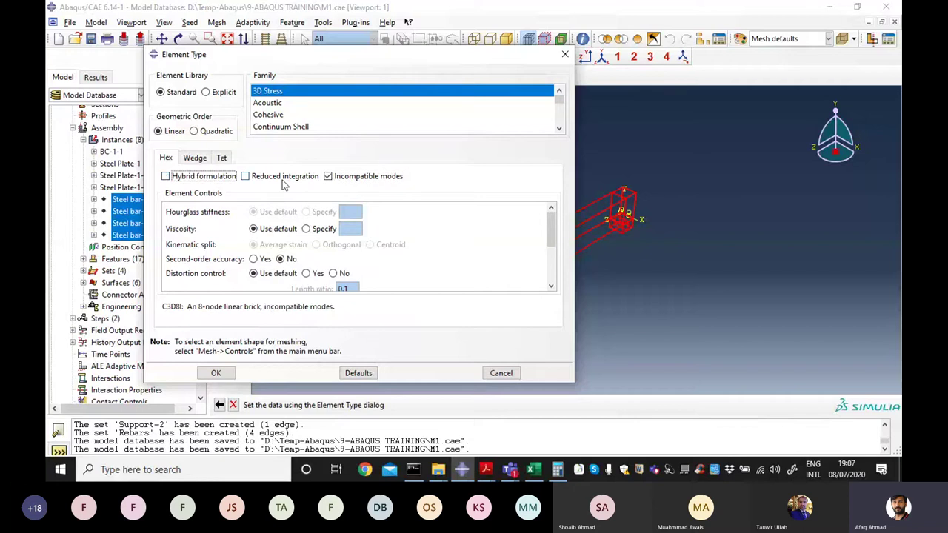
{"action": "left_click", "coordinate": [327, 177]}
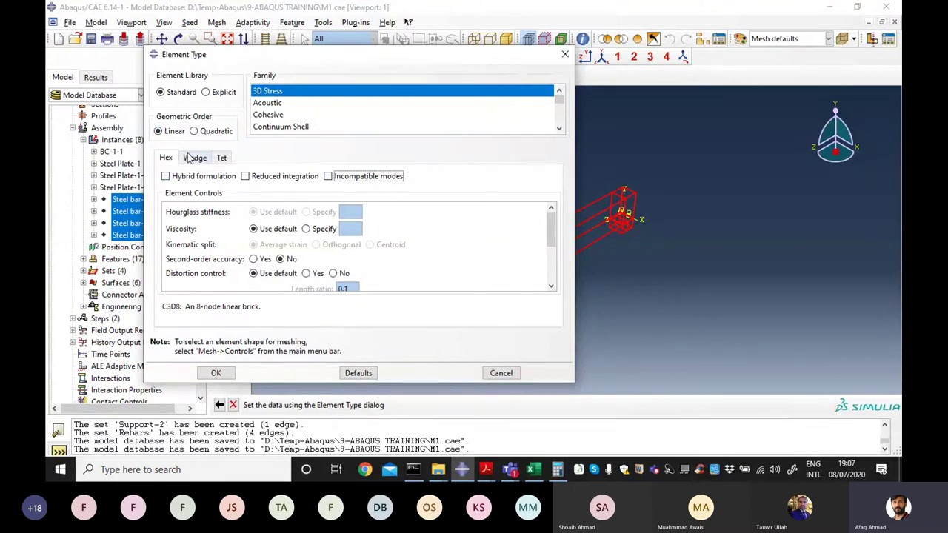
Step: Examine the linear Wedge and Tet elements with and without hybrid formulation
{"action": "left_click", "coordinate": [193, 160]}
{"action": "left_click_drag", "start_coordinate": [241, 58], "coordinate": [265, 69]}
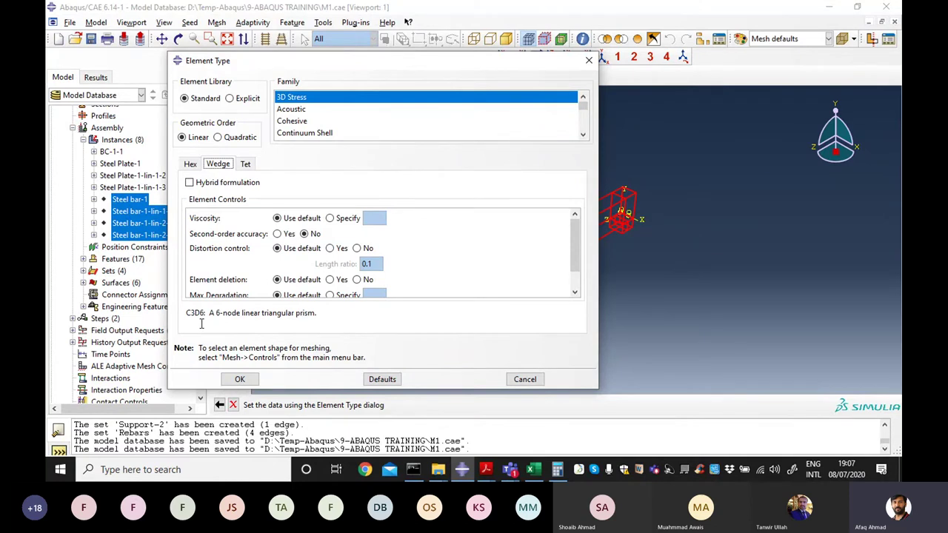
{"action": "left_click", "coordinate": [190, 182]}
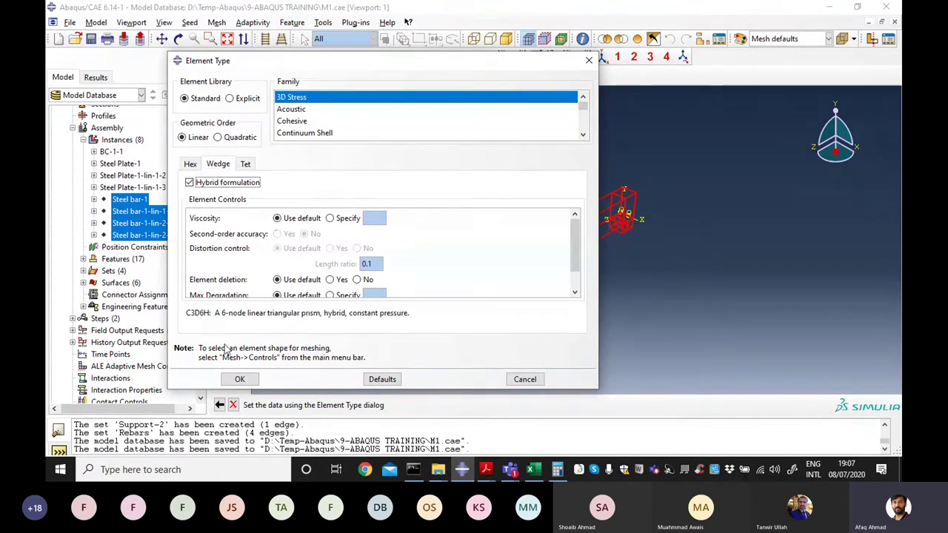
{"action": "left_click", "coordinate": [189, 183]}
{"action": "left_click", "coordinate": [244, 165]}
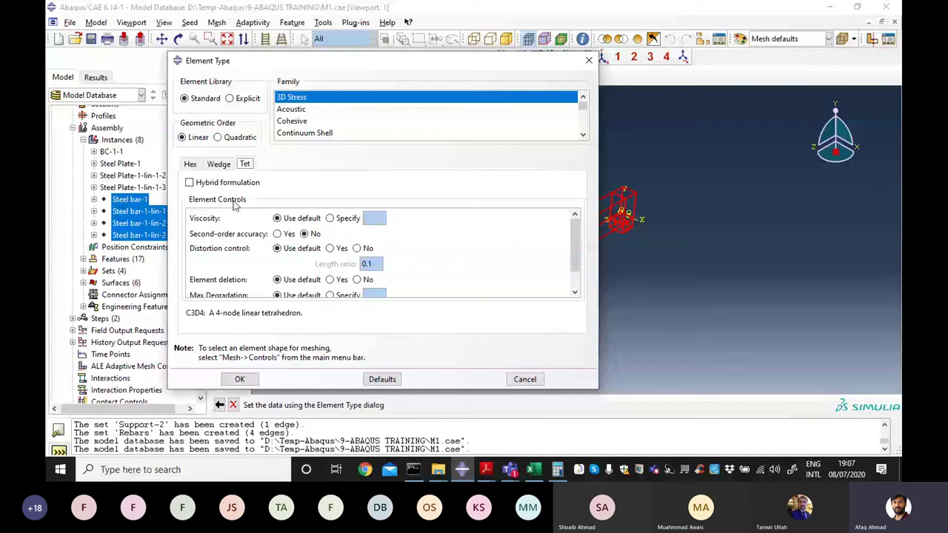
{"action": "left_click", "coordinate": [191, 183]}
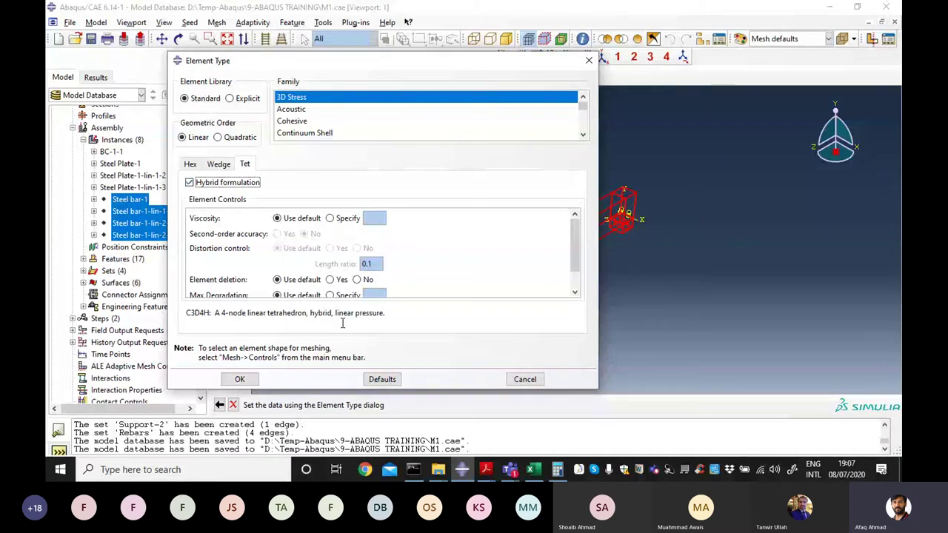
Step: Switch the Hex elements to quadratic geometric order and examine their description and hybrid formulation option
{"action": "left_click", "coordinate": [189, 165]}
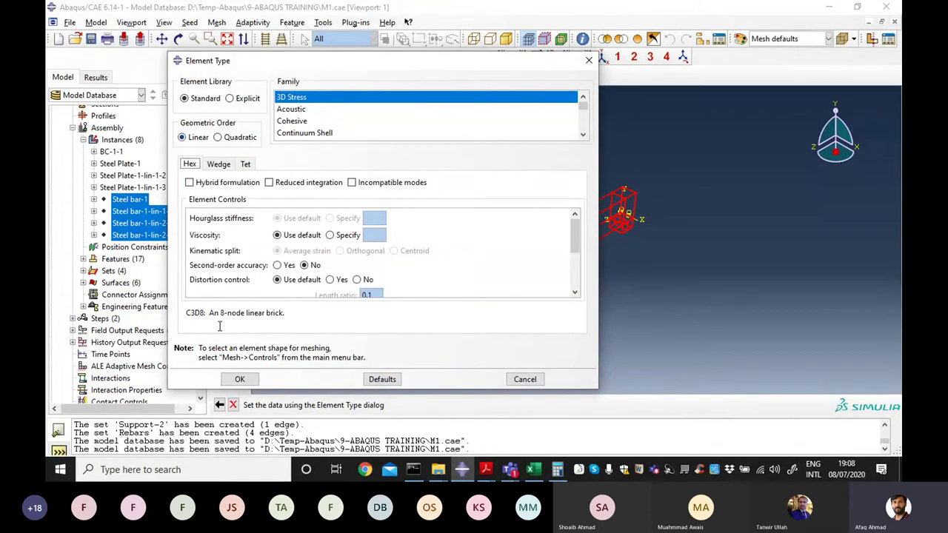
{"action": "left_click", "coordinate": [218, 140]}
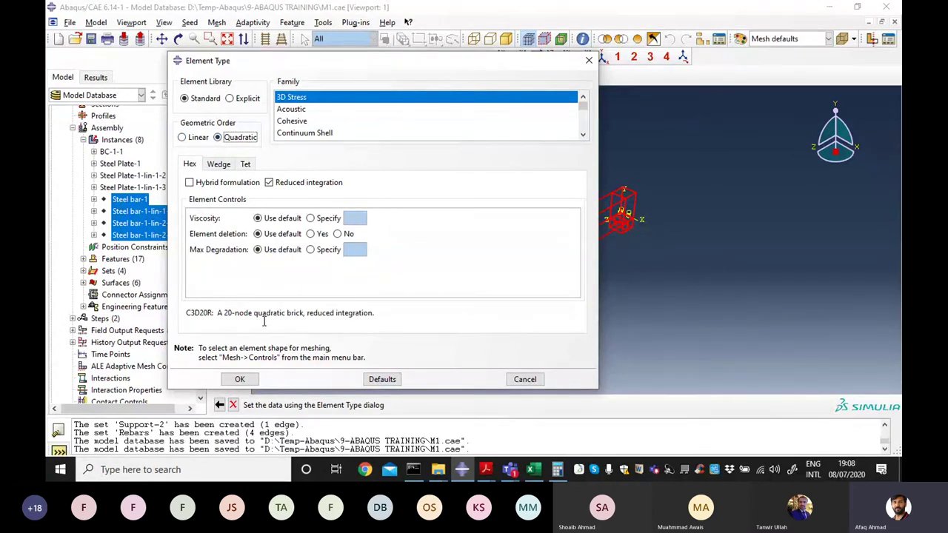
{"action": "double_click", "coordinate": [296, 315]}
{"action": "left_click", "coordinate": [229, 314]}
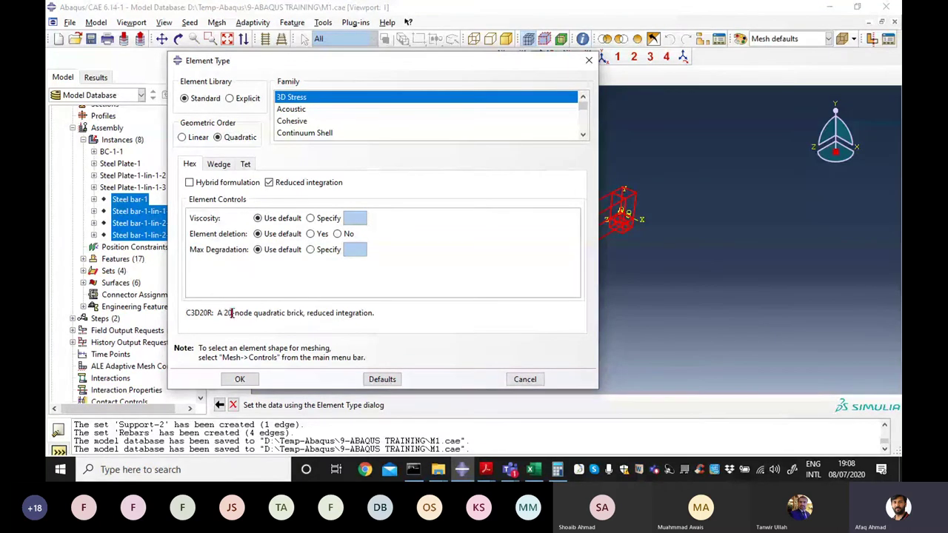
{"action": "double_click", "coordinate": [227, 314]}
{"action": "left_click", "coordinate": [191, 183]}
{"action": "left_click", "coordinate": [195, 184]}
Step: Examine the quadratic Wedge and Tet elements and the quadratic Hex element with hybrid formulation
{"action": "left_click", "coordinate": [219, 164]}
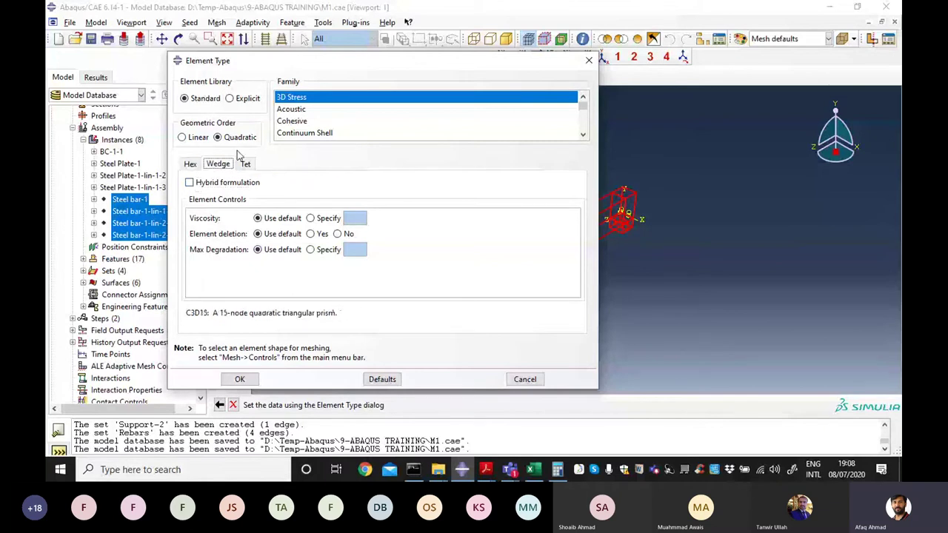
{"action": "left_click", "coordinate": [247, 165]}
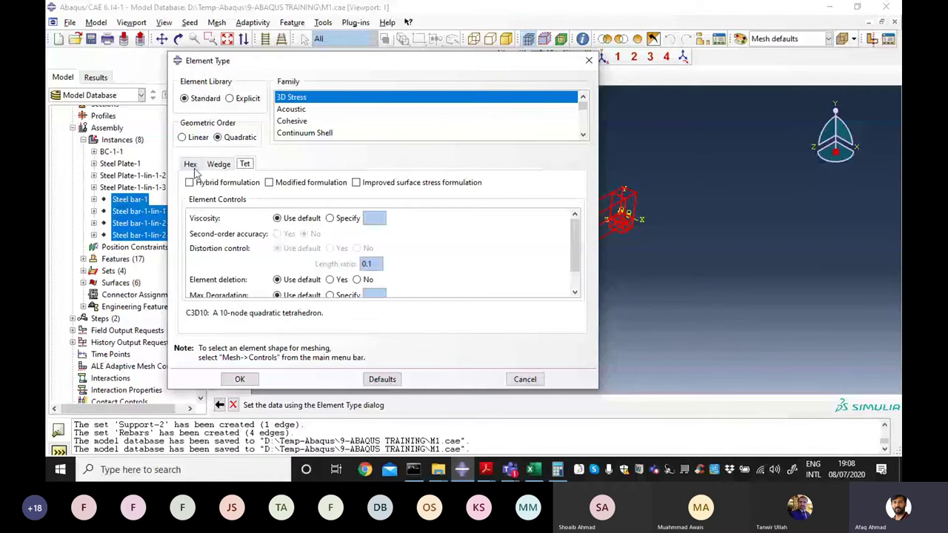
{"action": "left_click", "coordinate": [191, 165]}
{"action": "left_click", "coordinate": [190, 183]}
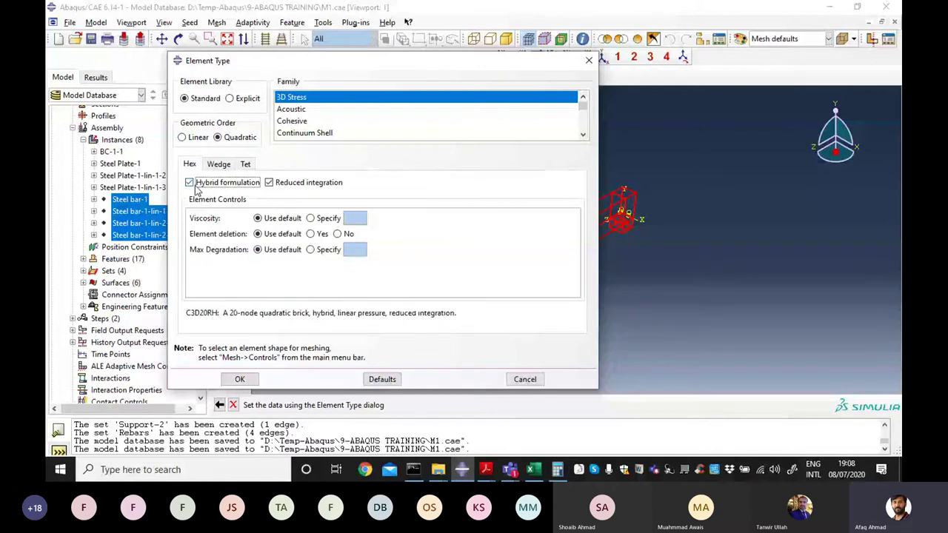
Step: Compare the Explicit library with Standard for quadratic elements and examine the linear Explicit Hex, Wedge and Tet controls
{"action": "left_click", "coordinate": [230, 98]}
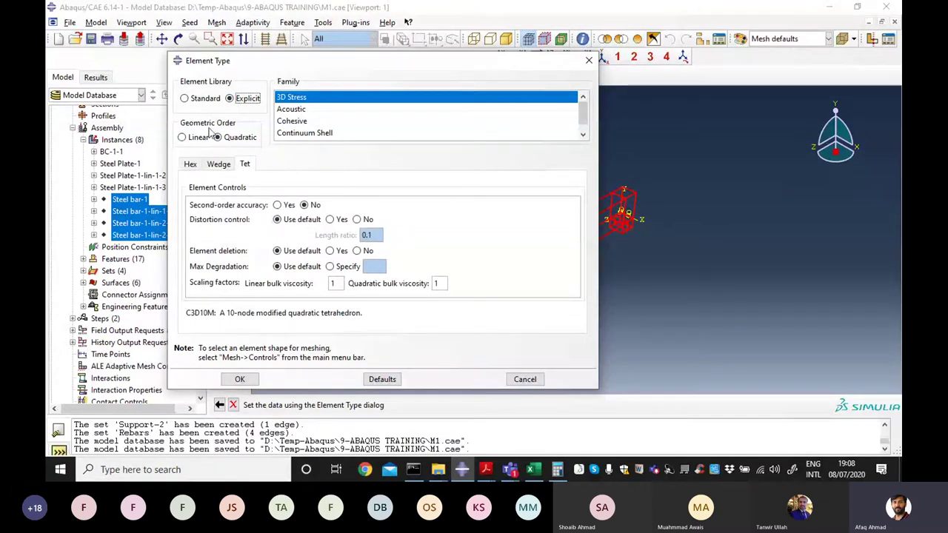
{"action": "left_click", "coordinate": [194, 98]}
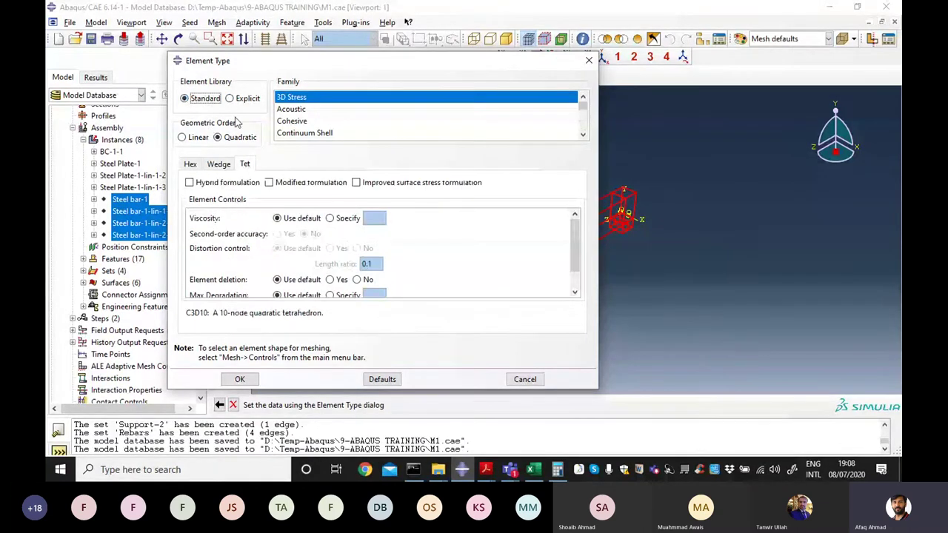
{"action": "left_click", "coordinate": [229, 100]}
{"action": "left_click", "coordinate": [182, 137]}
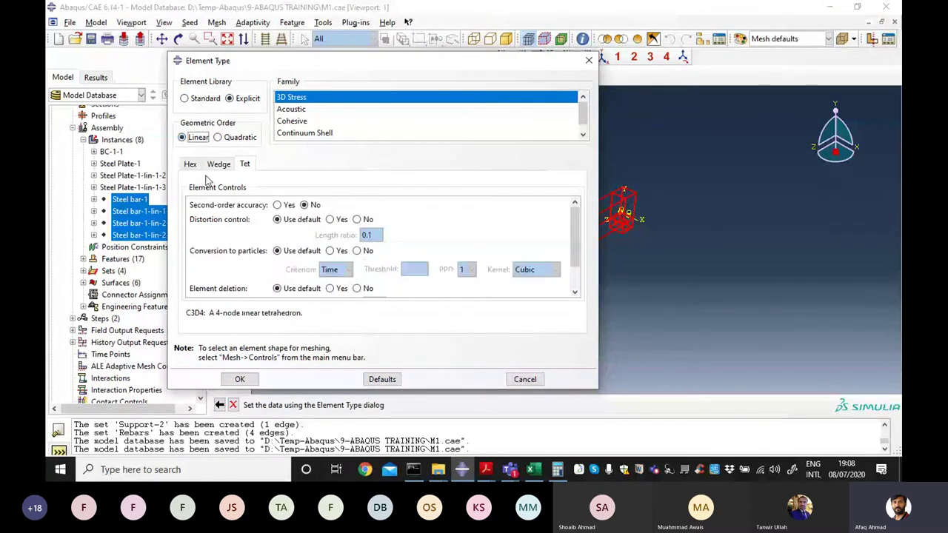
{"action": "left_click", "coordinate": [191, 164]}
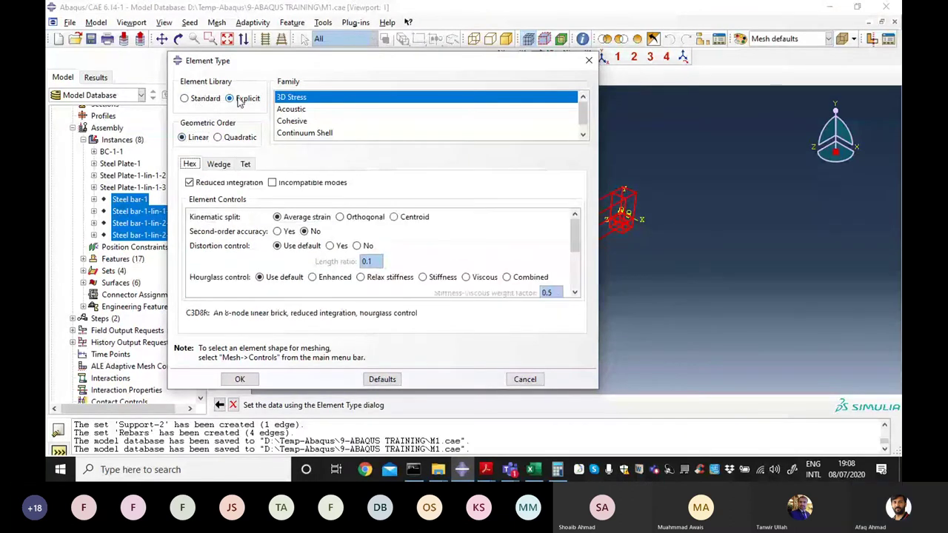
{"action": "left_click", "coordinate": [220, 164]}
{"action": "left_click", "coordinate": [245, 164]}
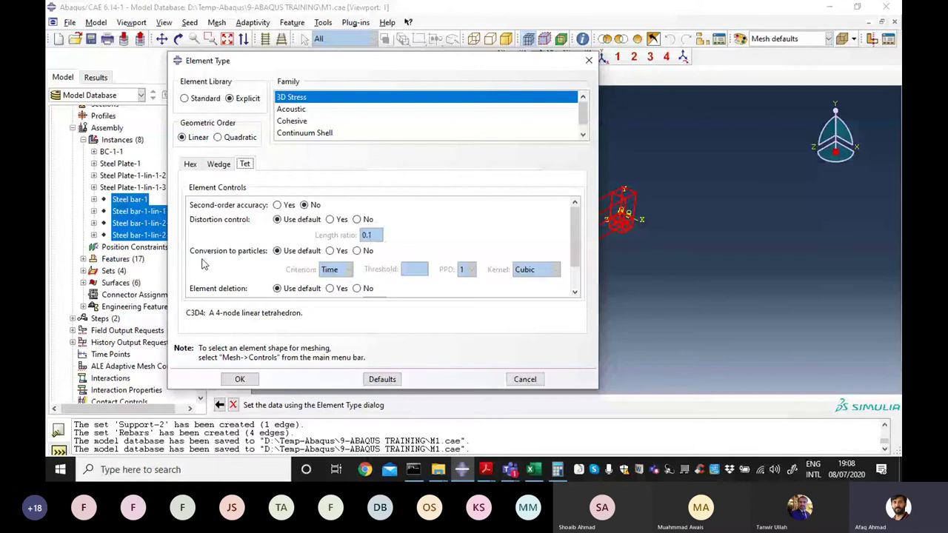
{"action": "left_click", "coordinate": [190, 164]}
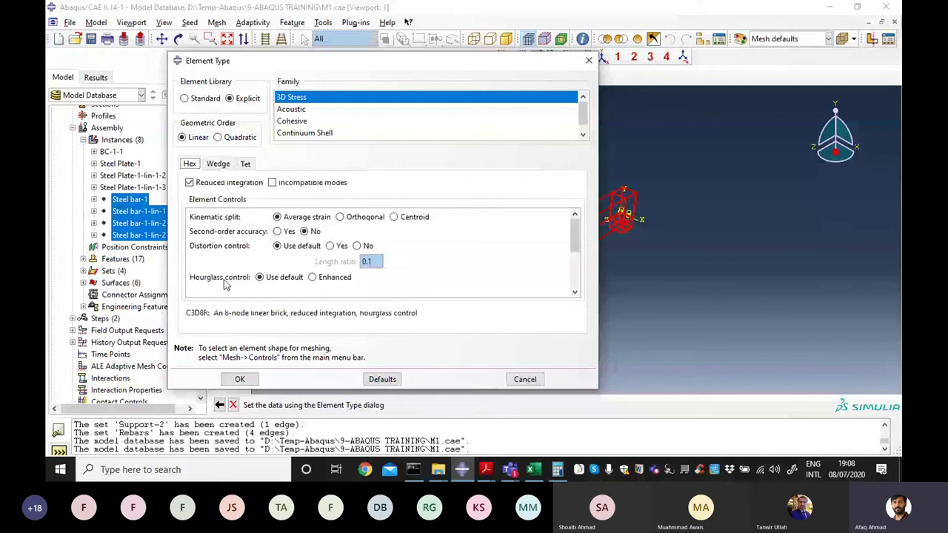
Step: Set the element library back to Standard and review the element controls of the linear Hex C3D8R type
{"action": "left_click", "coordinate": [185, 98]}
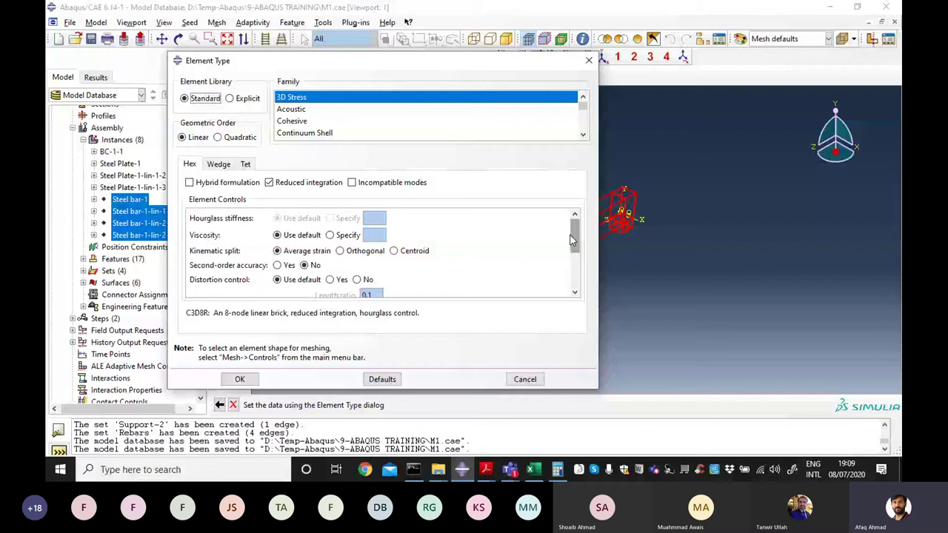
{"action": "left_click_drag", "start_coordinate": [574, 239], "coordinate": [575, 247]}
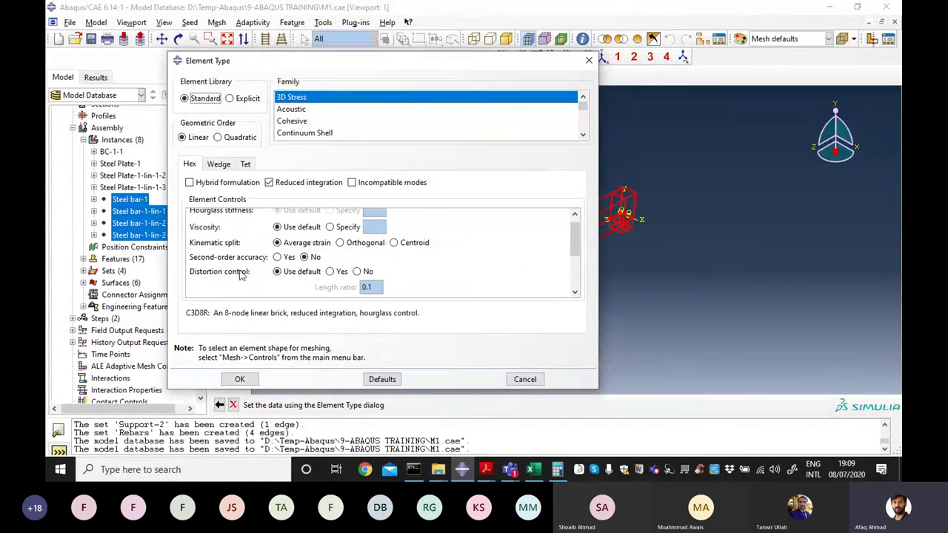
{"action": "scroll", "coordinate": [240, 275], "scroll_direction": "down", "scroll_amount": 5}
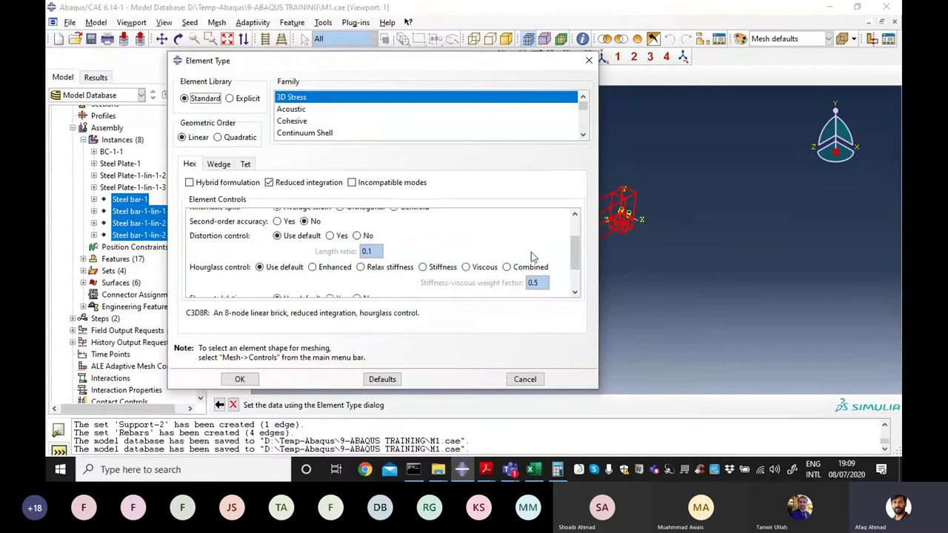
{"action": "scroll", "coordinate": [548, 255], "scroll_direction": "down", "scroll_amount": 1}
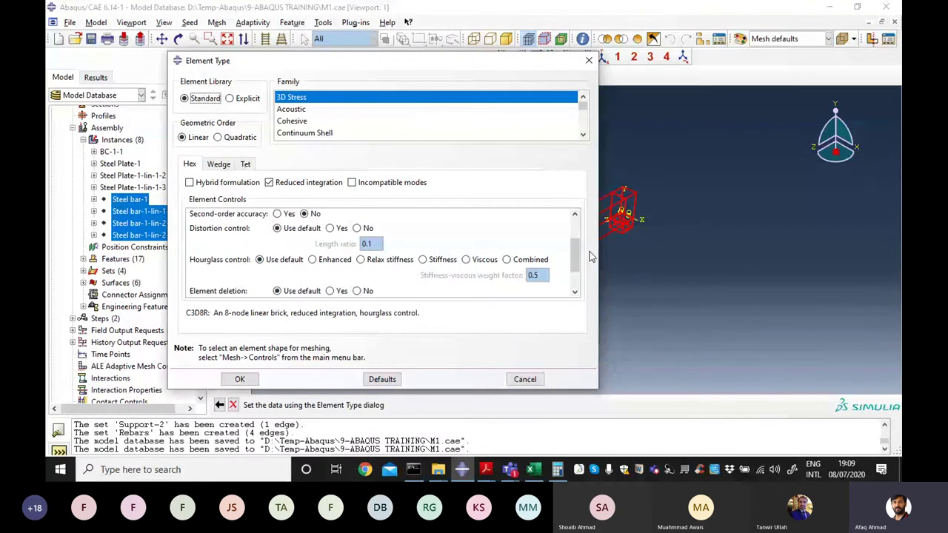
{"action": "scroll", "coordinate": [217, 263], "scroll_direction": "down", "scroll_amount": 3}
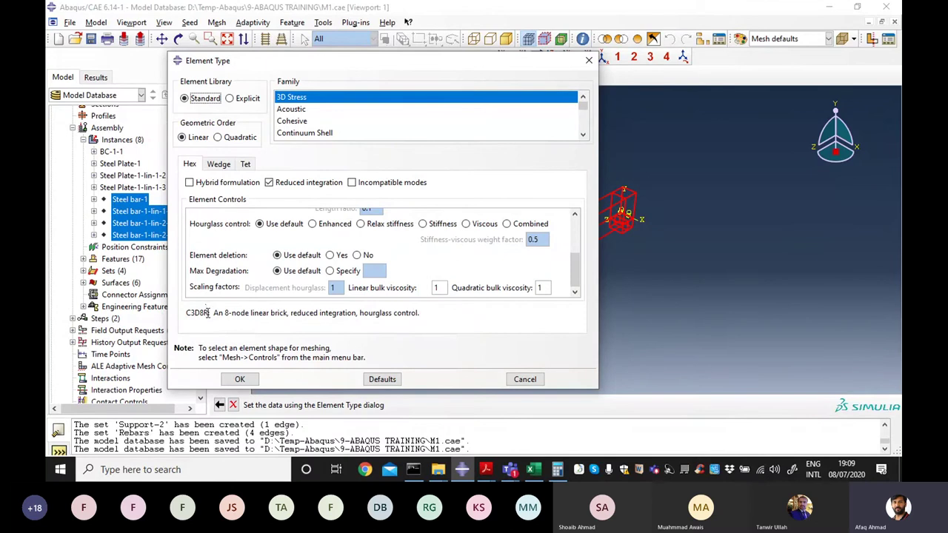
{"action": "left_click_drag", "start_coordinate": [210, 313], "coordinate": [186, 314]}
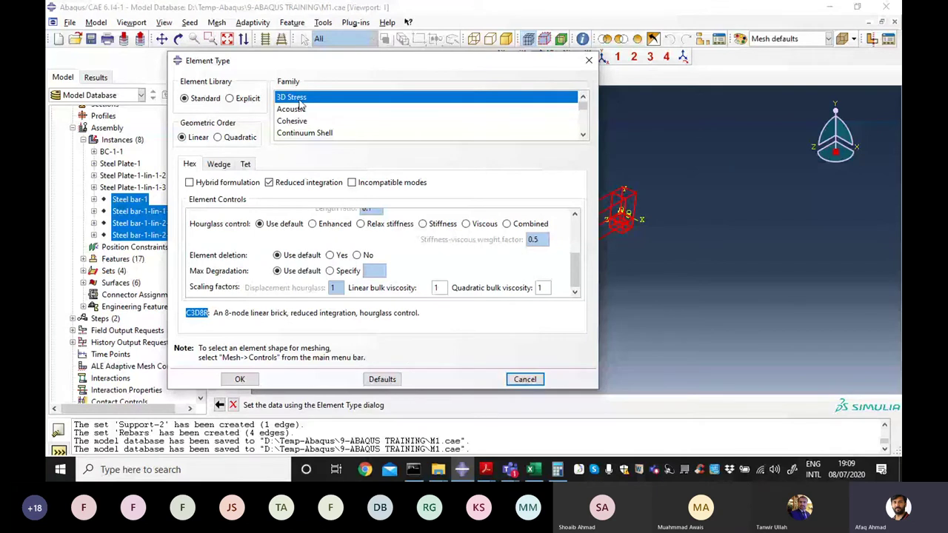
Step: Confirm the linear Standard 3D Stress element type C3D8R for the beam and plates, and assign them an approximate global seed size of 50
{"action": "key", "text": "Return"}
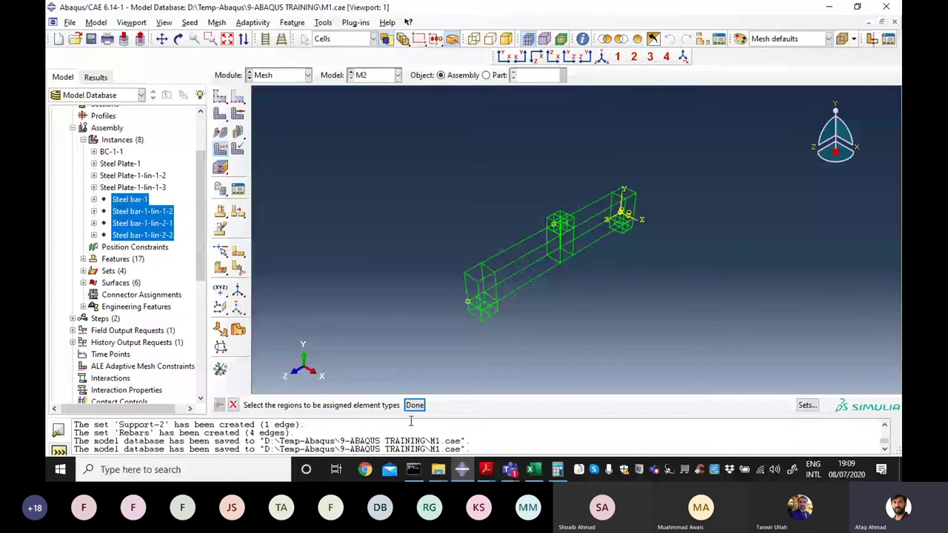
{"action": "left_click", "coordinate": [414, 405]}
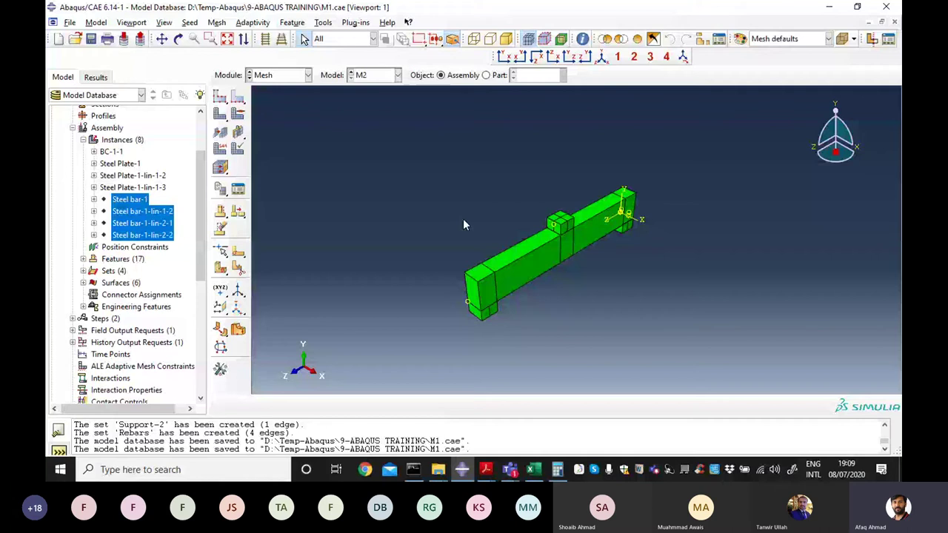
{"action": "left_click", "coordinate": [220, 97]}
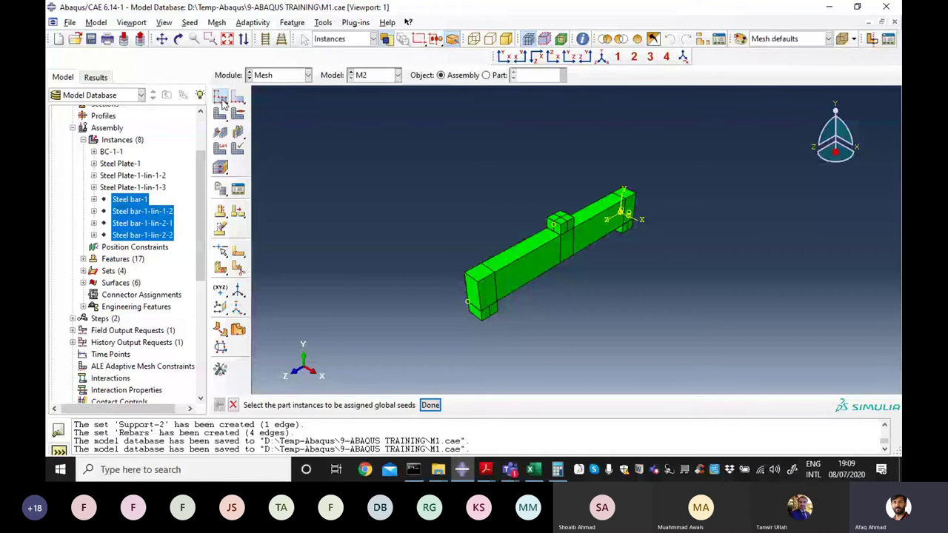
{"action": "left_click_drag", "start_coordinate": [408, 158], "coordinate": [635, 277]}
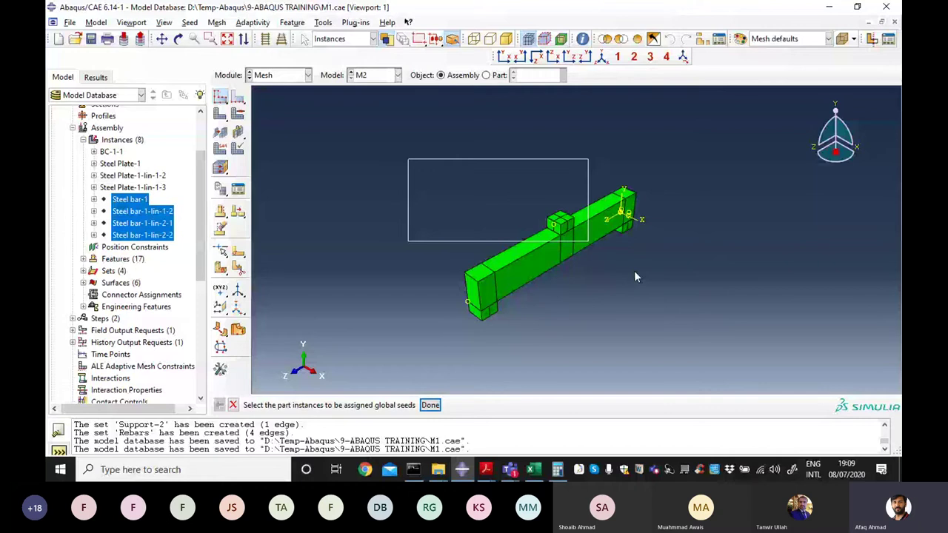
{"action": "left_click", "coordinate": [433, 407]}
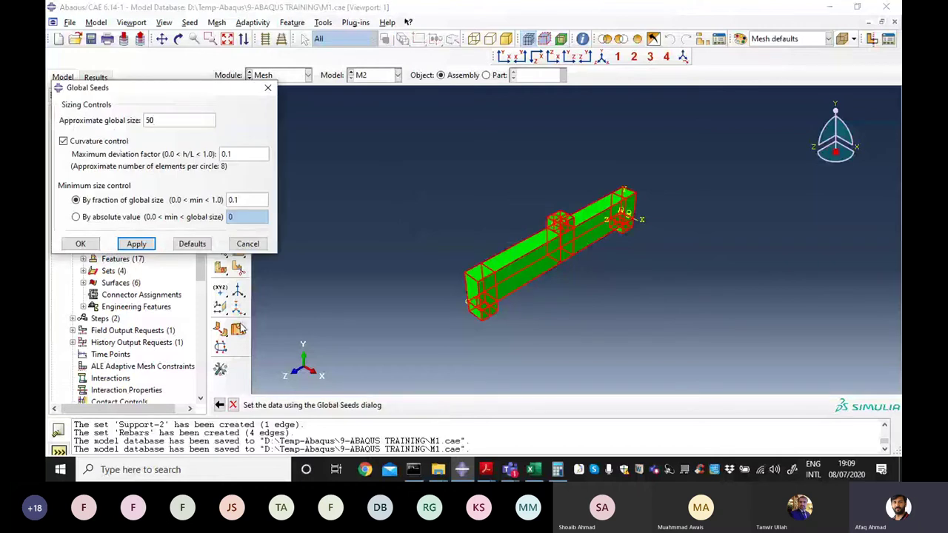
{"action": "left_click", "coordinate": [136, 244]}
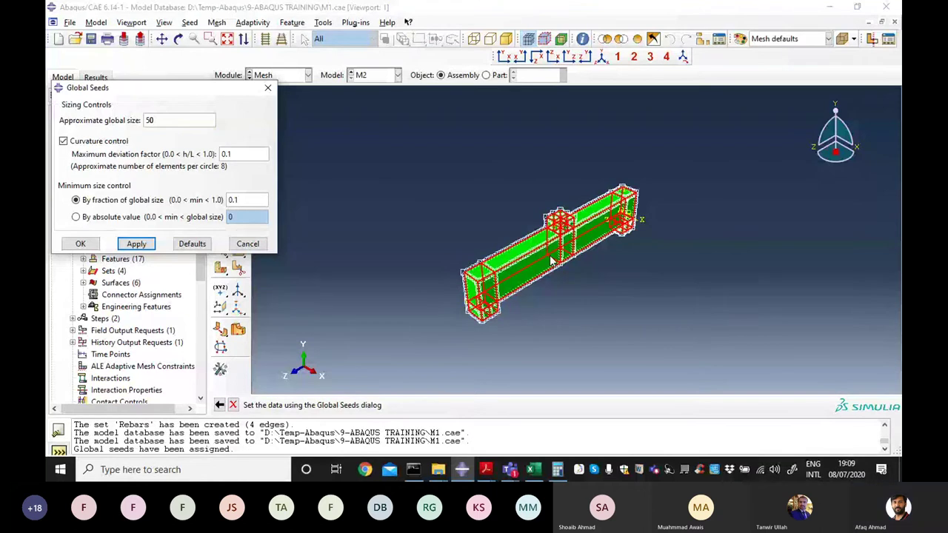
{"action": "scroll", "coordinate": [552, 260], "scroll_direction": "up", "scroll_amount": 2}
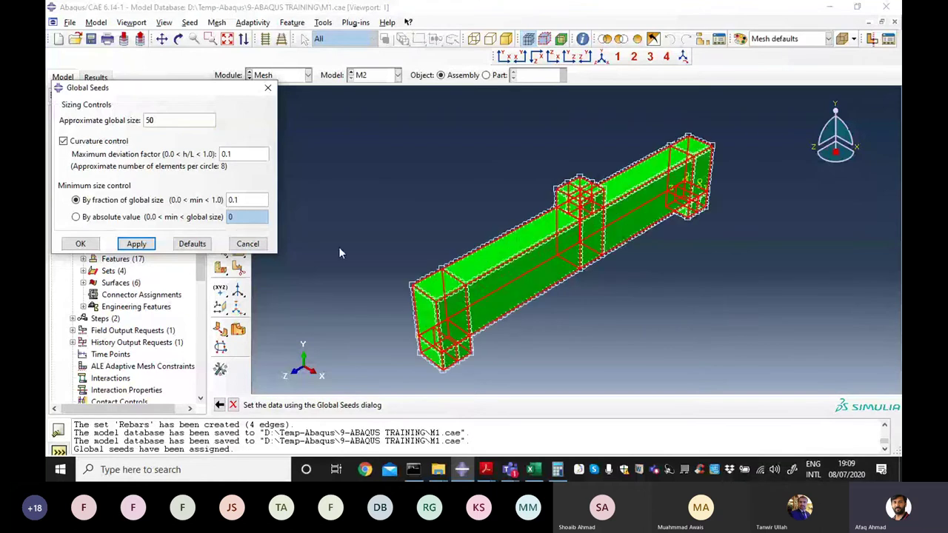
{"action": "left_click_drag", "start_coordinate": [157, 120], "coordinate": [118, 122]}
{"action": "left_click", "coordinate": [80, 244]}
{"action": "left_click", "coordinate": [434, 405]}
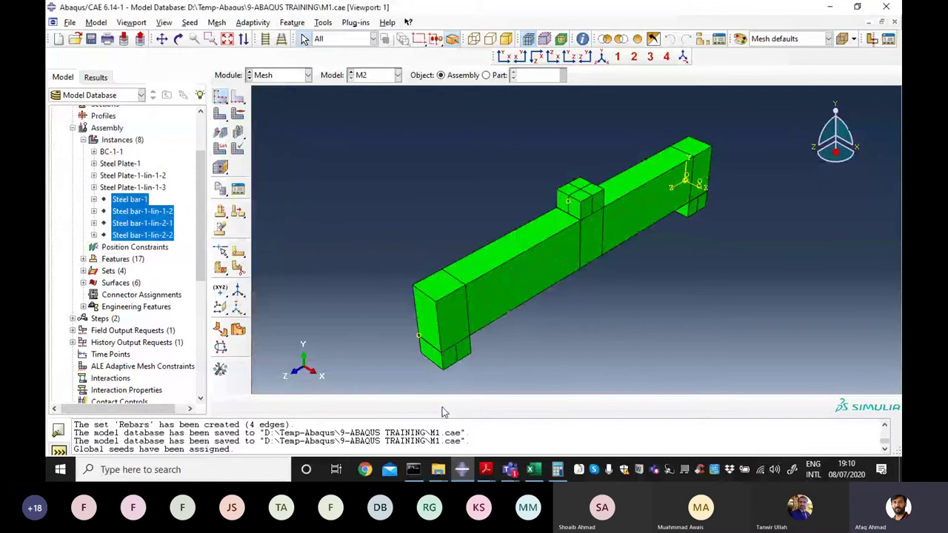
Step: Mesh the beam and the three steel plate instances, and inspect the generated mesh
{"action": "left_click", "coordinate": [220, 113]}
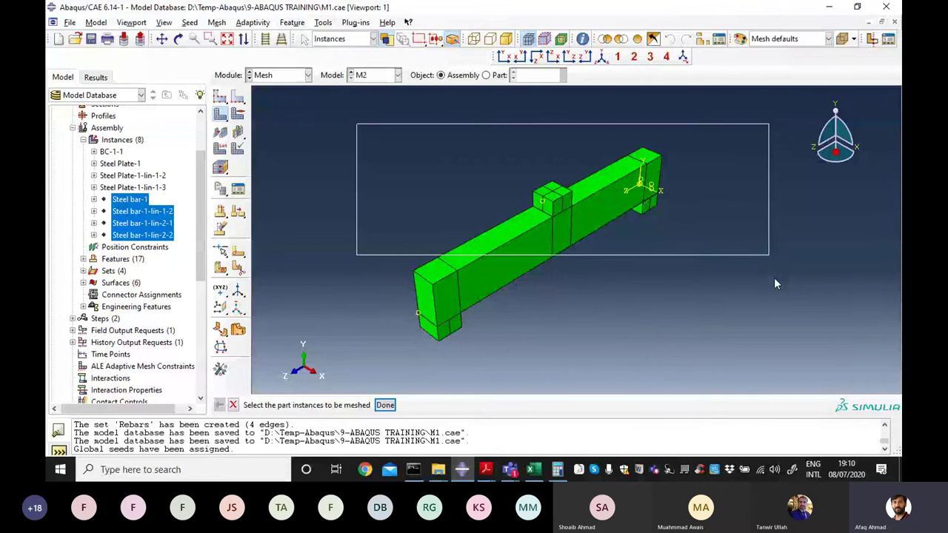
{"action": "middle_click", "coordinate": [775, 283]}
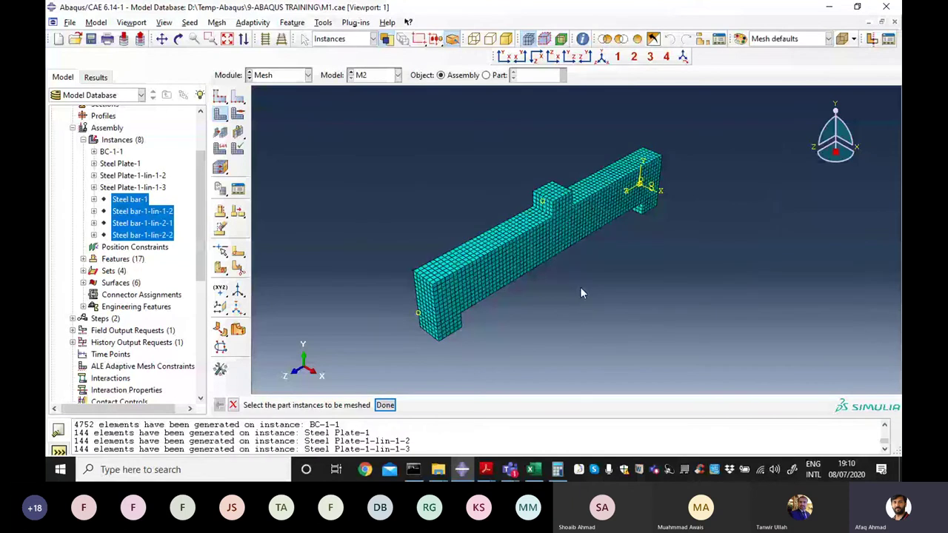
{"action": "scroll", "coordinate": [552, 197], "scroll_direction": "up", "scroll_amount": 5}
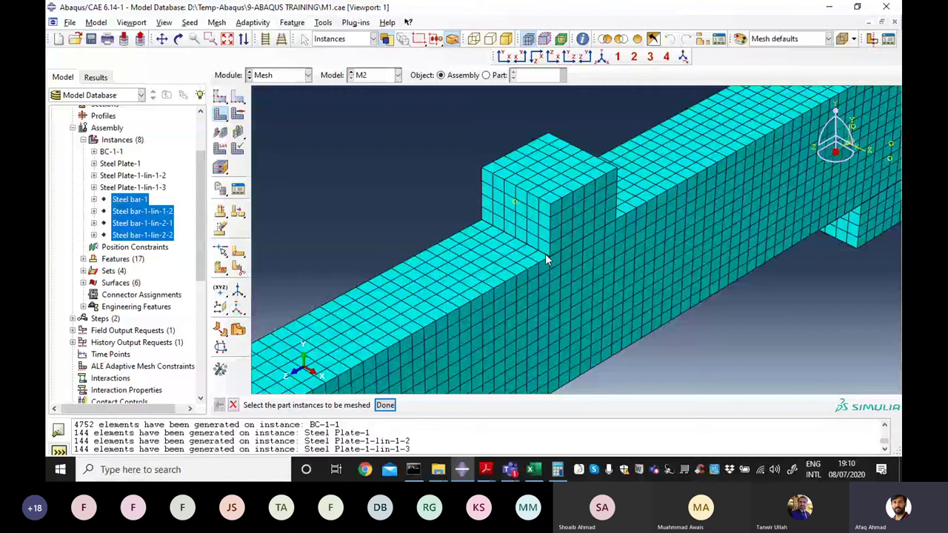
{"action": "scroll", "coordinate": [545, 253], "scroll_direction": "down", "scroll_amount": 5}
{"action": "scroll", "coordinate": [593, 353], "scroll_direction": "up", "scroll_amount": 3}
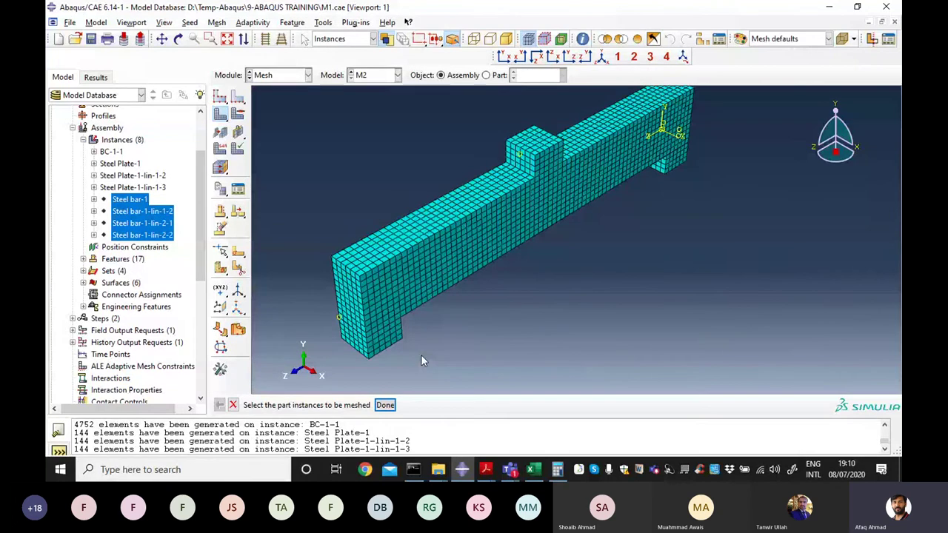
{"action": "left_click", "coordinate": [606, 191]}
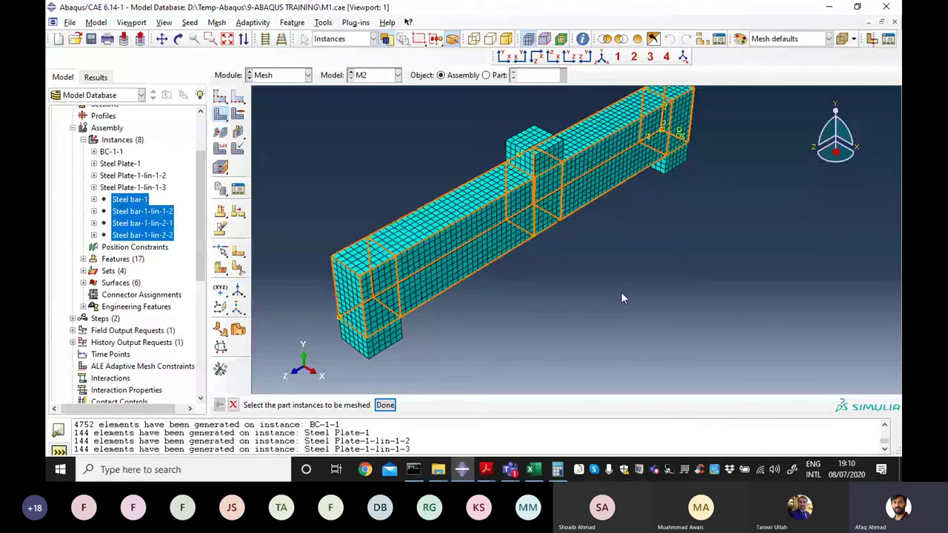
{"action": "left_click", "coordinate": [385, 404]}
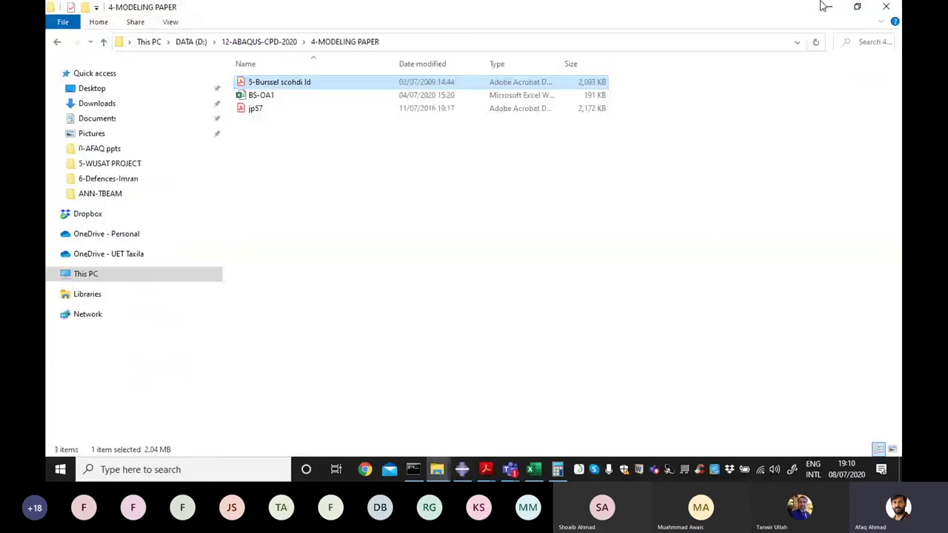
{"action": "left_click", "coordinate": [829, 7]}
{"action": "left_click", "coordinate": [103, 42]}
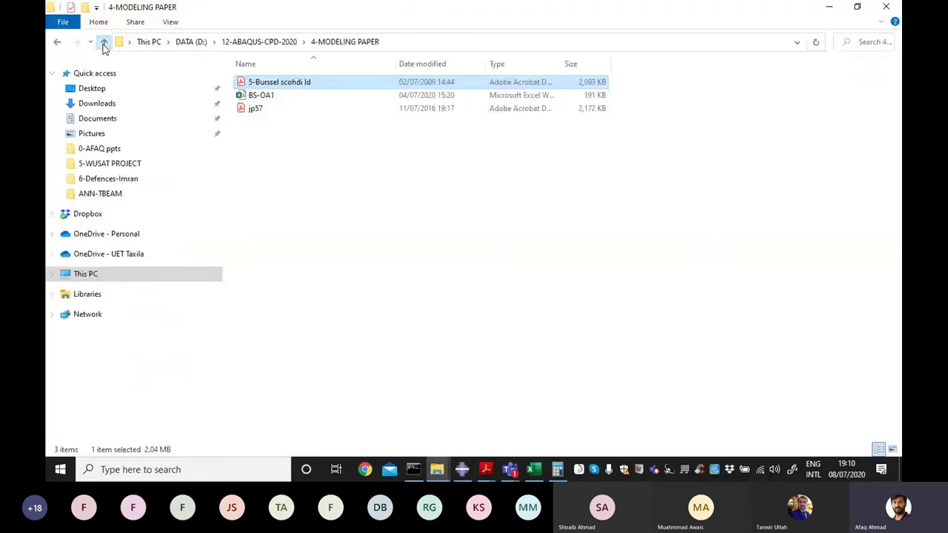
{"action": "left_click", "coordinate": [889, 7]}
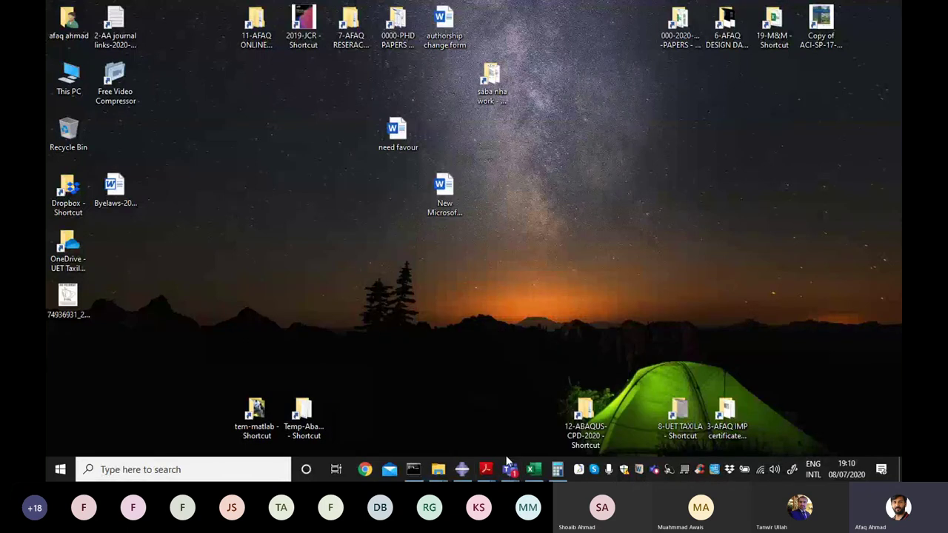
{"action": "left_click", "coordinate": [461, 469]}
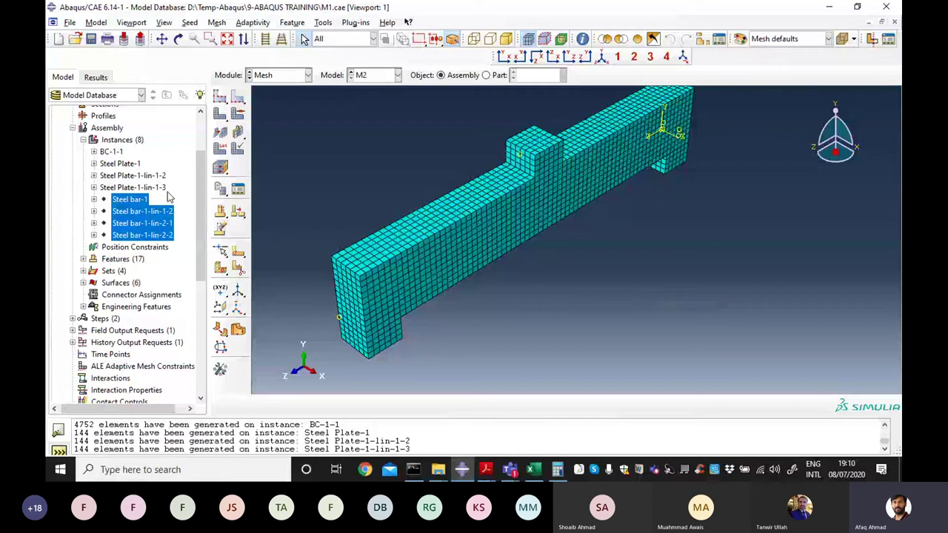
Step: Hide instance BC-1-1 and the three Steel Plate instances, and show the four Steel bar instances
{"action": "left_click", "coordinate": [163, 188]}
{"action": "left_click", "coordinate": [111, 151], "text": "shift"}
{"action": "right_click", "coordinate": [117, 155]}
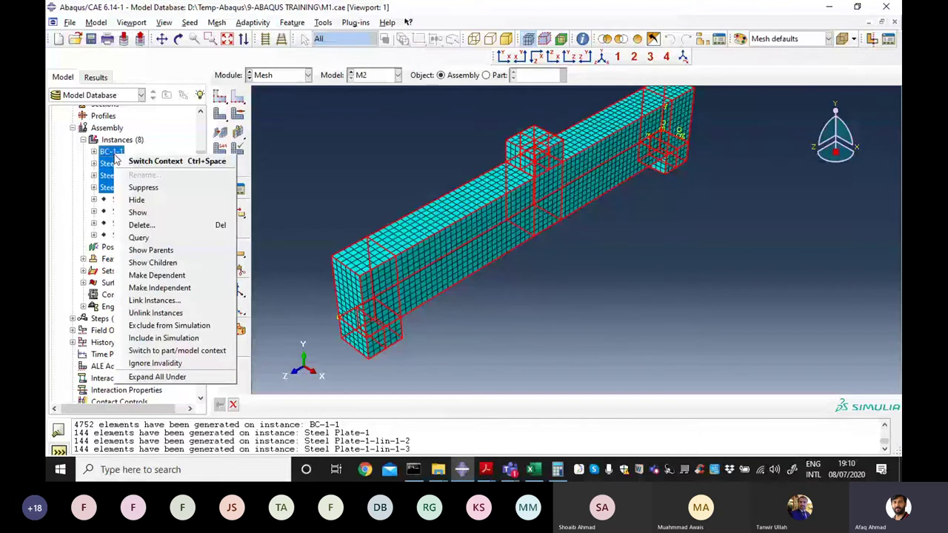
{"action": "left_click", "coordinate": [136, 200]}
{"action": "left_click_drag", "start_coordinate": [132, 200], "coordinate": [131, 235]}
{"action": "right_click", "coordinate": [130, 224]}
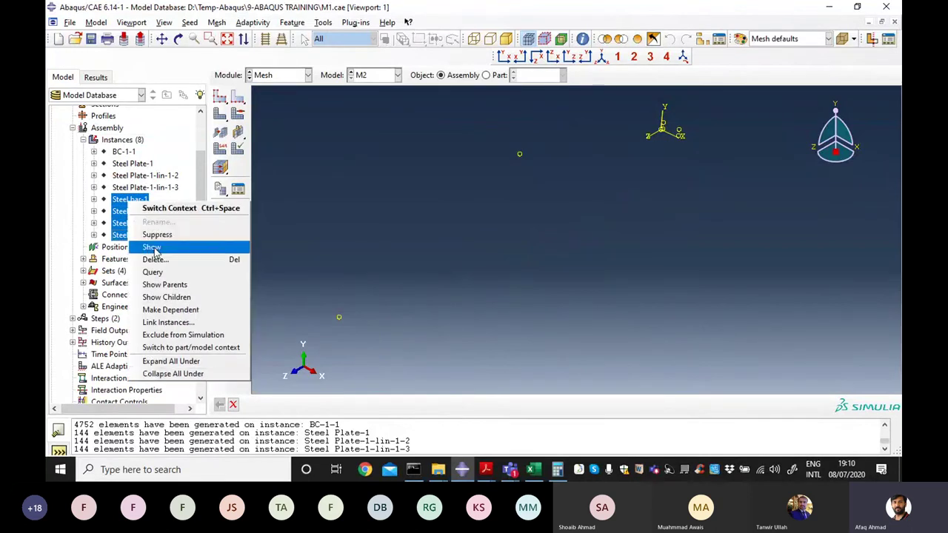
{"action": "left_click", "coordinate": [148, 247]}
{"action": "left_click", "coordinate": [599, 277]}
{"action": "scroll", "coordinate": [435, 289], "scroll_direction": "up", "scroll_amount": 3}
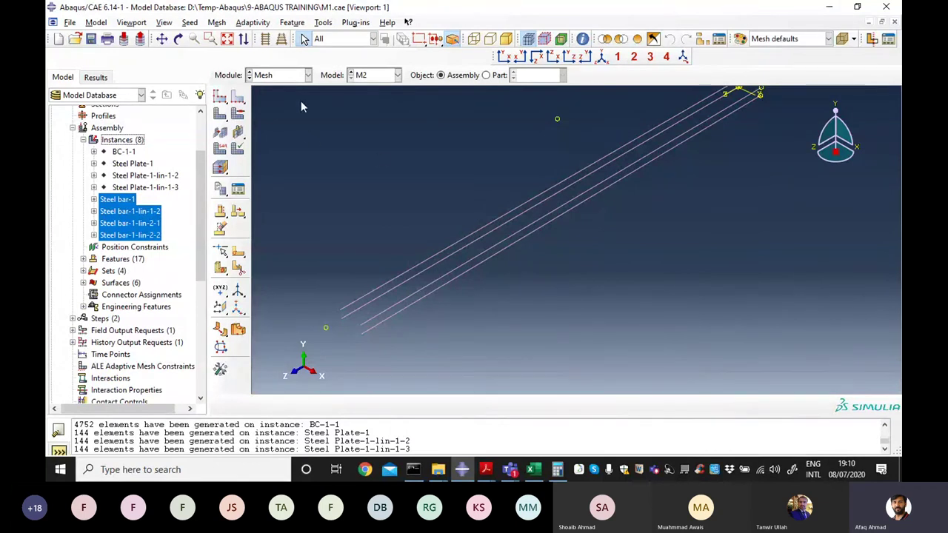
{"action": "left_click", "coordinate": [221, 148]}
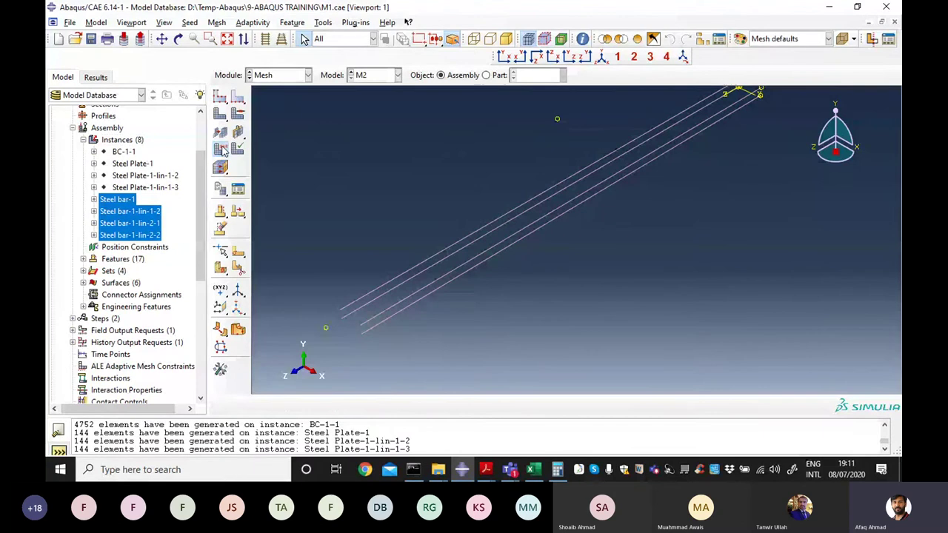
{"action": "middle_click", "coordinate": [422, 376]}
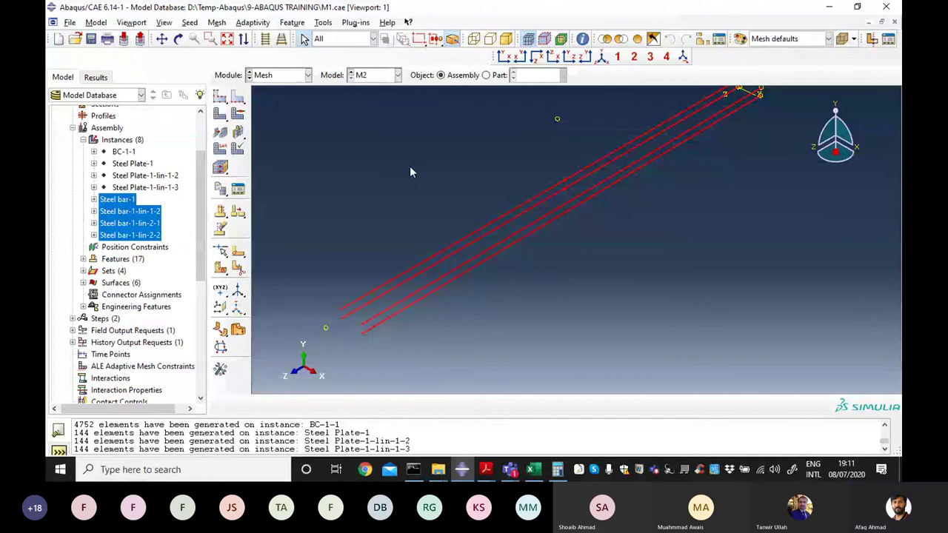
{"action": "left_click", "coordinate": [525, 377]}
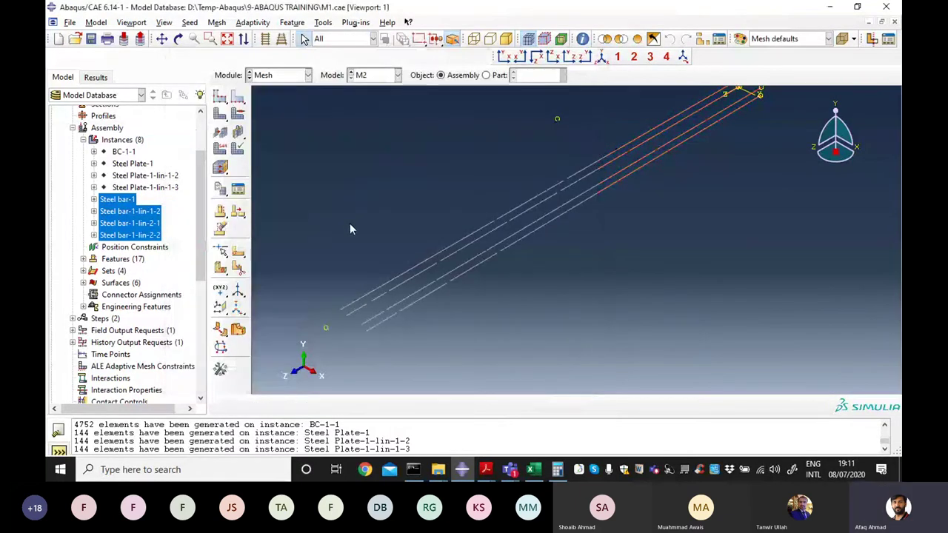
Step: Assign the Standard library's Truss family with linear geometric order (T3D2) to all four steel bars, comparing it with the quadratic option
{"action": "left_click_drag", "start_coordinate": [552, 260], "coordinate": [422, 170]}
{"action": "left_click", "coordinate": [220, 148]}
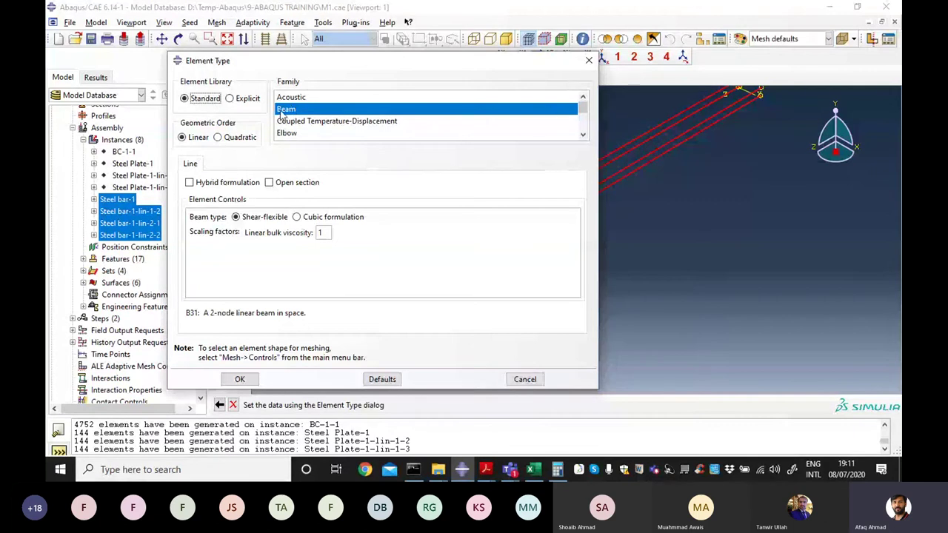
{"action": "left_click_drag", "start_coordinate": [584, 114], "coordinate": [584, 126]}
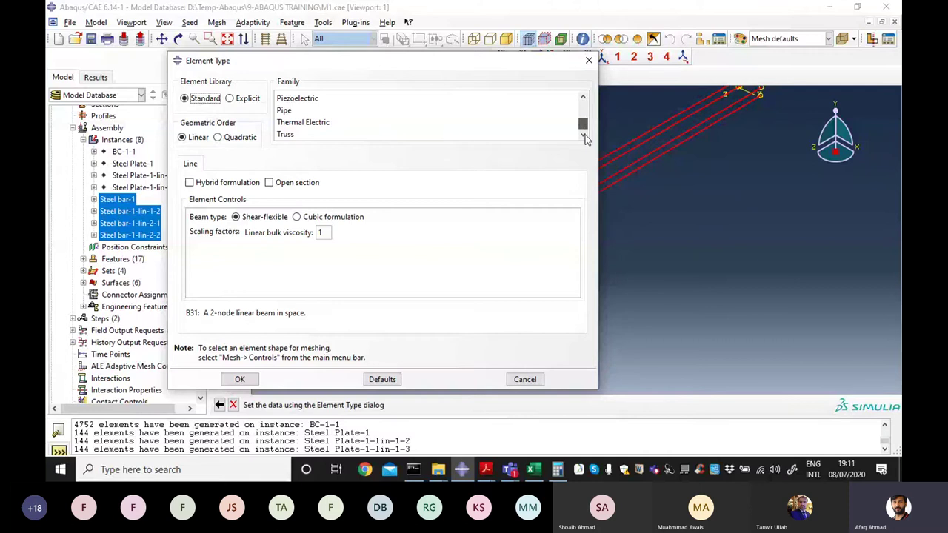
{"action": "left_click", "coordinate": [290, 134]}
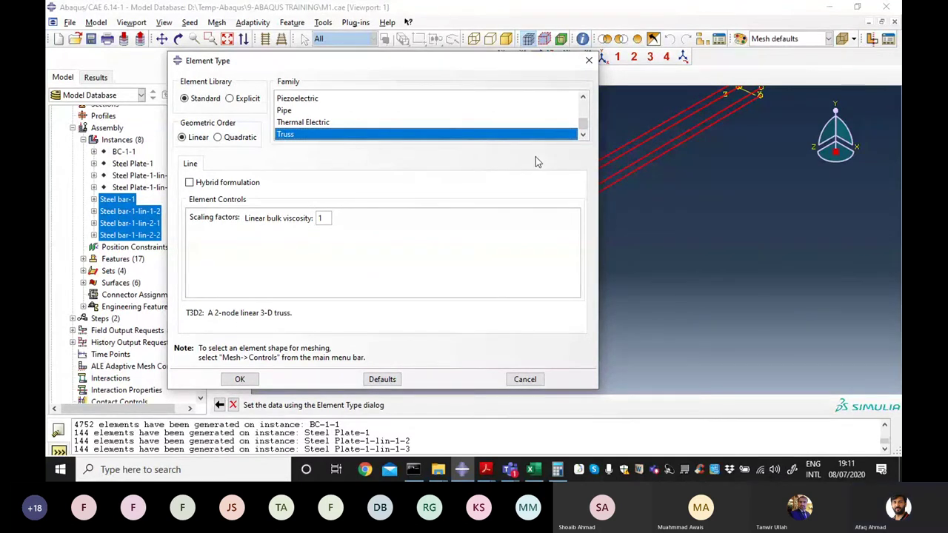
{"action": "mouse_move", "coordinate": [583, 124]}
{"action": "left_mouse_down"}
{"action": "mouse_move", "coordinate": [582, 106]}
{"action": "mouse_move", "coordinate": [582, 132]}
{"action": "left_mouse_up"}
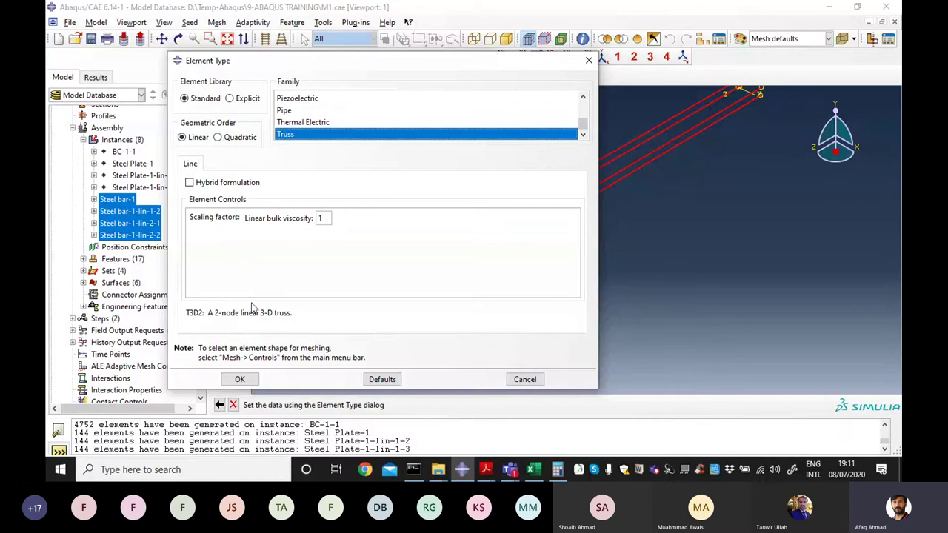
{"action": "left_click", "coordinate": [218, 138]}
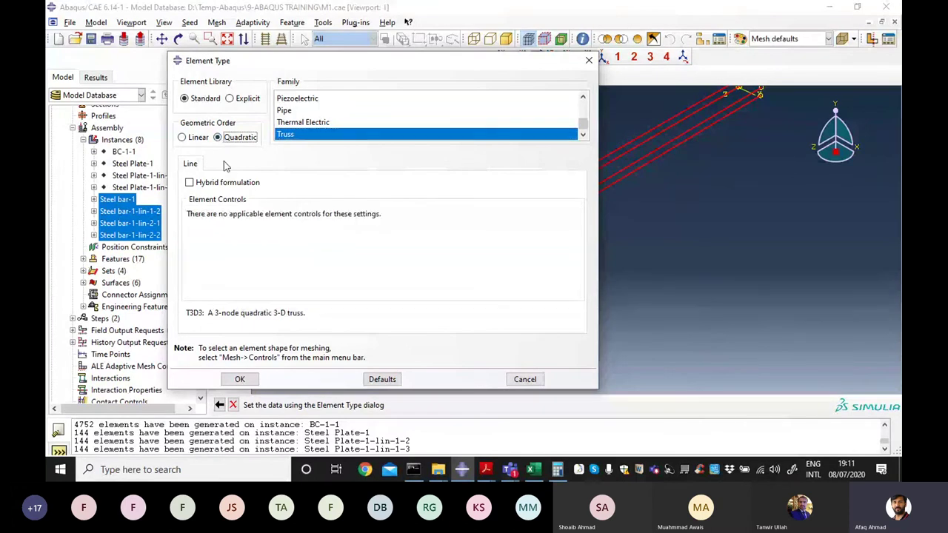
{"action": "left_click", "coordinate": [183, 140]}
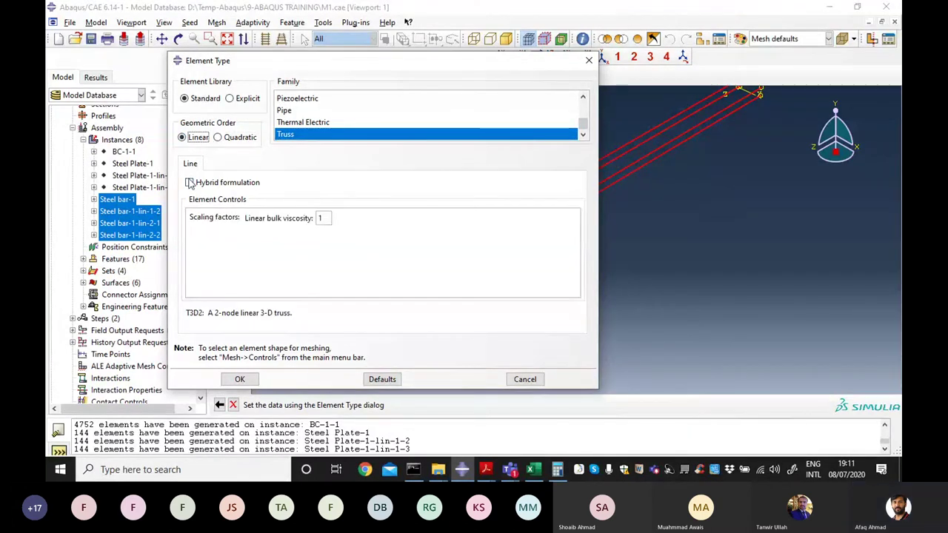
{"action": "left_click", "coordinate": [247, 380]}
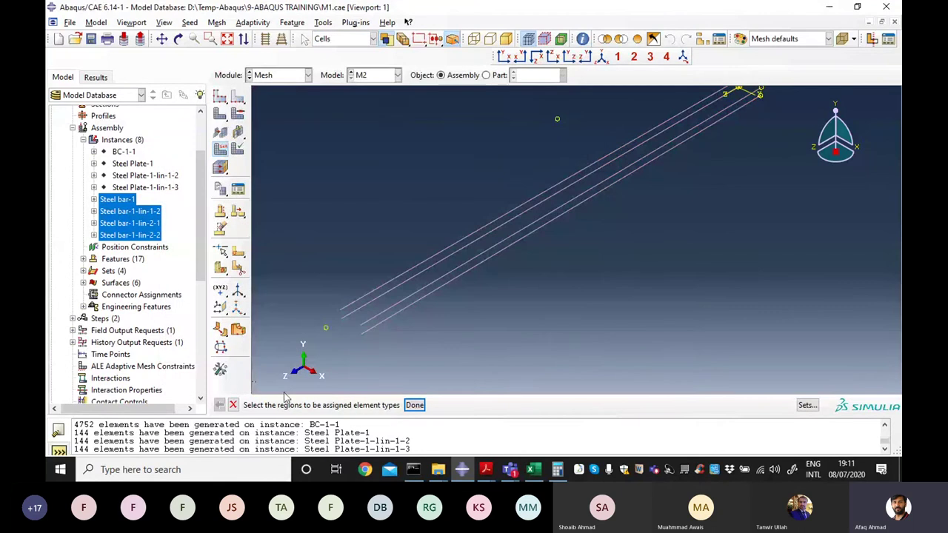
{"action": "left_click", "coordinate": [414, 404]}
Step: Assign an approximate global seed size of 50 to the four steel bars
{"action": "left_click", "coordinate": [221, 101]}
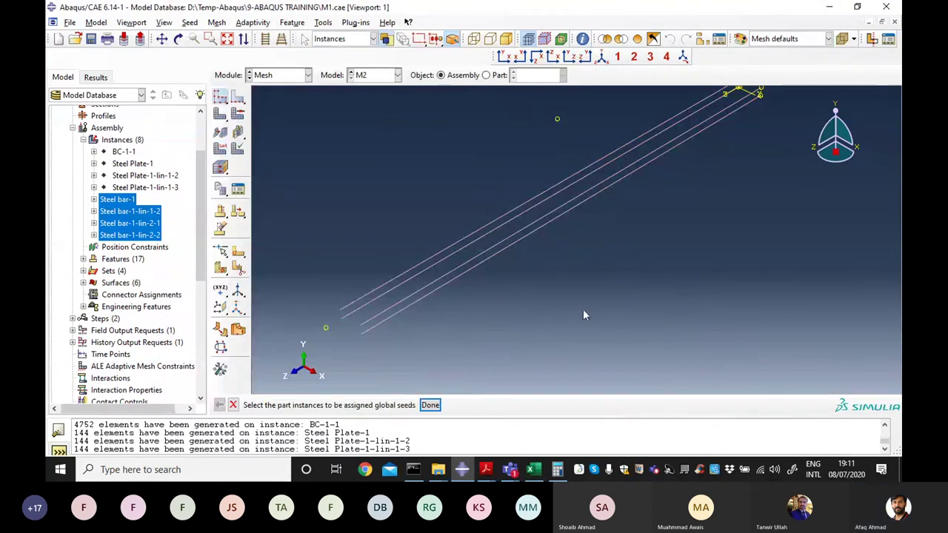
{"action": "left_click", "coordinate": [432, 405]}
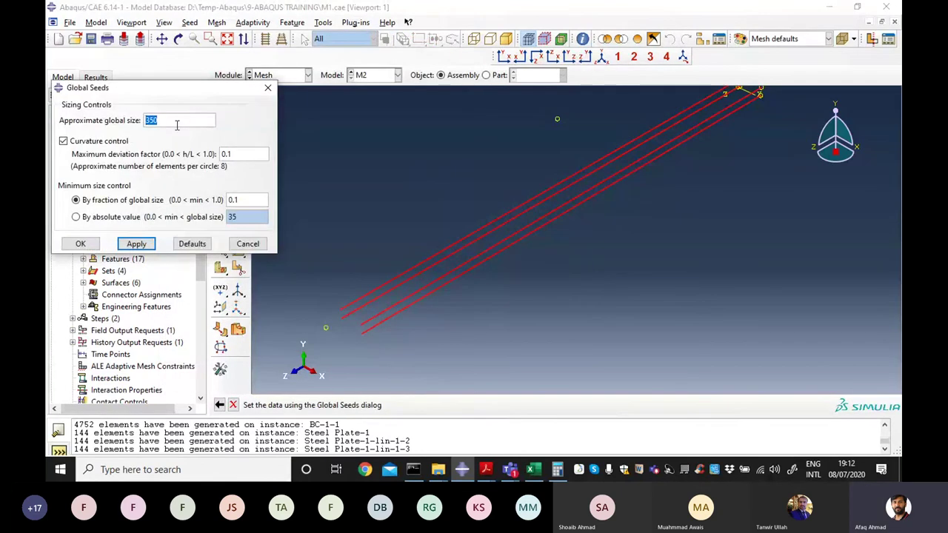
{"action": "type", "text": "50"}
{"action": "left_click", "coordinate": [136, 244]}
{"action": "left_click", "coordinate": [80, 244]}
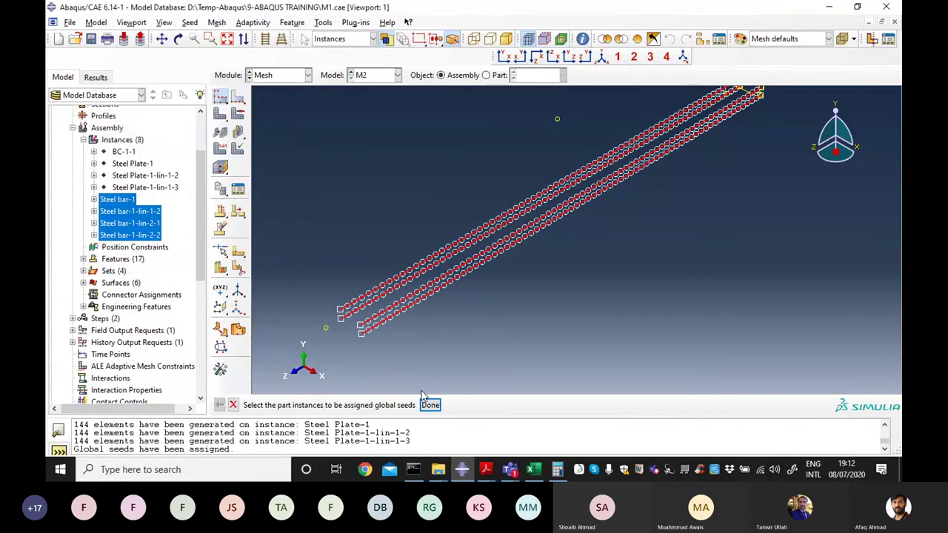
{"action": "left_click", "coordinate": [430, 405]}
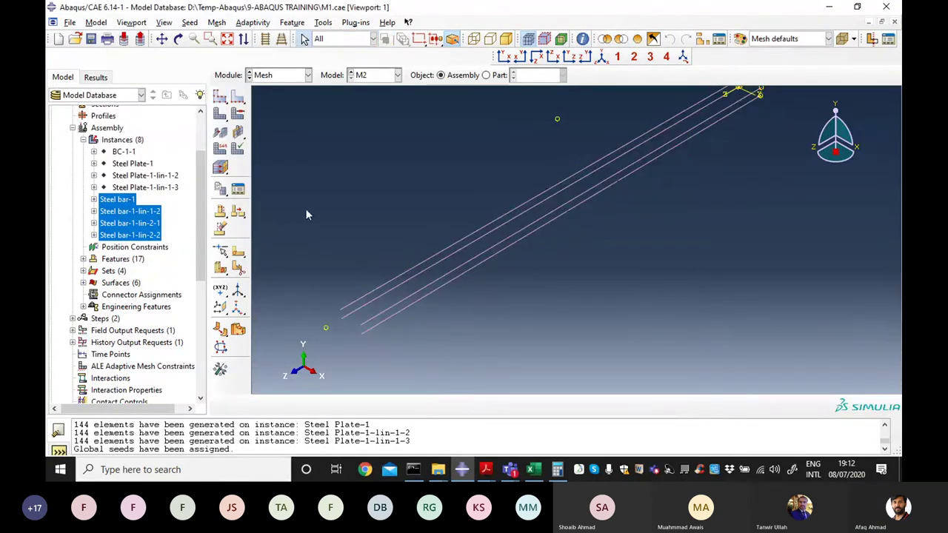
Step: Mesh the four steel bar instances in the assembly
{"action": "left_click", "coordinate": [222, 115]}
{"action": "left_click_drag", "start_coordinate": [523, 331], "coordinate": [421, 209]}
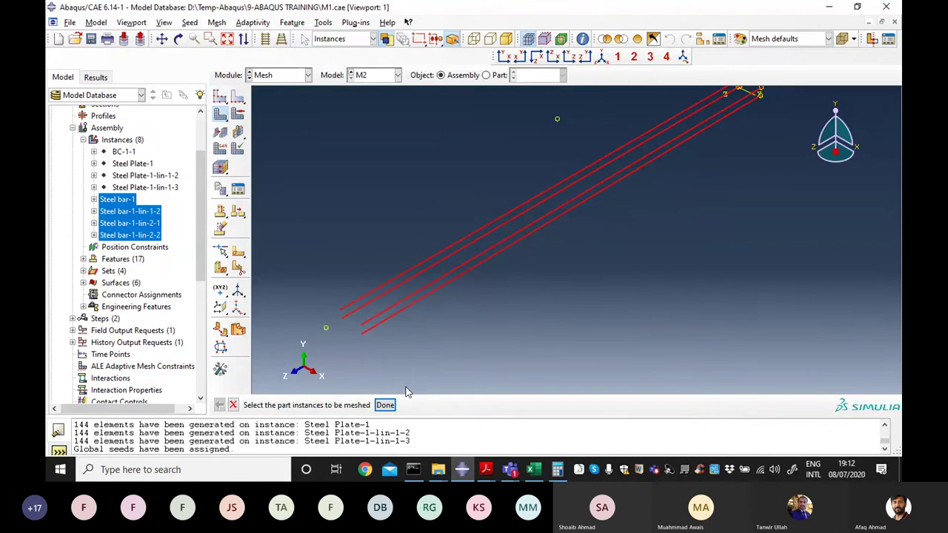
{"action": "left_click", "coordinate": [385, 405]}
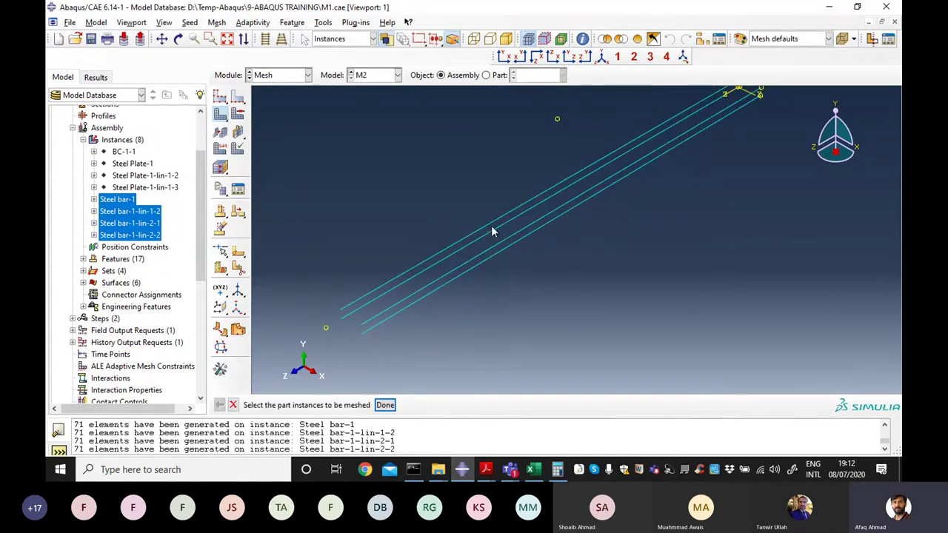
{"action": "scroll", "coordinate": [489, 233], "scroll_direction": "up", "scroll_amount": 1}
{"action": "scroll", "coordinate": [473, 287], "scroll_direction": "down", "scroll_amount": 2}
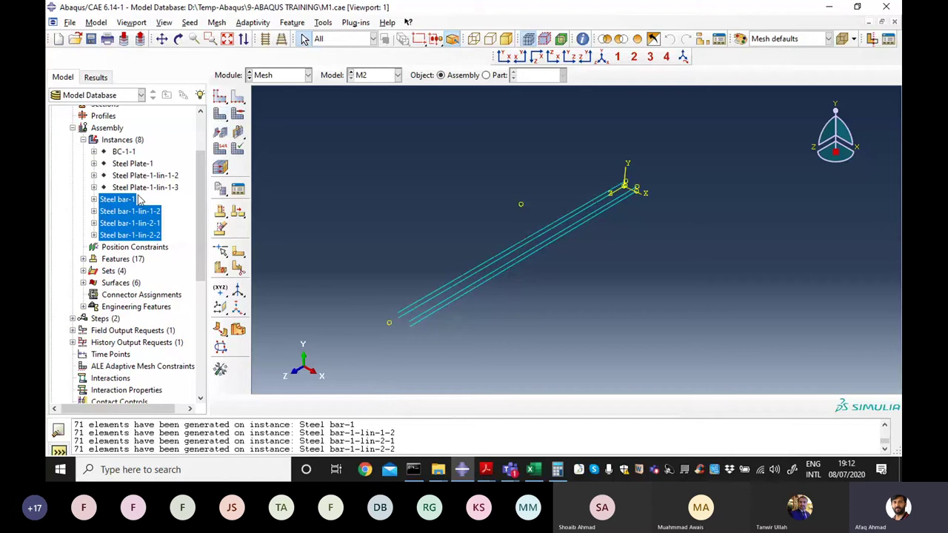
Step: Show instance BC-1-1 and the three Steel Plate instances together with the steel bars
{"action": "left_click_drag", "start_coordinate": [144, 187], "coordinate": [123, 152]}
{"action": "right_click", "coordinate": [125, 152]}
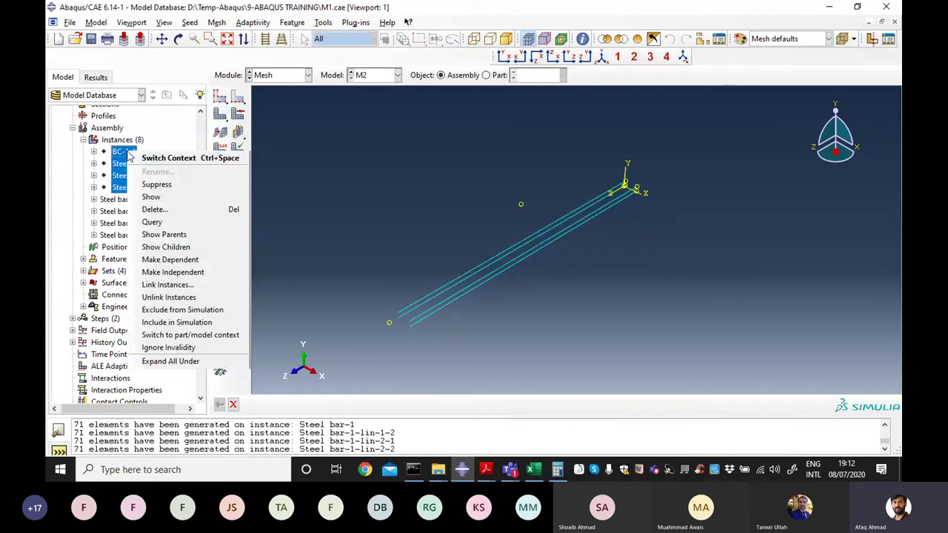
{"action": "left_click", "coordinate": [148, 197]}
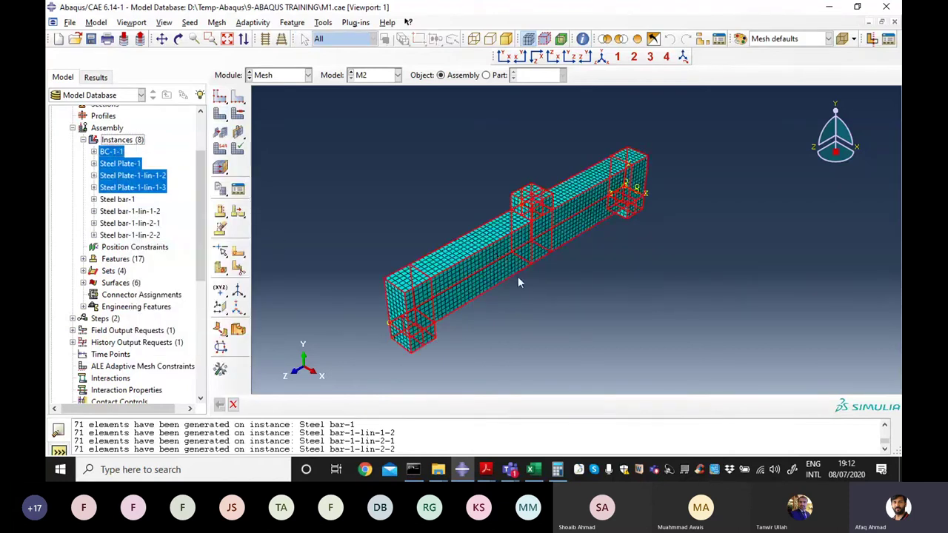
Step: Display the meshed assembly in wireframe to inspect the bars inside the beam, and save the model database
{"action": "left_click", "coordinate": [474, 39]}
{"action": "scroll", "coordinate": [513, 271], "scroll_direction": "up", "scroll_amount": 1}
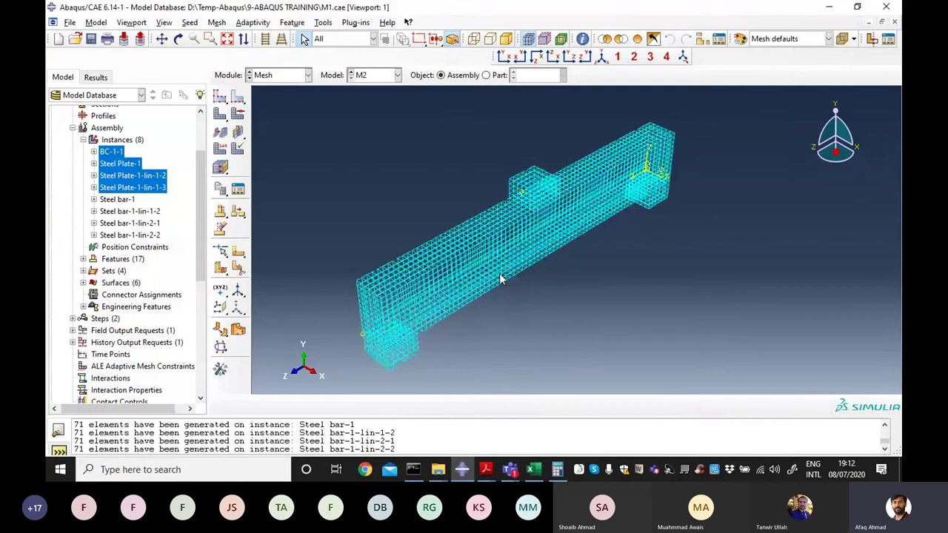
{"action": "scroll", "coordinate": [538, 283], "scroll_direction": "up", "scroll_amount": 5}
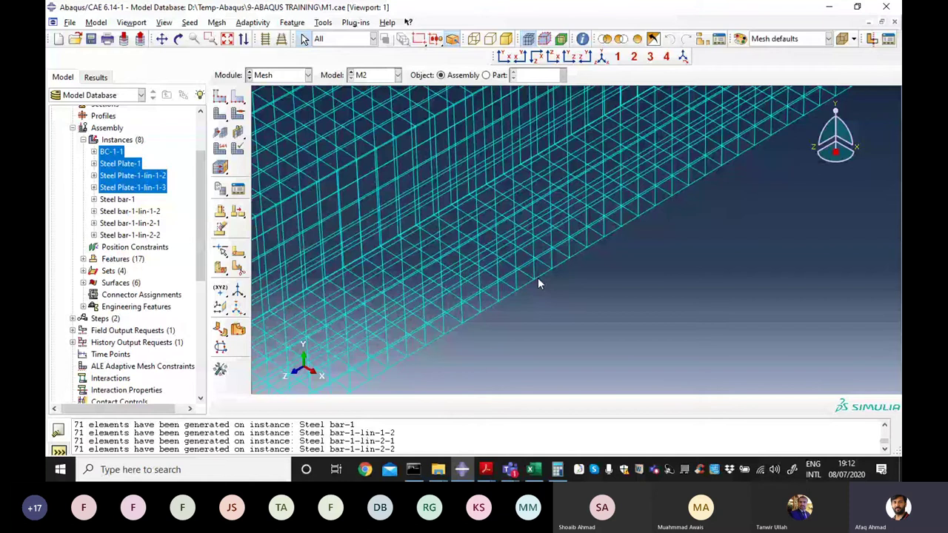
{"action": "key", "text": "ctrl+s"}
{"action": "key", "text": "ctrl+s"}
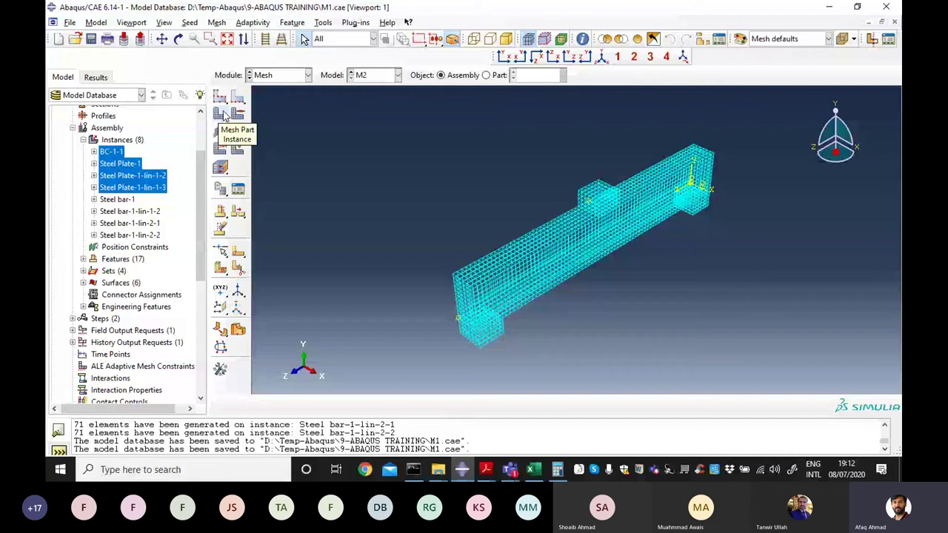
Step: Leave Abaqus/CAE for the desktop and look through the 12-ABAQUS-CPD-2020 folder in File Explorer
{"action": "left_click", "coordinate": [829, 6]}
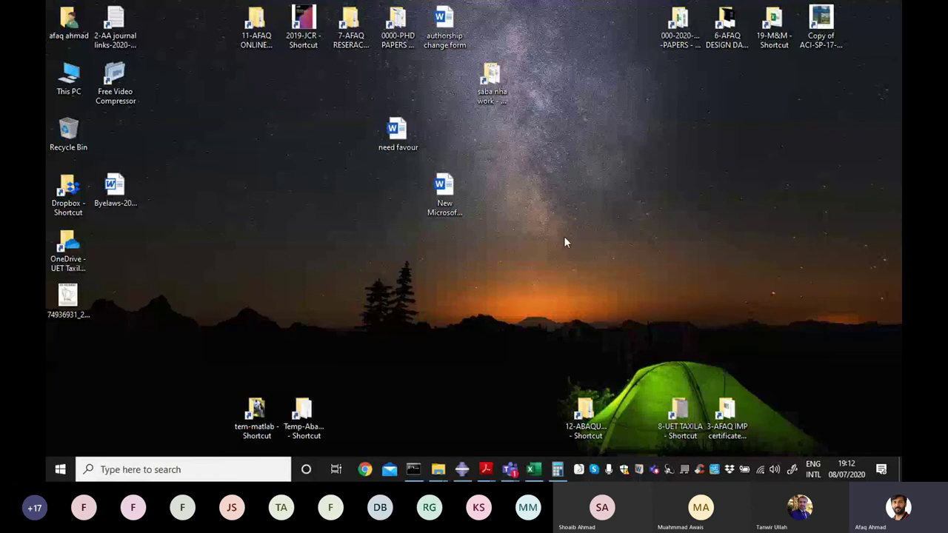
{"action": "double_click", "coordinate": [586, 419]}
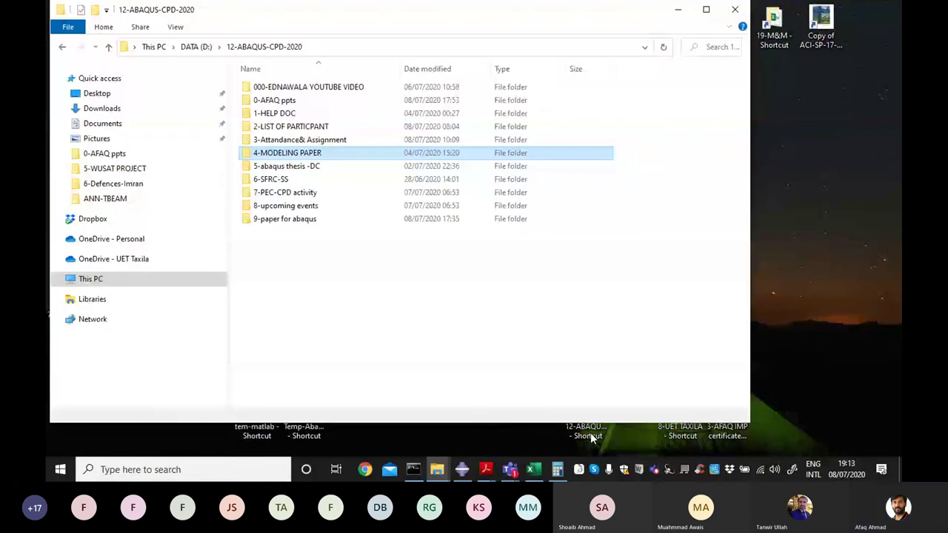
{"action": "left_click", "coordinate": [679, 10]}
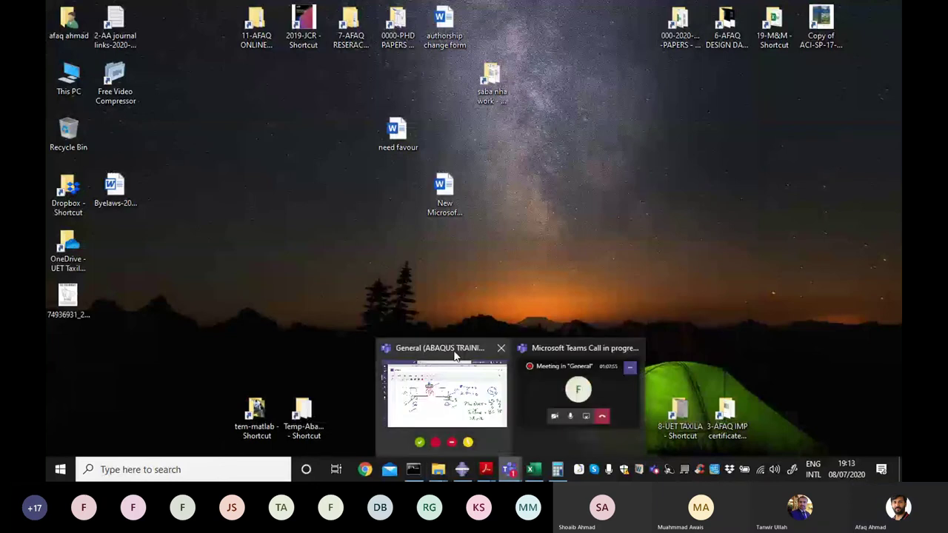
Step: Switch to Microsoft Teams and check the EDNAWALA-ABAQUS folder in the files of the ABAQUS TRAINING team's General channel
{"action": "left_click", "coordinate": [456, 356]}
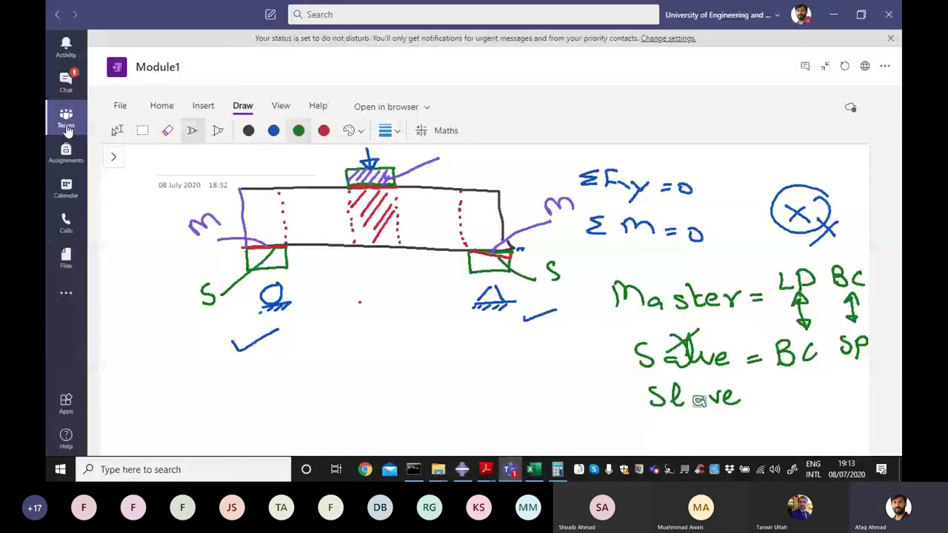
{"action": "left_click", "coordinate": [66, 118]}
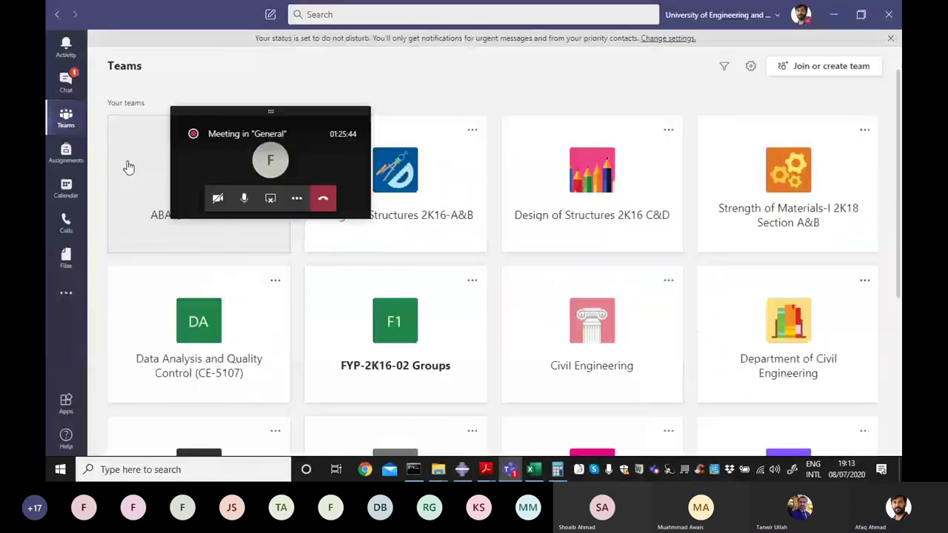
{"action": "left_click", "coordinate": [281, 260]}
{"action": "left_click", "coordinate": [418, 68]}
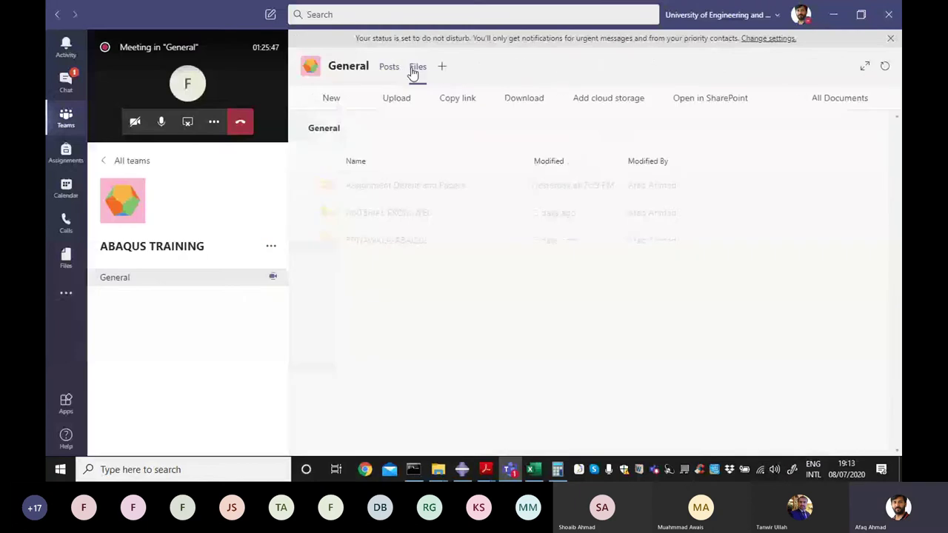
{"action": "left_click", "coordinate": [415, 241]}
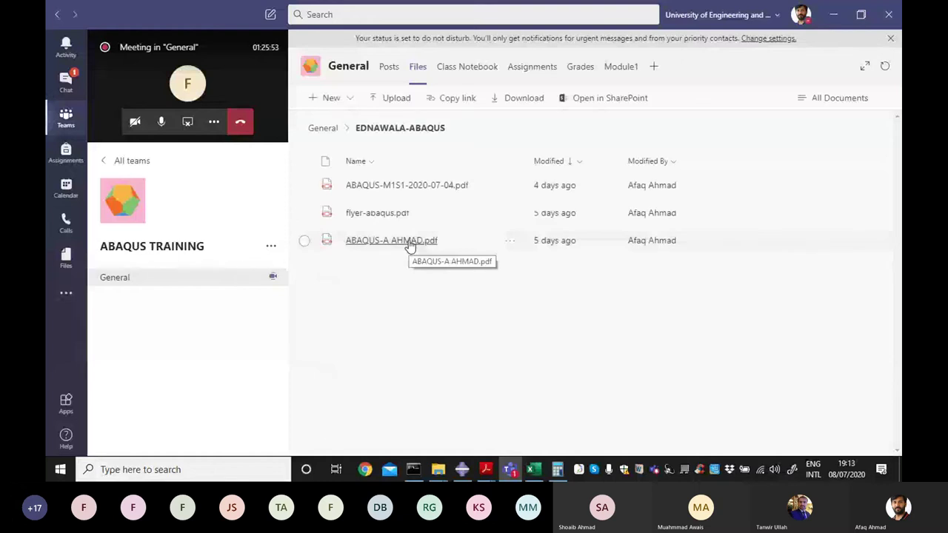
{"action": "left_click", "coordinate": [834, 14]}
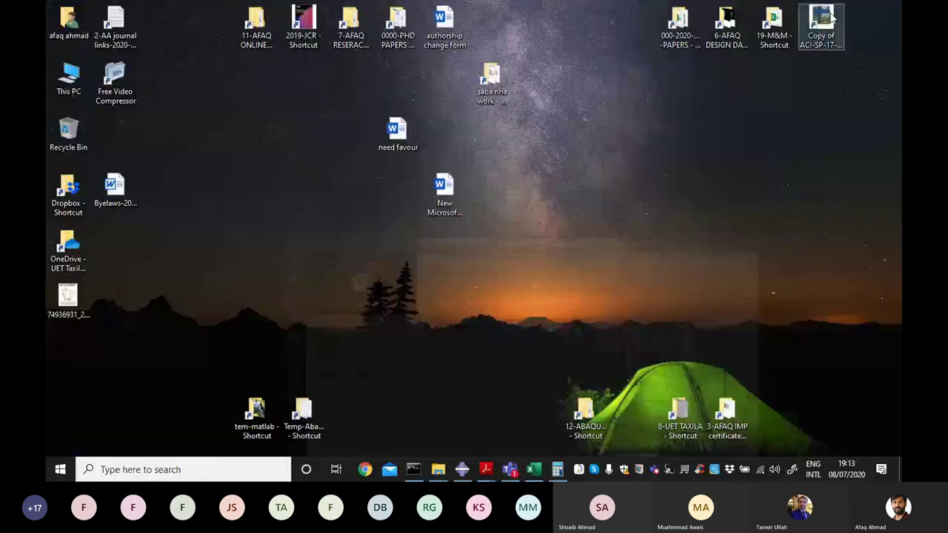
Step: Open the 1-My paper Details folder inside the research papers folder in File Explorer
{"action": "double_click", "coordinate": [351, 30]}
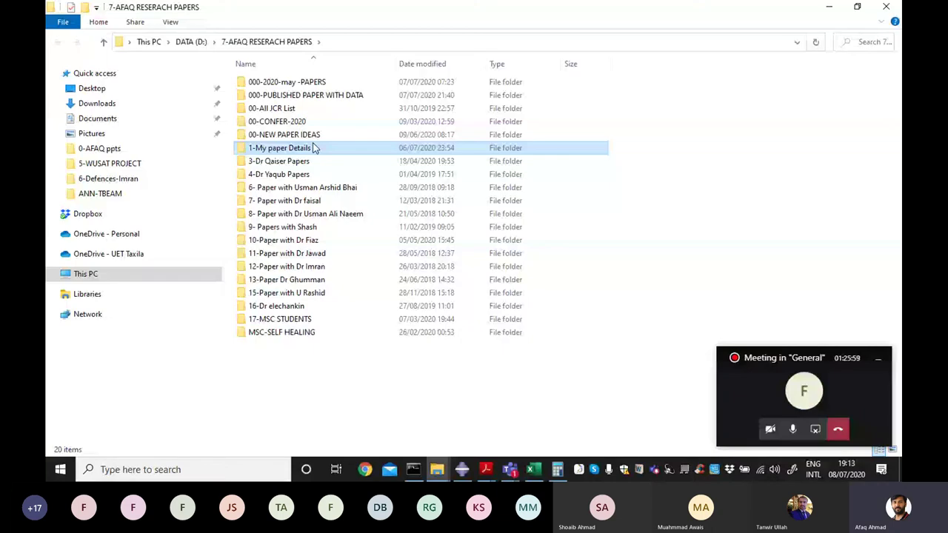
{"action": "double_click", "coordinate": [311, 147]}
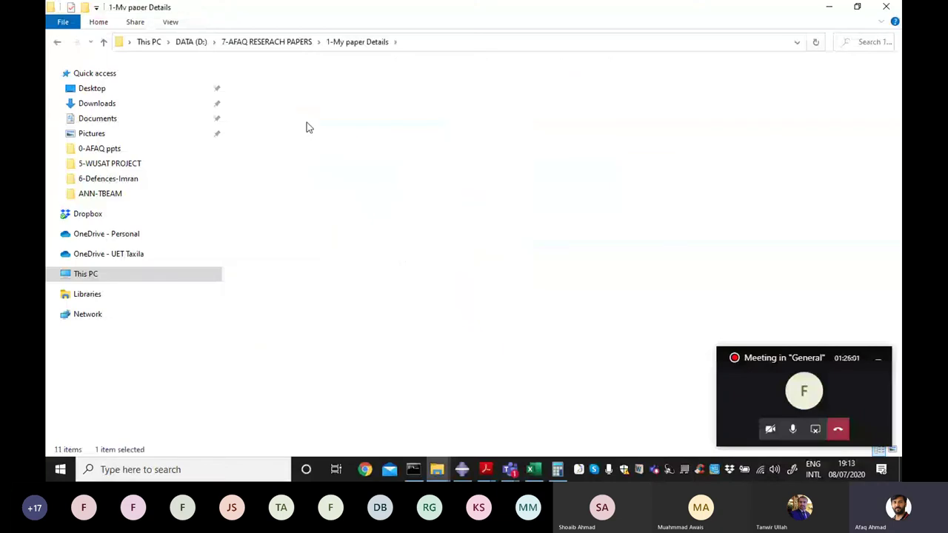